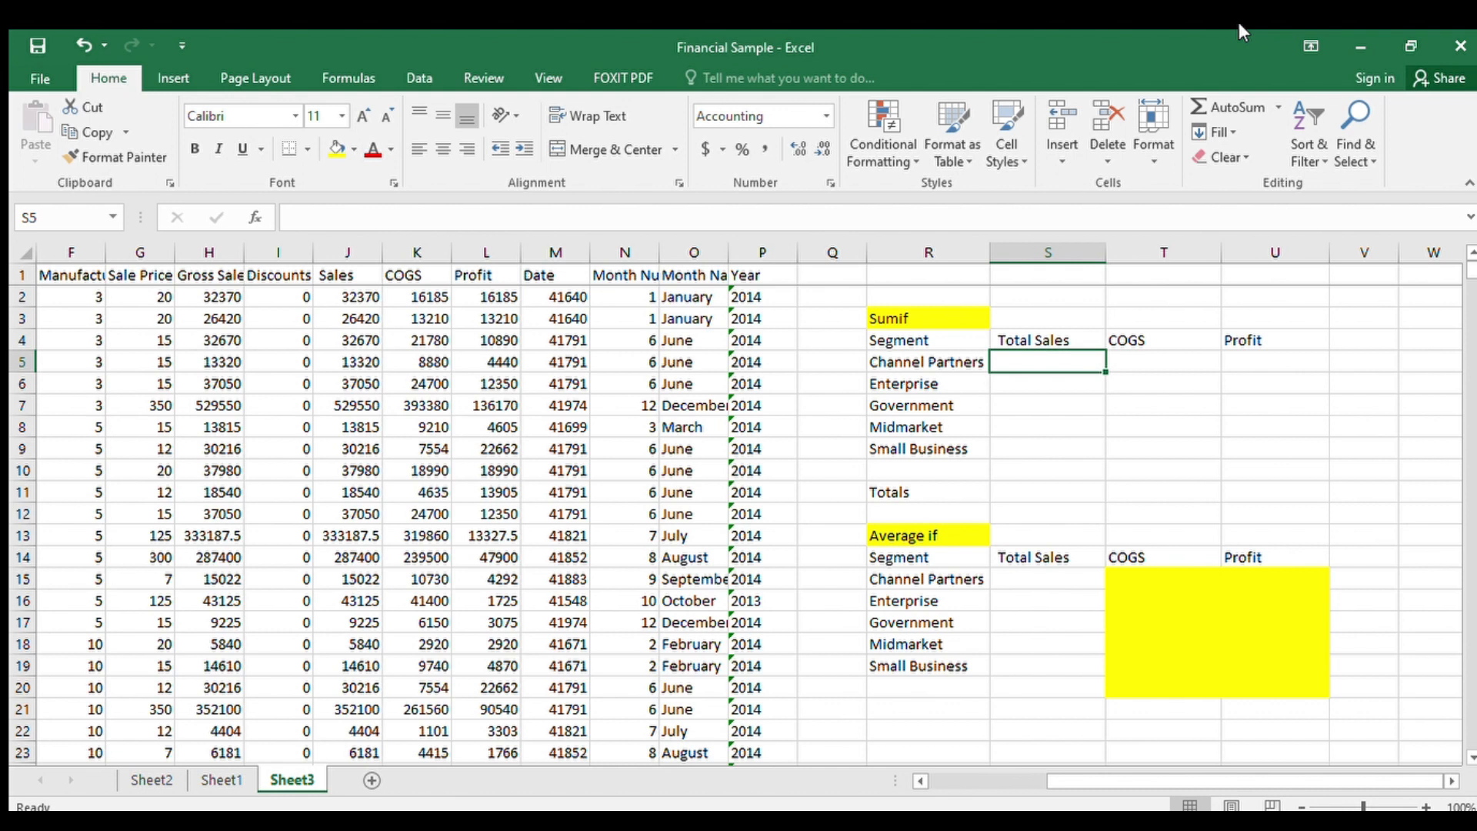
- Examine the Segment, Country, Product and discount columns at the start of the financial data on Sheet3
key("Left")
key("Up")
key("Up")
key("Down")
key("Down")
key("Down")
key("Down")
key("Down")
key("Left")
key("Left")
key("Left")
key("Left")
key("Left")
key("Left")
key("Left")
key("Left")
key("Left")
key("Left")
key("Left")
key("Left")
key("Left")
key("Left")
key("Left")
key("Left")
key("Left")
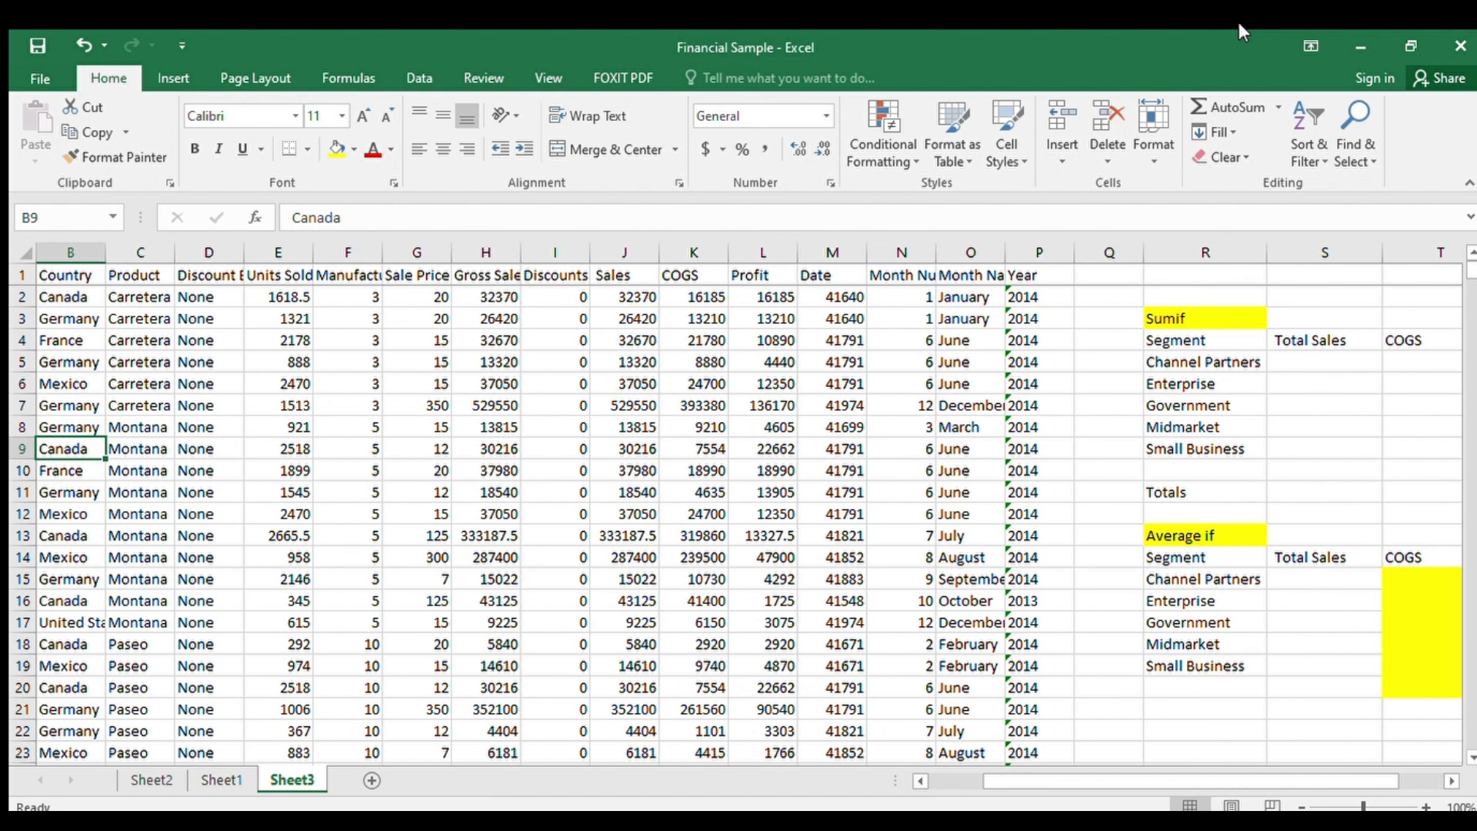
key("Up")
key("Up")
key("Up")
key("Up")
key("Up")
key("Up")
key("Up")
key("Right")
key("Right")
key("Down")
key("Right")
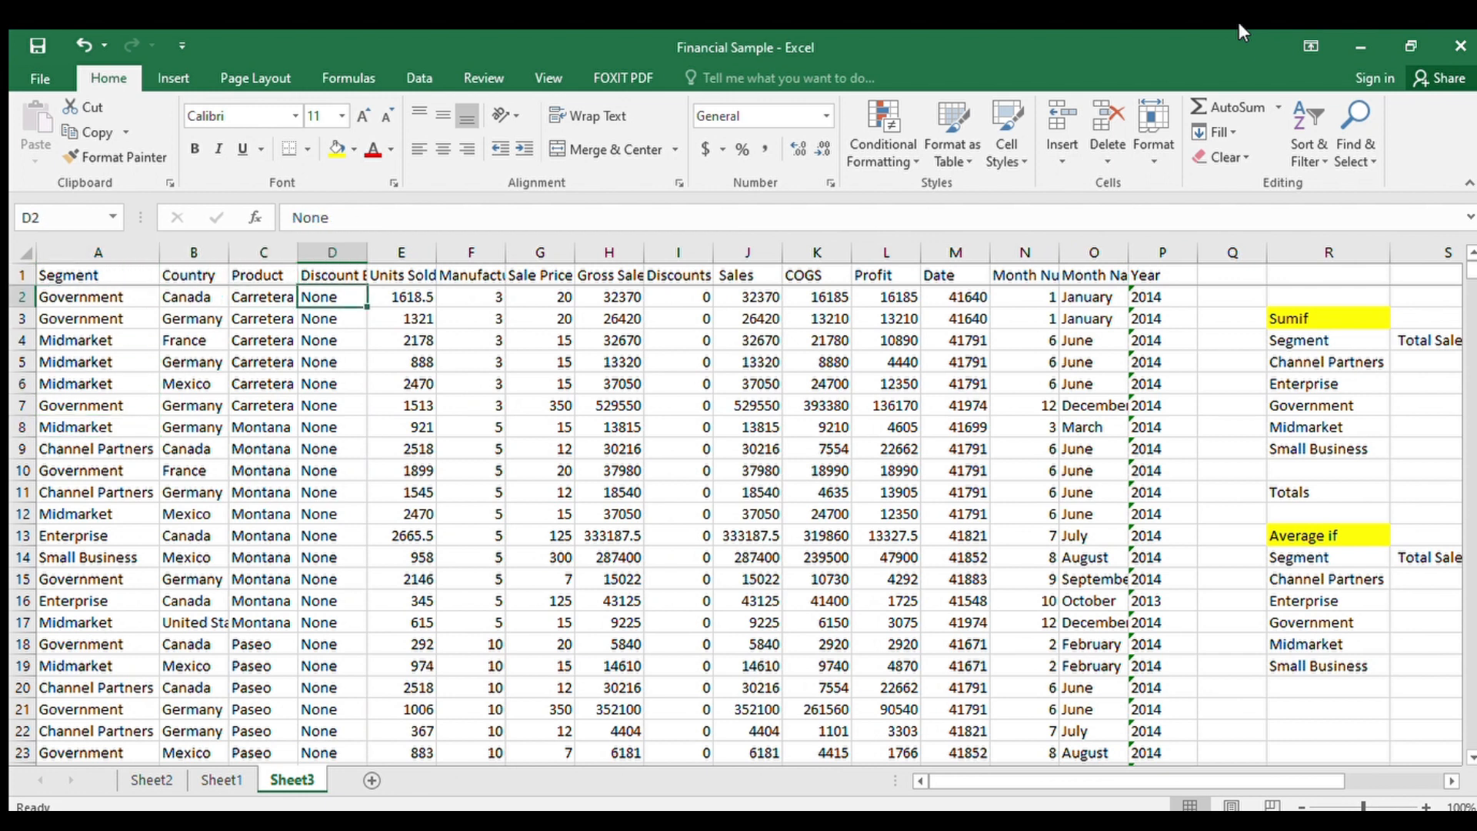
- Review the first records of the financial data across all columns, from Segment through Sales, COGS and Profit to Year
key("Down")
key("Right")
key("Right")
key("Right")
key("Right")
key("Right")
key("Right")
key("Right")
key("Right")
key("Right")
key("Right")
key("Right")
key("Right")
key("Right")
key("Right")
key("Right")
key("Right")
key("Up")
key("Left")
key("Left")
key("Left")
key("Left")
key("Left")
key("Left")
key("Left")
key("Left")
key("Up")
key("Right")
key("Right")
key("Right")
key("Right")
key("Down")
key("Left")
key("Left")
key("Left")
key("Left")
key("Left")
key("Left")
key("Left")
key("Left")
key("Left")
key("Left")
key("Left")
key("Left")
key("Left")
key("Left")
key("Left")
- Check the data's column headers and the blank Sumif and Average if summary tables beside the data
key("Down")
key("Right")
key("Up")
key("Right")
key("Right")
key("Right")
key("Right")
key("Right")
key("Up")
key("Right")
key("Right")
key("Right")
key("Right")
key("Right")
key("Right")
key("Right")
key("Right")
key("Right")
key("Right")
key("Right")
key("Right")
key("Right")
key("Right")
key("Right")
key("Right")
key("Right")
key("Right")
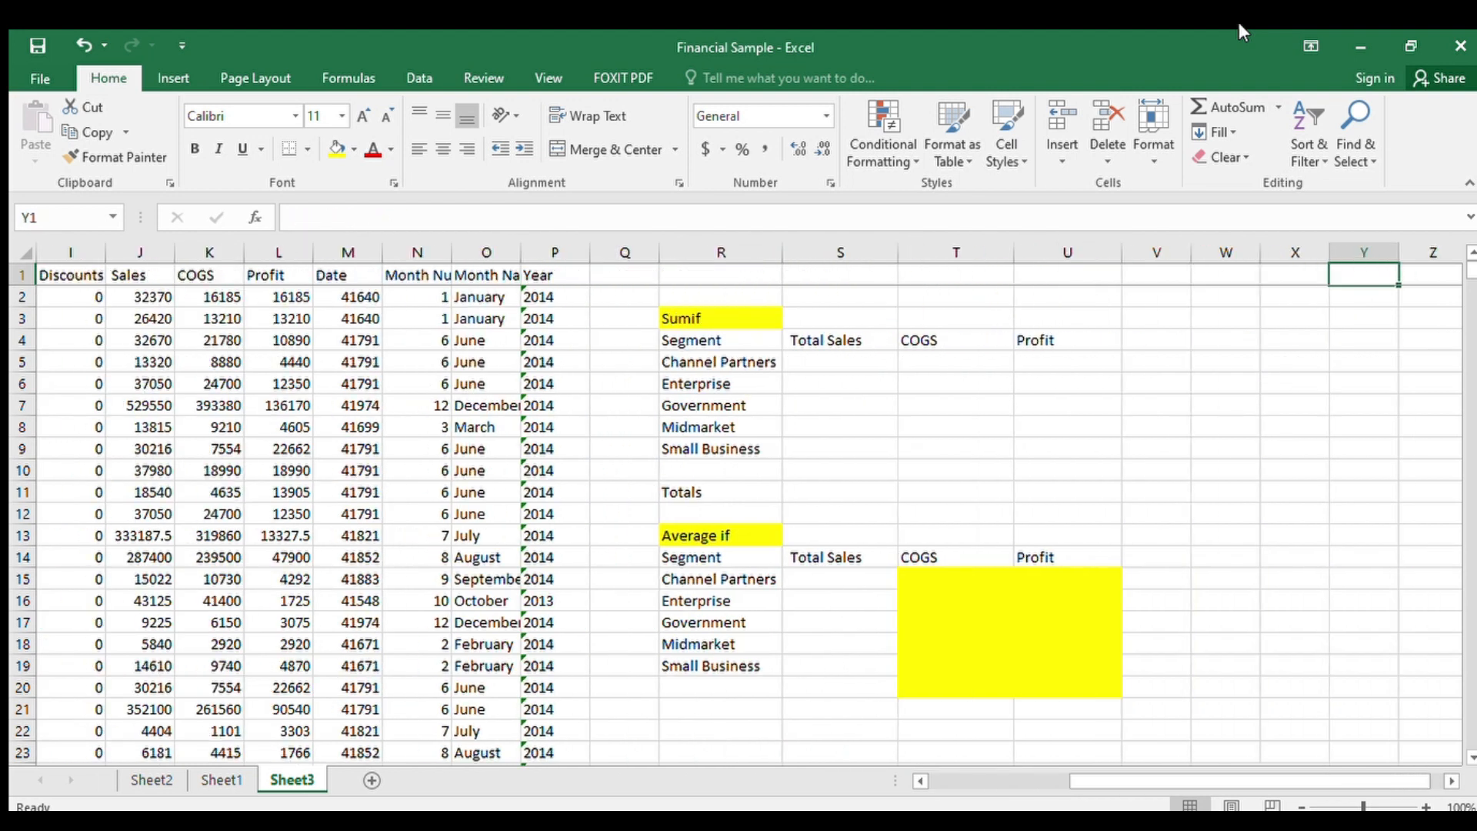
- Compare the source data columns with the Total Sales, COGS and Profit headings of the Sumif table
key("Right")
key("Down")
key("Left")
key("Left")
key("Left")
key("Left")
key("Left")
key("Left")
key("Left")
key("Left")
key("Left")
key("Left")
key("Left")
key("Left")
key("Left")
key("Left")
key("Left")
key("Left")
key("Left")
key("Left")
key("Left")
key("Left")
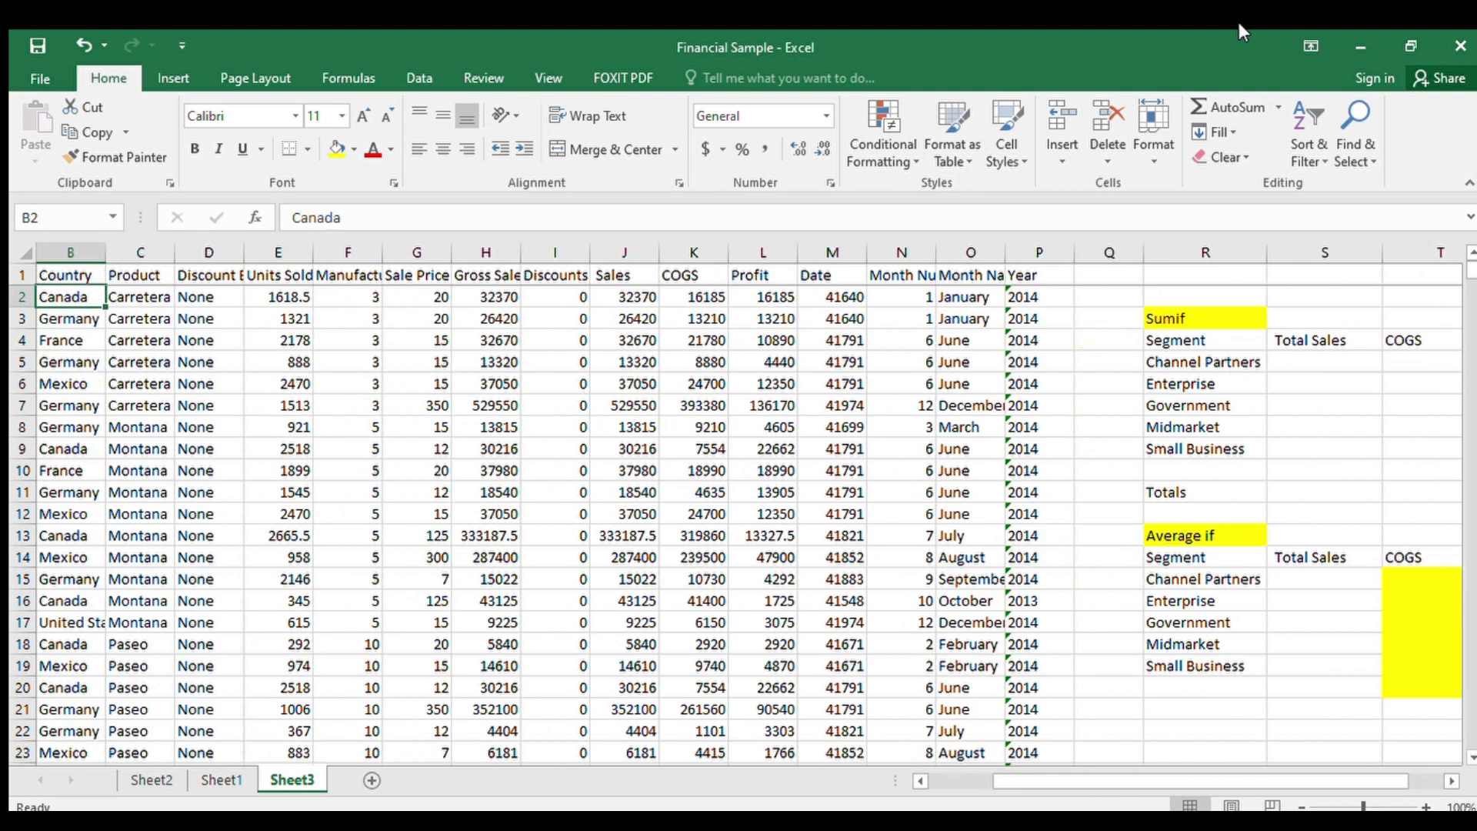
key("Left")
key("Down")
key("Right")
key("Right")
key("Right")
key("Right")
key("Right")
key("Right")
key("Right")
key("Right")
key("Right")
key("Right")
key("Right")
key("Right")
key("Right")
key("Right")
key("Right")
key("Right")
key("Right")
key("Right")
key("Right")
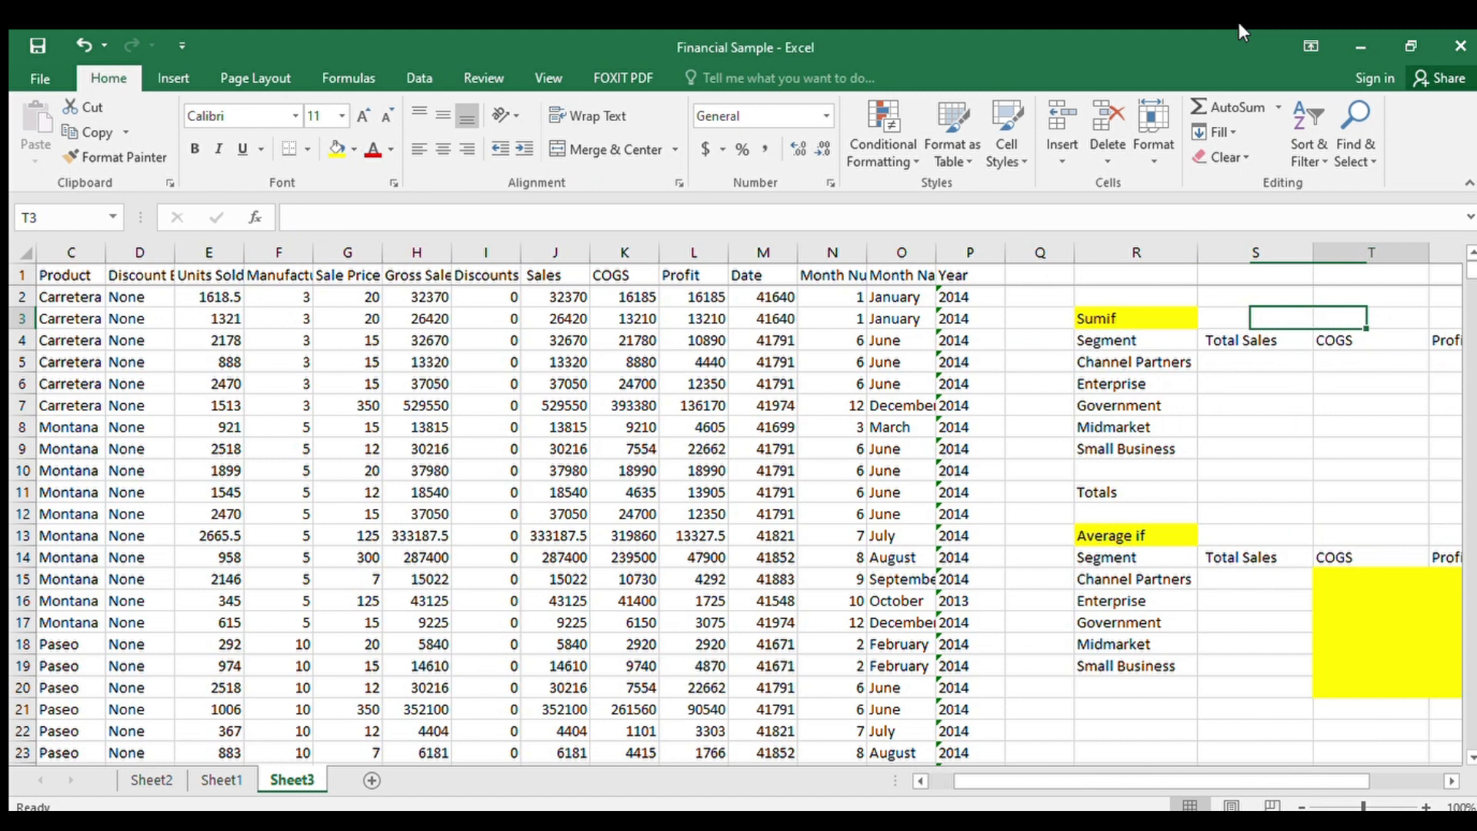
key("Right")
key("Right")
key("Left")
key("Left")
key("Down")
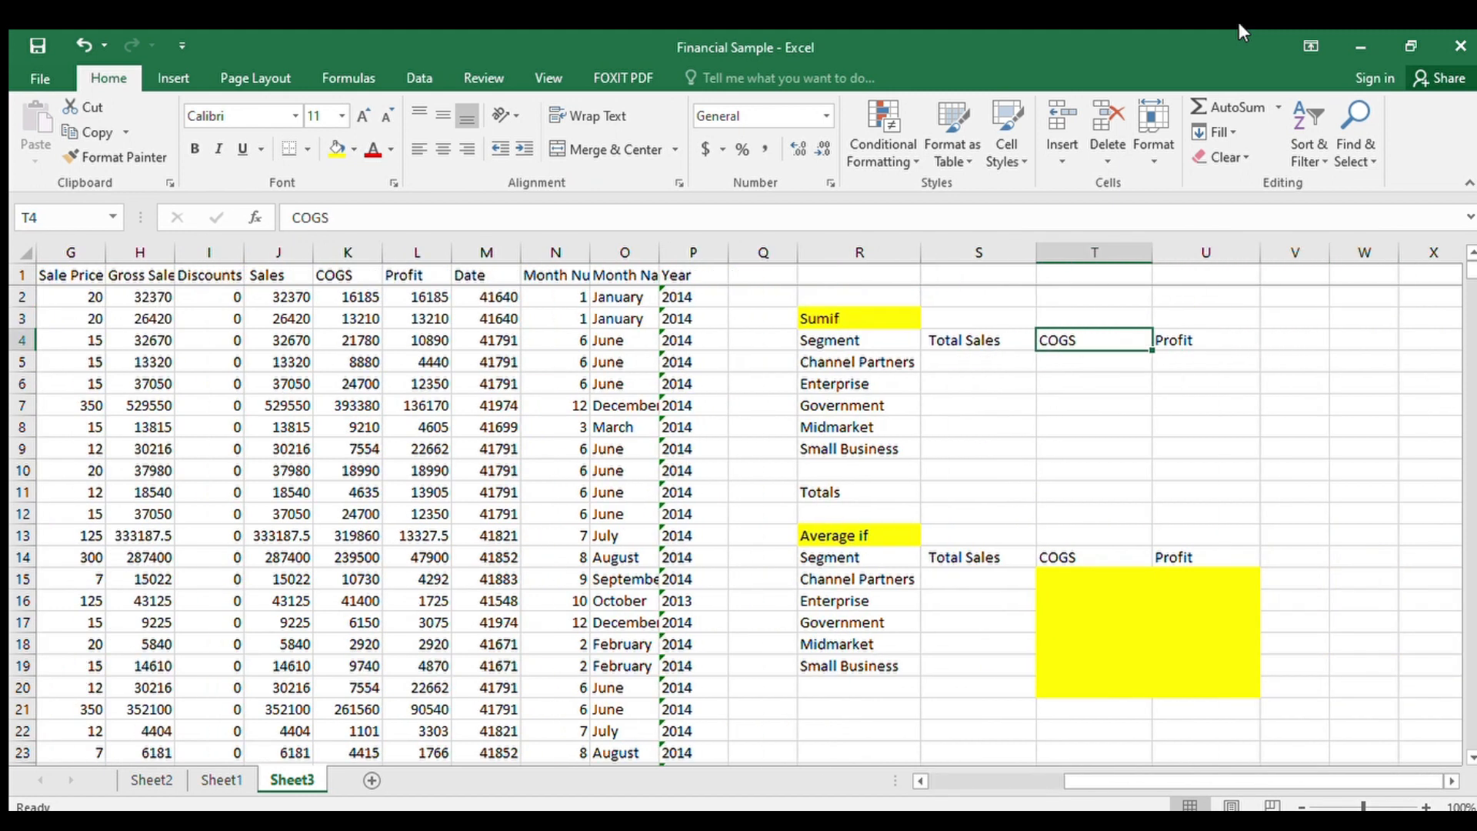
- Examine the Segment column header and its first records at the start of the data
key("Left")
key("Left")
key("Left")
key("Left")
key("Left")
key("Left")
key("Left")
key("Left")
key("Left")
key("Left")
key("Left")
key("Left")
key("Left")
key("Left")
key("Left")
key("Left")
key("Left")
key("Left")
key("Left")
key("Down")
key("Up")
key("Right")
key("Up")
key("Left")
key("Up")
key("Up")
key("Right")
key("Left")
key("Down")
key("Down")
key("Down")
- Review the data columns from Segment across to the Sumif table's Total Sales, COGS and Profit headings
key("Right")
key("Right")
key("Right")
key("Right")
key("Right")
key("Right")
key("Right")
key("Right")
key("Right")
key("Right")
key("Right")
key("Right")
key("Right")
key("Right")
key("Right")
key("Right")
key("Right")
key("Right")
key("Right")
key("Right")
key("Down")
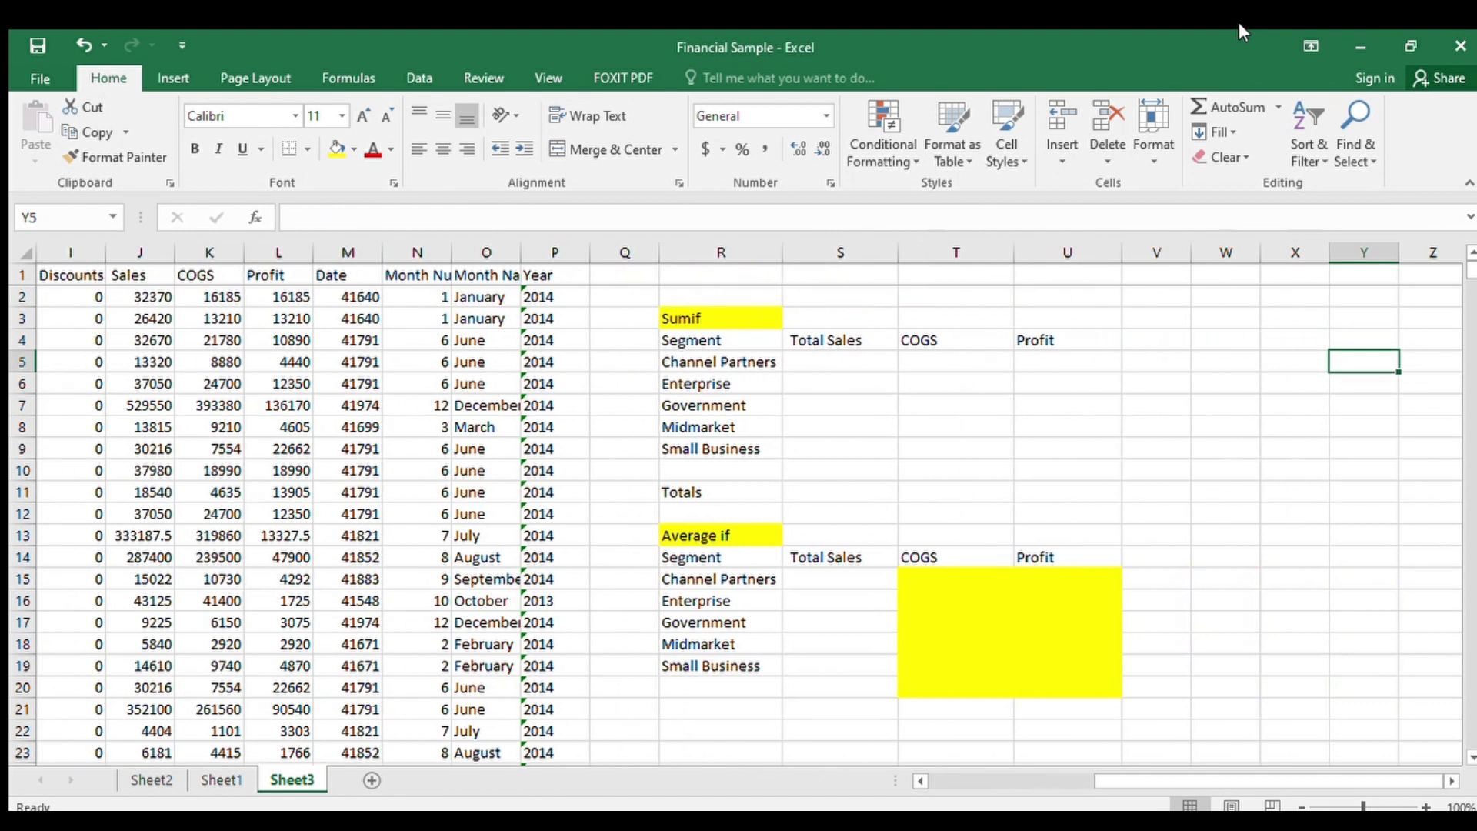
- Begin a SUMIF formula in S5, the Total Sales cell for Channel Partners, with the segment entries A2:A701 as its range
key("Left")
key("Left")
key("Left")
key("Left")
key("Left")
key("Left")
type("=sumif(")
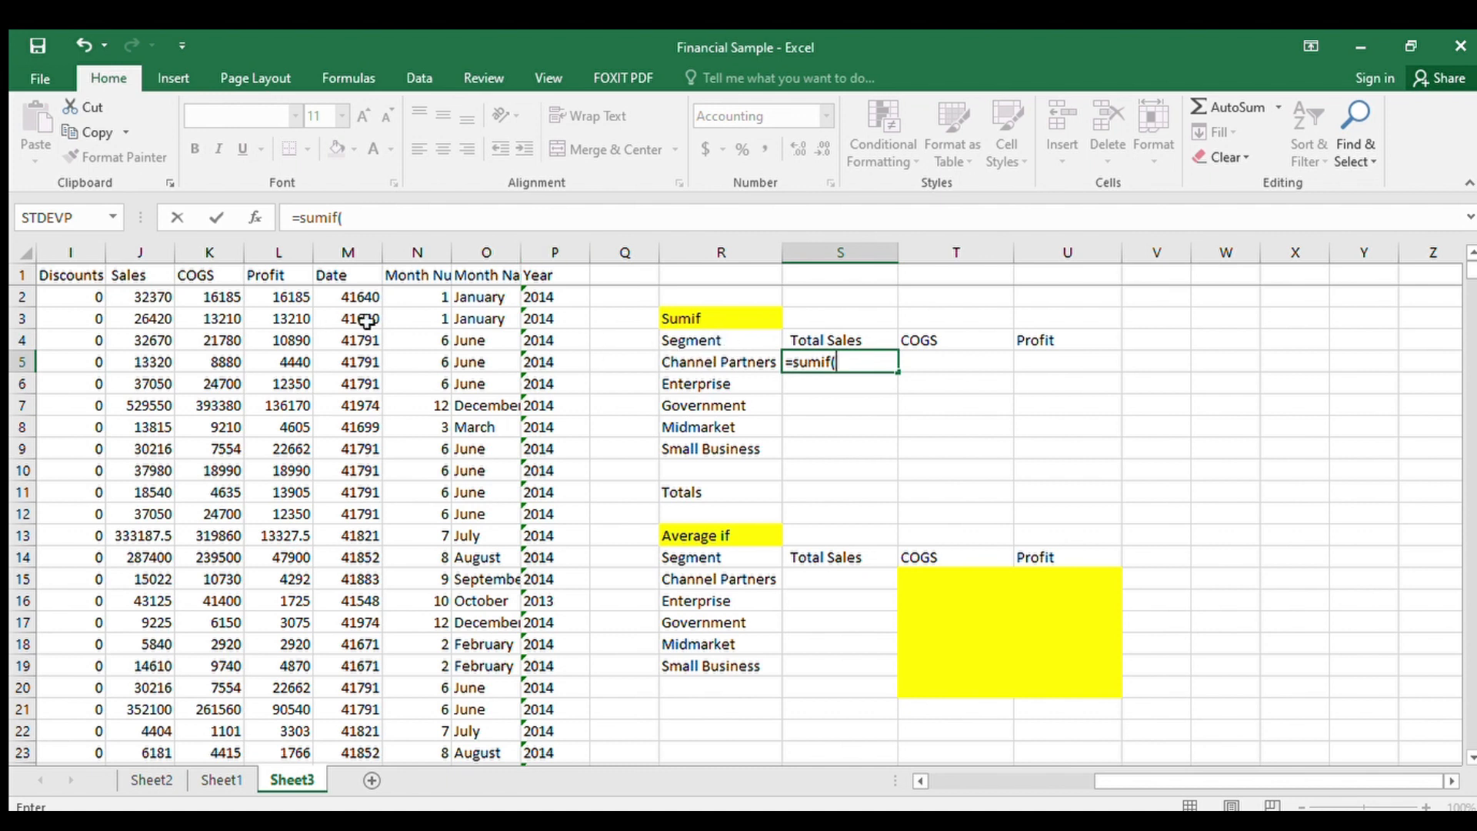
left_click(238, 311)
key("Left")
key("Left")
key("Left")
key("Left")
key("Left")
key("Left")
key("Left")
key("Left")
key("Left")
key("Left")
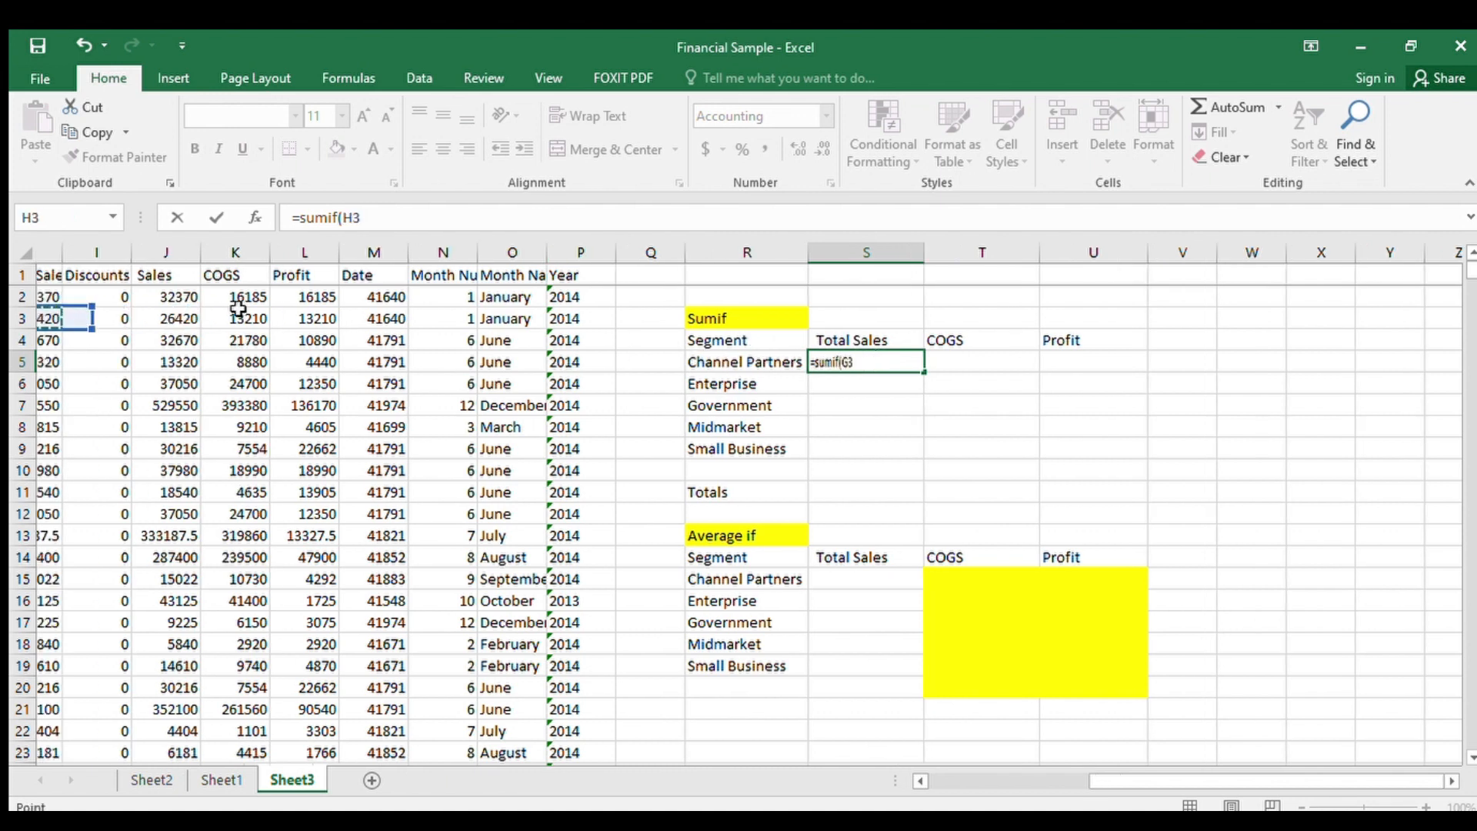
key("Right")
key("Left")
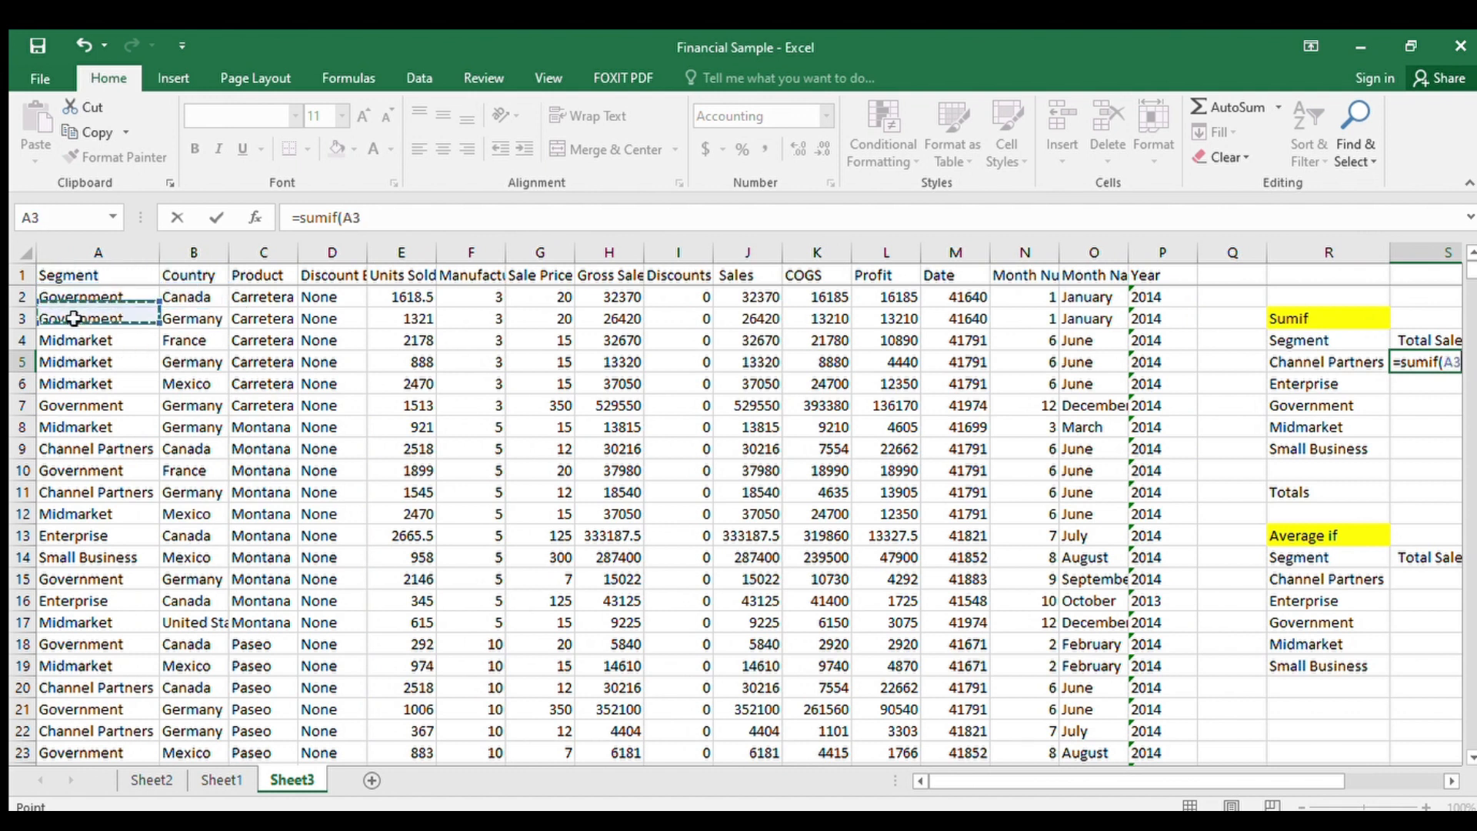
key("Up")
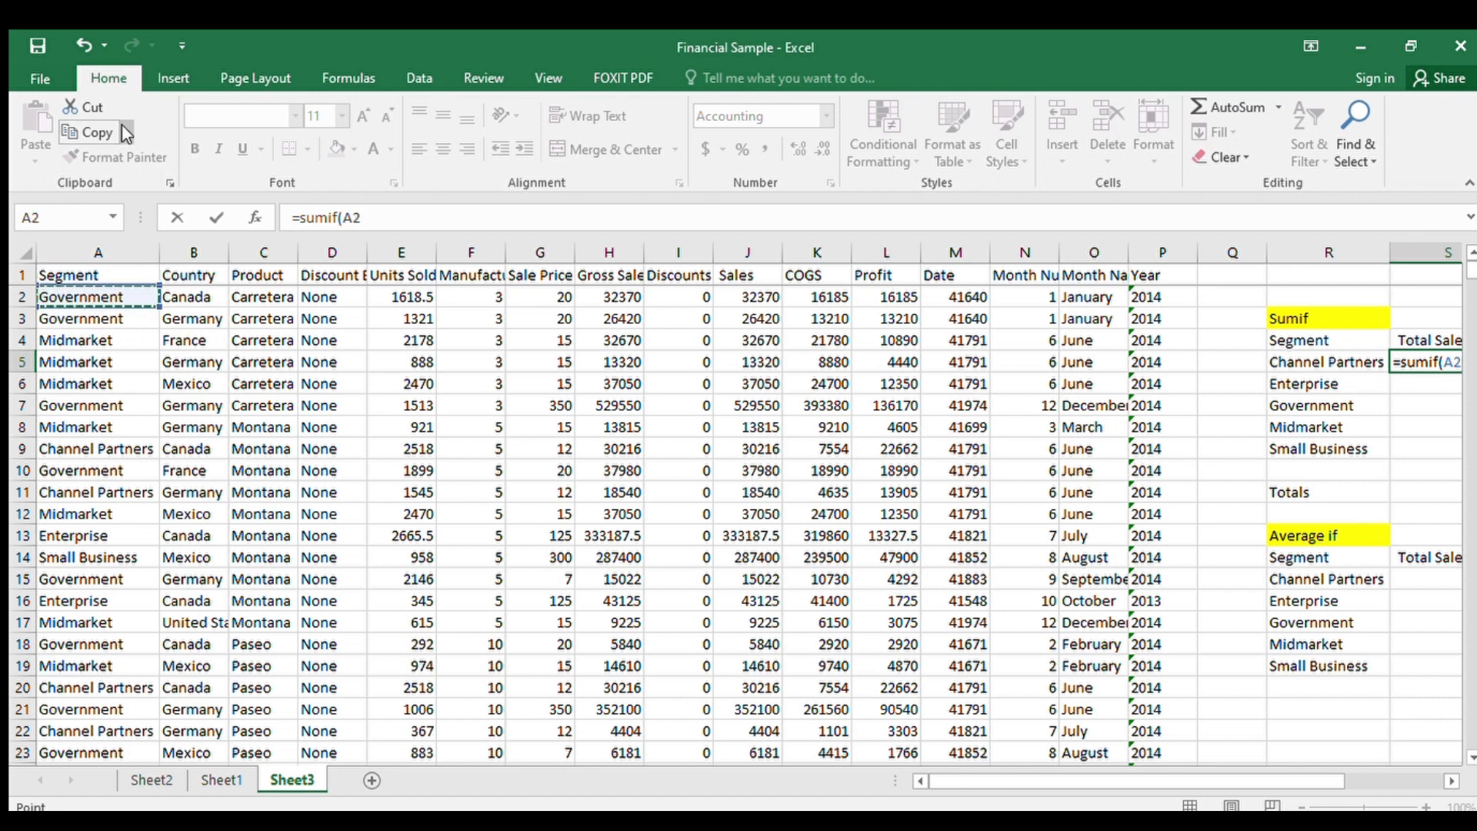
key("End")
key("shift+Down")
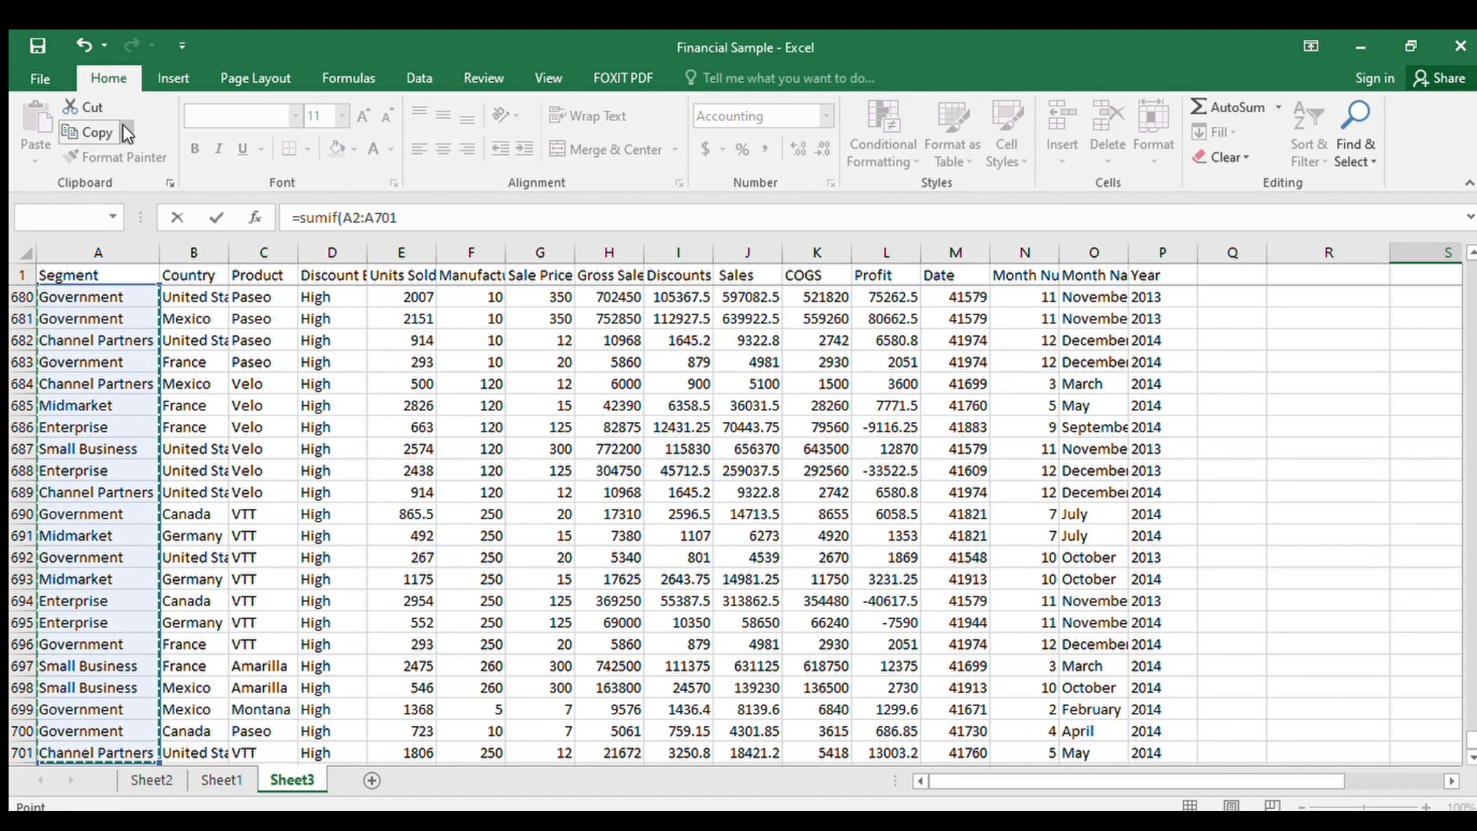
key("shift+Down")
key("shift+Up")
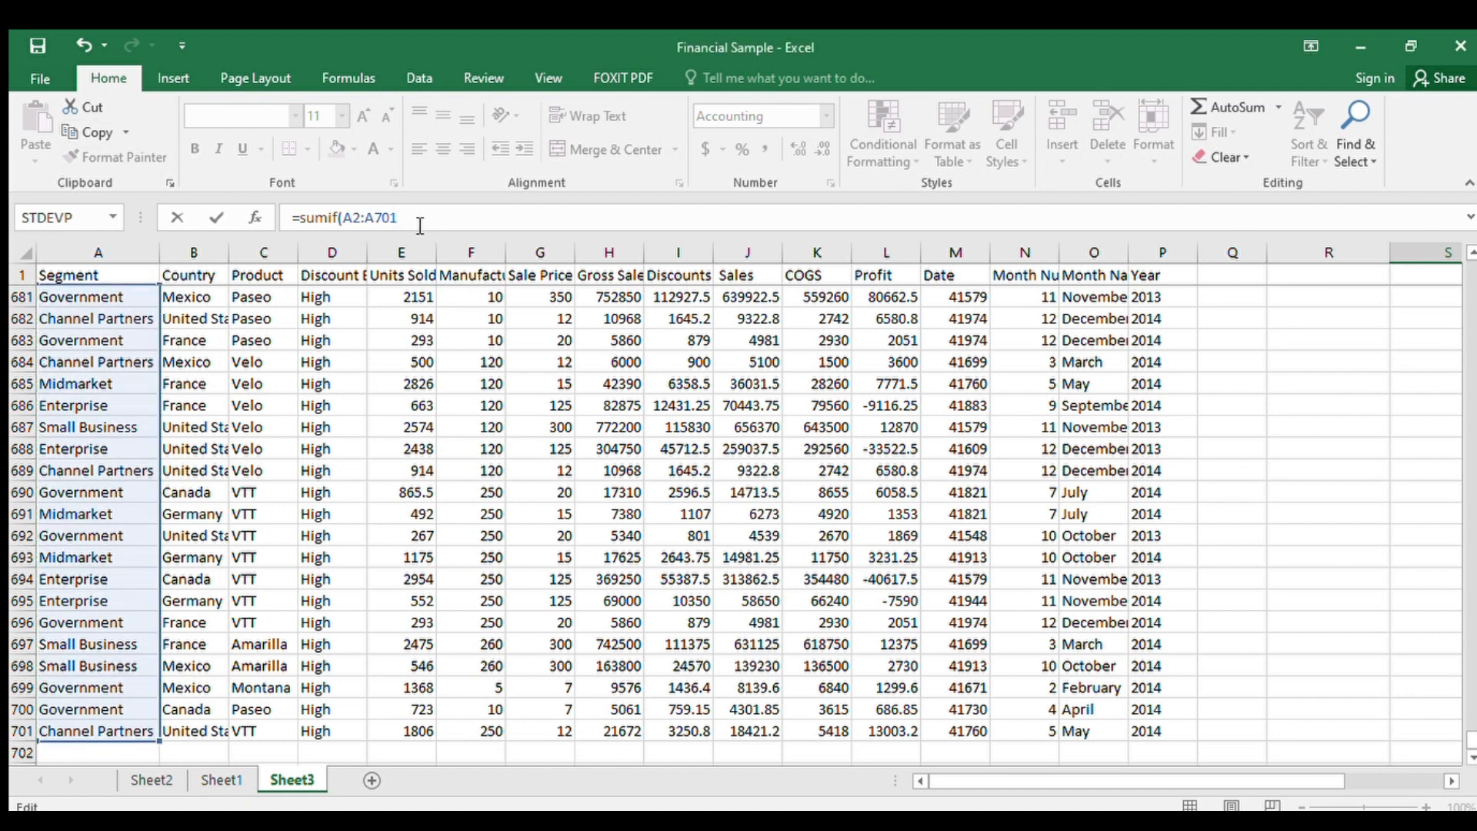
- Make the end of the segment range absolute as $A$701 and use the Channel Partners label in R5 as the criterion
left_click_drag(1471, 750, 1472, 256)
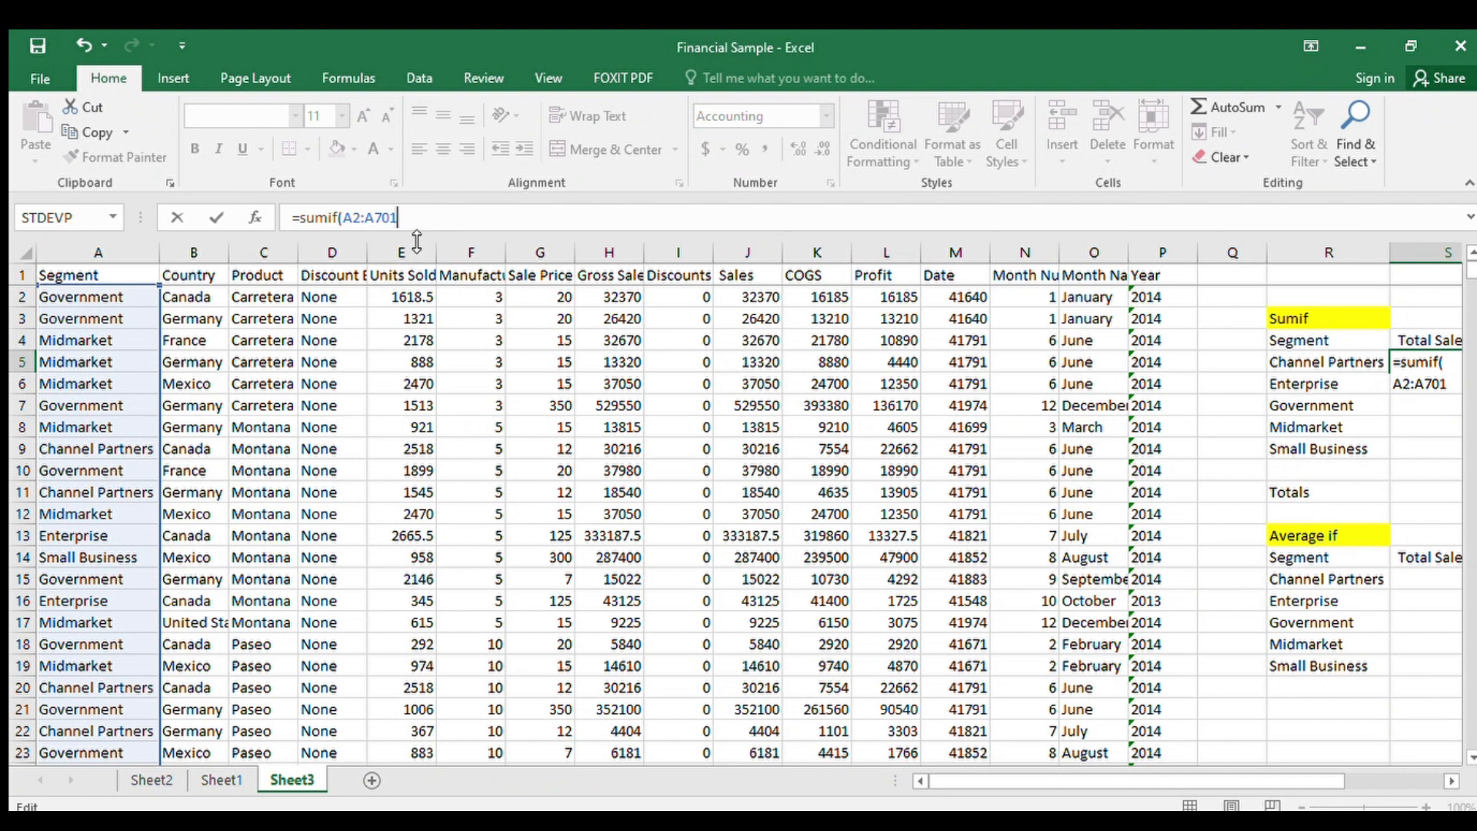
key("F4")
type(",")
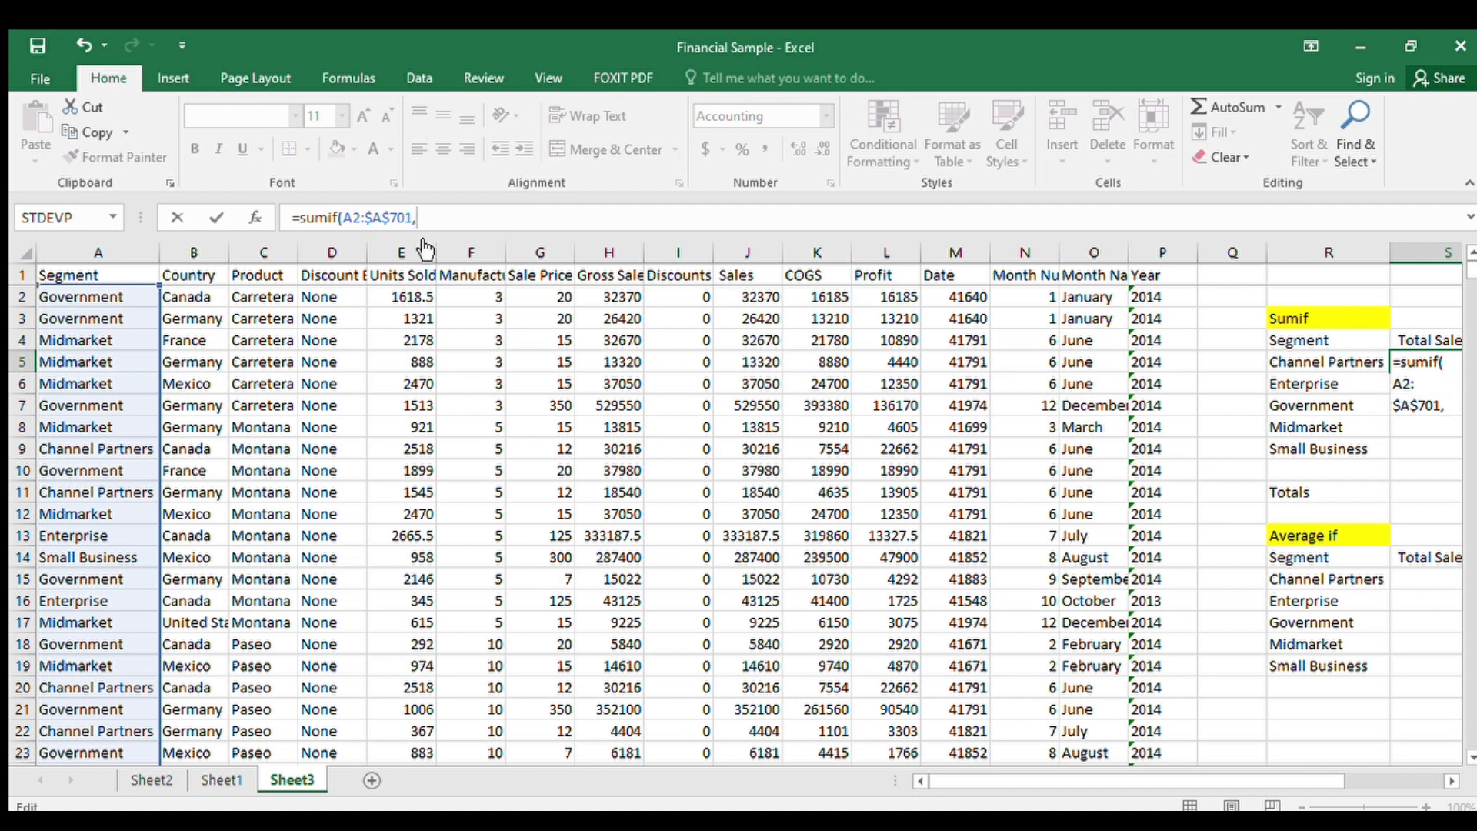
left_click(1302, 364)
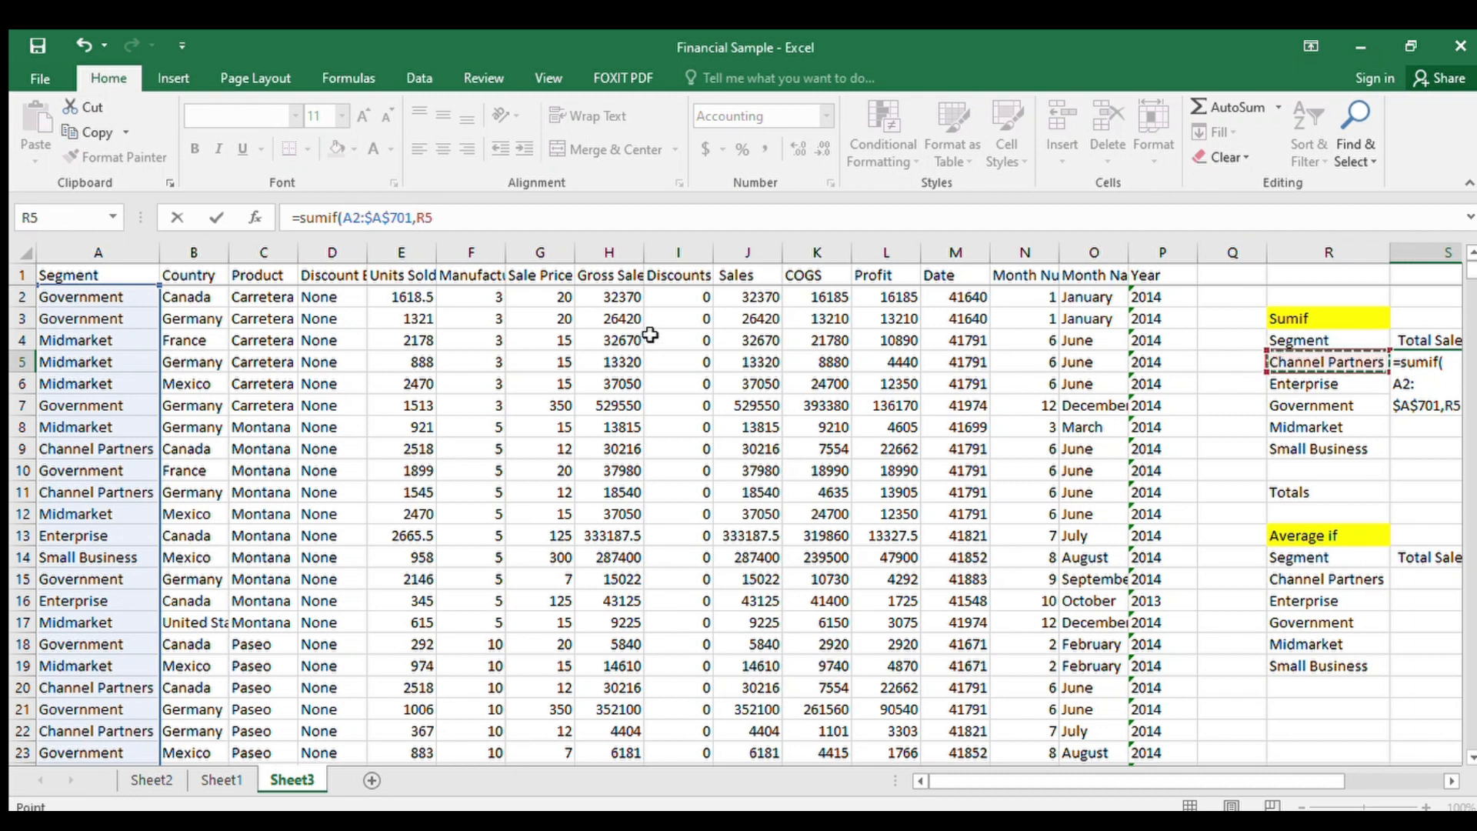
type(",")
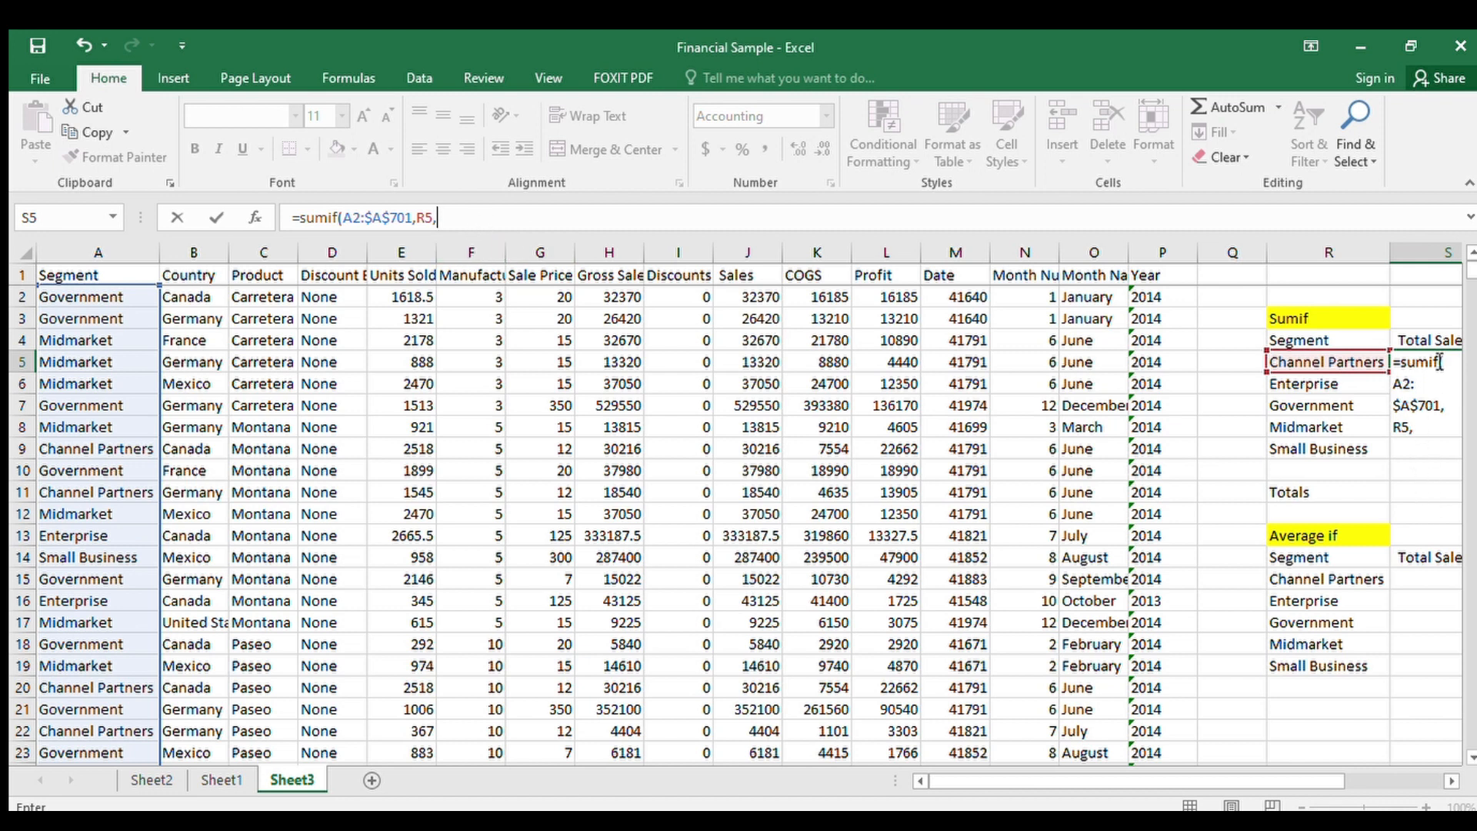
- Set the sum range to the Sales values as absolute references, $J$2:$J$701, and complete the SUMIF formula
left_click(748, 275)
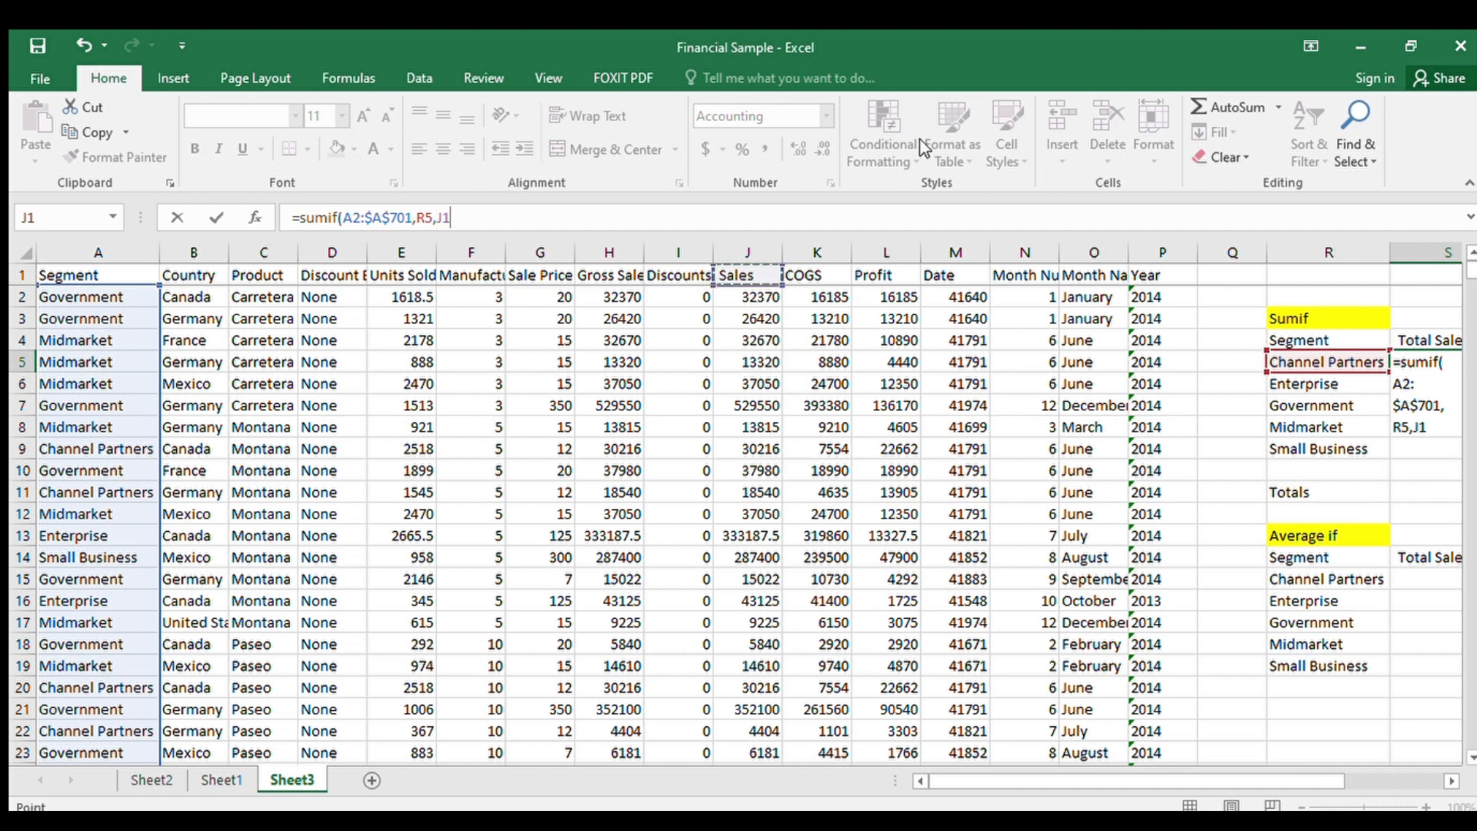
key("Down")
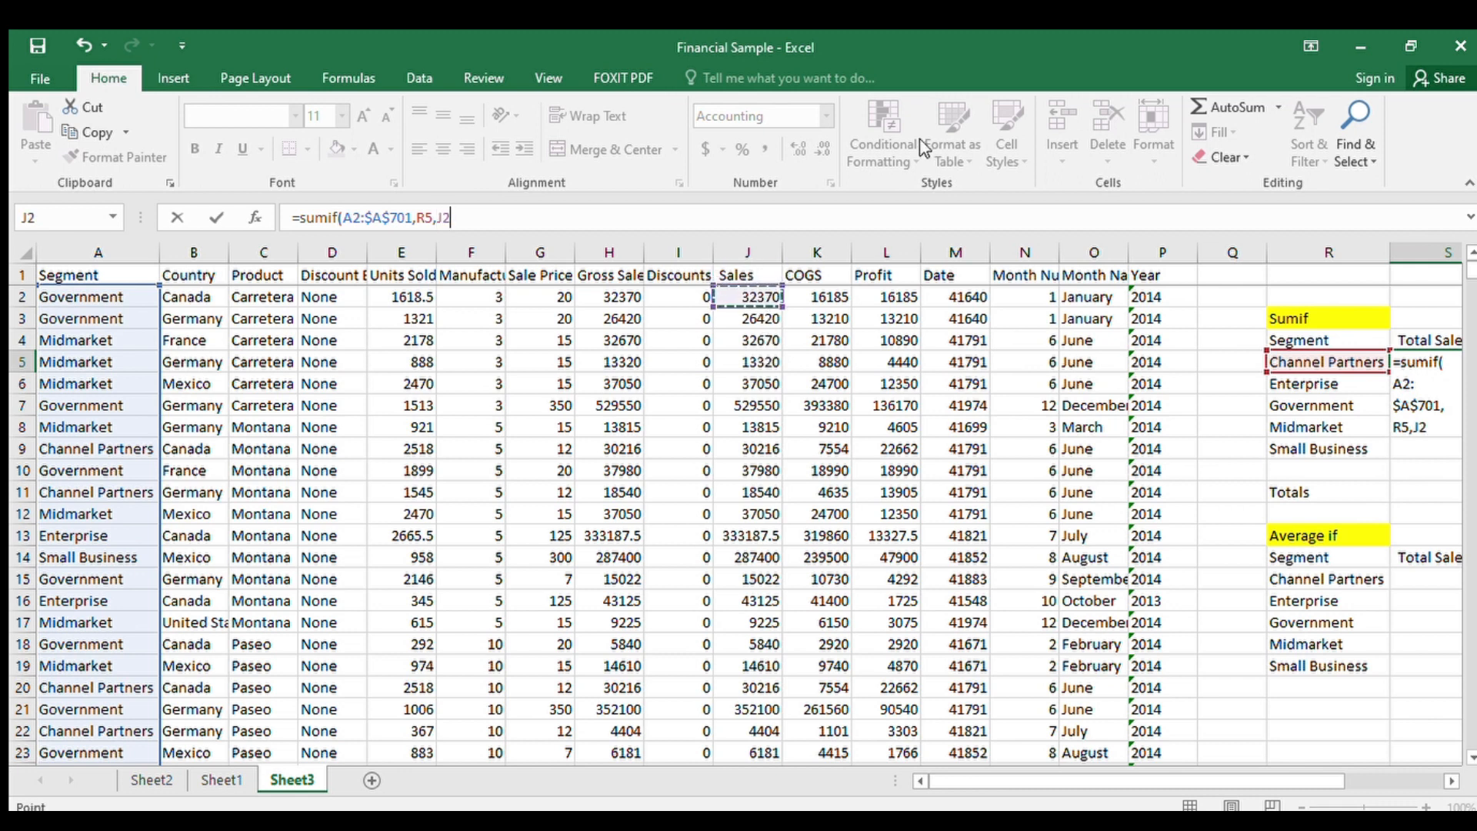
key("shift+Down")
key("End")
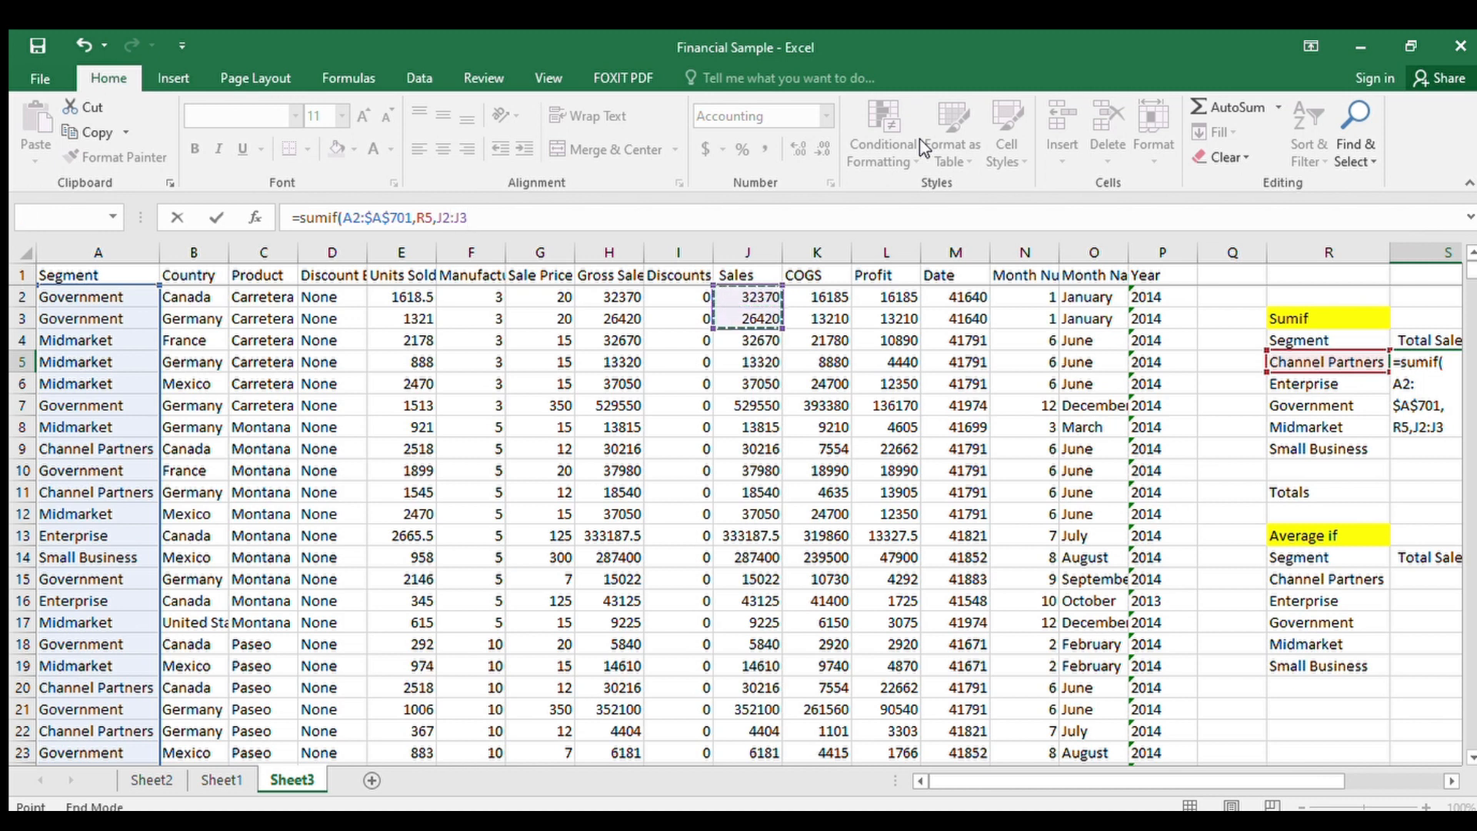
key("shift+Down")
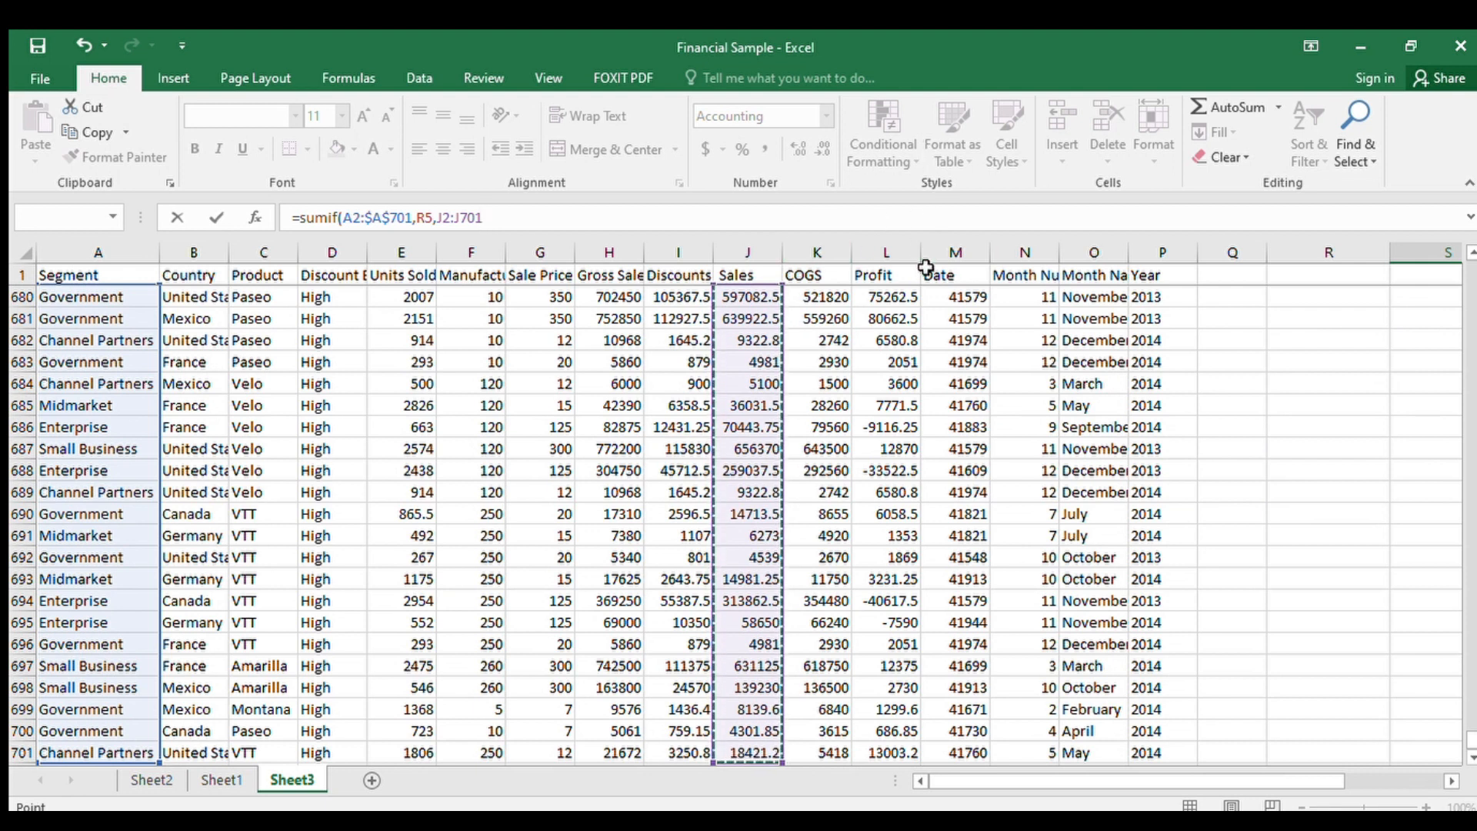
key("F4")
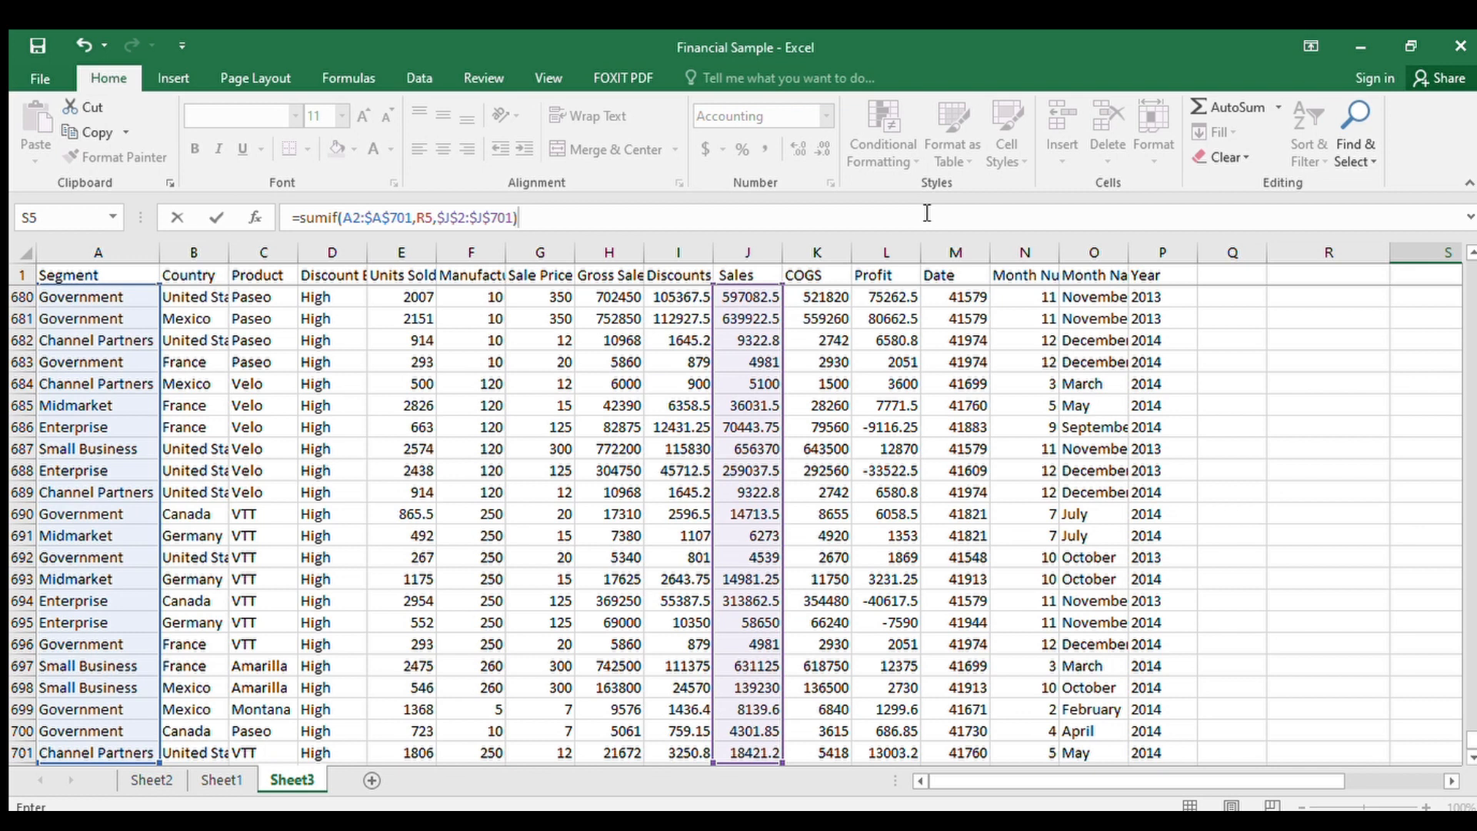
key("Return")
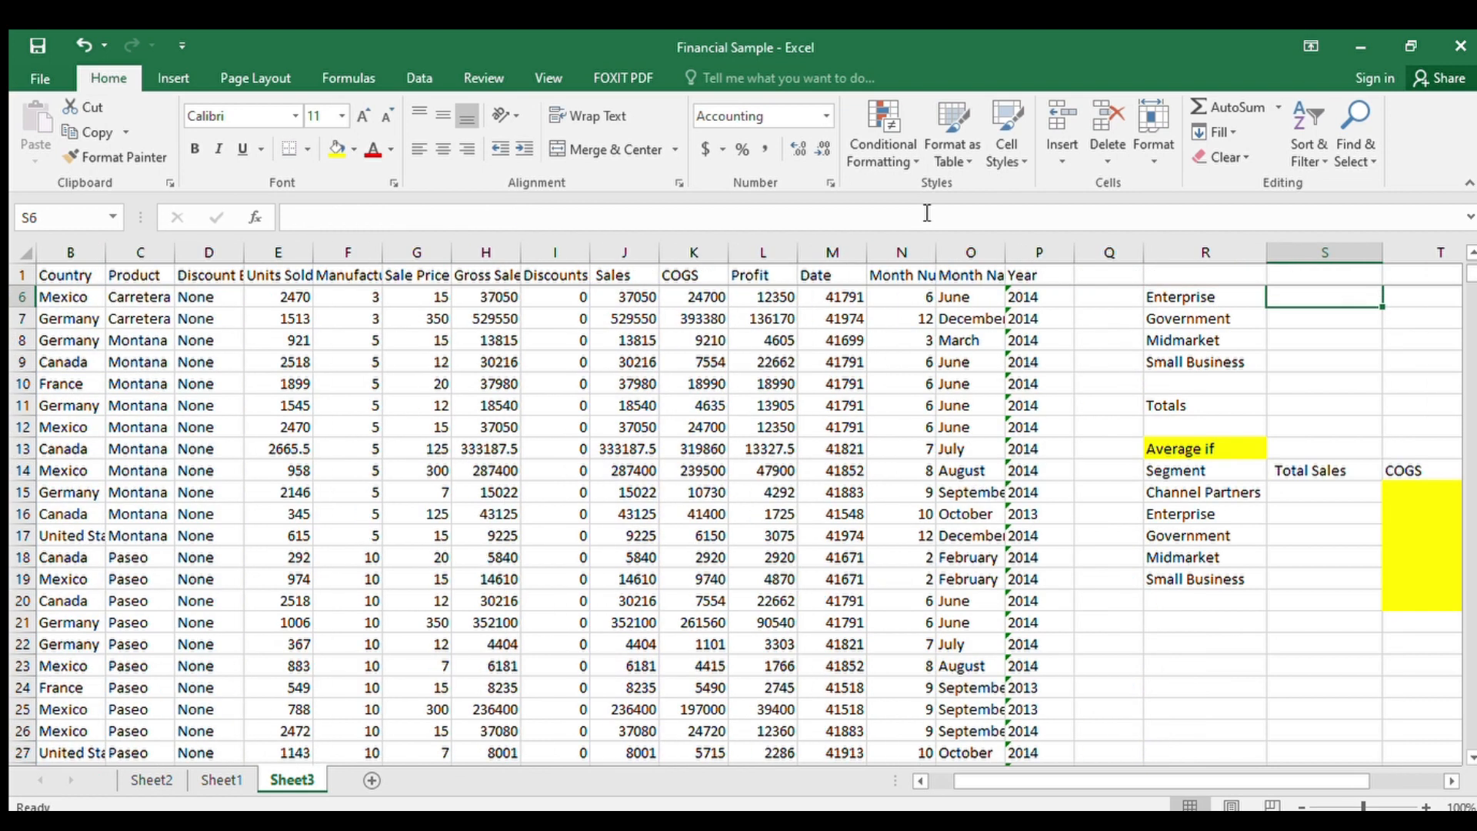
- Check the Channel Partners total sales result beside its segment label in the Sumif table
key("Up")
key("Up")
key("Up")
key("Up")
key("Right")
key("Right")
key("Right")
key("Right")
key("Right")
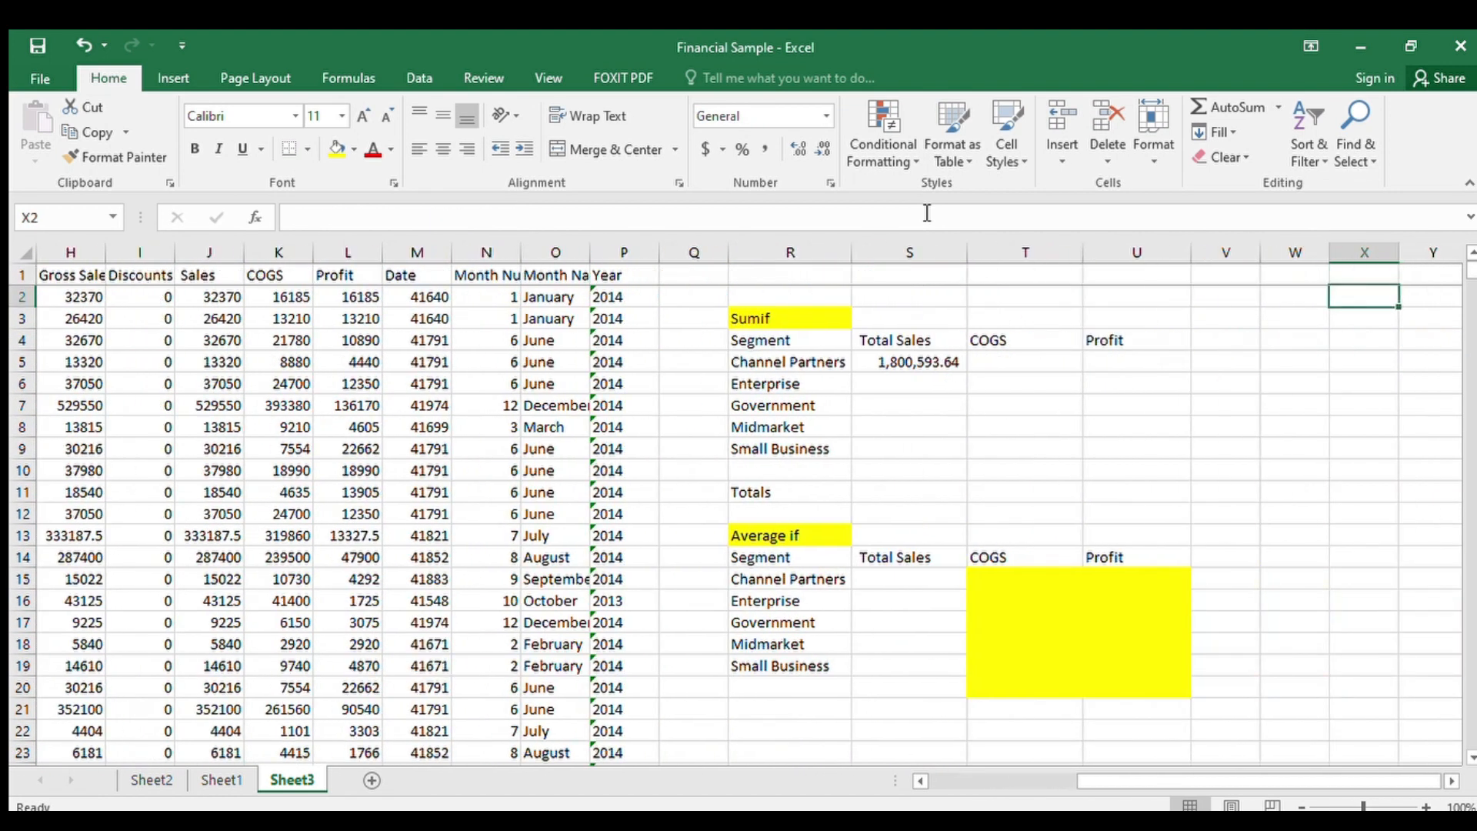
key("Left")
key("Left")
key("Down")
key("Left")
key("Left")
key("Left")
key("Left")
key("Down")
key("Down")
key("Right")
key("Up")
key("Down")
key("Left")
key("Right")
key("Left")
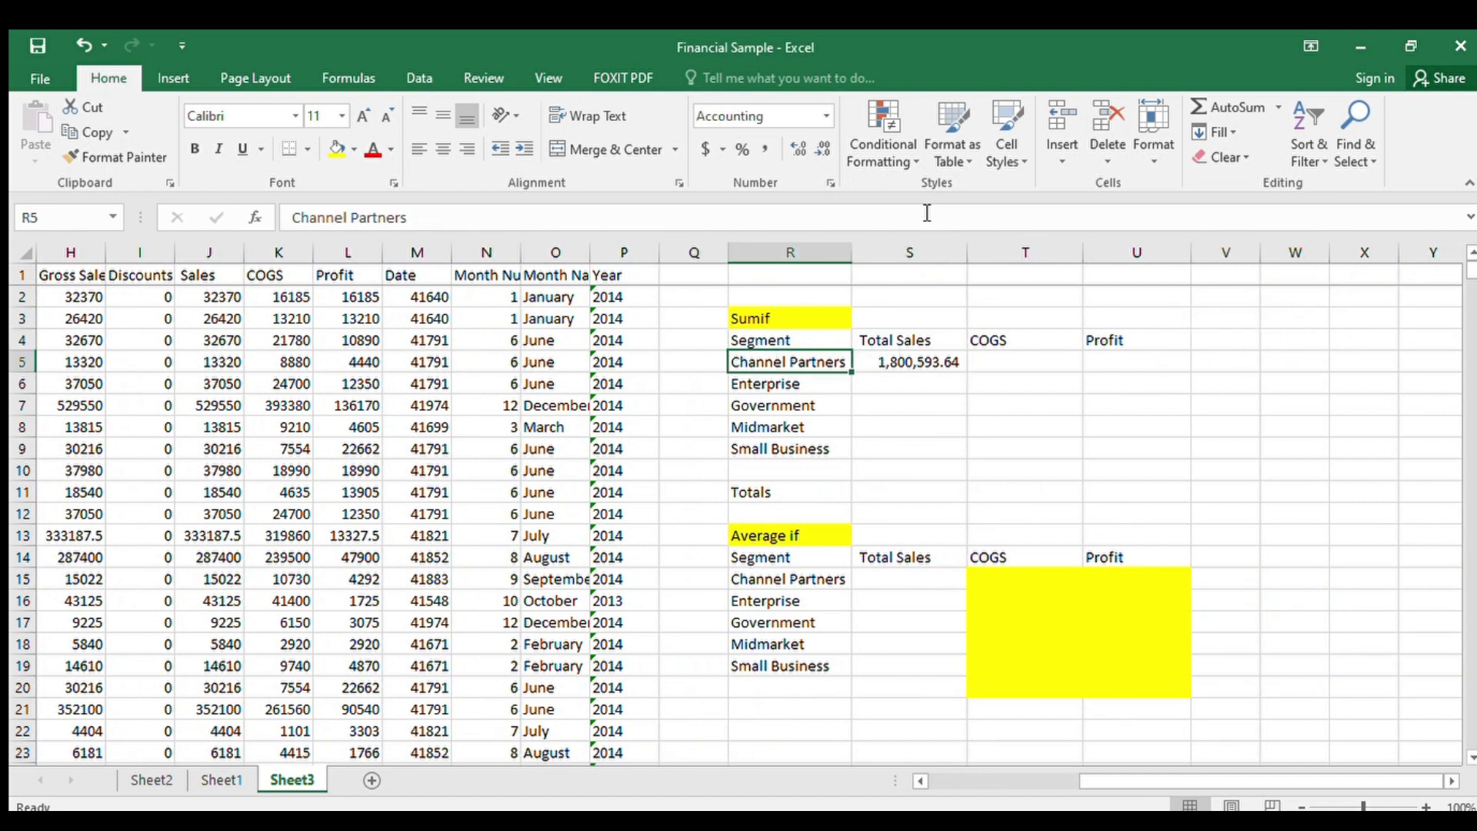
- Trace the Channel Partners criterion back to the Segment column at the start of the data
key("Right")
key("Right")
key("Left")
key("Left")
key("Left")
key("Left")
key("Left")
key("Left")
key("Left")
key("Left")
key("Left")
key("Left")
key("Left")
key("Left")
key("Left")
key("Left")
key("Left")
key("Left")
key("Left")
key("Left")
key("Left")
key("Right")
key("Up")
key("Up")
key("Up")
key("Left")
key("Up")
key("Down")
key("Right")
key("Left")
- Scan the source data columns from Segment across to the Sumif table
key("Right")
key("Right")
key("Right")
key("Right")
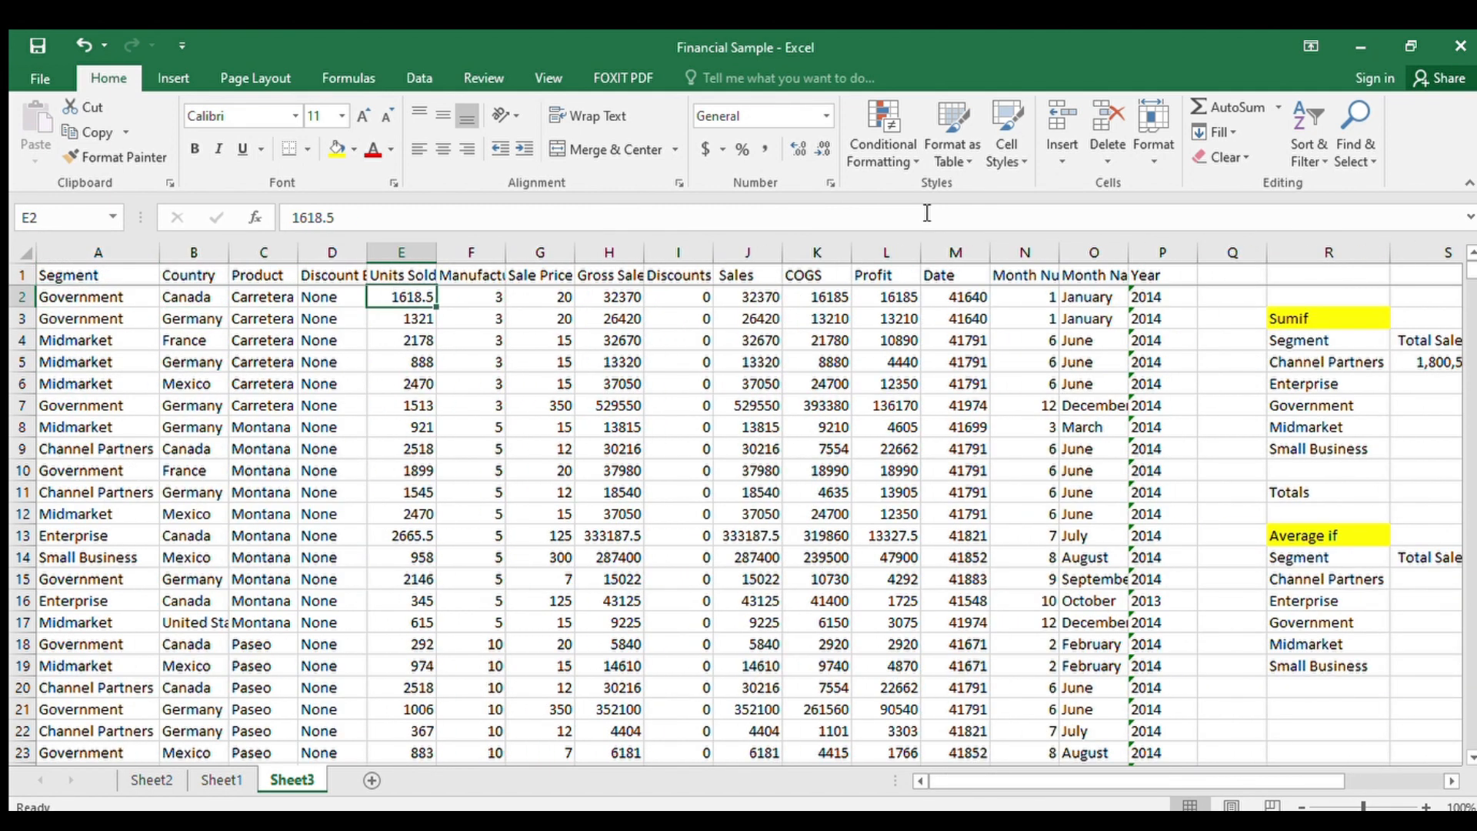
key("Right")
key("Right")
key("Right")
key("Right")
key("Right")
key("Right")
key("Right")
key("Right")
key("Right")
key("Right")
key("Right")
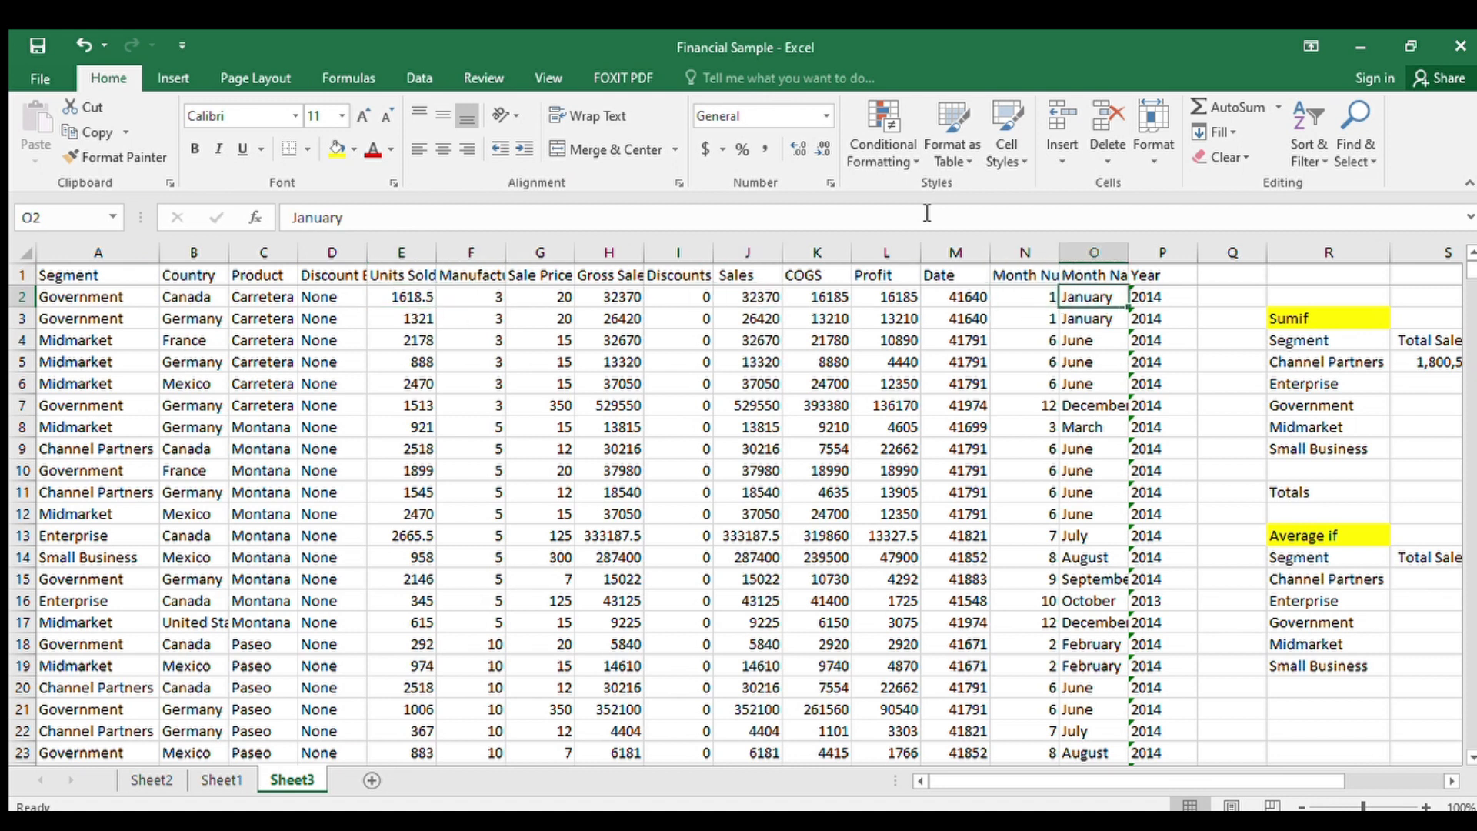
key("Right")
key("Right")
key("Right")
key("Right")
key("Right")
key("Right")
- Look over the Total Sales, COGS and Profit cells of the Sumif table, ending on the Channel Partners total in S5
key("Down")
key("Left")
key("Left")
key("Down")
key("Left")
key("Left")
key("Down")
key("Down")
key("Up")
key("Up")
key("Right")
key("Right")
key("Down")
key("Down")
key("Left")
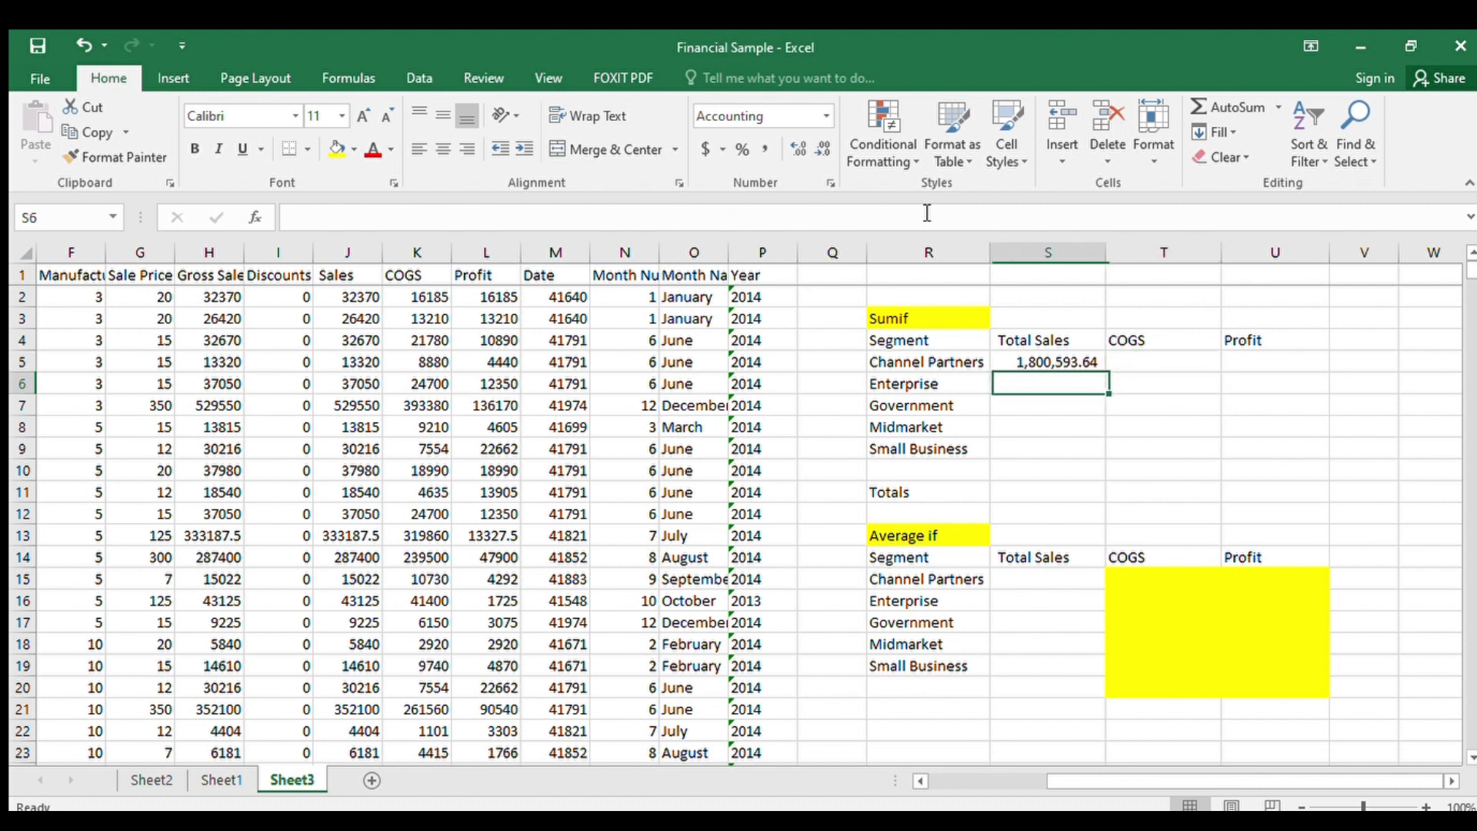
key("Up")
key("Right")
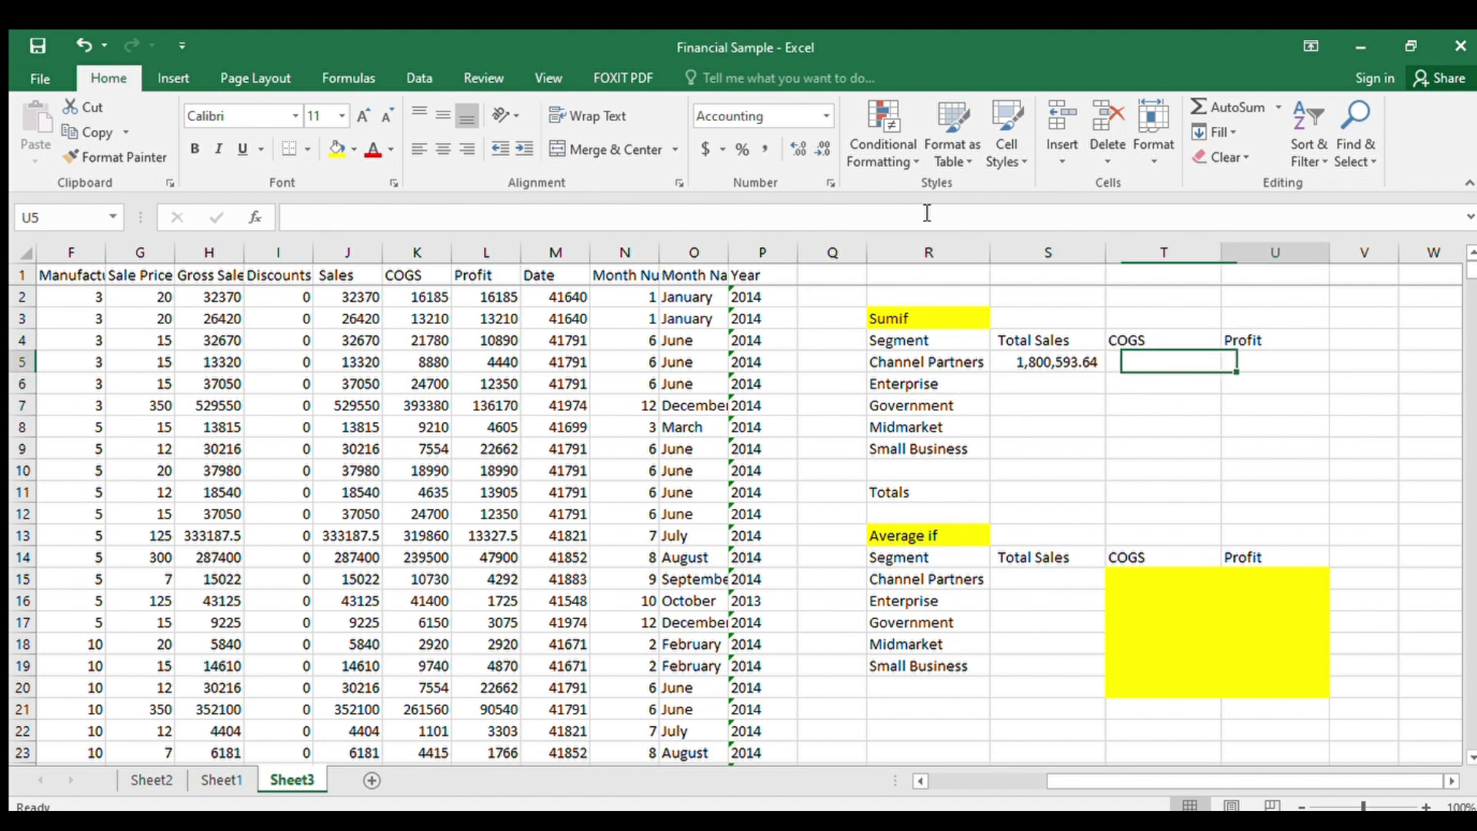
key("Right")
key("Right")
key("Right")
key("Right")
key("Down")
key("Left")
key("Left")
key("Left")
key("Left")
key("Left")
key("Up")
key("Left")
key("Down")
key("Up")
key("Right")
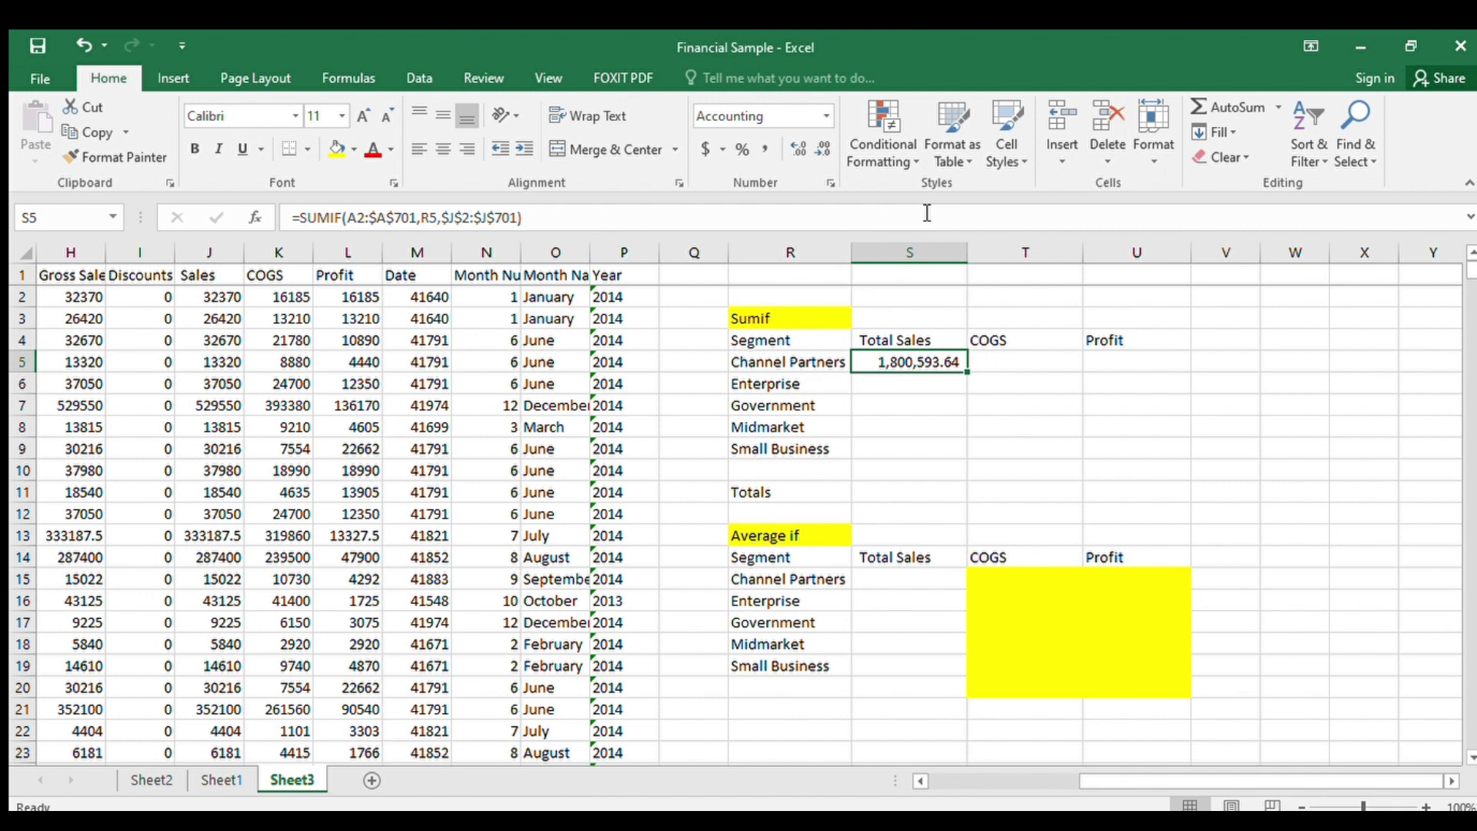
key("ctrl+c")
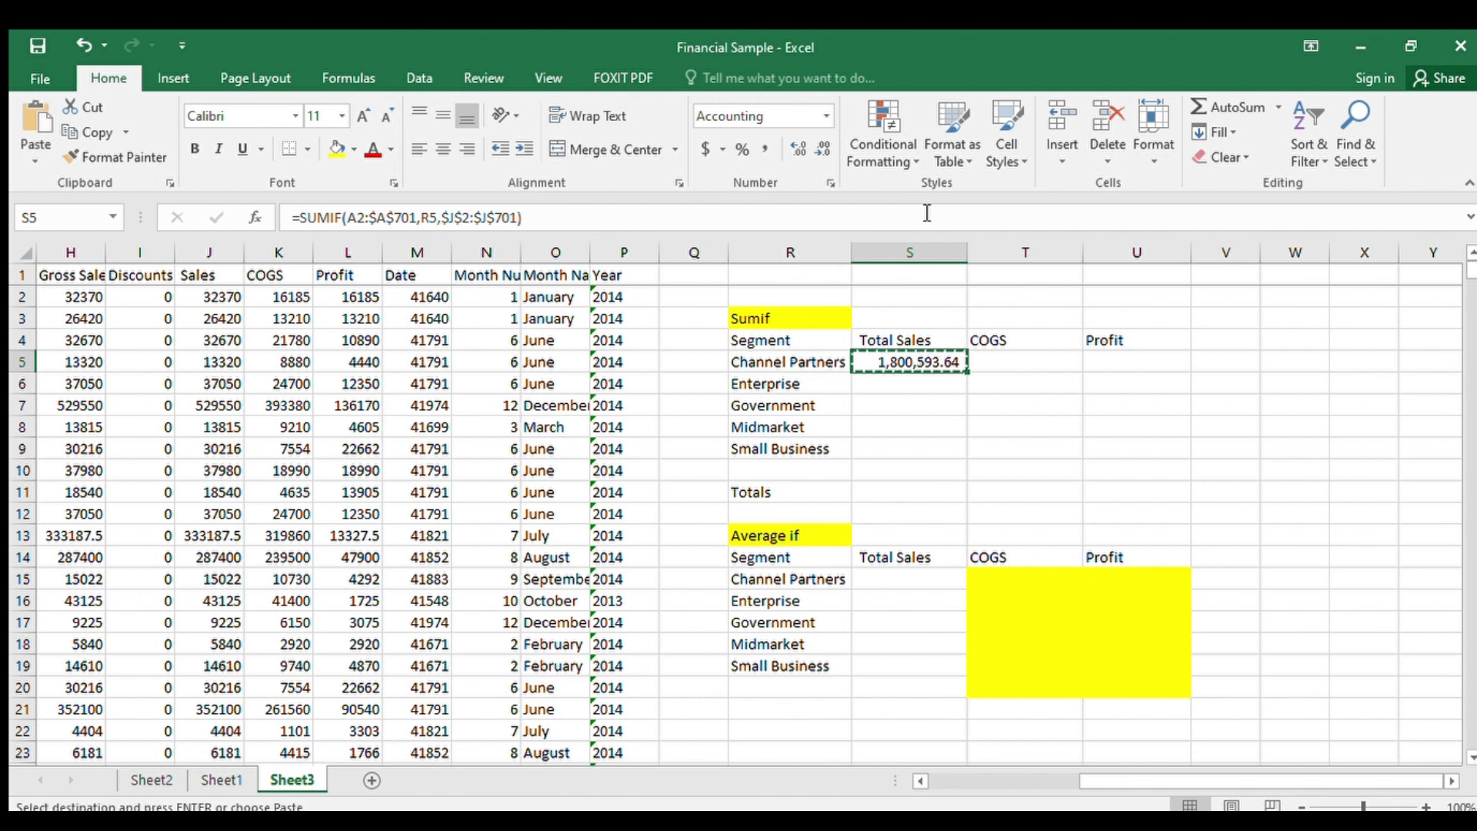
key("Down")
key("Up")
key("Down")
key("Up")
key("Down")
key("Up")
key("Down")
key("Up")
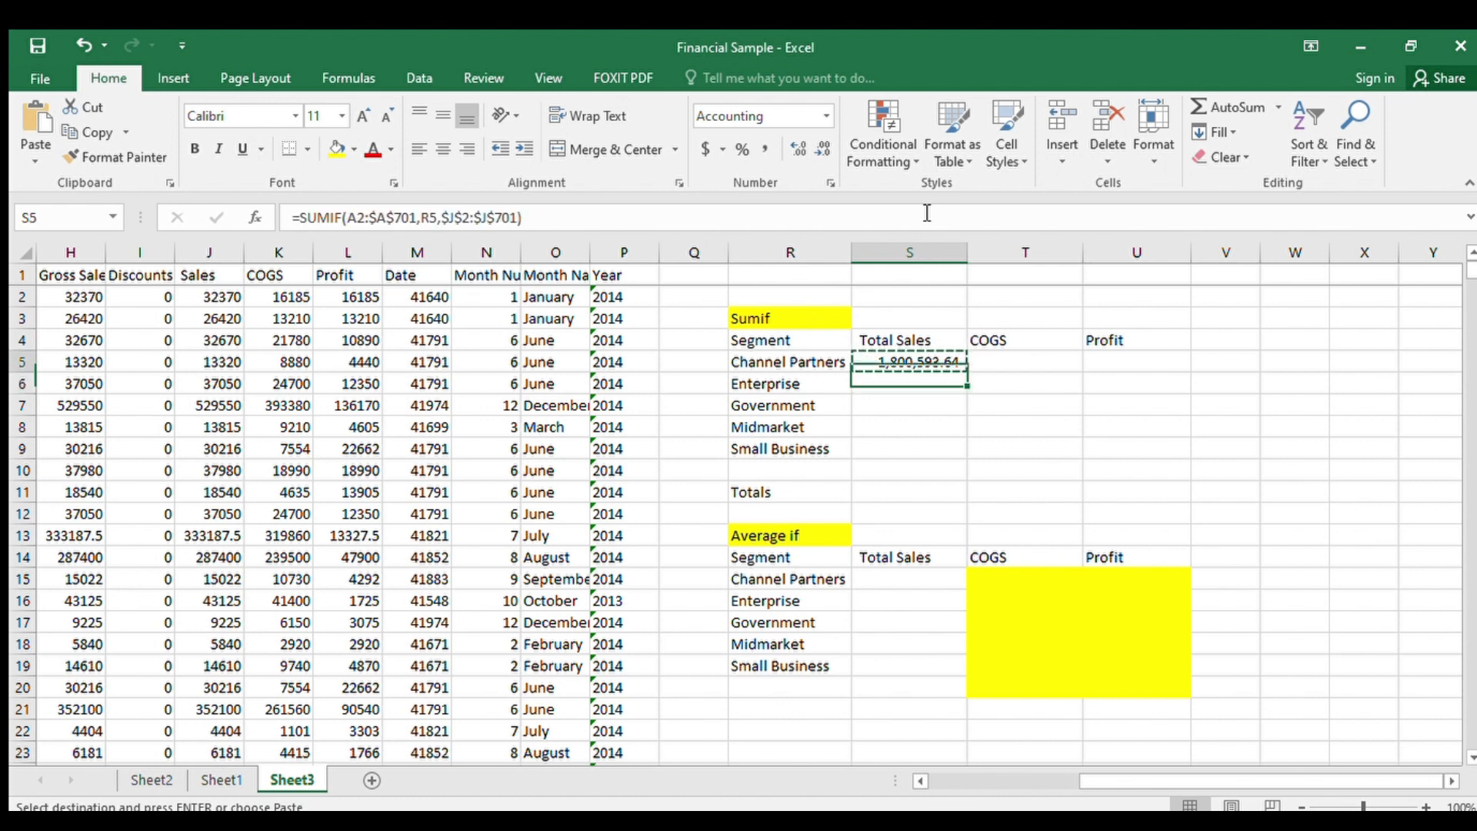
- Examine the segment range, criterion and sum range in the Channel Partners SUMIF formula in S5
key("F2")
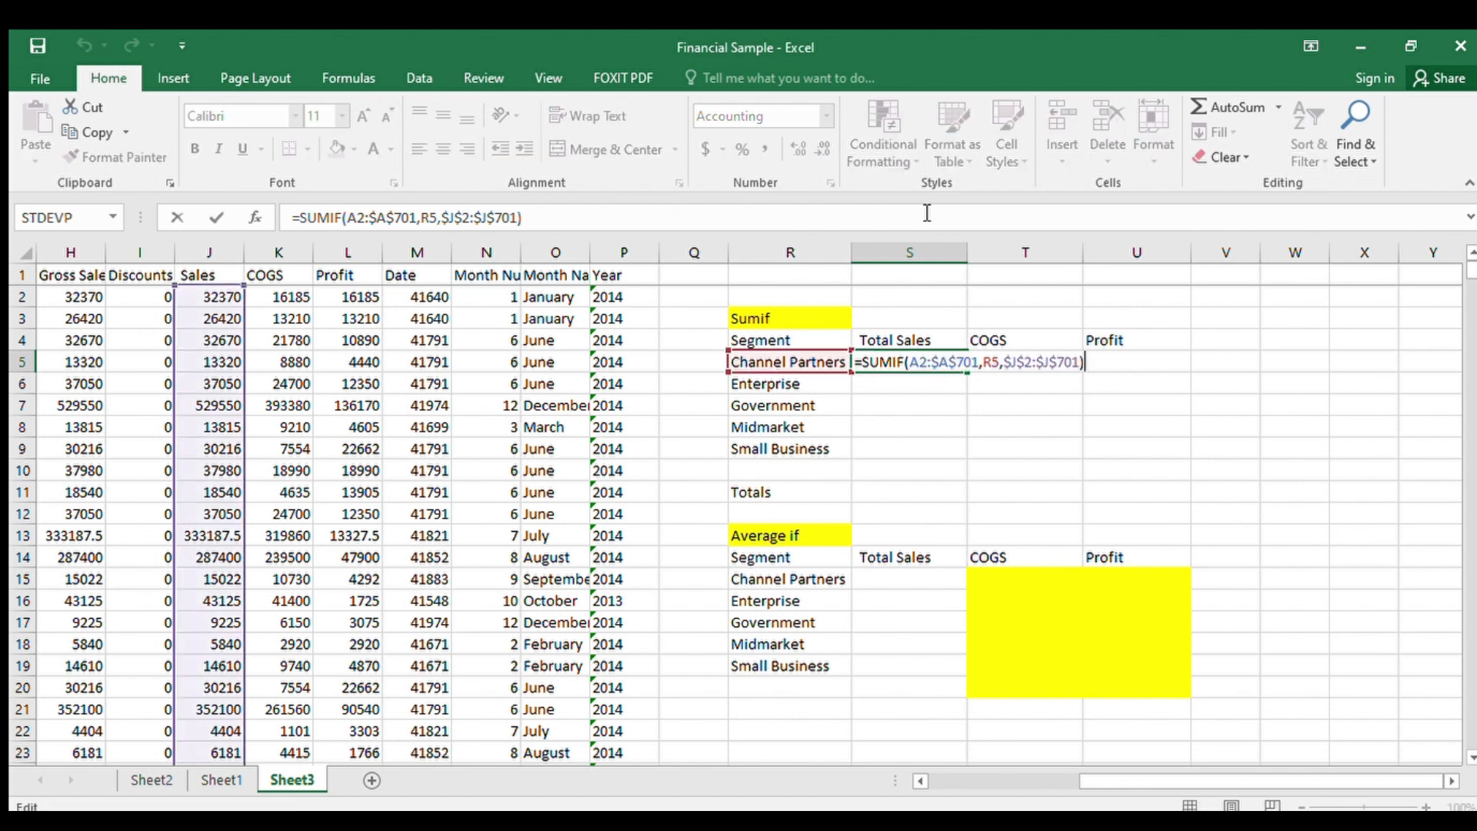
key("Left")
key("Left")
key("Left")
left_click_drag(910, 362, 967, 361)
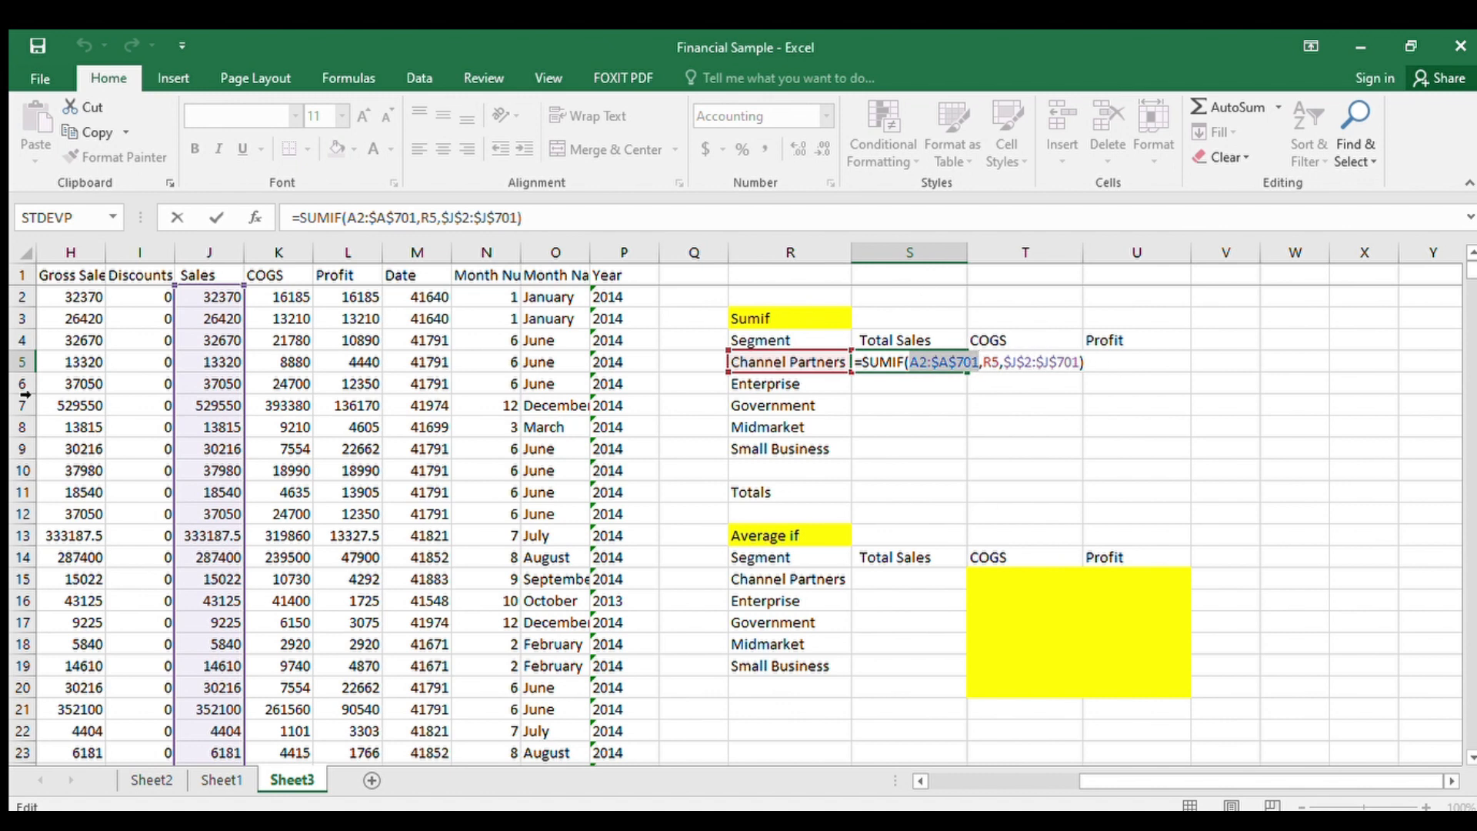
mouse_move(1164, 786)
left_mouse_down()
mouse_move(1000, 793)
mouse_move(1147, 793)
left_mouse_up()
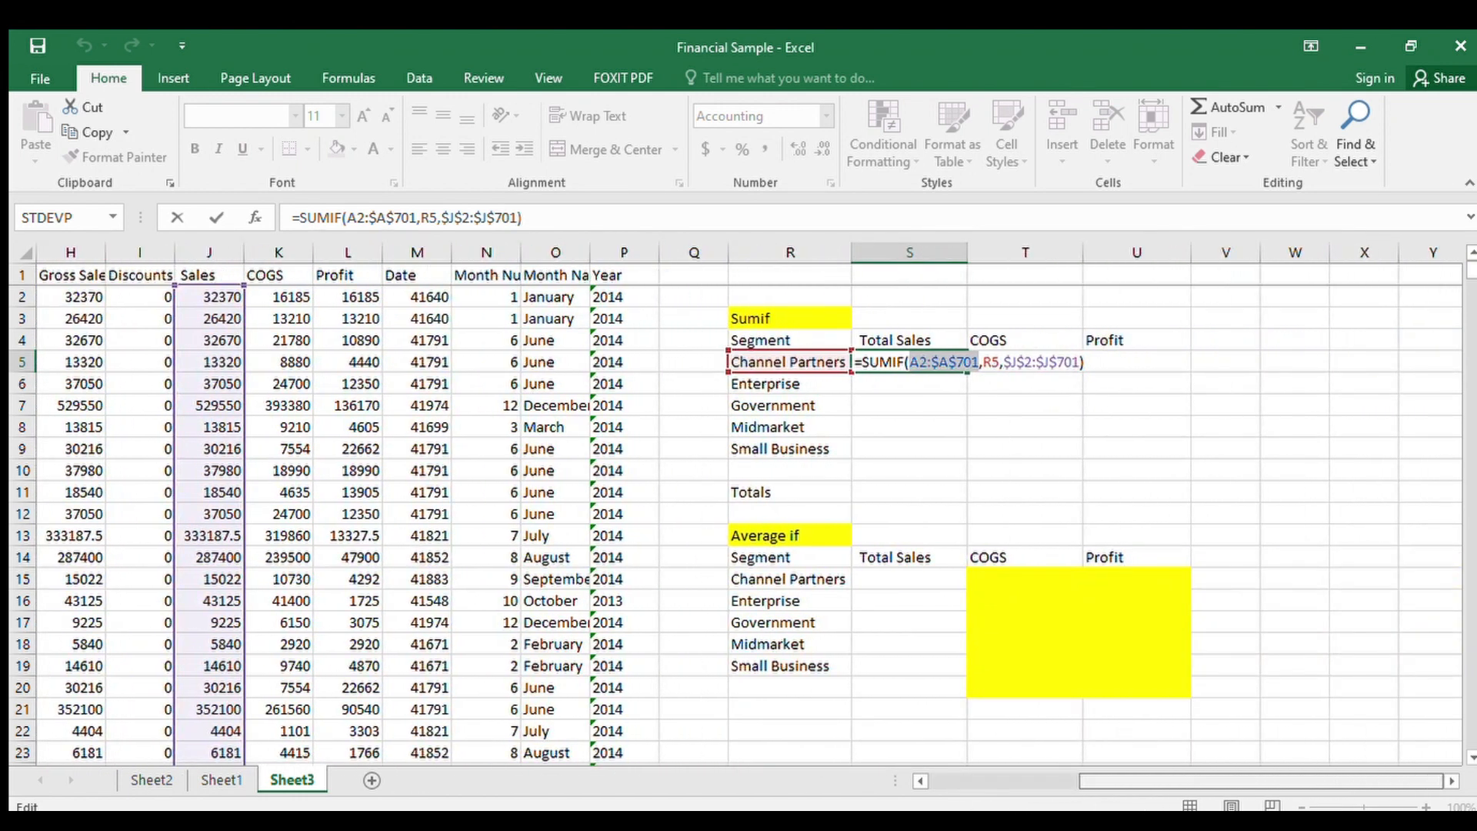
left_click(1029, 361)
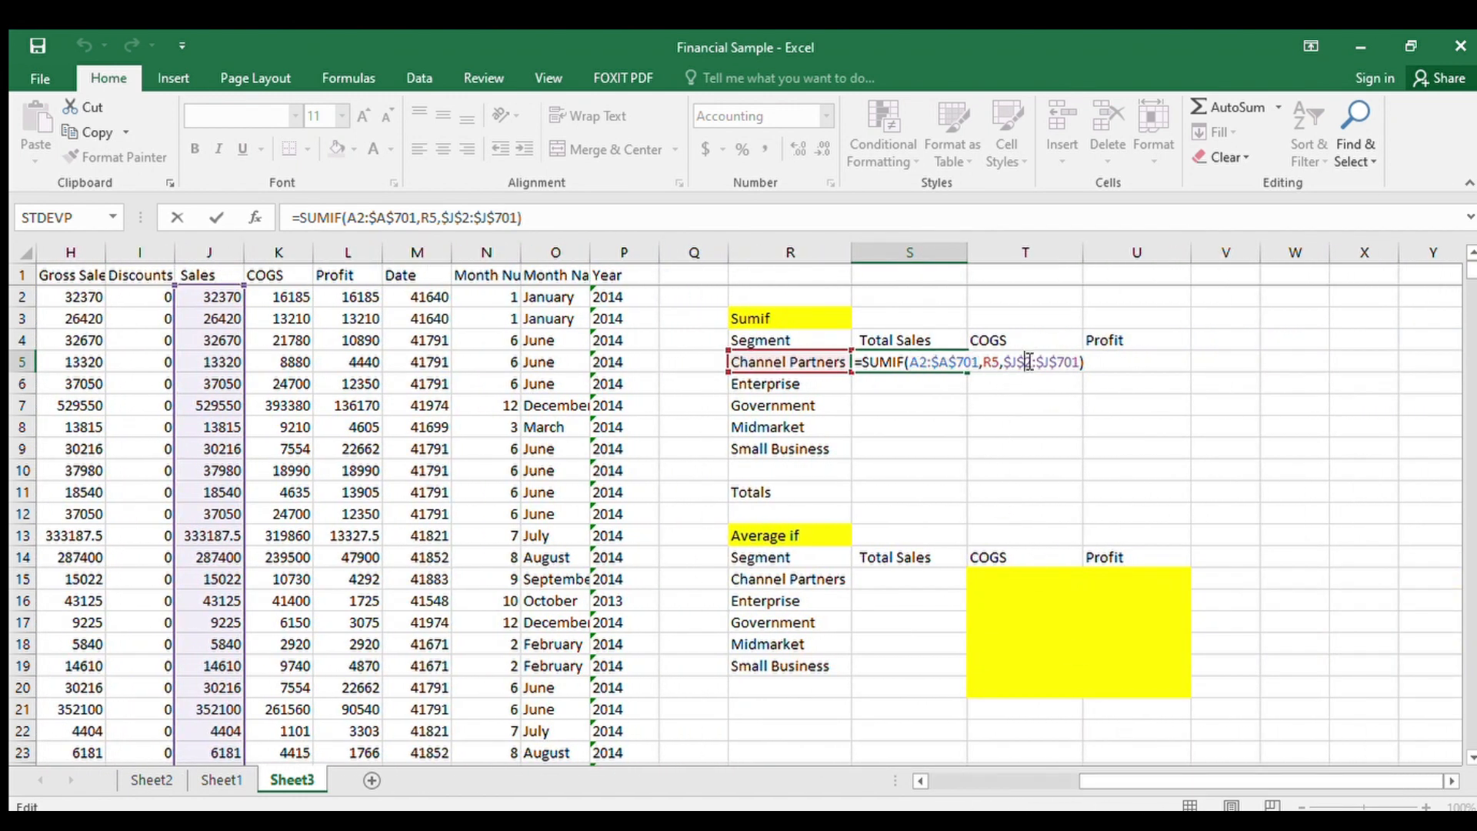
key("ctrl+Return")
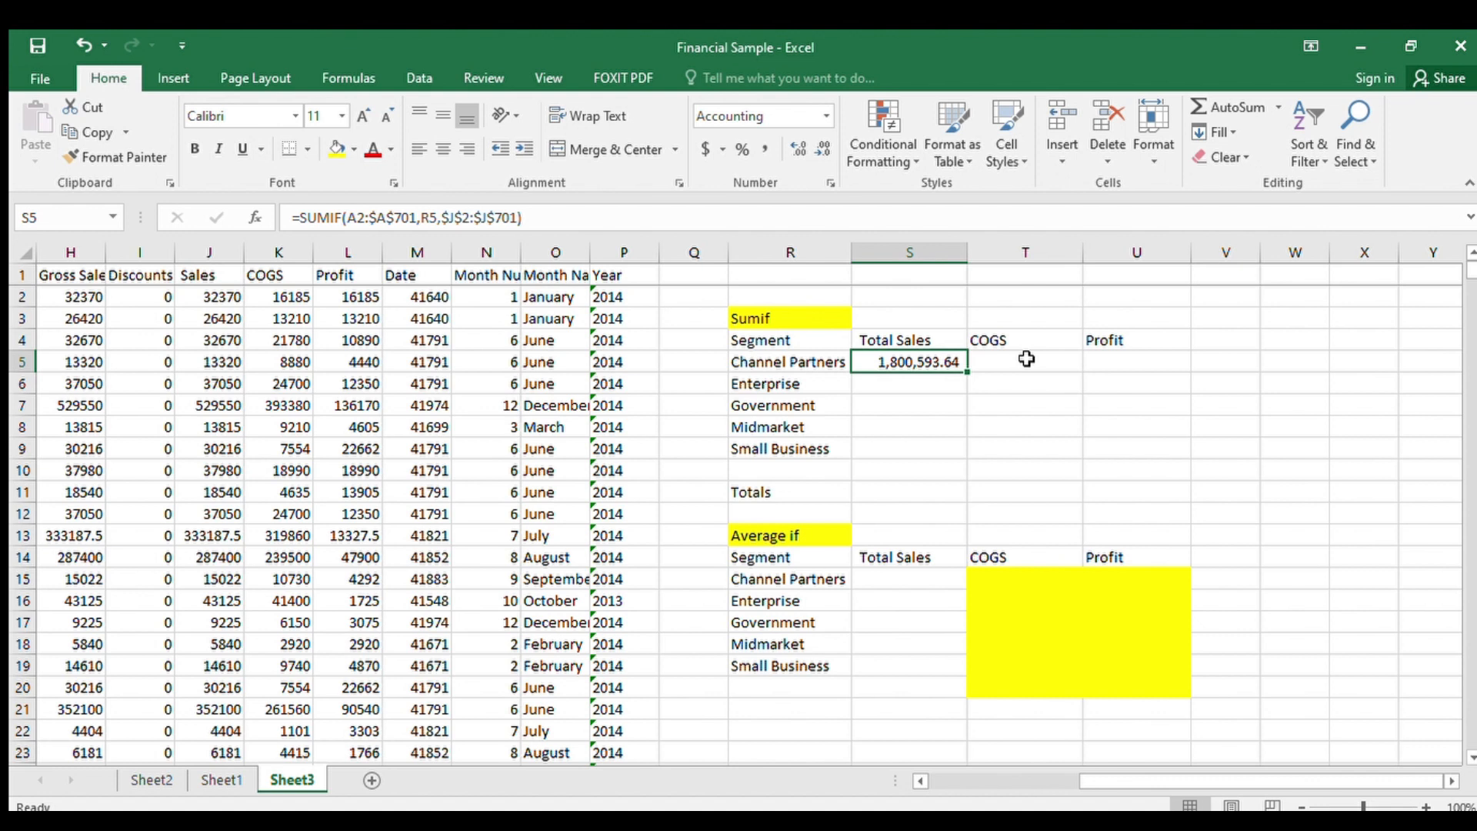
- Copy the Channel Partners SUMIF formula from S5 to the Enterprise through Small Business cells, S6:S9
key("ctrl+c")
key("Down")
key("shift+Down")
key("shift+Down")
key("shift+Down")
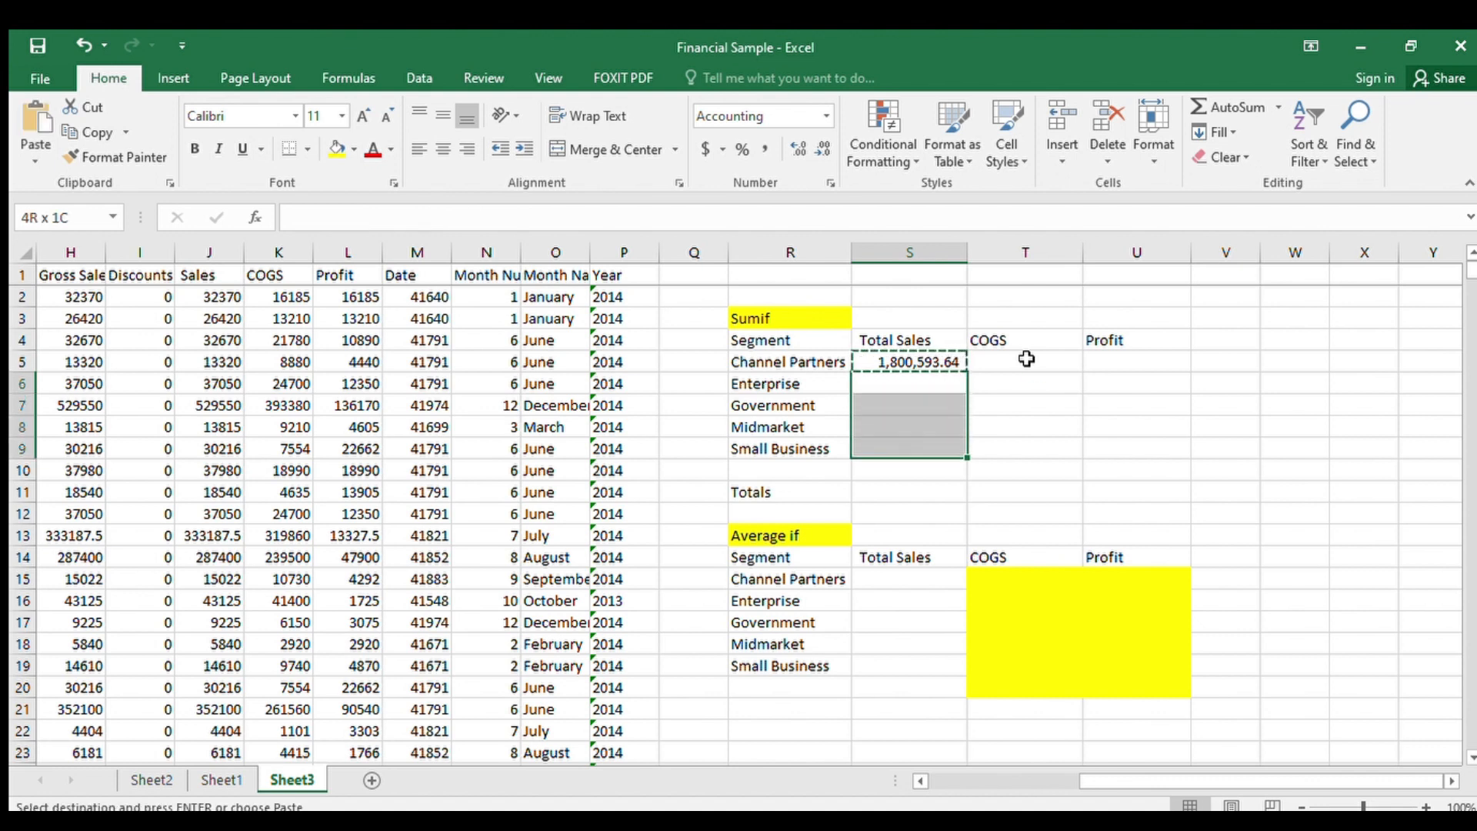
key("ctrl+v")
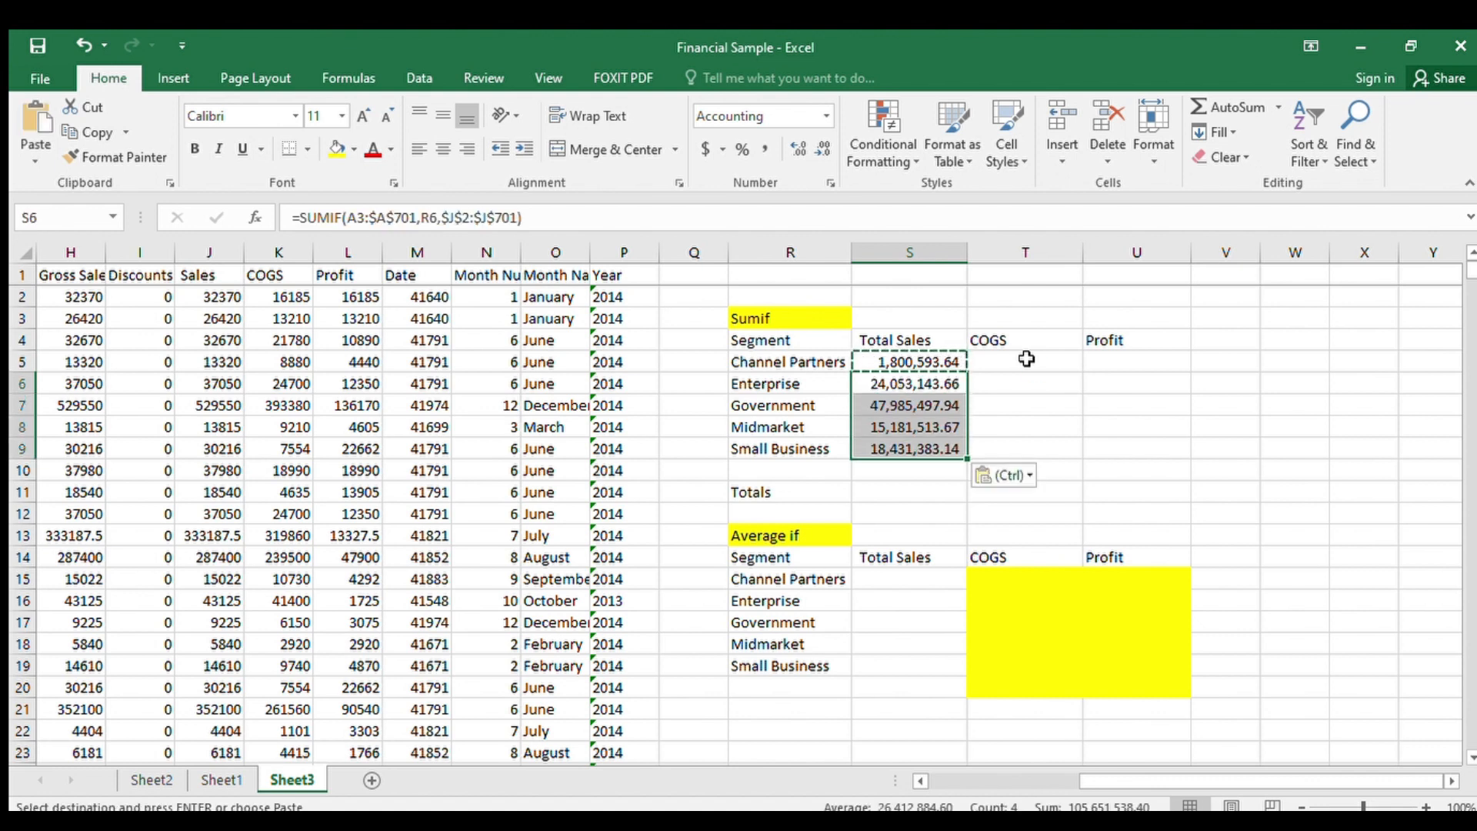
- Check the cell references in each copied SUMIF formula from Enterprise to Small Business
key("Down")
key("Down")
key("Up")
key("Up")
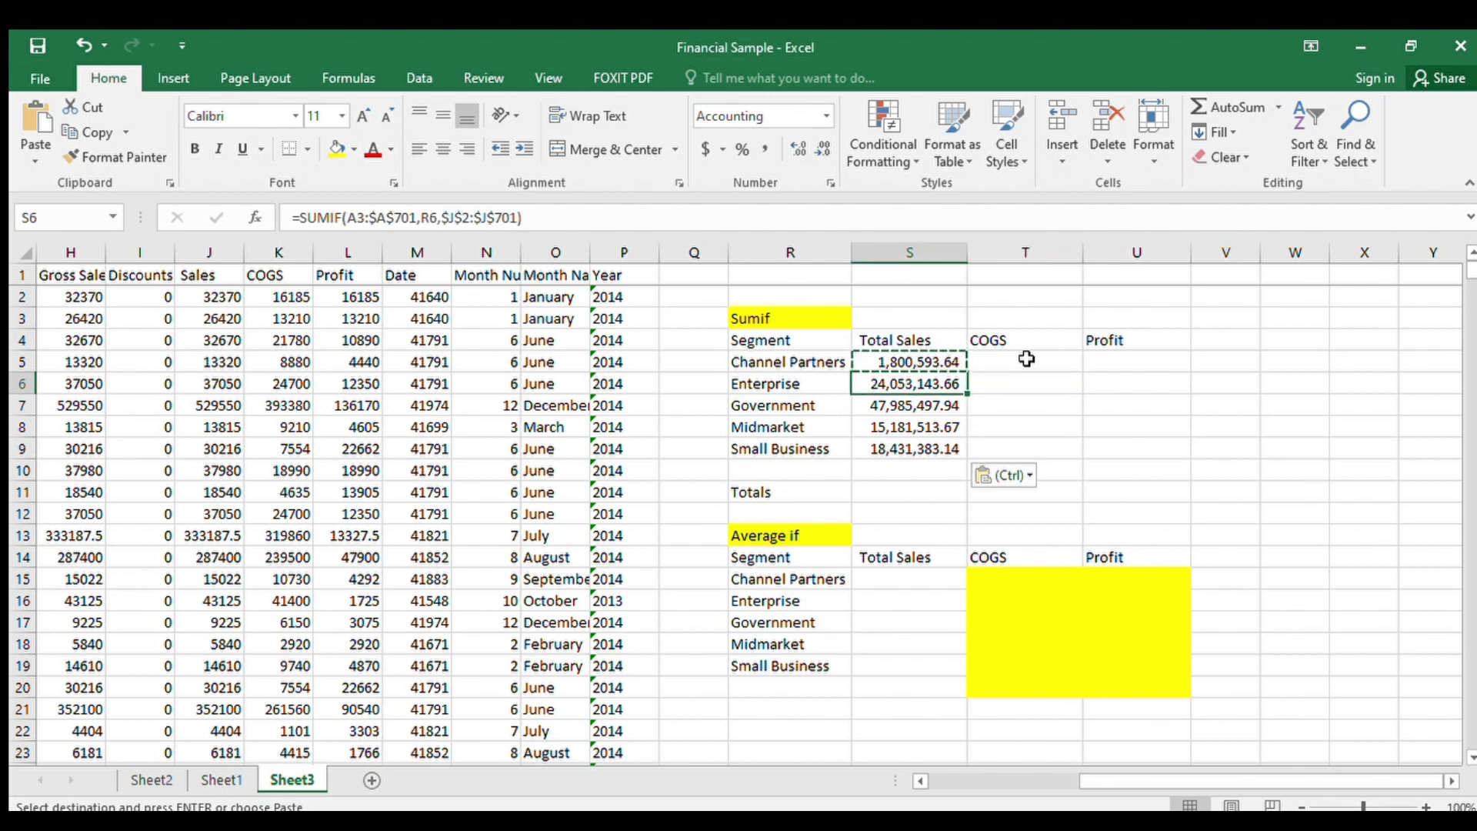
key("F2")
key("Return")
key("F2")
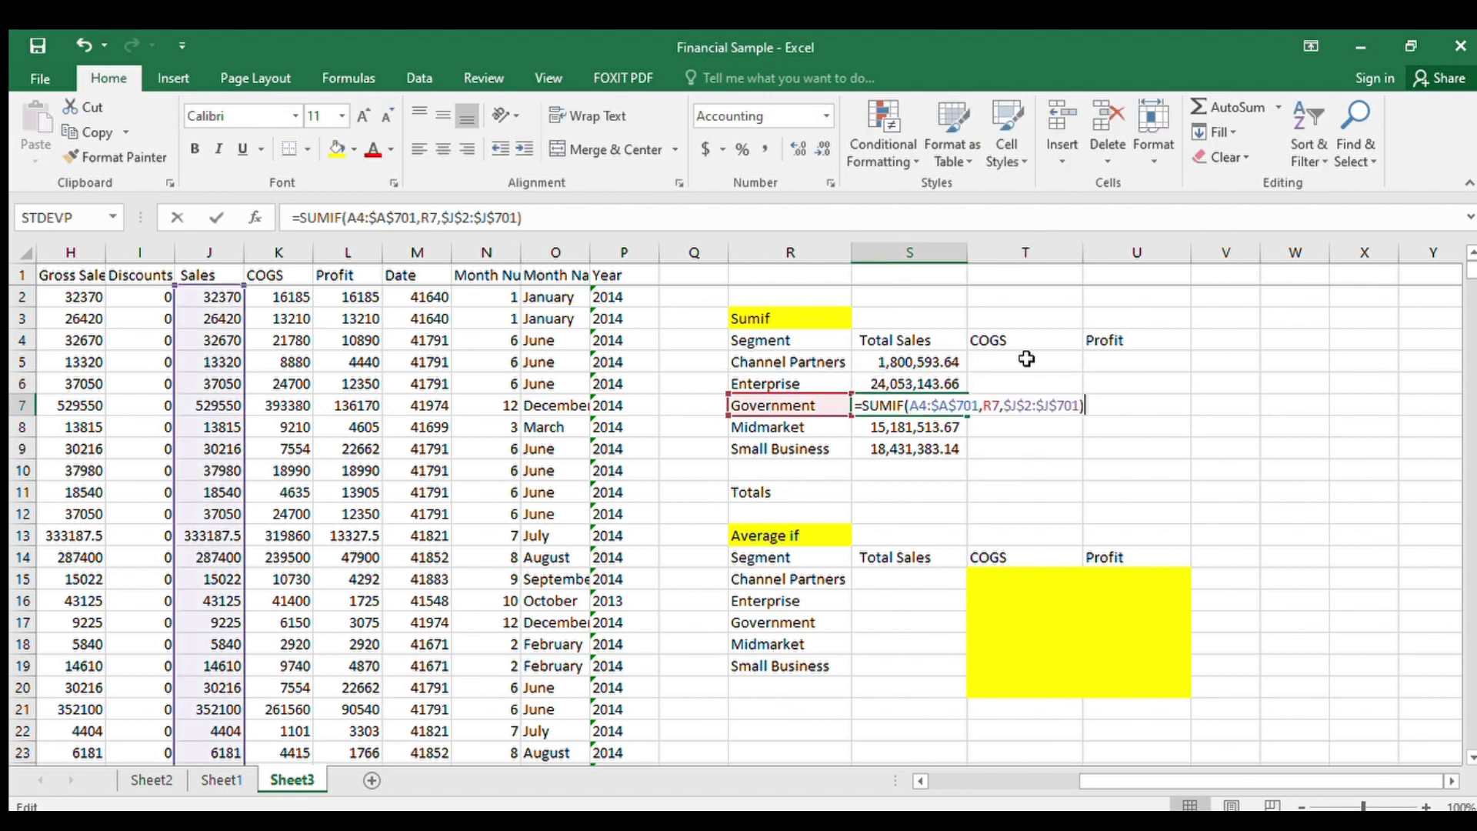
key("Return")
key("F2")
key("Return")
key("F2")
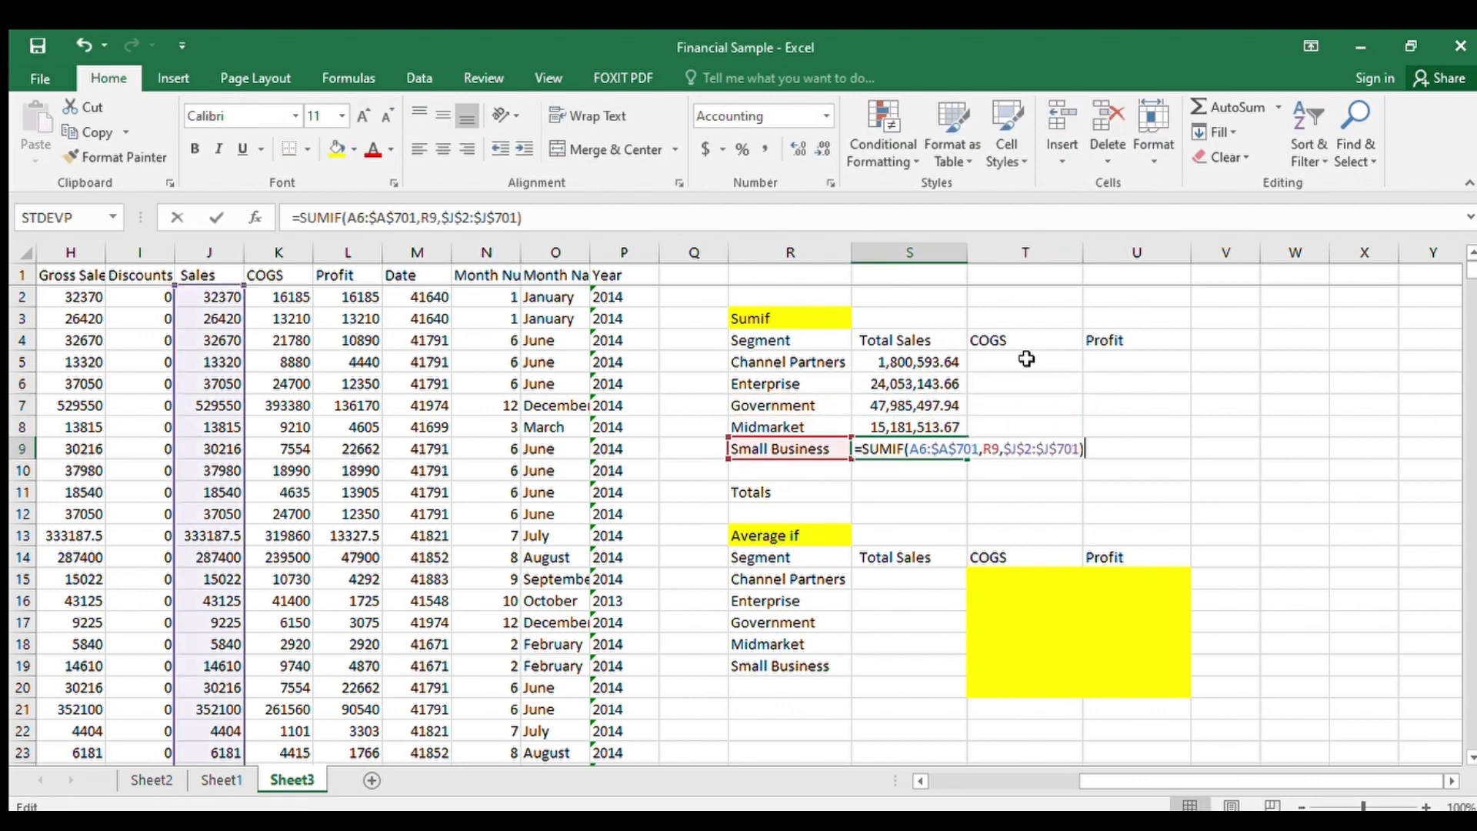
key("Return")
- Add up the five segments' Total Sales with a SUM formula in the Totals row, cell S11
key("Down")
type("=sum")
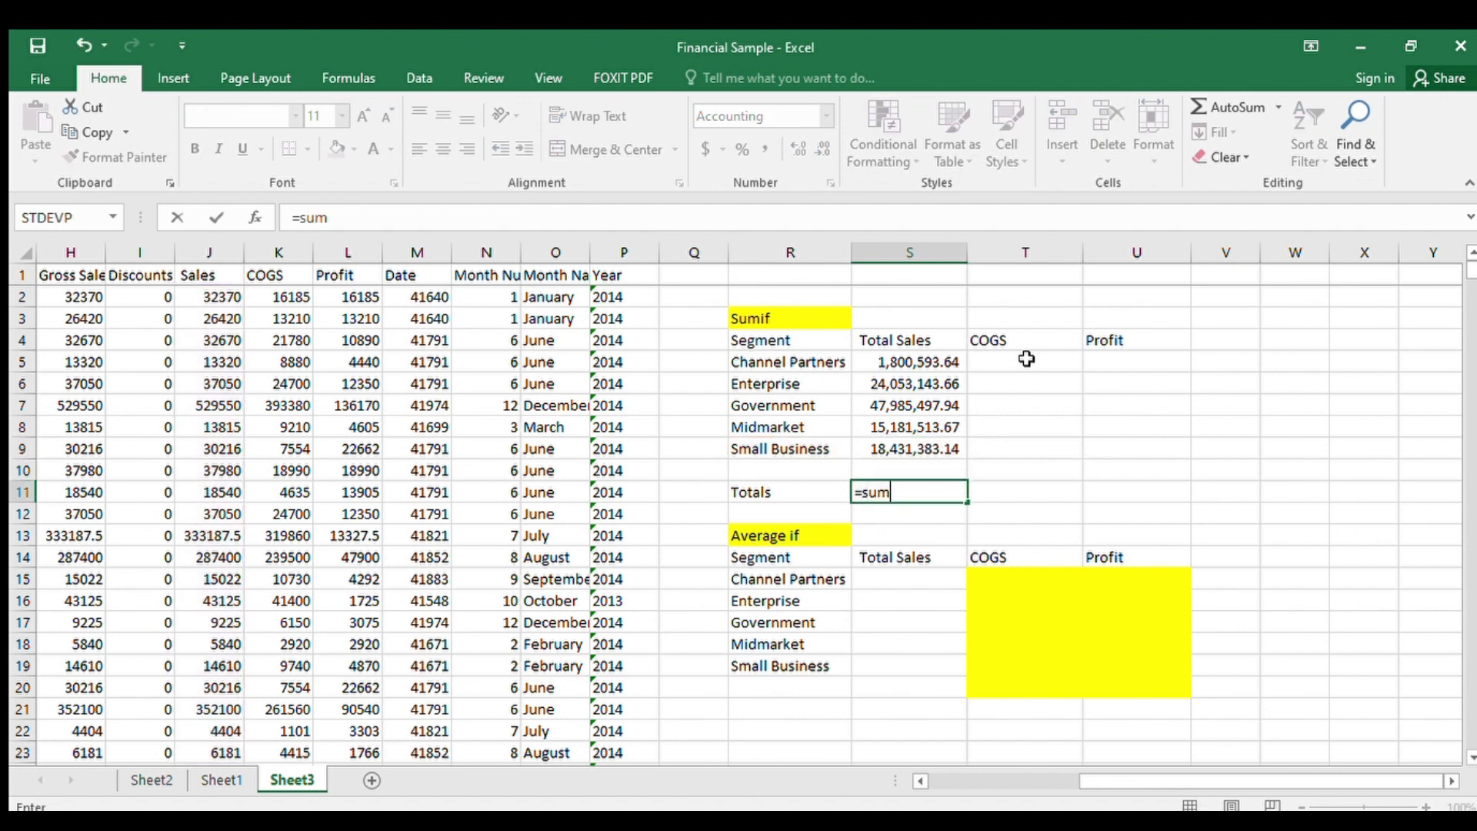
key("shift+Up")
key("shift+Up")
key("shift+Up")
key("shift+Up")
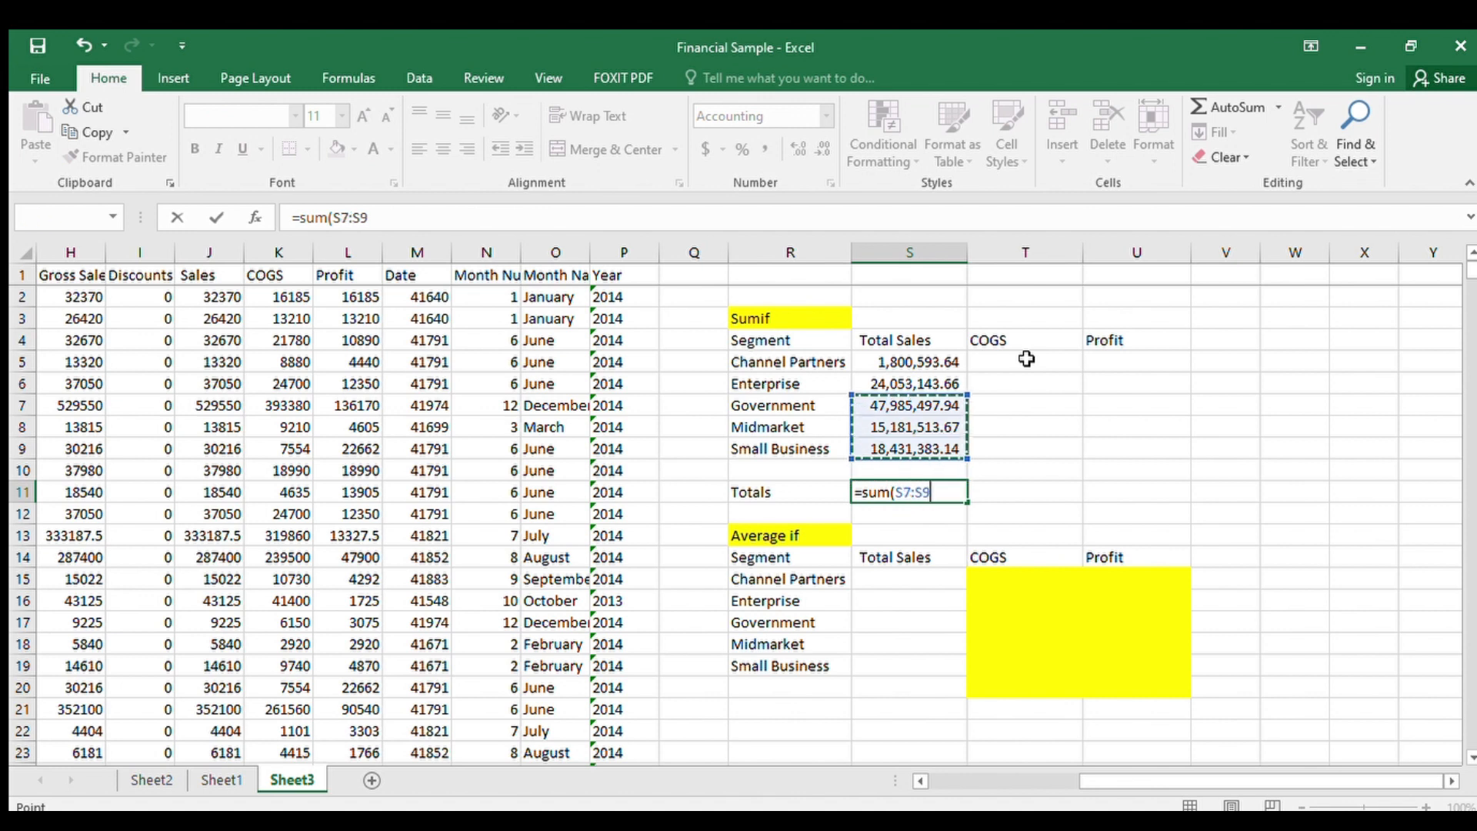
key("Return")
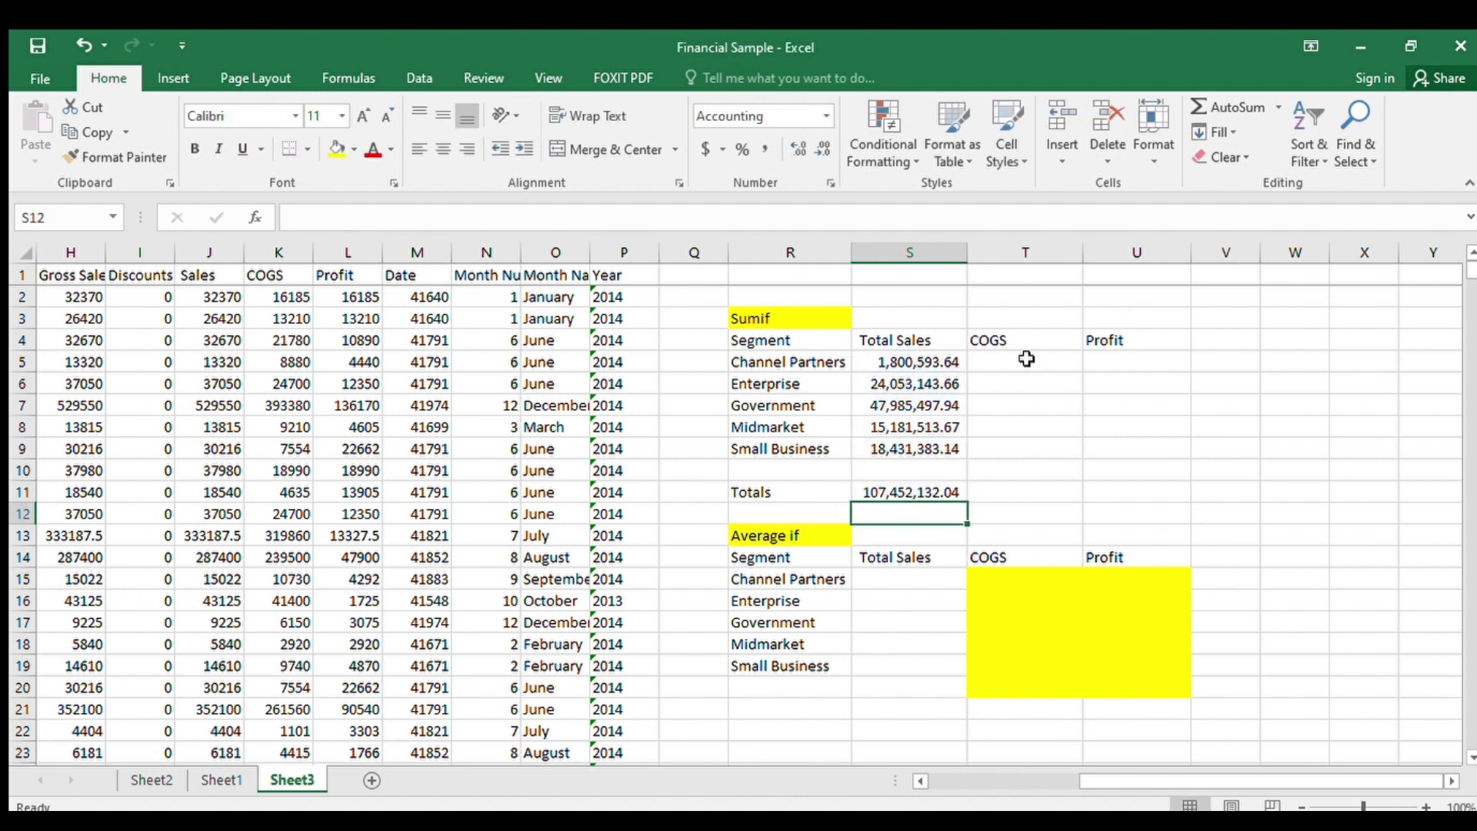
- Look back and forth between the source data columns and the segment summary table to compare the totals with the data
key("Up")
key("Left")
key("Left")
key("Left")
key("Left")
key("Left")
key("Left")
key("Left")
key("Left")
key("Left")
key("Left")
key("Left")
key("Left")
key("Left")
key("Left")
key("Left")
key("Left")
key("Left")
key("Left")
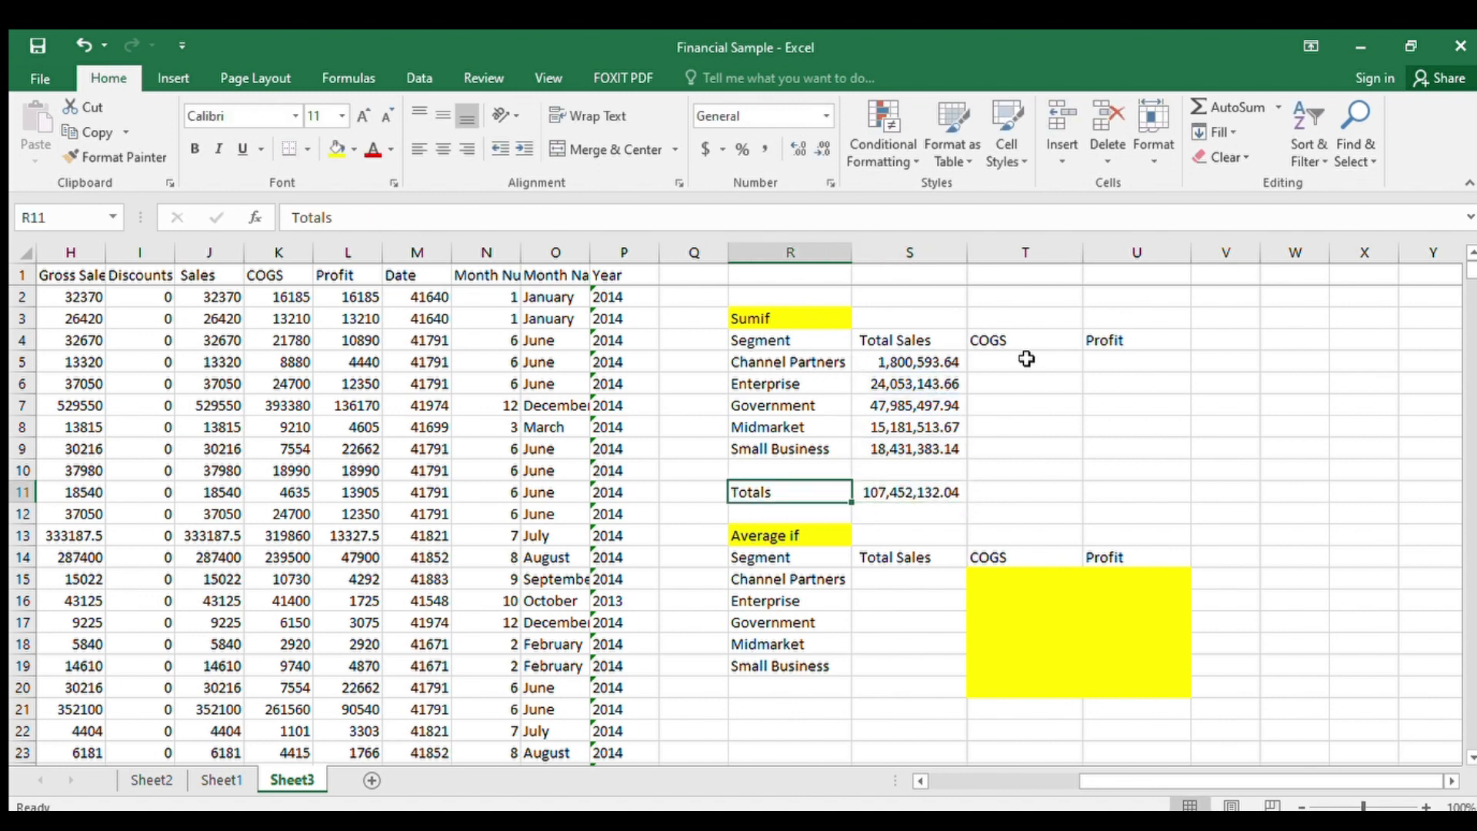
key("Up")
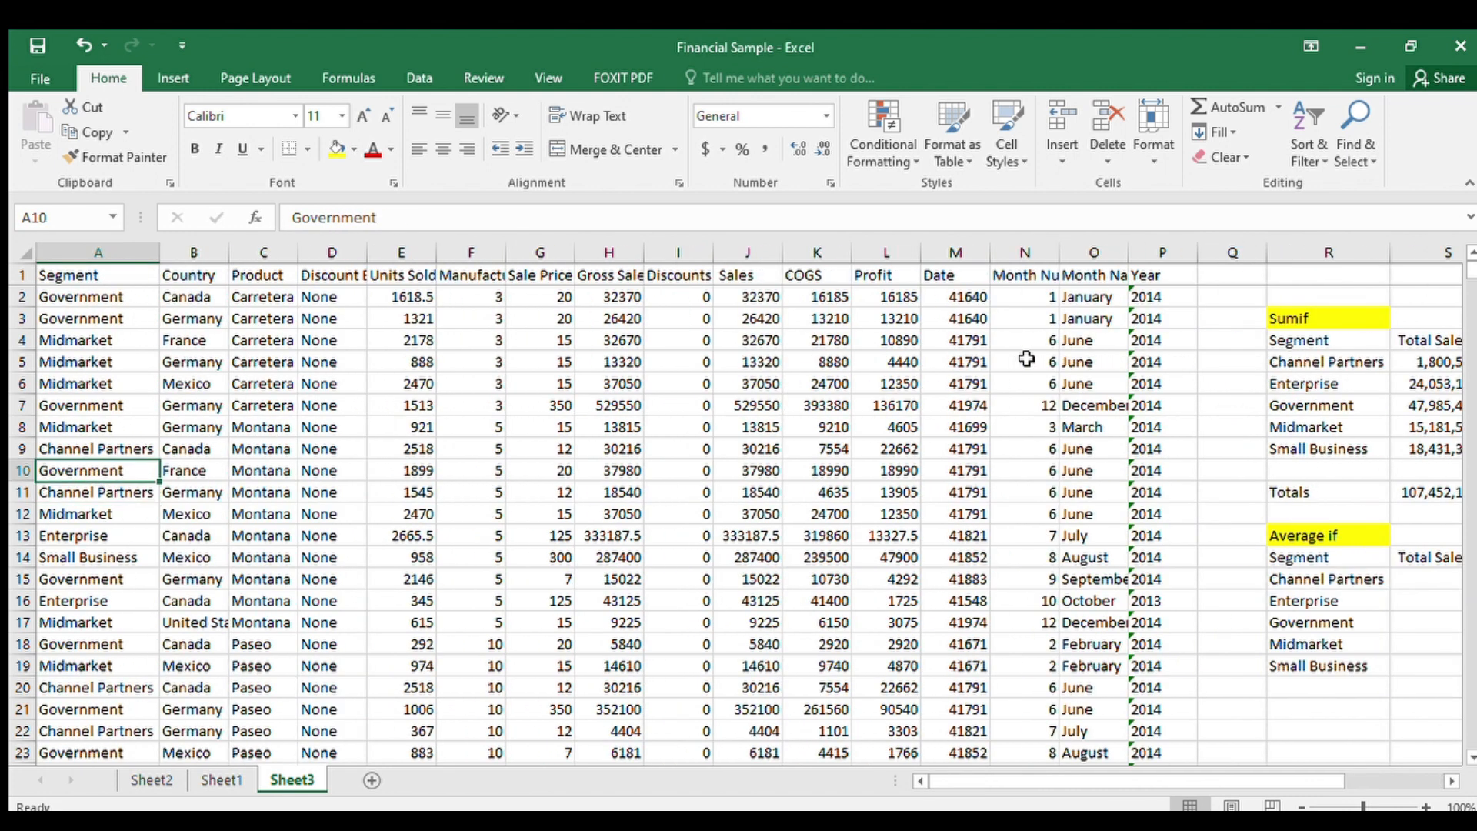
key("Right")
key("Right")
key("Right")
key("Right")
key("Right")
key("Right")
key("Right")
key("Right")
key("Right")
key("Right")
key("Right")
key("Right")
key("Right")
key("Right")
key("Right")
key("Right")
key("Right")
key("Right")
key("Right")
key("Right")
key("Left")
key("Left")
key("Left")
key("Left")
key("Left")
key("Left")
key("Left")
key("Left")
key("Left")
key("Left")
key("Left")
key("Left")
key("Left")
key("Down")
key("Right")
key("Right")
key("Right")
key("Right")
key("Right")
key("Left")
key("Left")
key("Left")
key("Left")
key("Left")
key("Left")
key("Left")
key("Left")
key("Left")
key("Left")
key("Left")
key("Left")
key("Left")
key("Left")
key("Left")
key("Left")
key("Left")
key("Left")
key("Right")
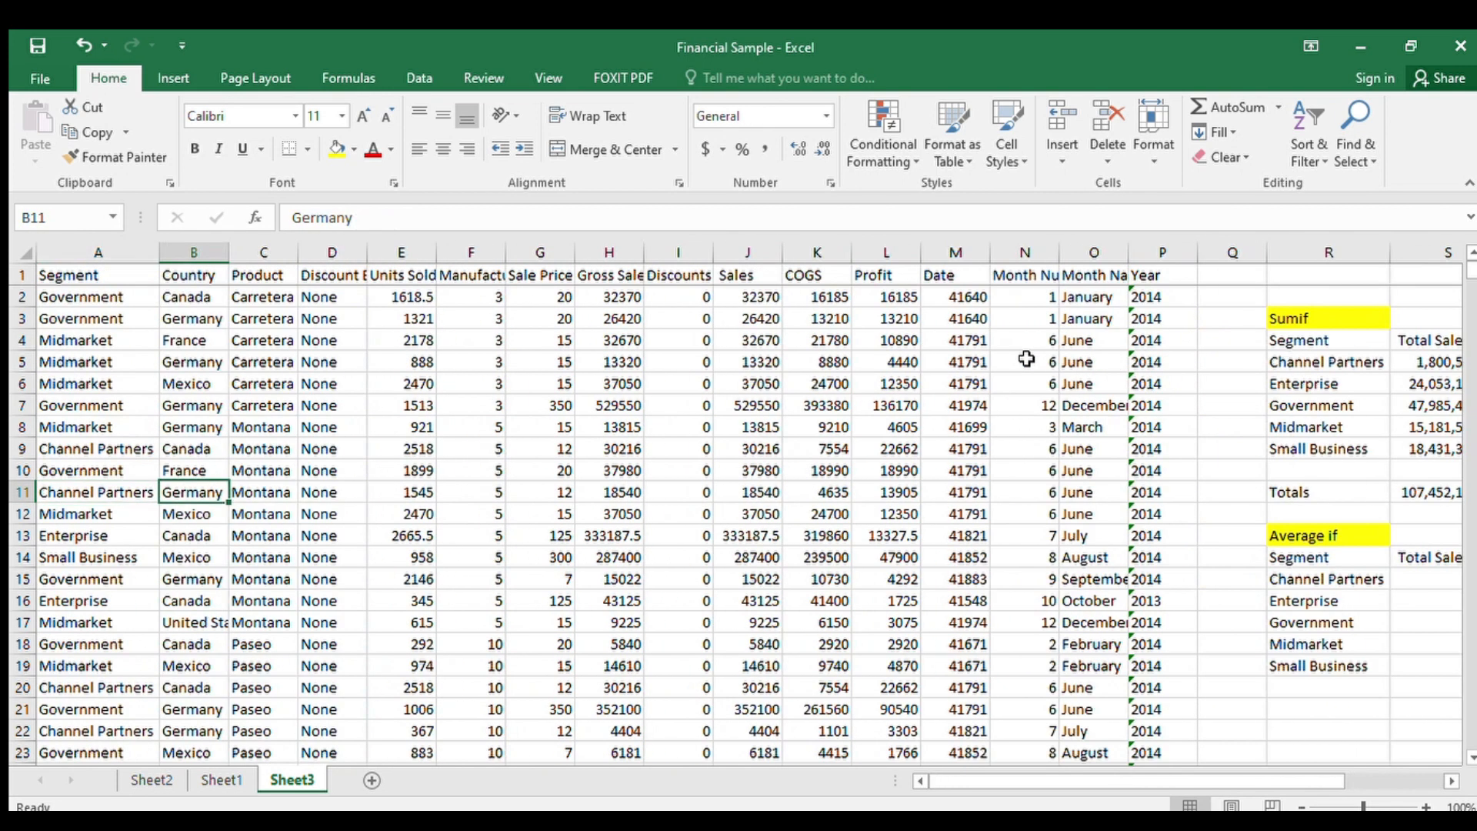
key("Right")
key("Right")
key("Right")
key("Right")
key("Right")
key("Right")
key("Right")
key("Right")
key("Right")
key("Right")
key("Right")
key("Right")
key("Right")
key("Right")
key("Right")
key("Right")
key("Right")
key("Right")
key("Right")
key("Right")
key("Right")
key("Left")
key("Left")
key("Left")
key("Left")
key("Left")
key("Left")
key("Left")
key("Left")
key("Left")
key("Left")
key("Left")
key("Left")
key("Left")
key("Left")
key("Left")
key("Left")
key("Left")
key("Left")
key("Left")
key("Left")
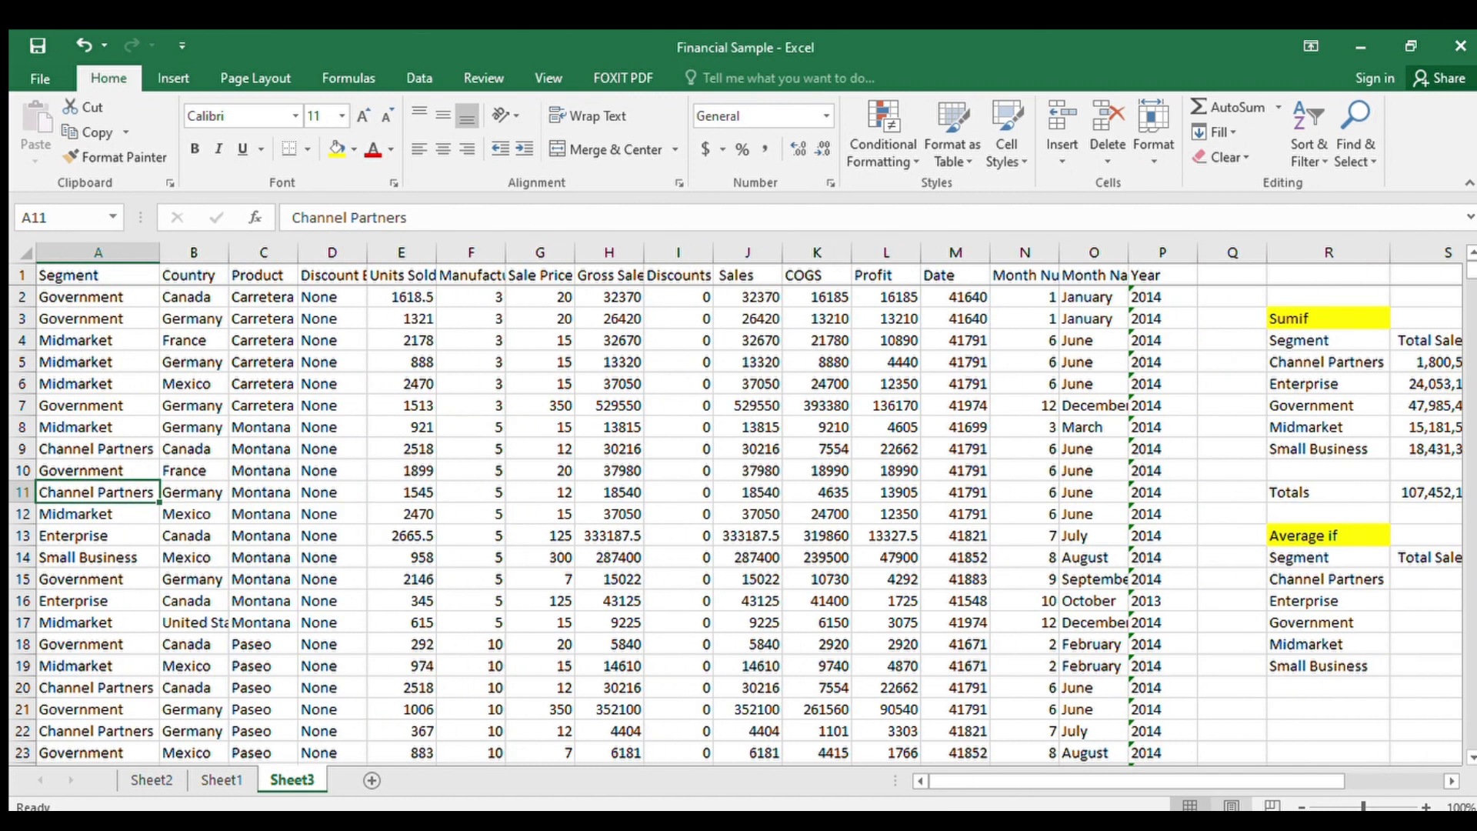
- Insert a blank row above the data's header row
left_click(23, 275)
key("ctrl+shift+plus")
left_click(530, 490)
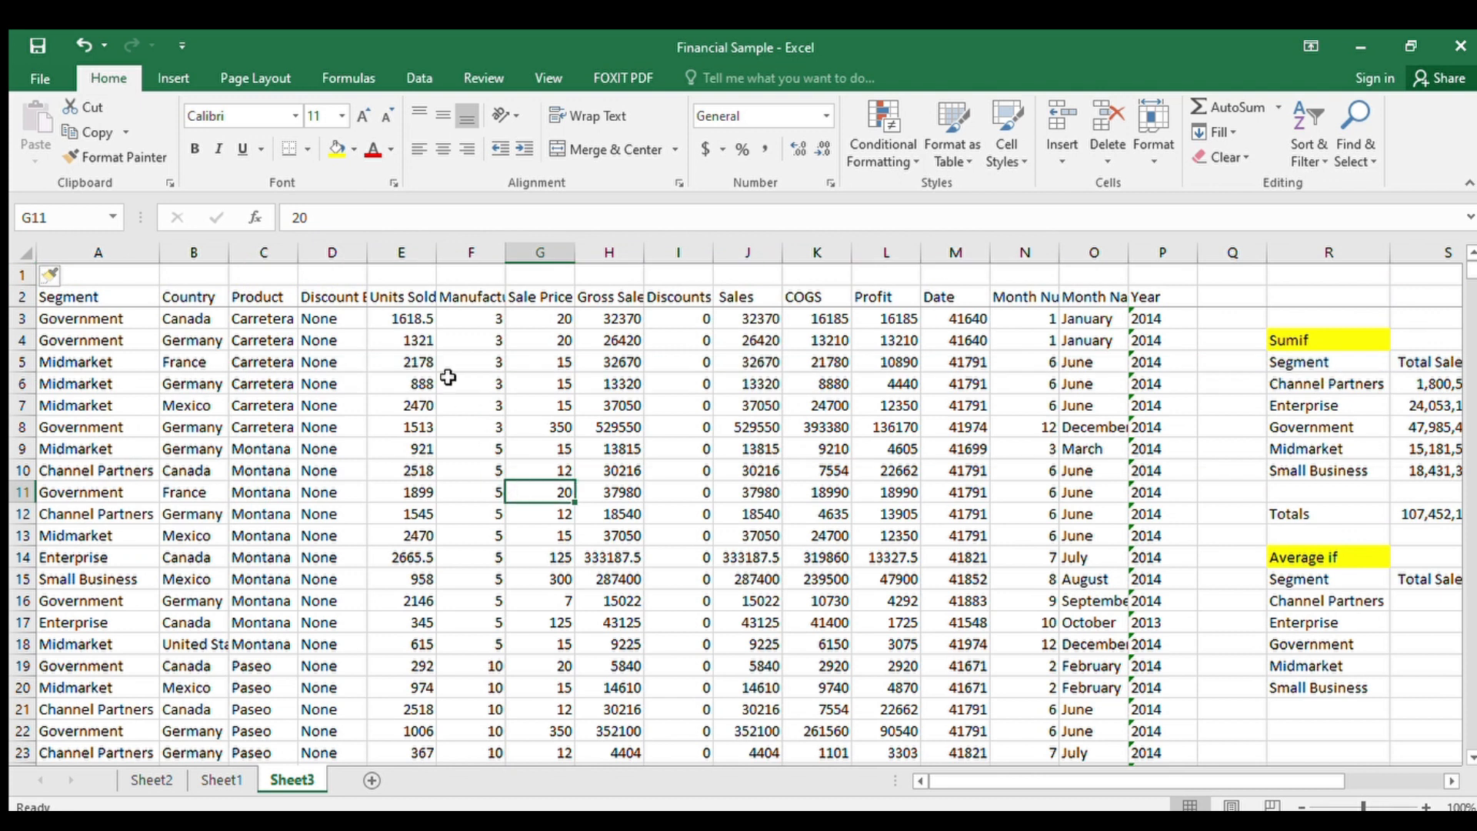
- Total the whole Sales column above its header in J1 with a SUM of J3:J702
left_click(732, 277)
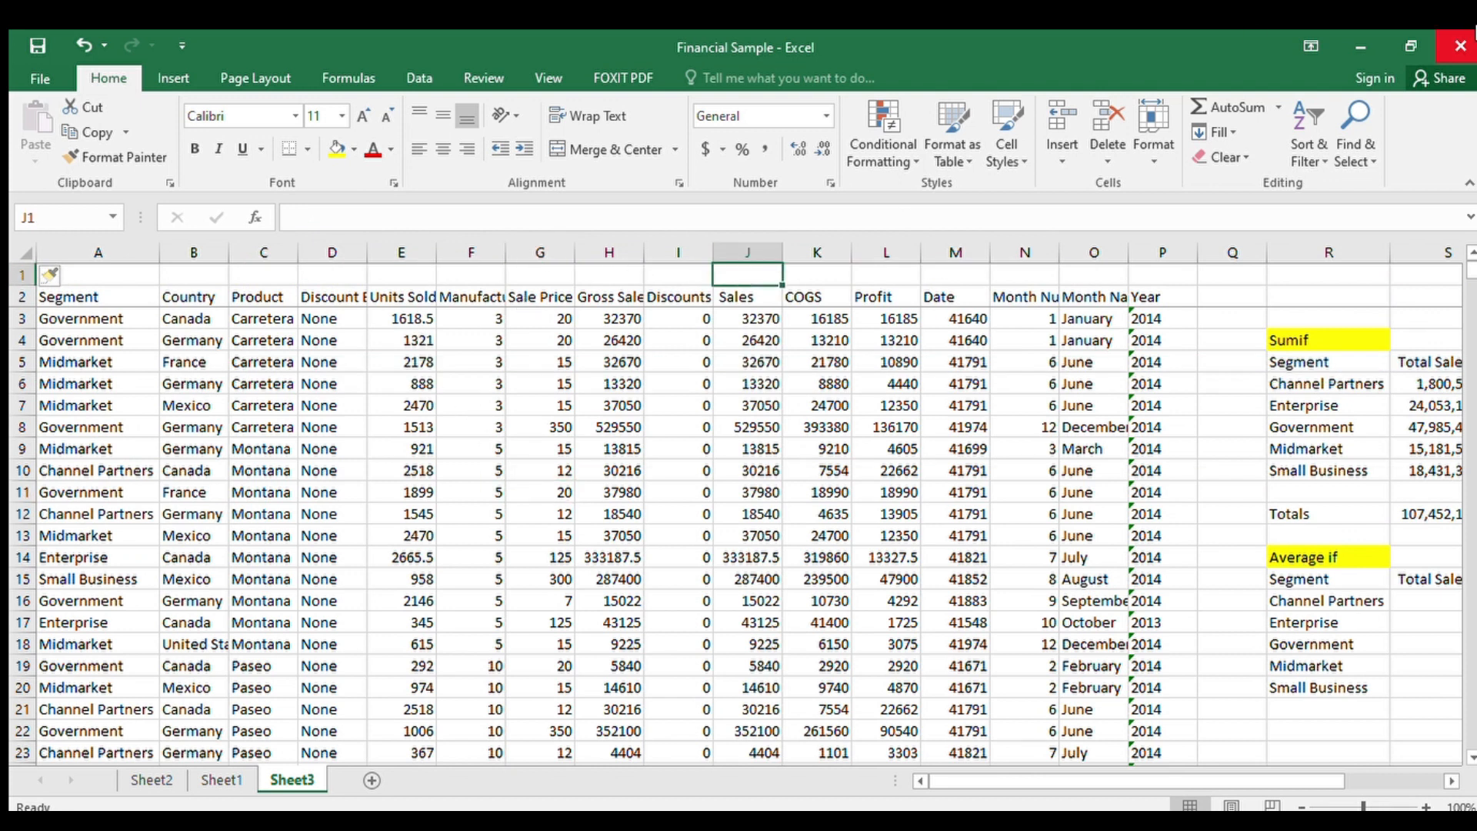
key("Down")
key("Right")
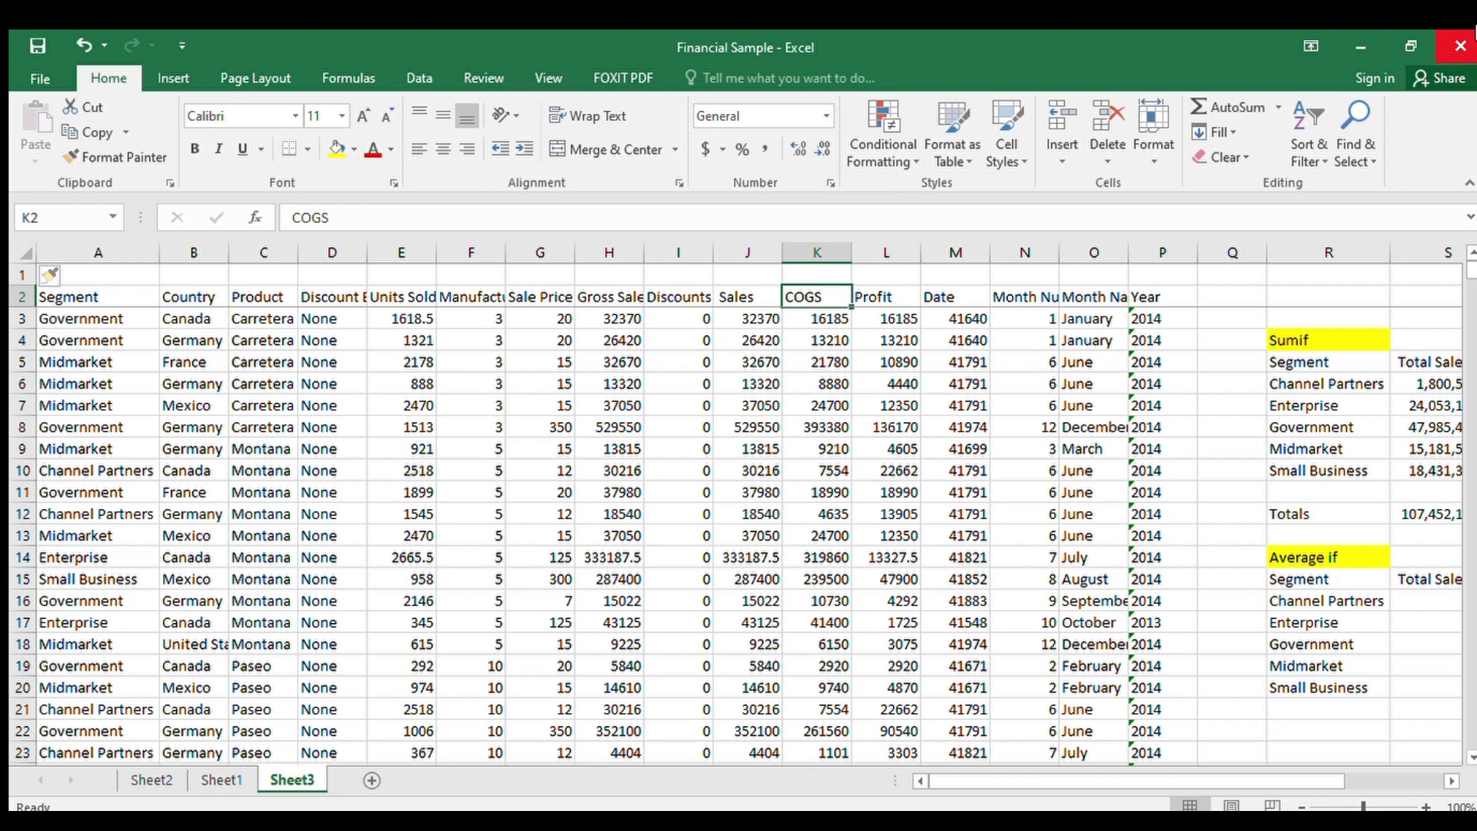
key("Left")
key("Up")
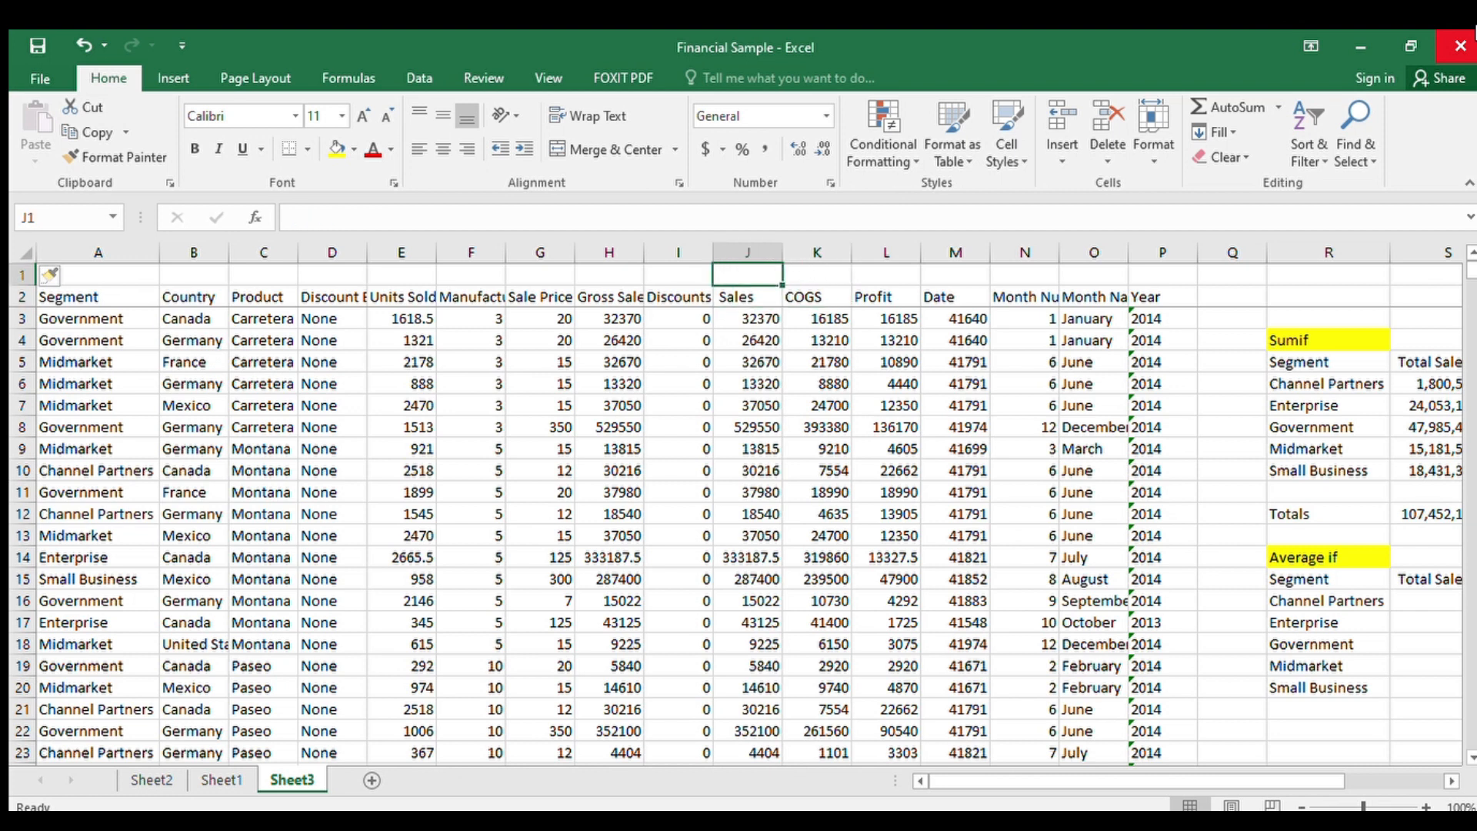
type("=")
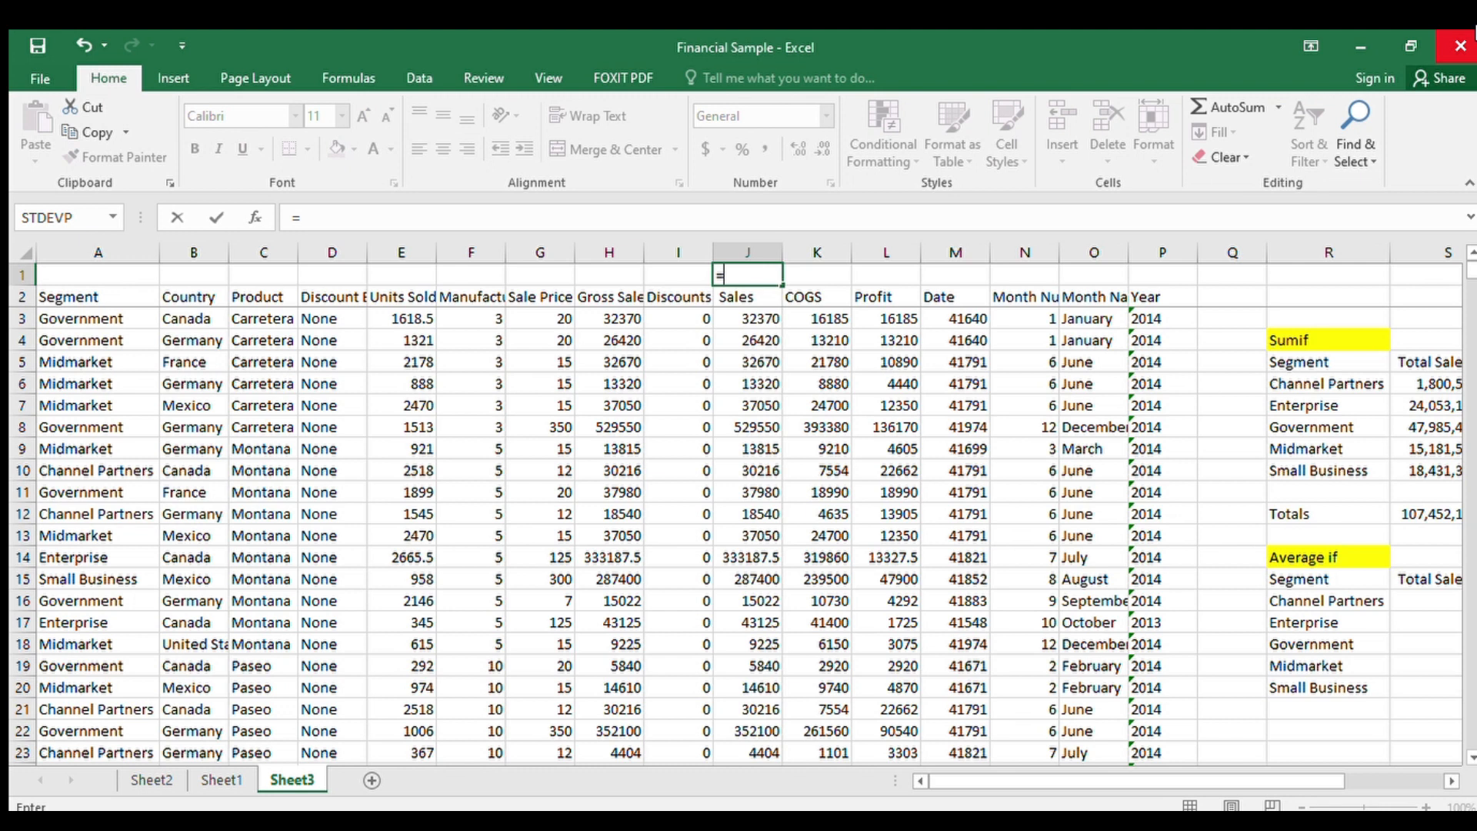
type("sum(")
key("Down")
key("Down")
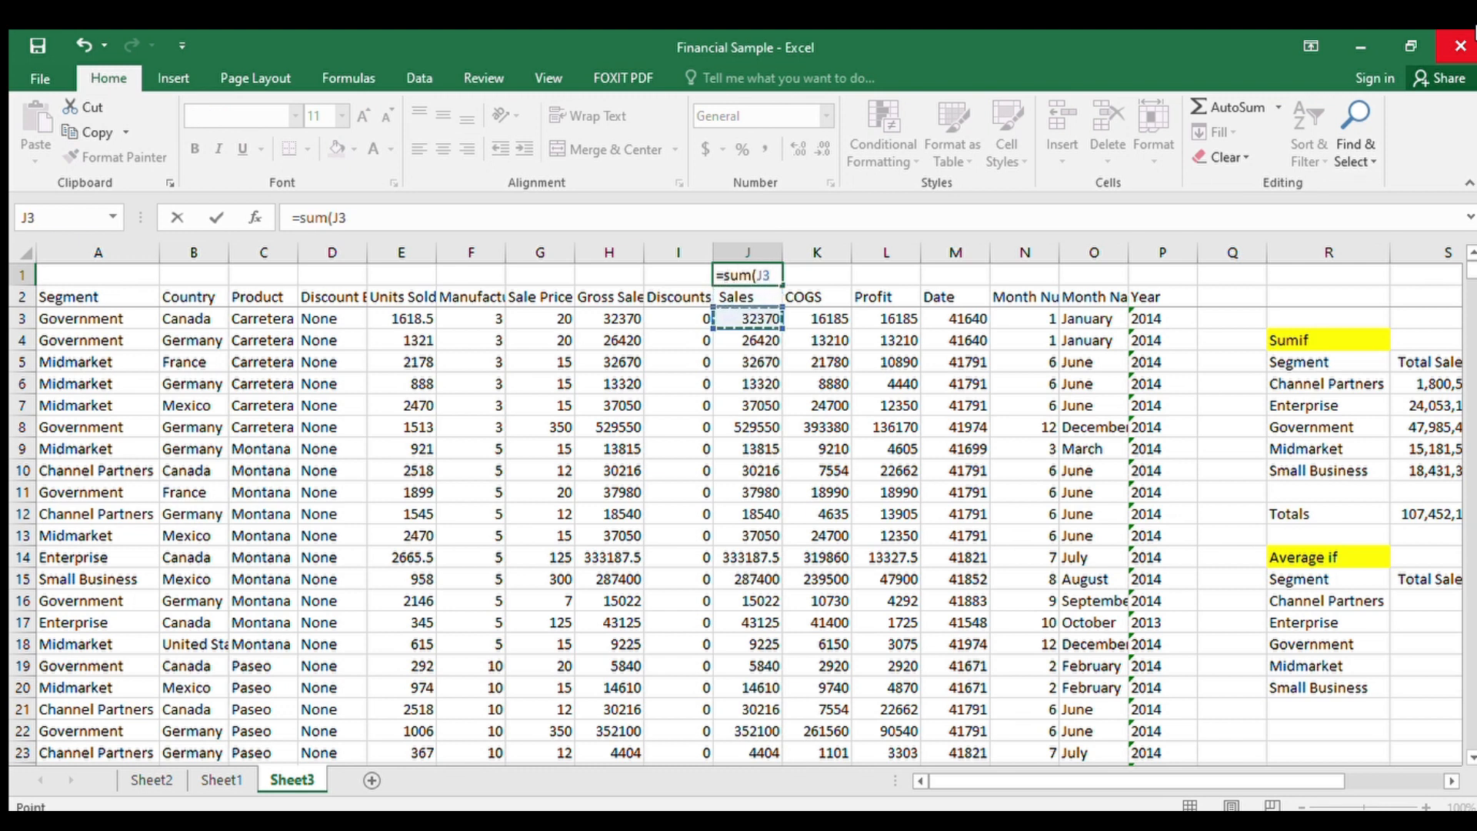
key("shift+Down")
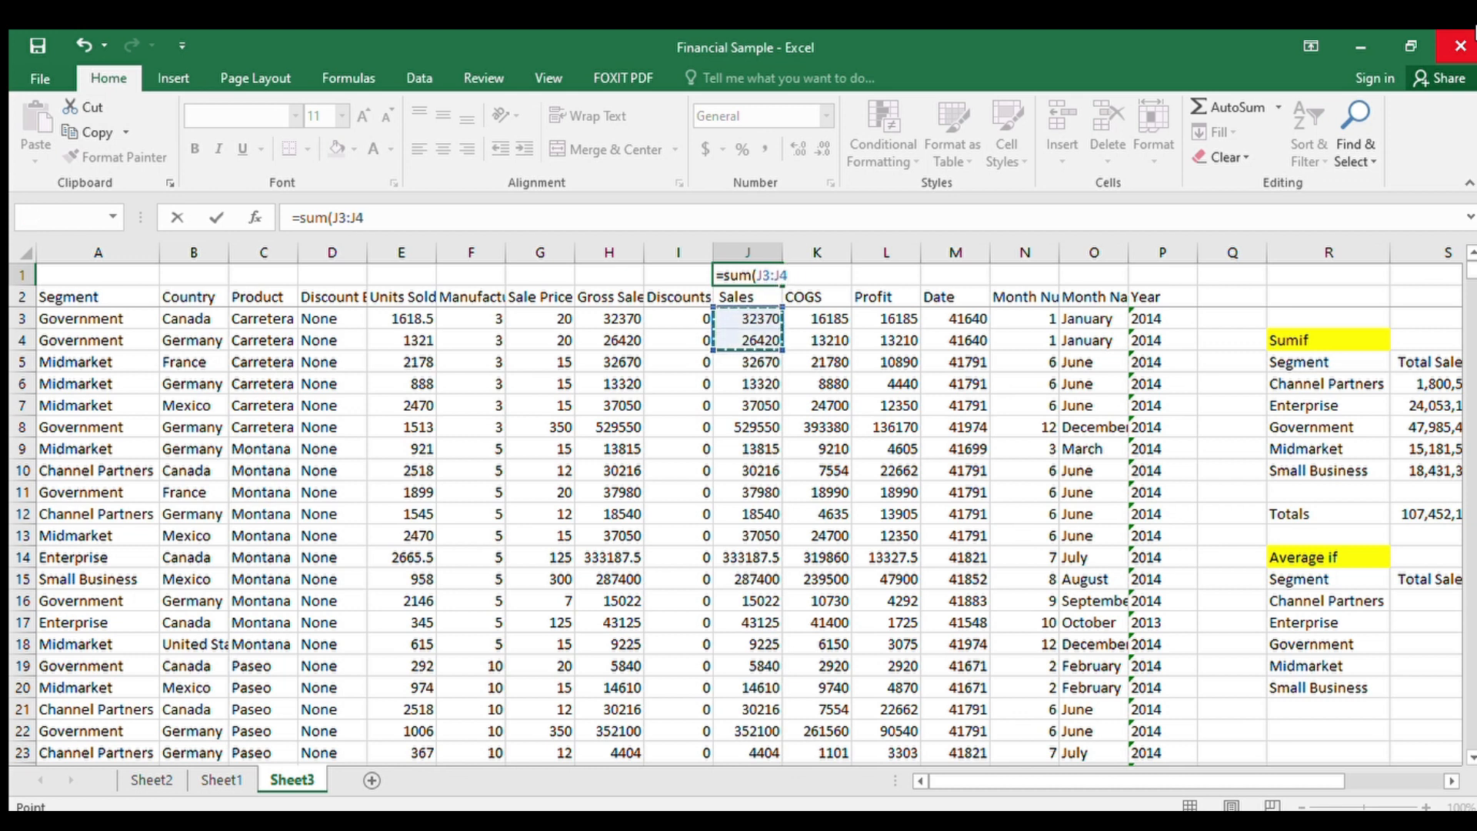
key("End")
key("shift+Down")
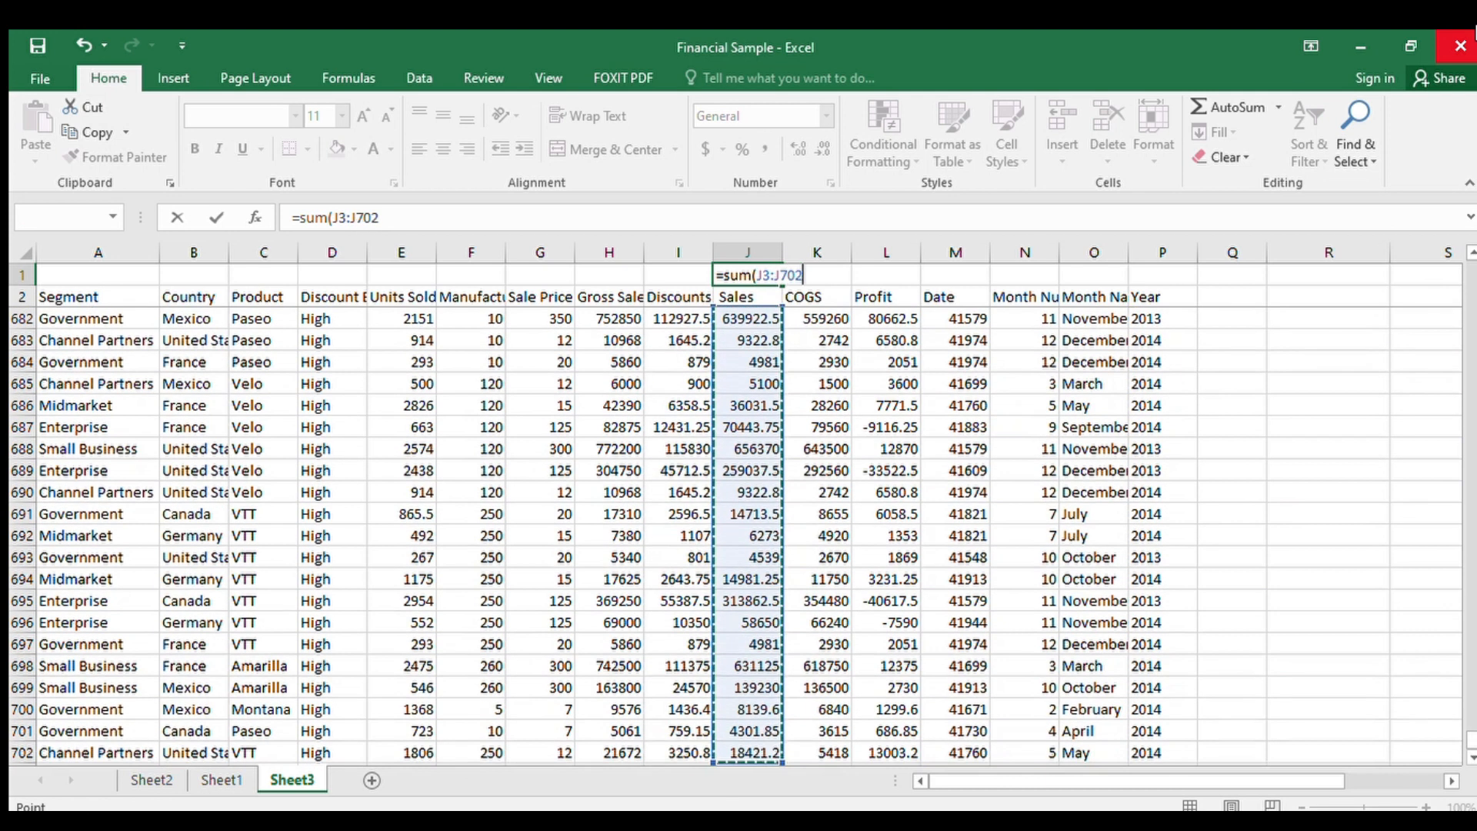
key("Return")
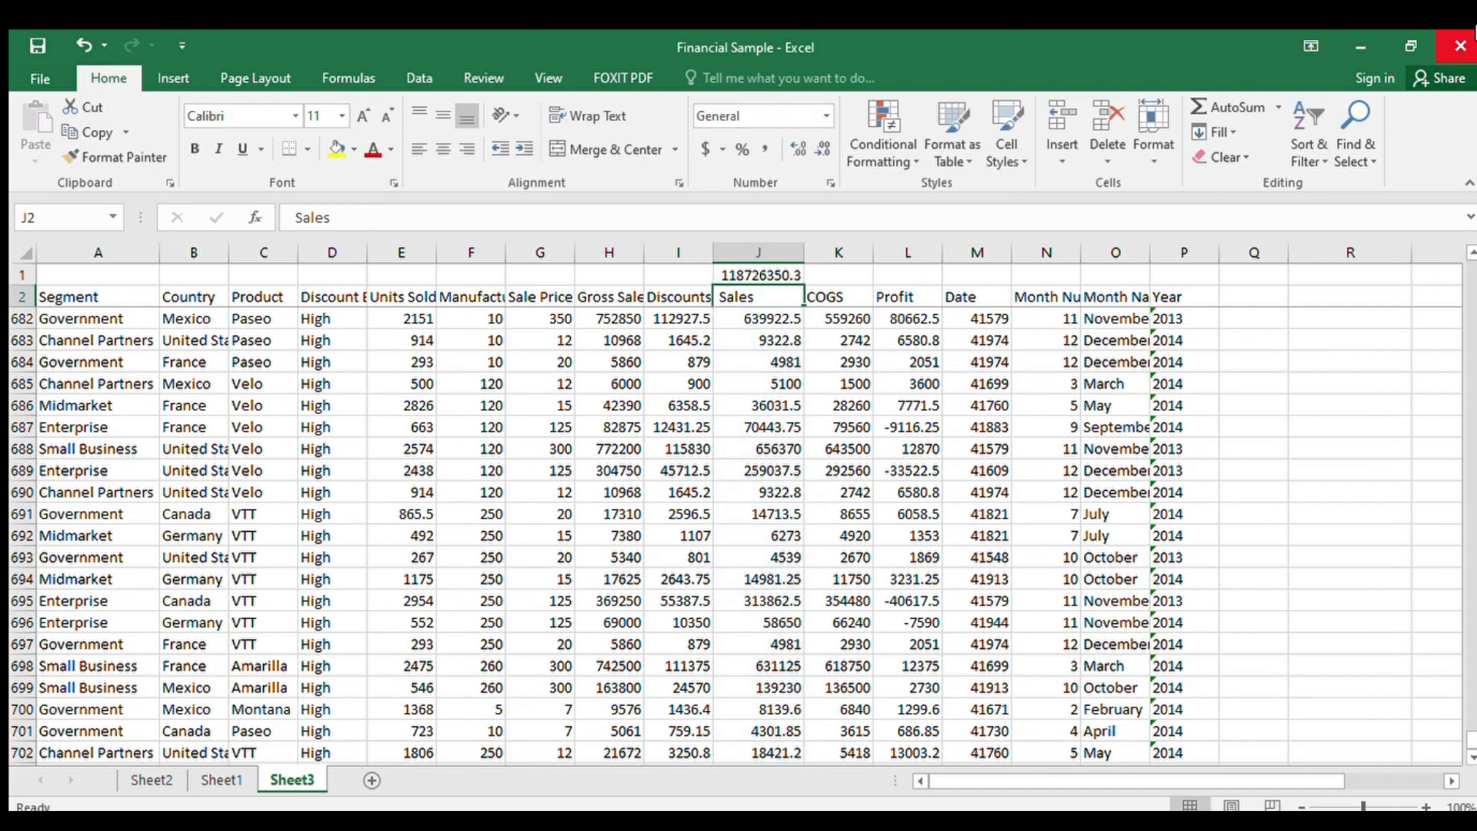
- Format the Sales column total in J1 with the comma number style
key("Up")
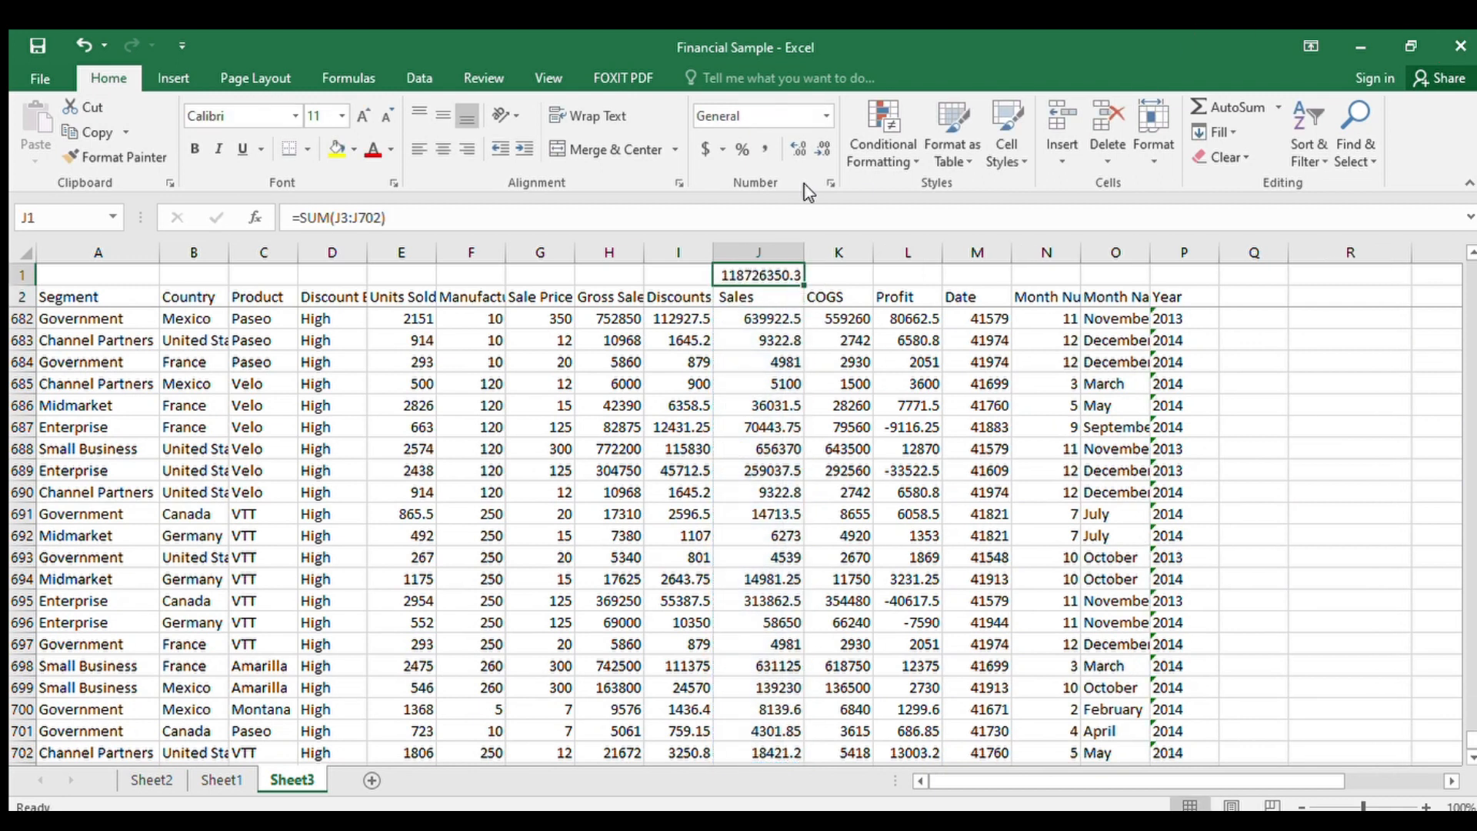
left_click(764, 149)
key("Down")
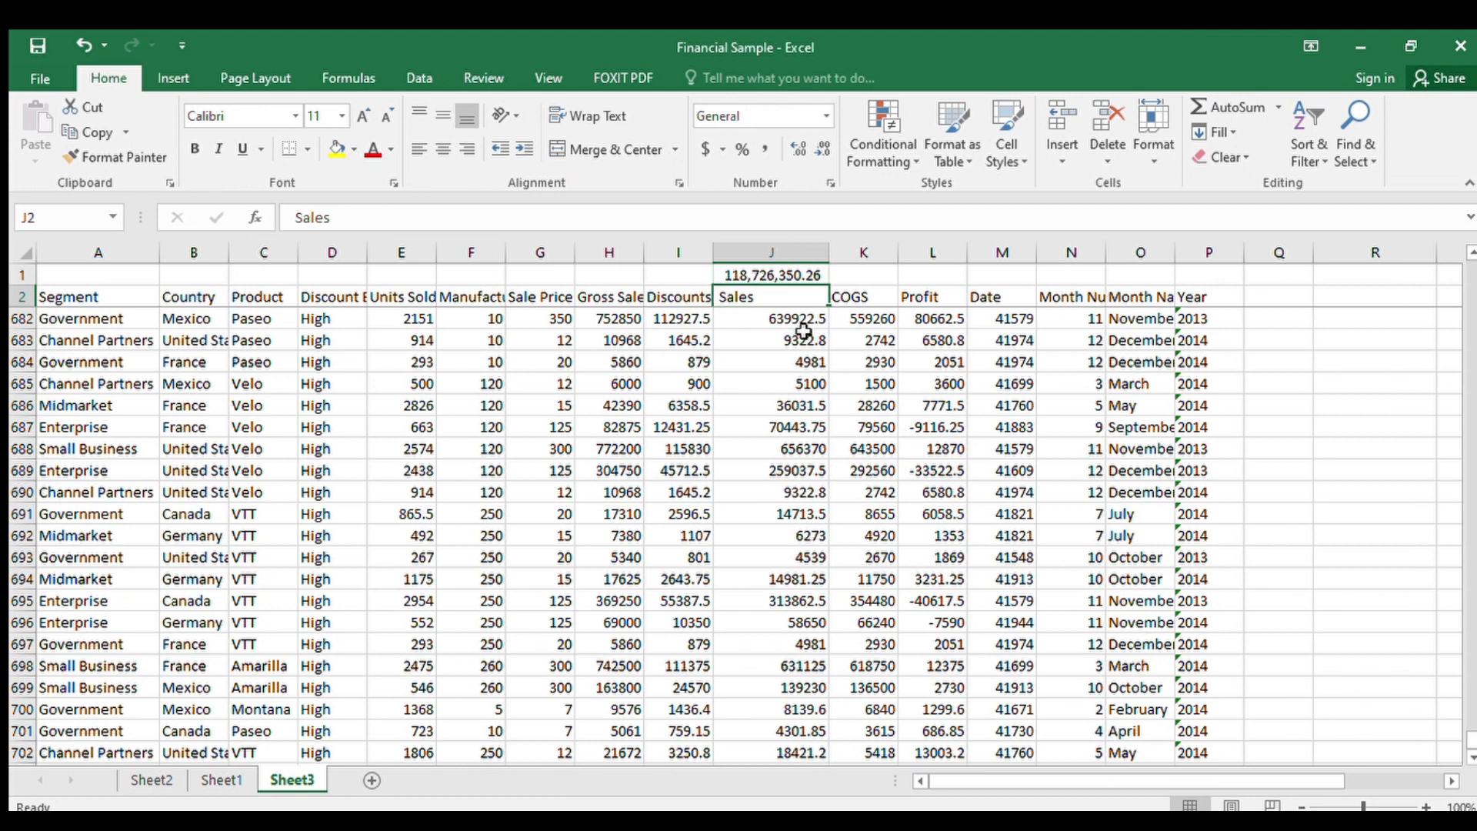
- Copy the Sales column total from J1 to K1 to total COGS, and autofit column K's width
left_click(798, 275)
key("ctrl+c")
left_click(874, 274)
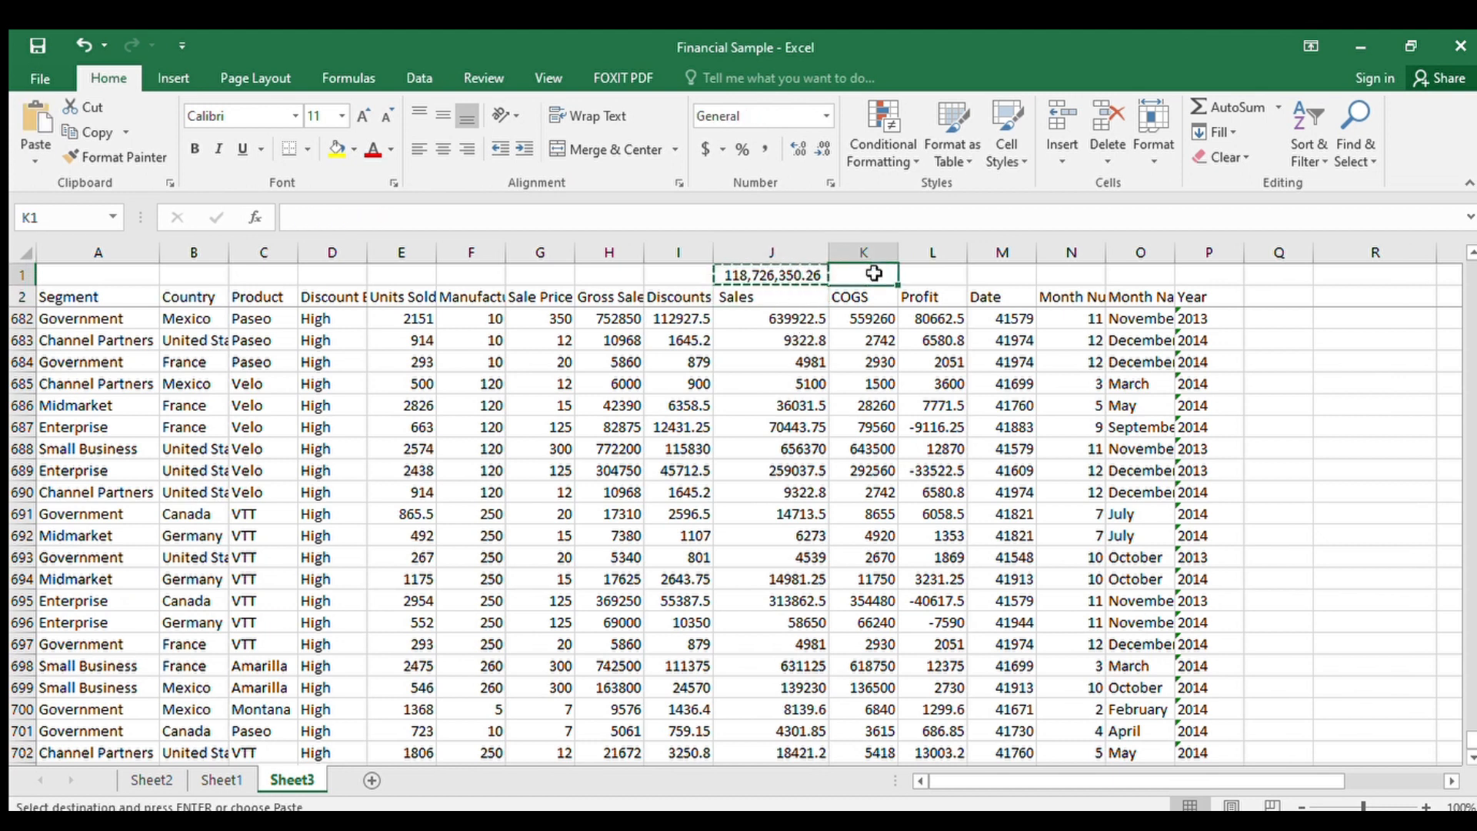
key("ctrl+v")
double_click(897, 252)
- Return to the top of the data and examine the Totals row of the Sumif summary table
left_click(916, 382)
key("Up")
key("Up")
key("Up")
key("Up")
key("Up")
key("Up")
key("Up")
key("Up")
key("Up")
key("Up")
key("Up")
key("Up")
key("Up")
key("Up")
key("Up")
key("Up")
key("Up")
key("Up")
key("Up")
key("Up")
key("Up")
key("Up")
key("Up")
key("Up")
key("Up")
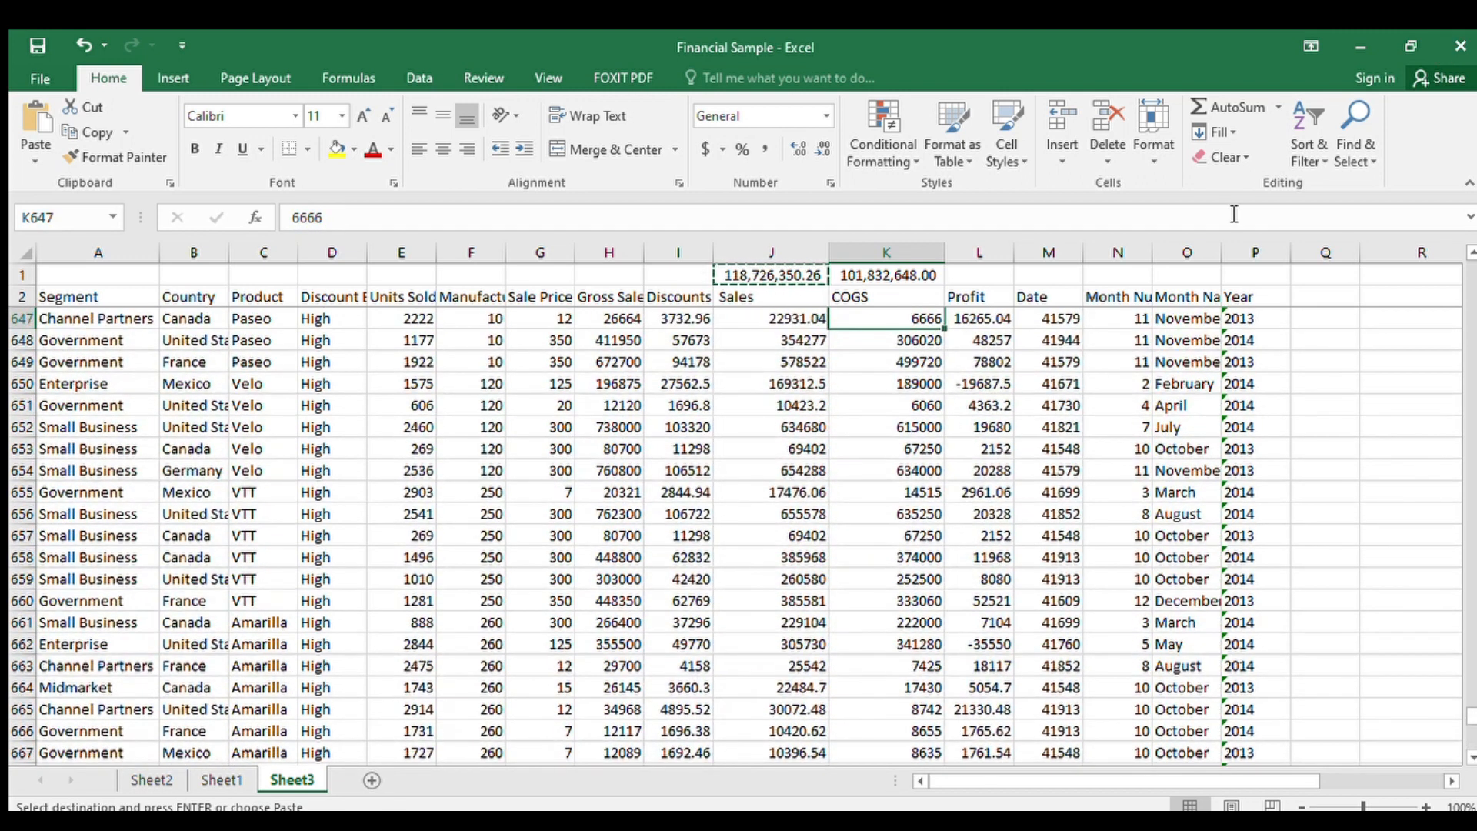
left_click(1141, 296)
key("Down")
key("Right")
key("Down")
key("Right")
key("Right")
key("Right")
key("Right")
key("Right")
key("Down")
key("Down")
key("Left")
key("Down")
key("Down")
key("Down")
key("Down")
key("Down")
key("Down")
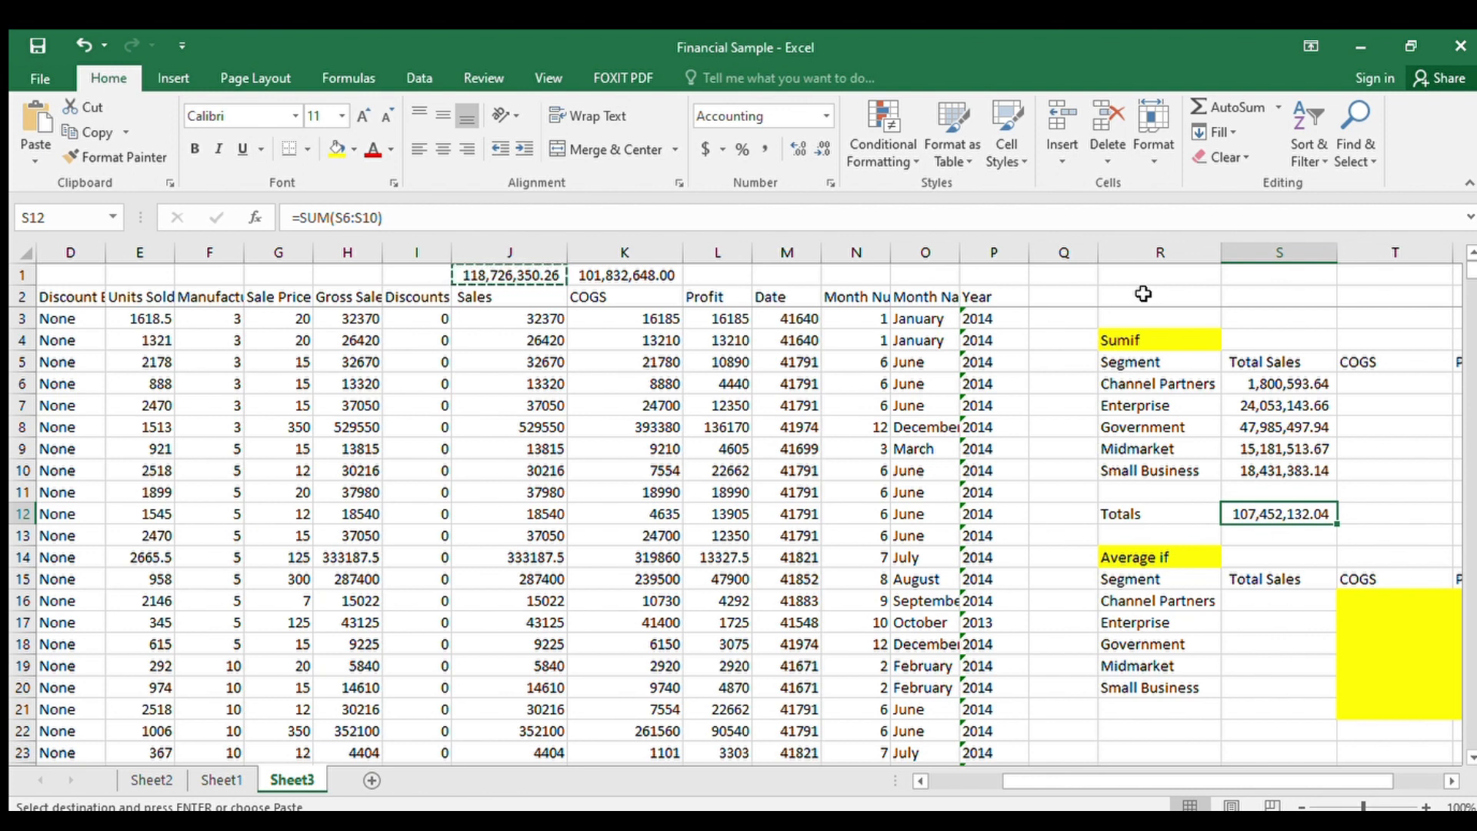
key("Left")
key("Left")
key("Left")
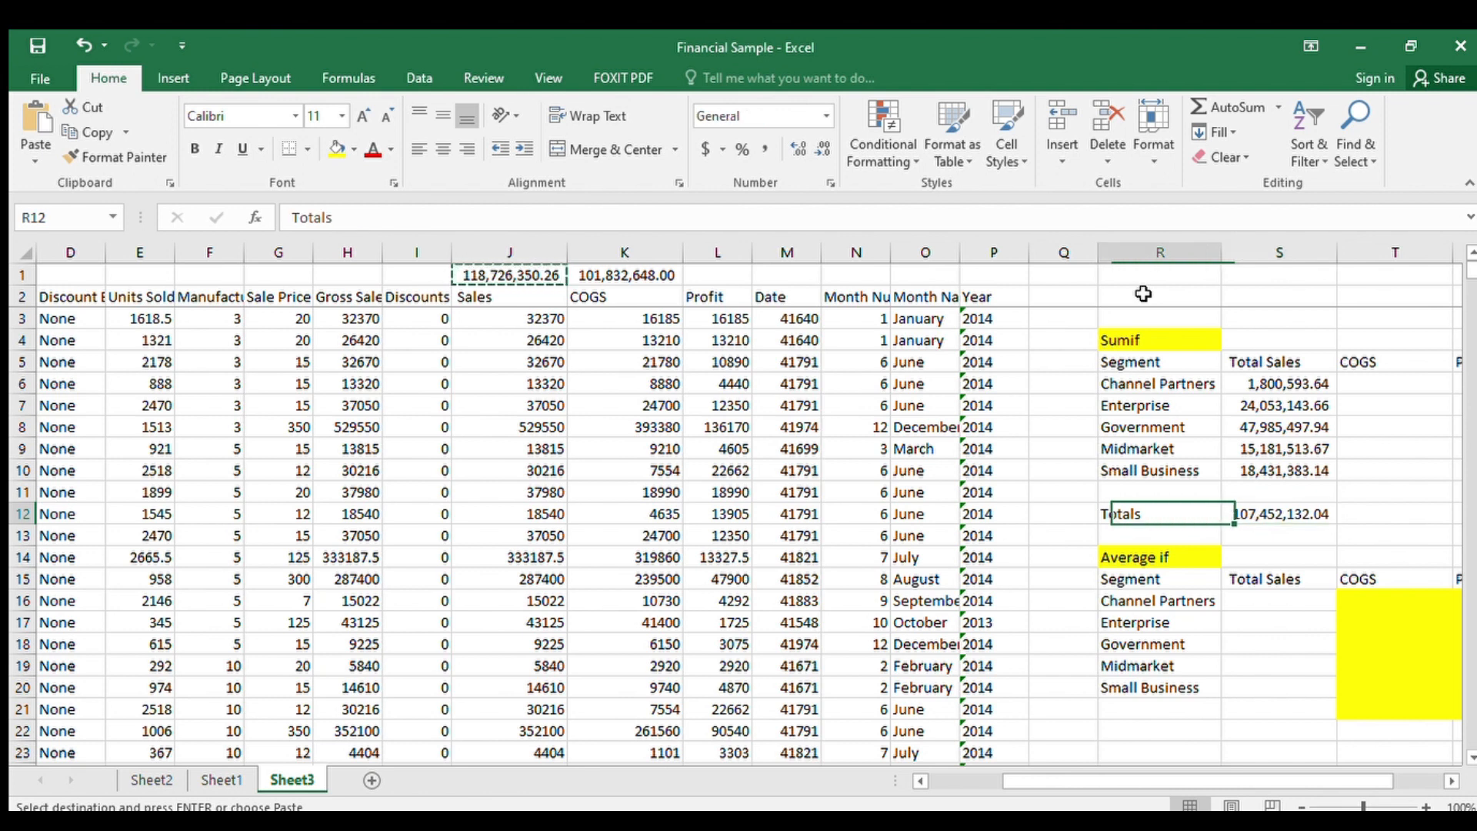
- Inspect the range used by the SUM formula above the Sales column in J1
key("Up")
key("Right")
key("Up")
key("Down")
key("Right")
key("Left")
key("Left")
key("Left")
key("Left")
key("Left")
key("Left")
key("Left")
key("Left")
key("Left")
key("Left")
key("Left")
key("Left")
key("Left")
key("Left")
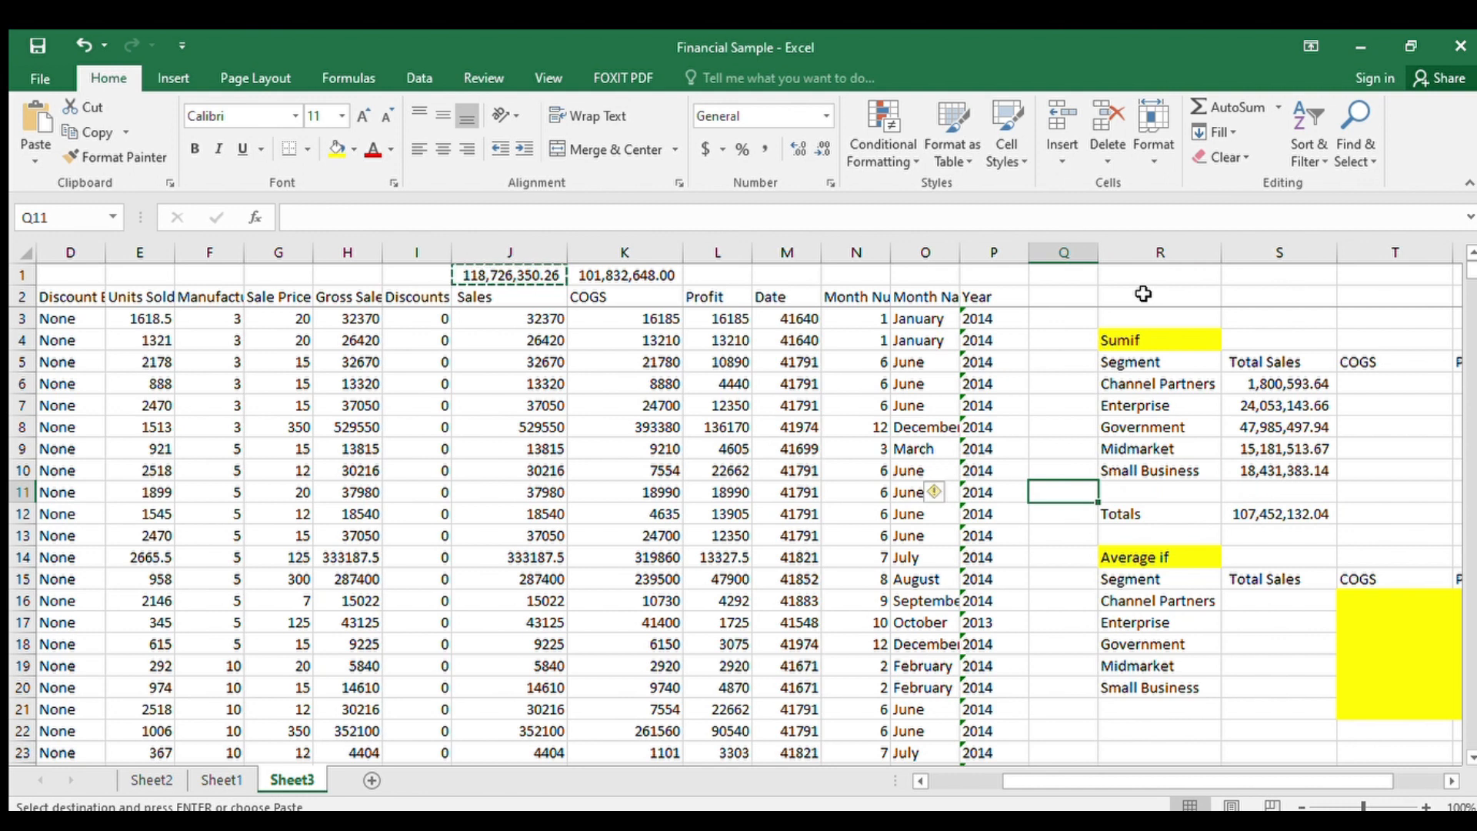
key("Right")
key("Right")
key("Right")
key("Right")
key("Right")
key("Right")
key("Up")
key("Up")
key("Up")
key("Up")
key("Up")
key("Up")
key("Up")
key("Up")
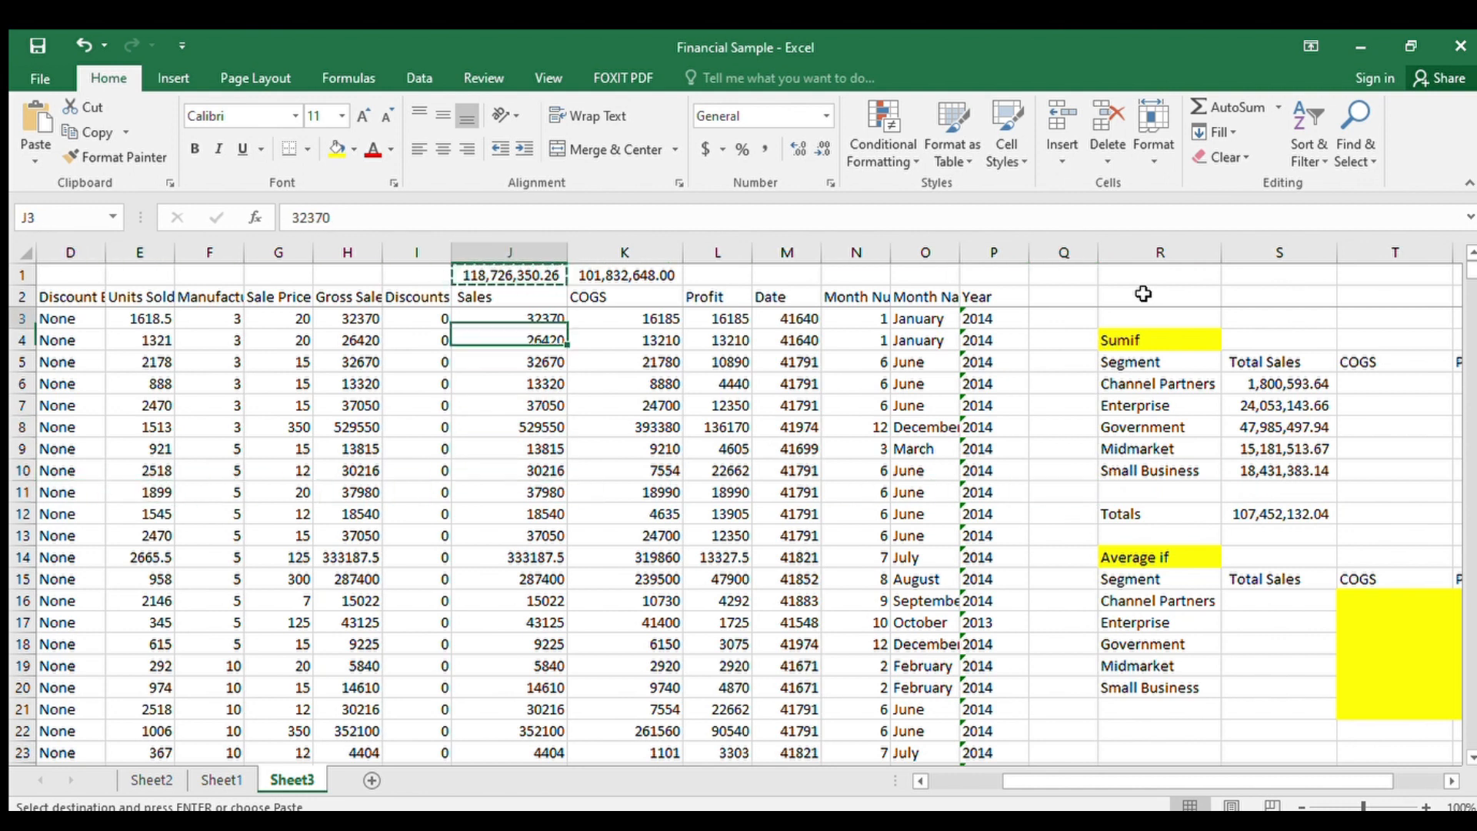
key("Up")
key("Up")
key("Down")
key("Up")
key("F2")
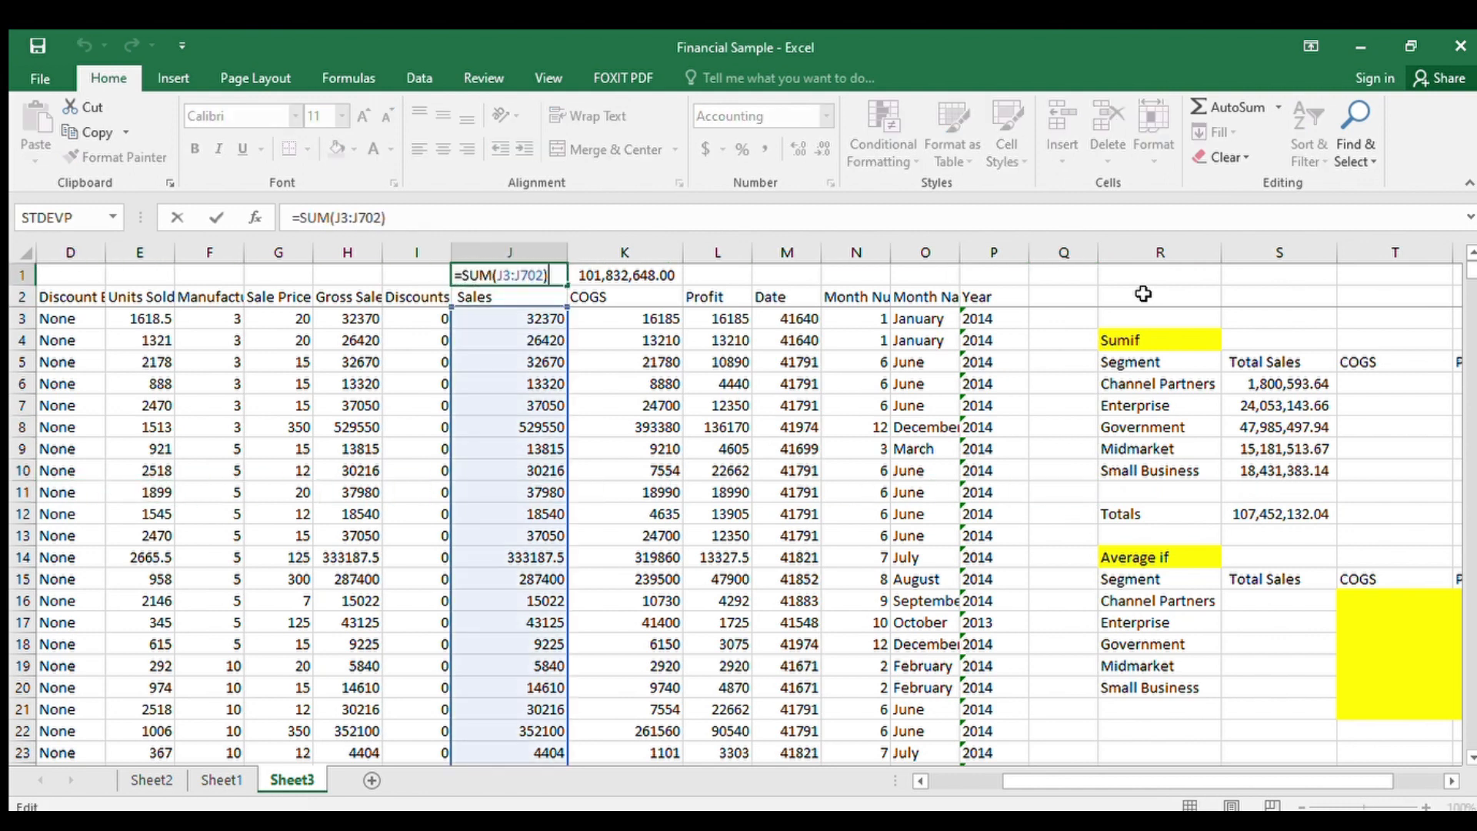
key("Return")
- Inspect the range used by the SUM formula for the summary's sales total in S12
key("Down")
key("Down")
key("Down")
key("Right")
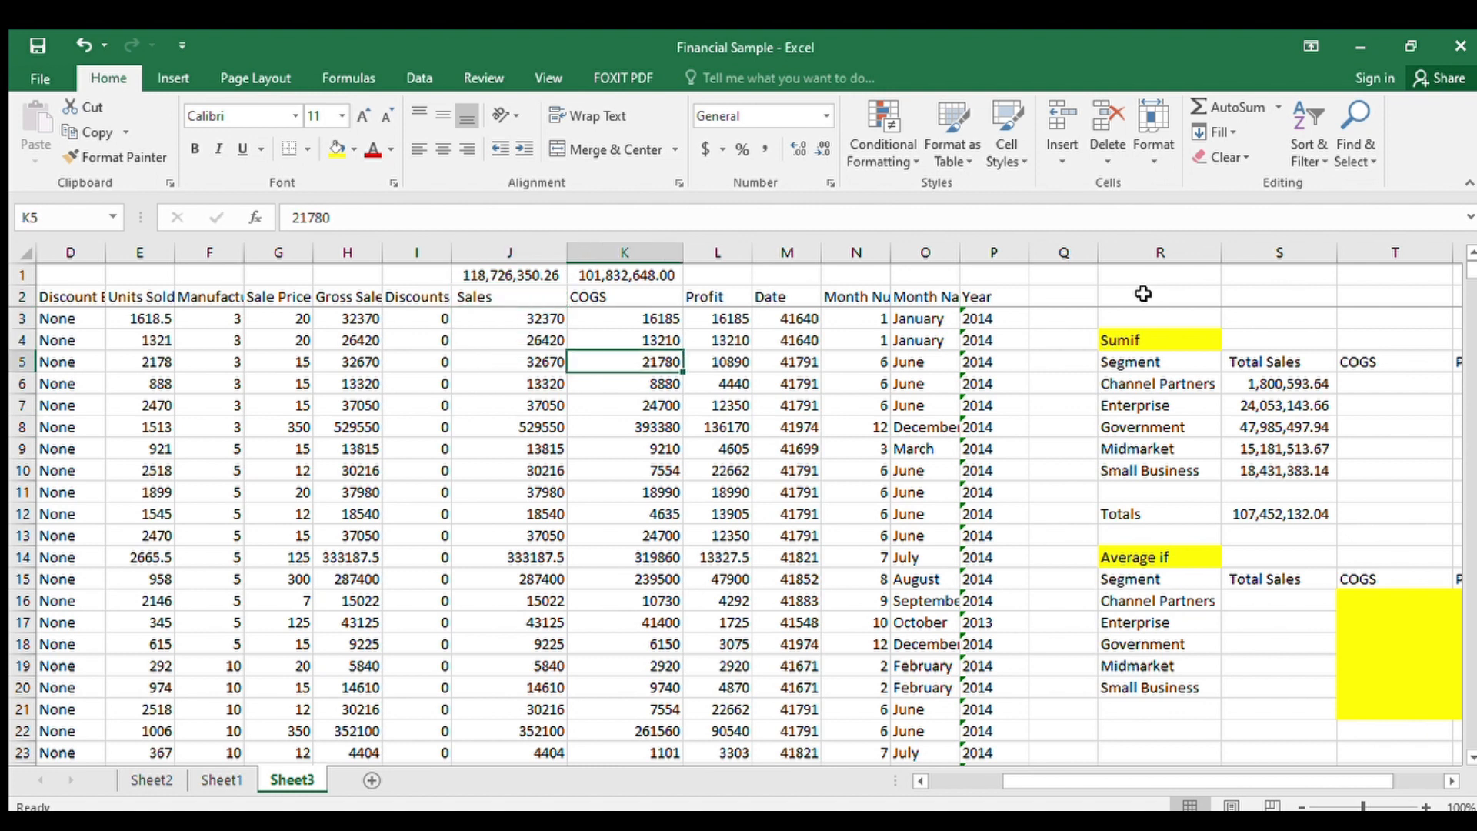
key("Right")
key("Right")
key("Right")
key("Right")
key("Right")
key("Right")
key("Right")
key("Down")
key("Down")
key("Down")
key("Down")
key("Down")
key("Down")
key("Down")
key("Right")
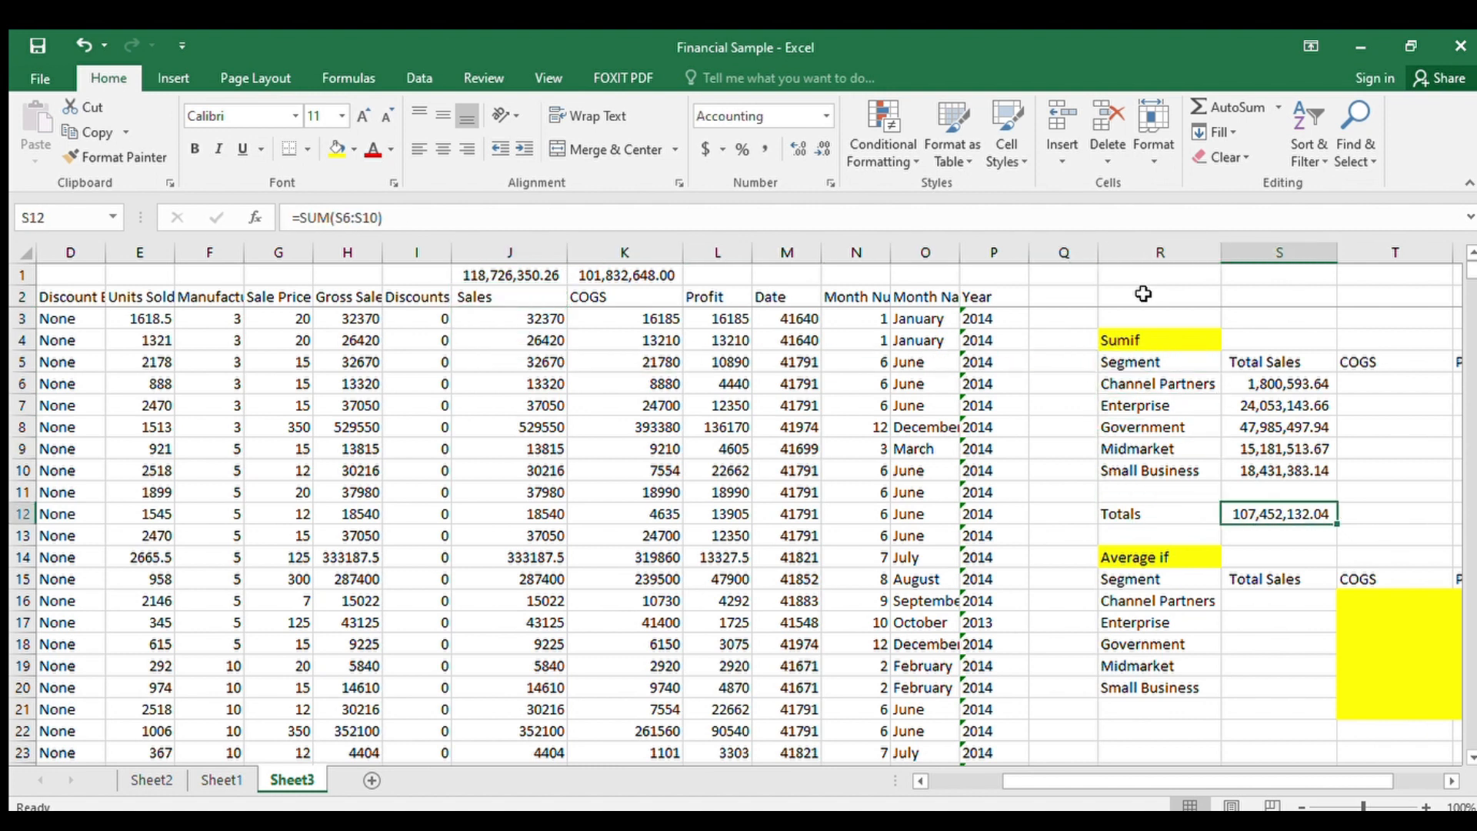
key("F2")
key("Return")
- Add filters to the source data's header row, from Segment in A2 to Year in P2
key("Left")
key("Left")
key("Left")
key("Left")
key("Left")
key("Left")
key("Left")
key("Left")
key("Left")
key("Left")
key("Left")
key("Left")
key("Left")
key("Left")
key("Left")
key("Left")
key("Left")
key("Left")
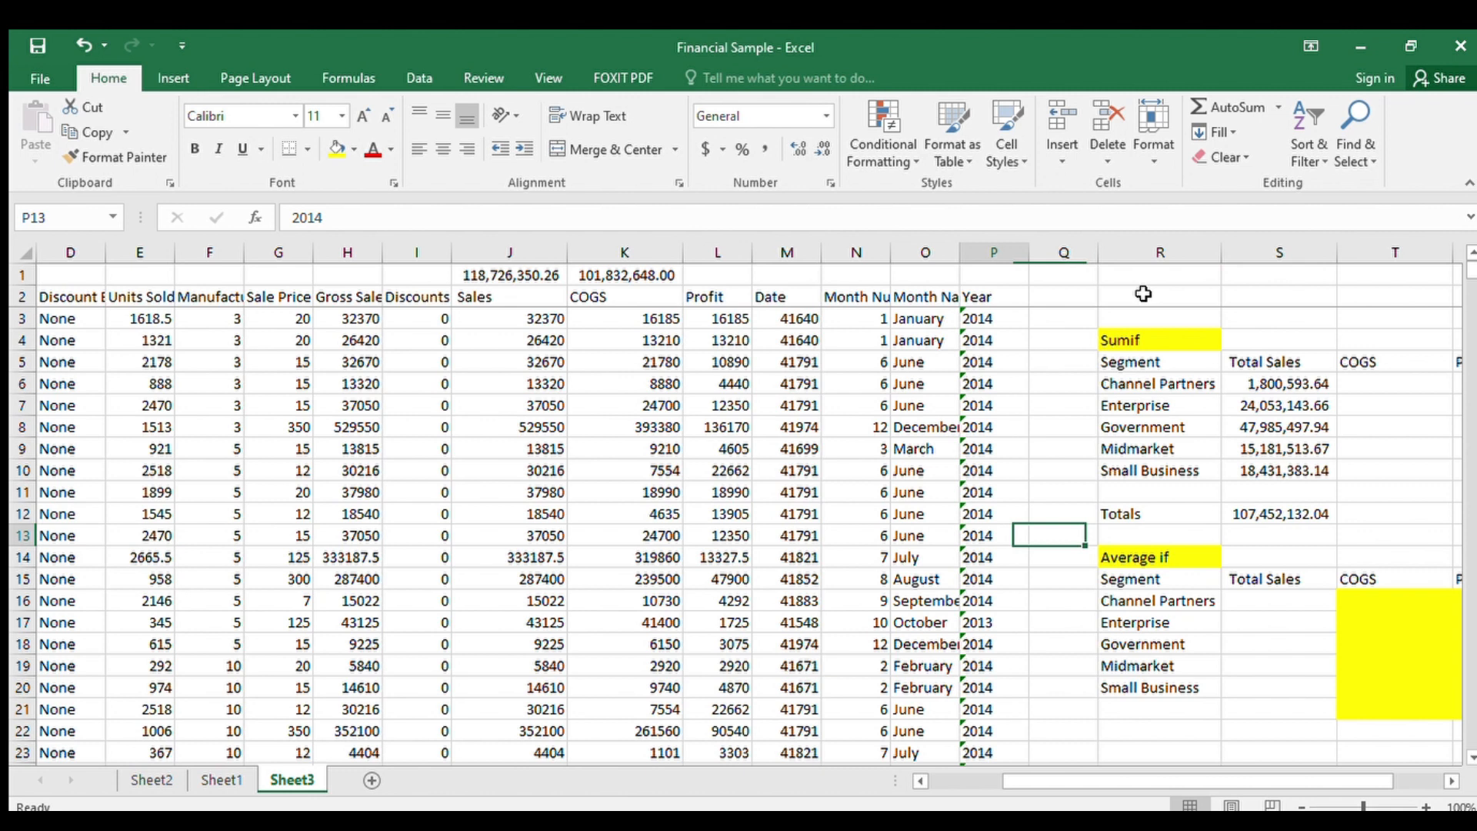
key("Up")
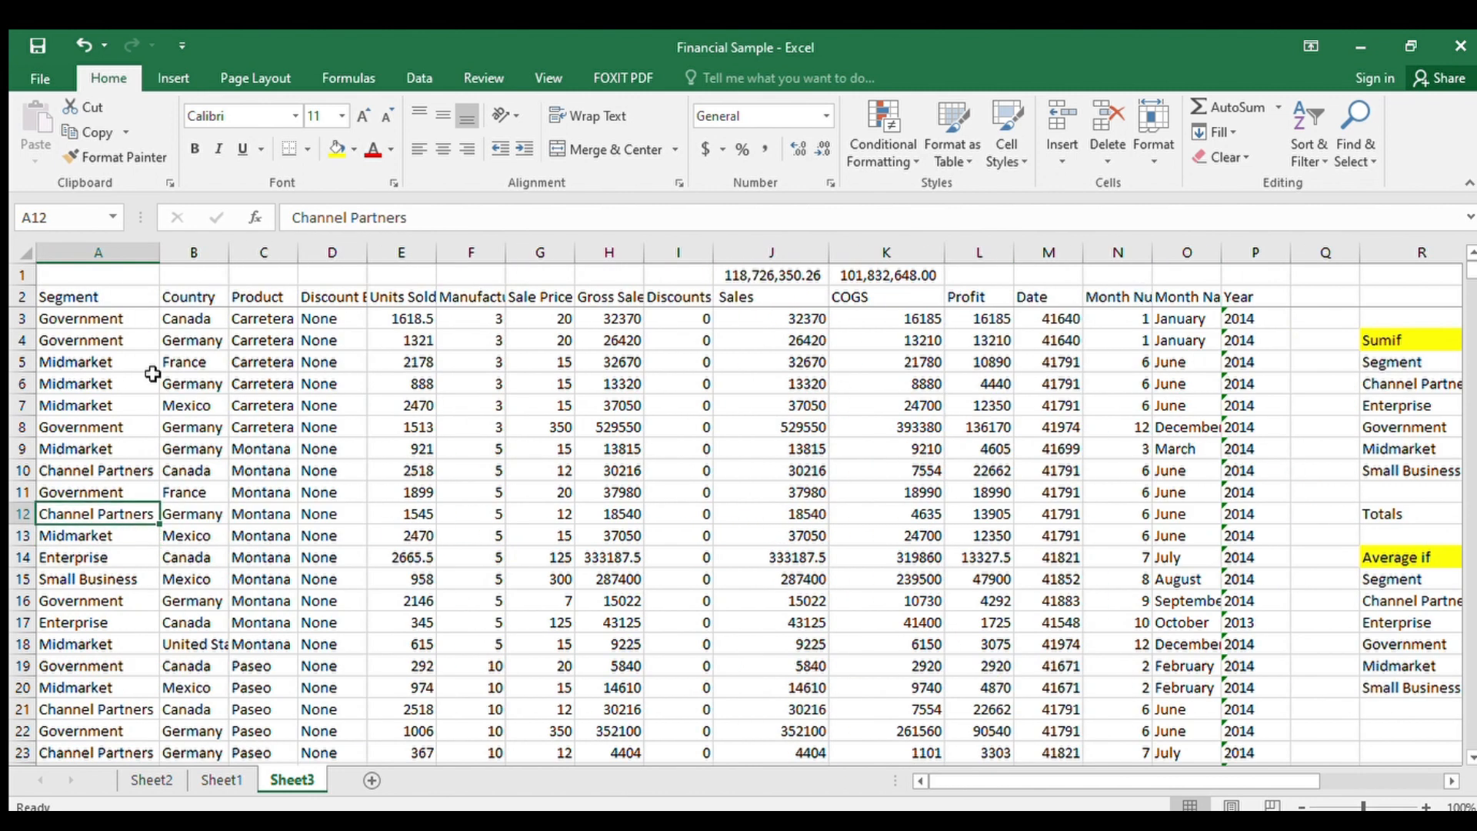
left_click_drag(131, 300, 1231, 298)
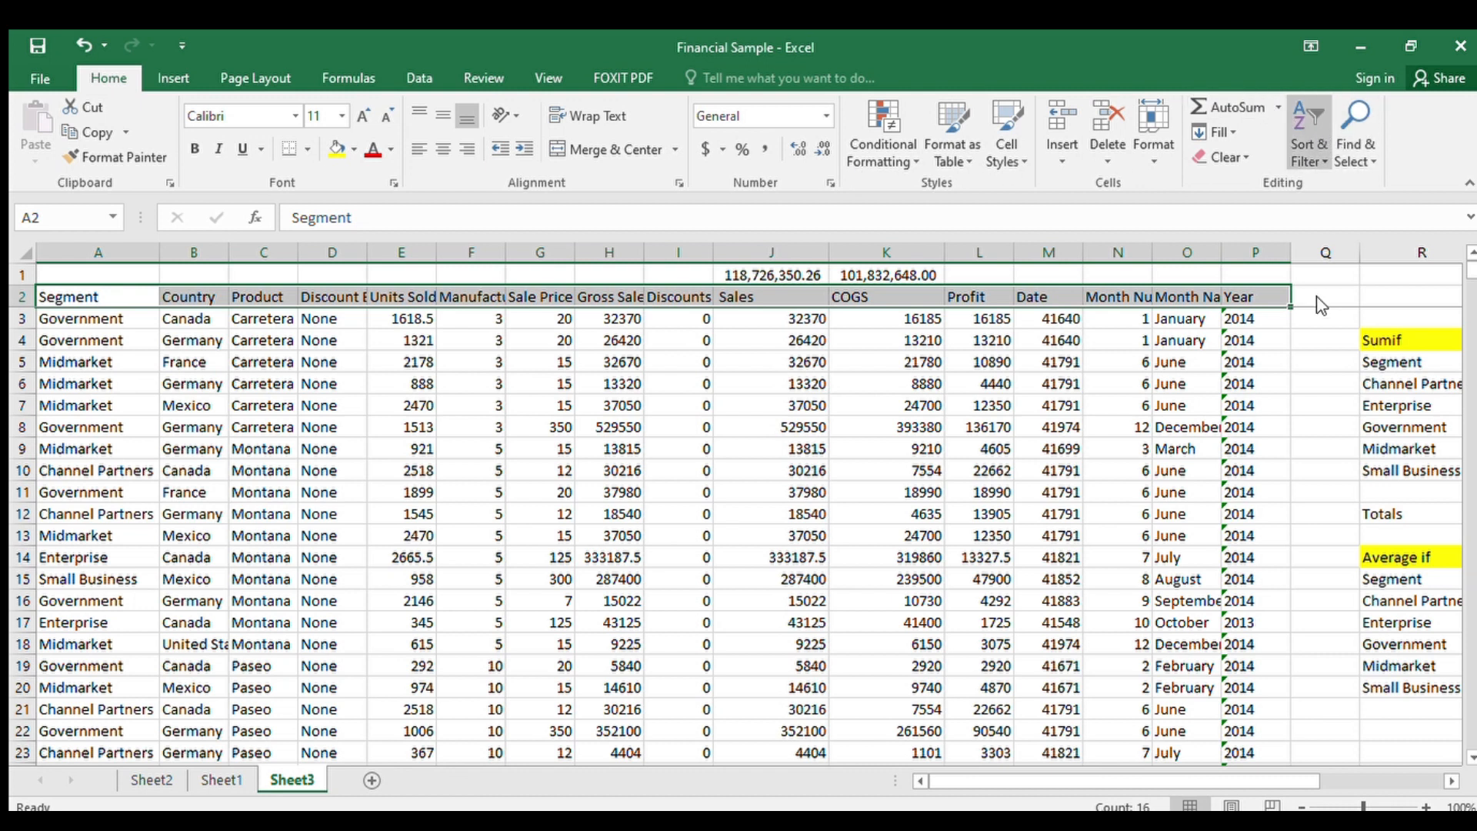
key("ctrl+shift+l")
left_click(400, 405)
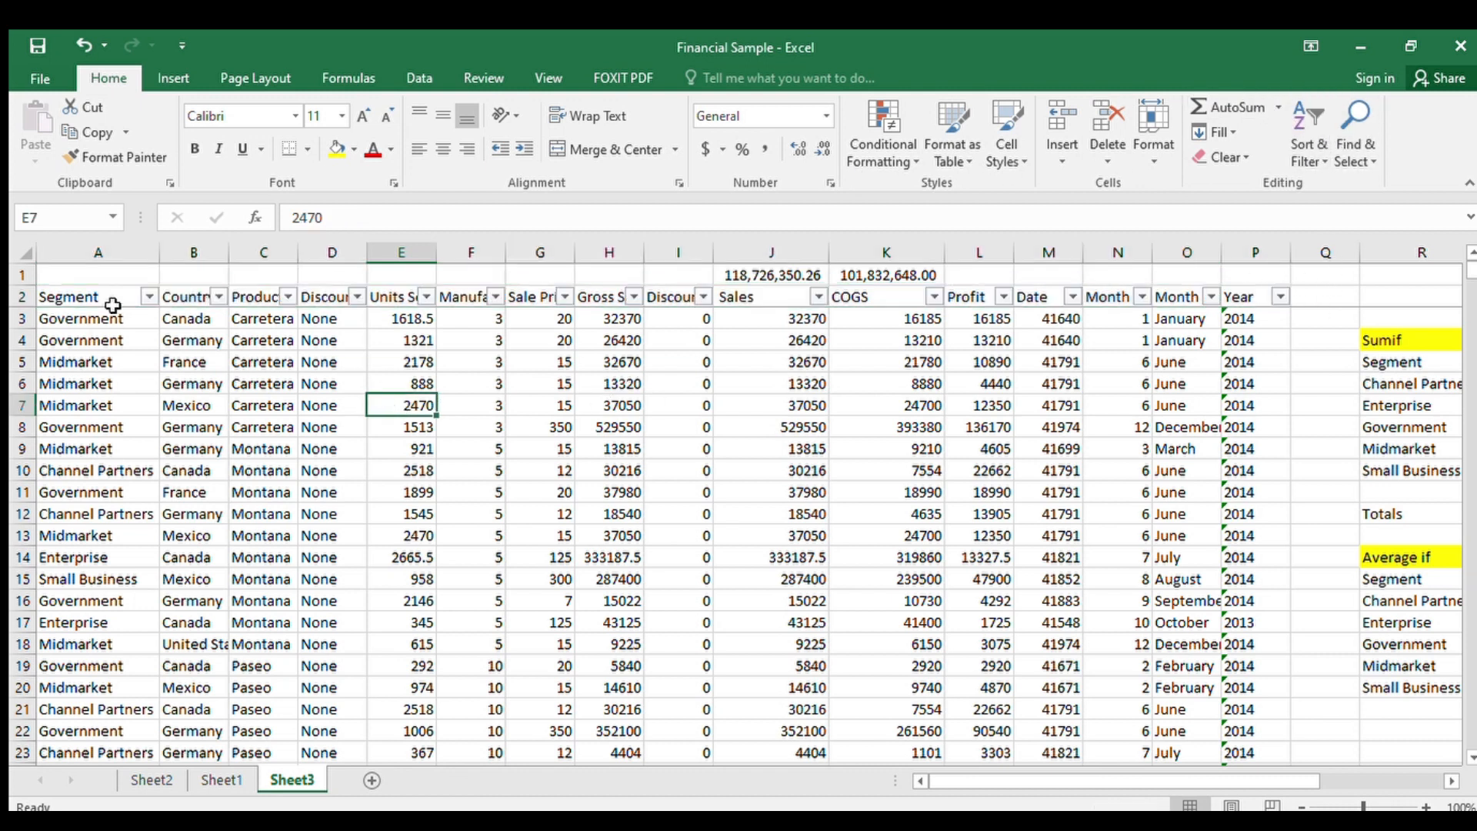
- Check the SUMIF formulas behind the Total Sales of Government, Midmarket and Small Business for wrong ranges
left_click(165, 296)
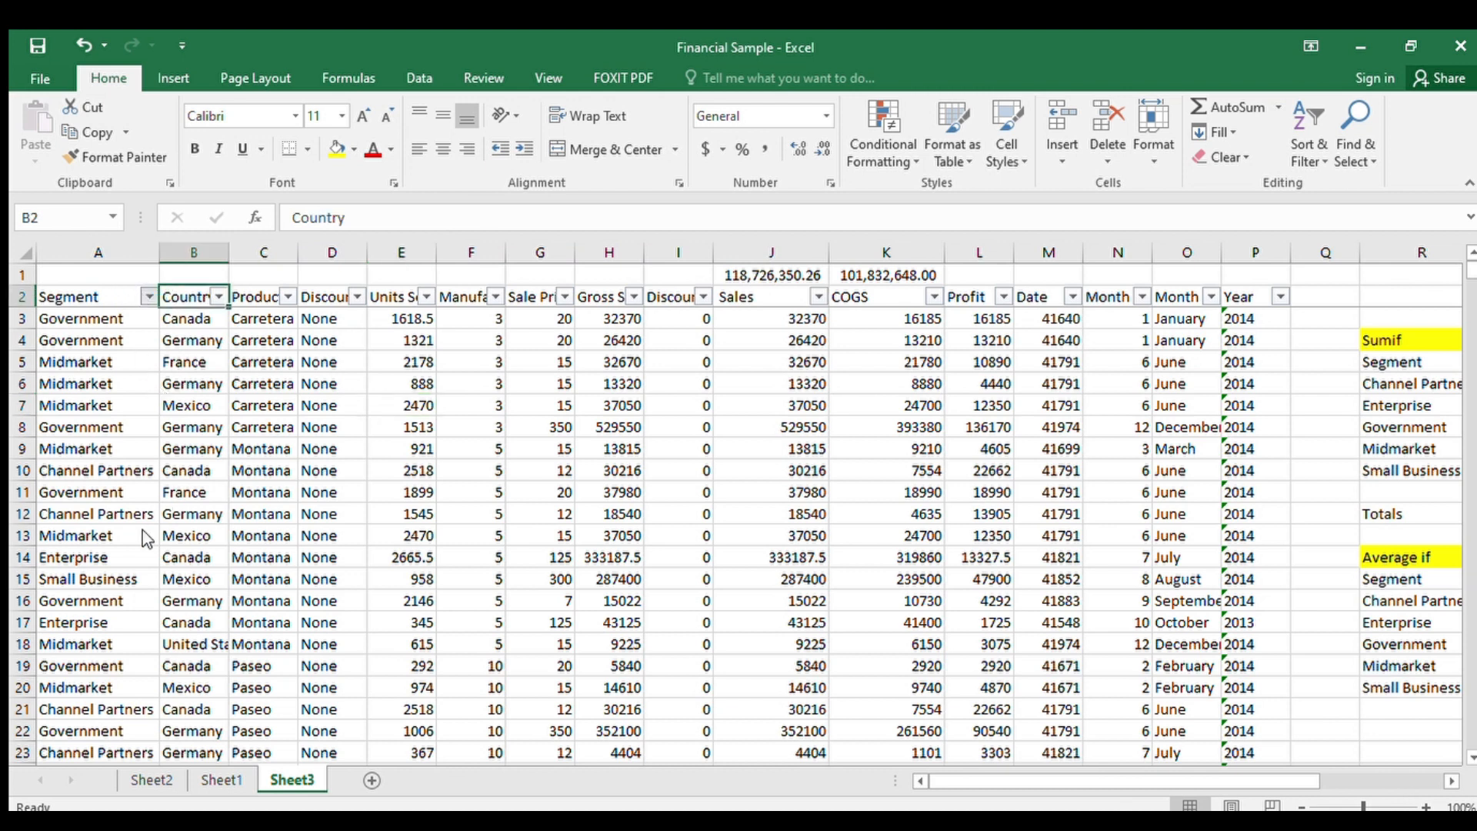
left_click_drag(793, 319, 796, 297)
left_click(796, 297)
left_click(795, 425)
left_click(800, 404)
left_click(758, 317)
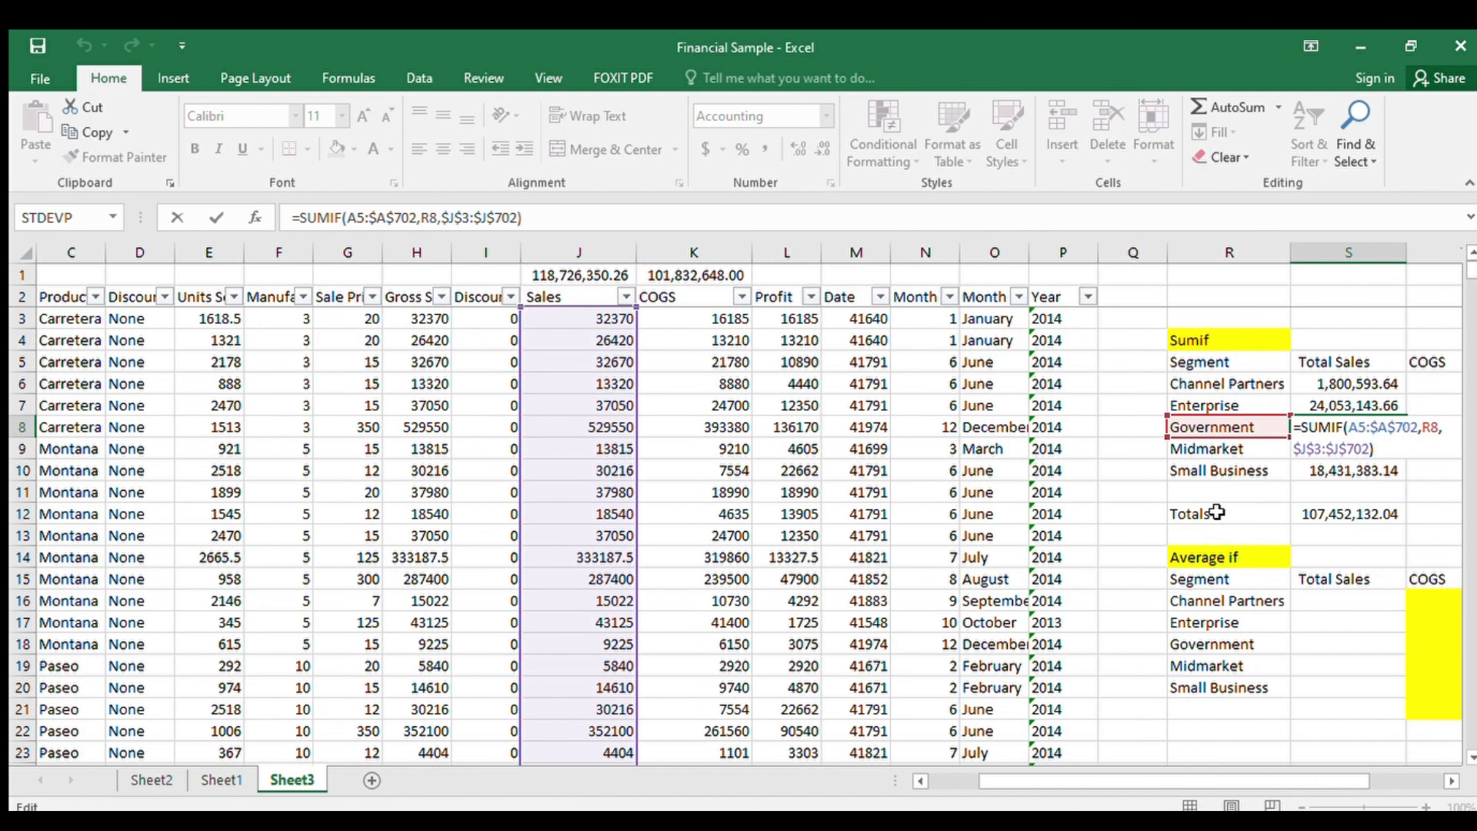
key("Return")
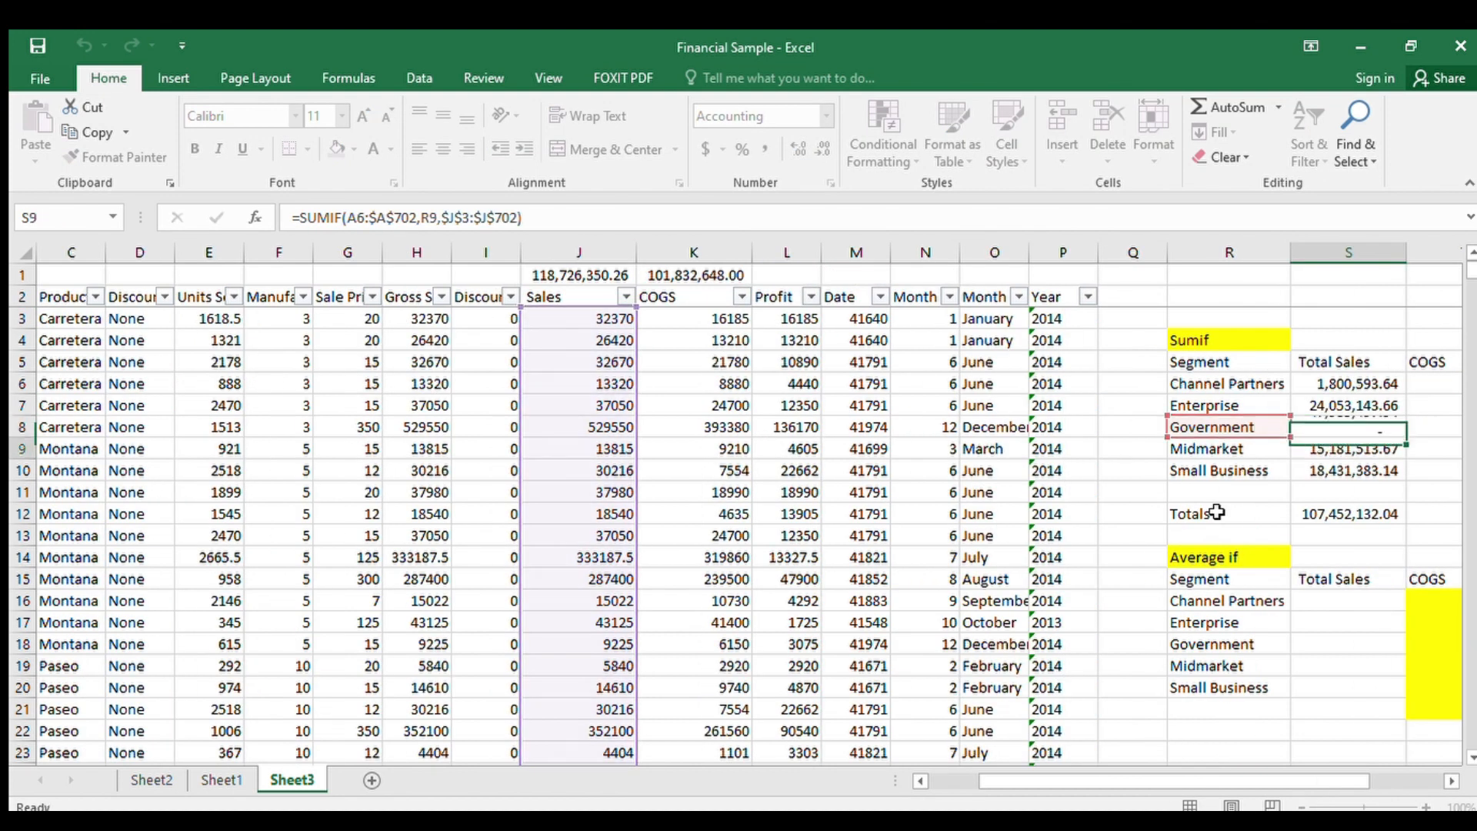
key("F2")
key("Return")
key("F2")
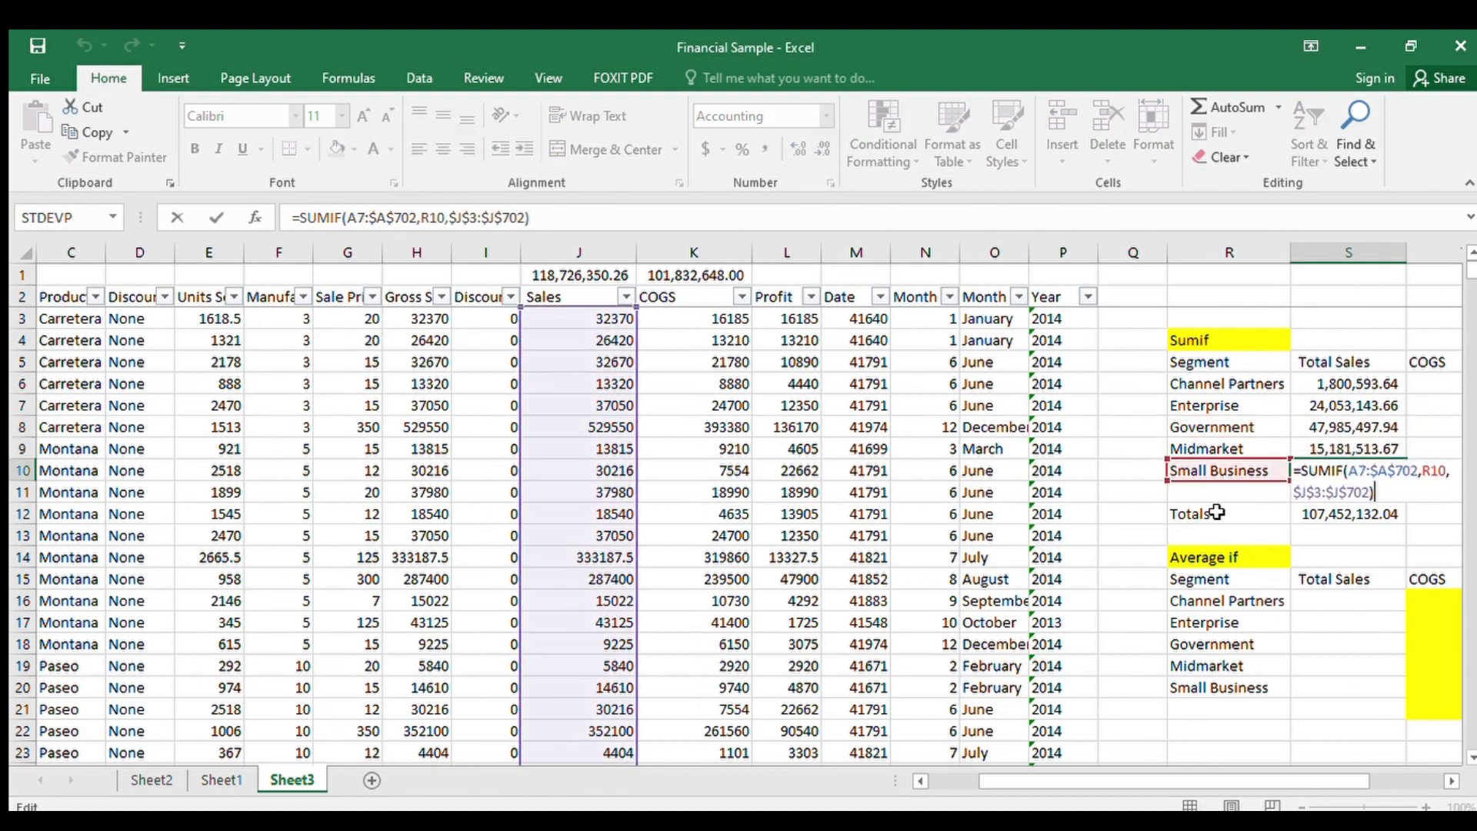
key("Return")
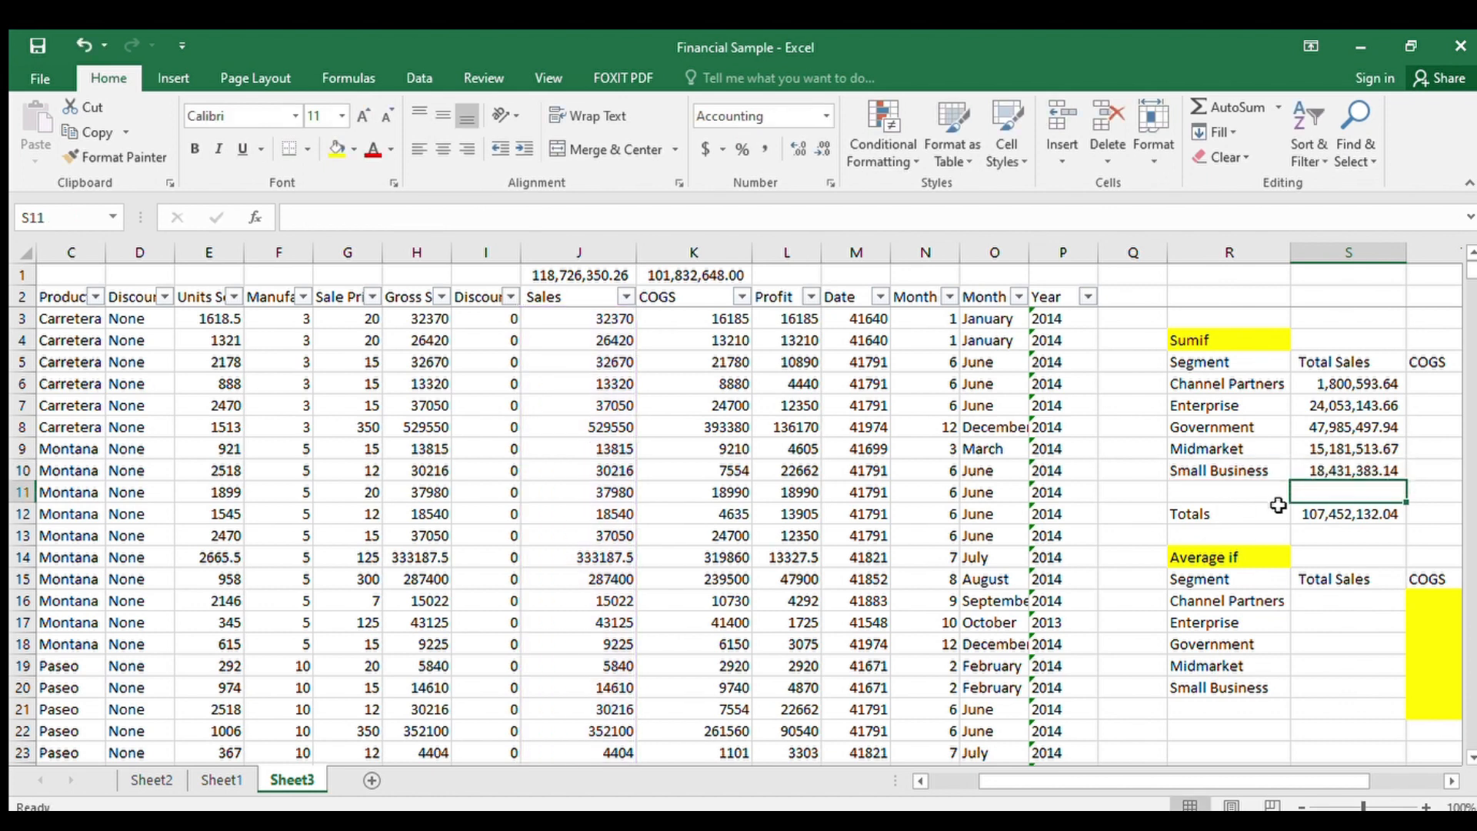
- Check the Channel Partners and Enterprise SUMIF formulas and compare Enterprise's criteria range with the Segment column in the source data
mouse_move(1207, 781)
left_mouse_down()
mouse_move(920, 792)
mouse_move(1215, 778)
left_mouse_up()
left_click(1293, 384)
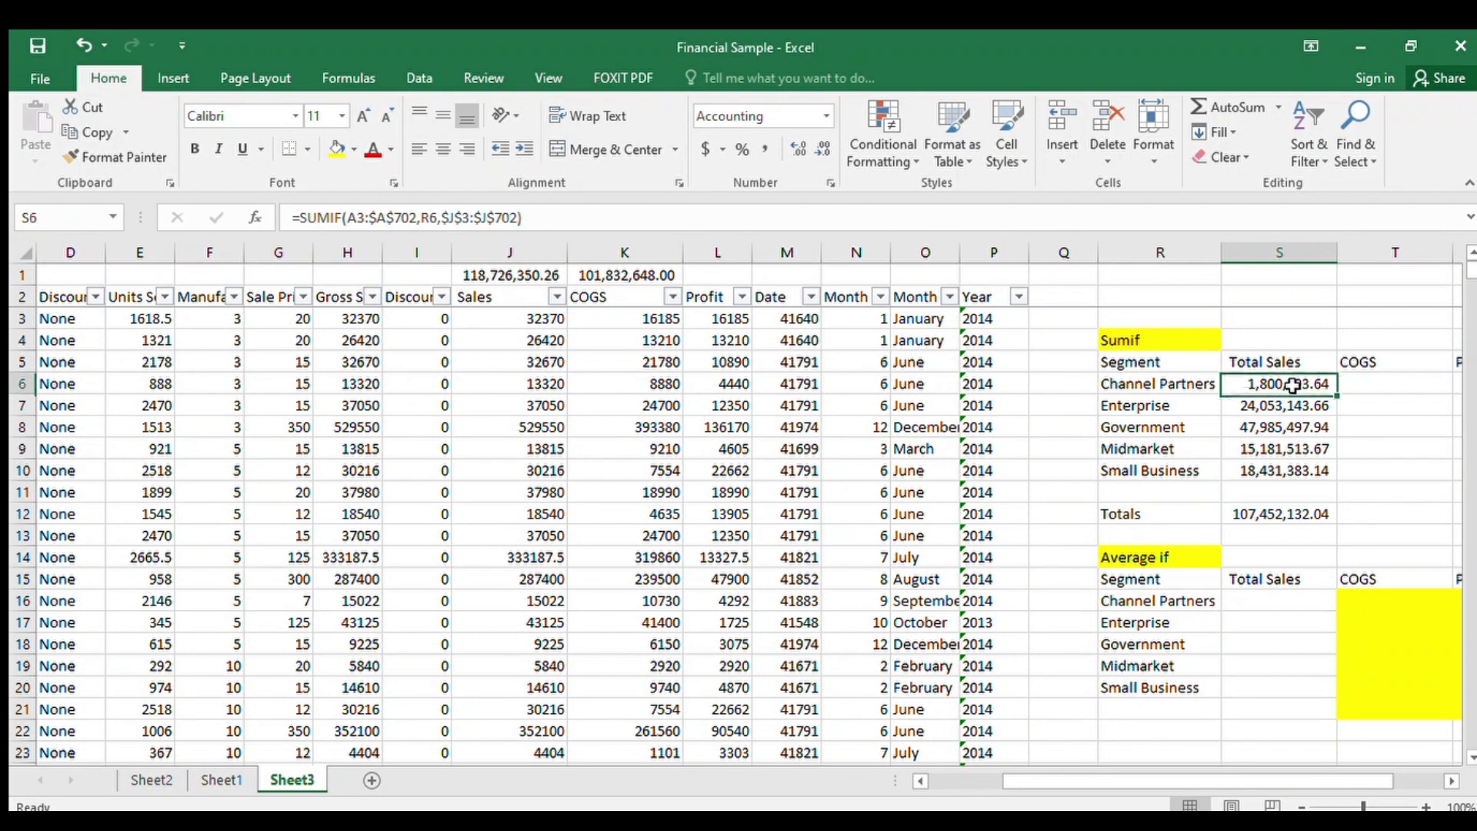
key("F2")
key("Return")
key("F2")
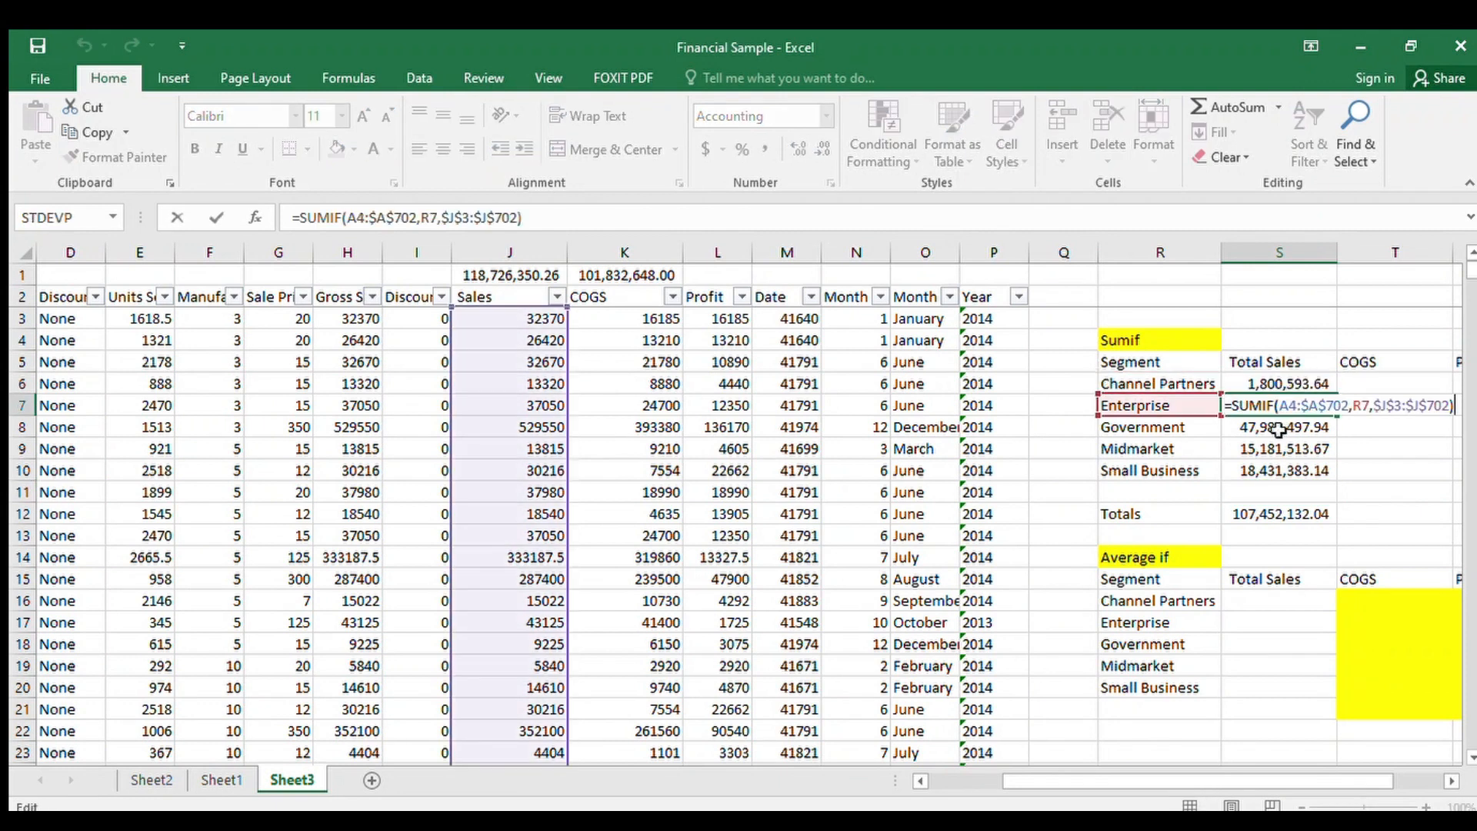
left_click_drag(1194, 781, 1026, 777)
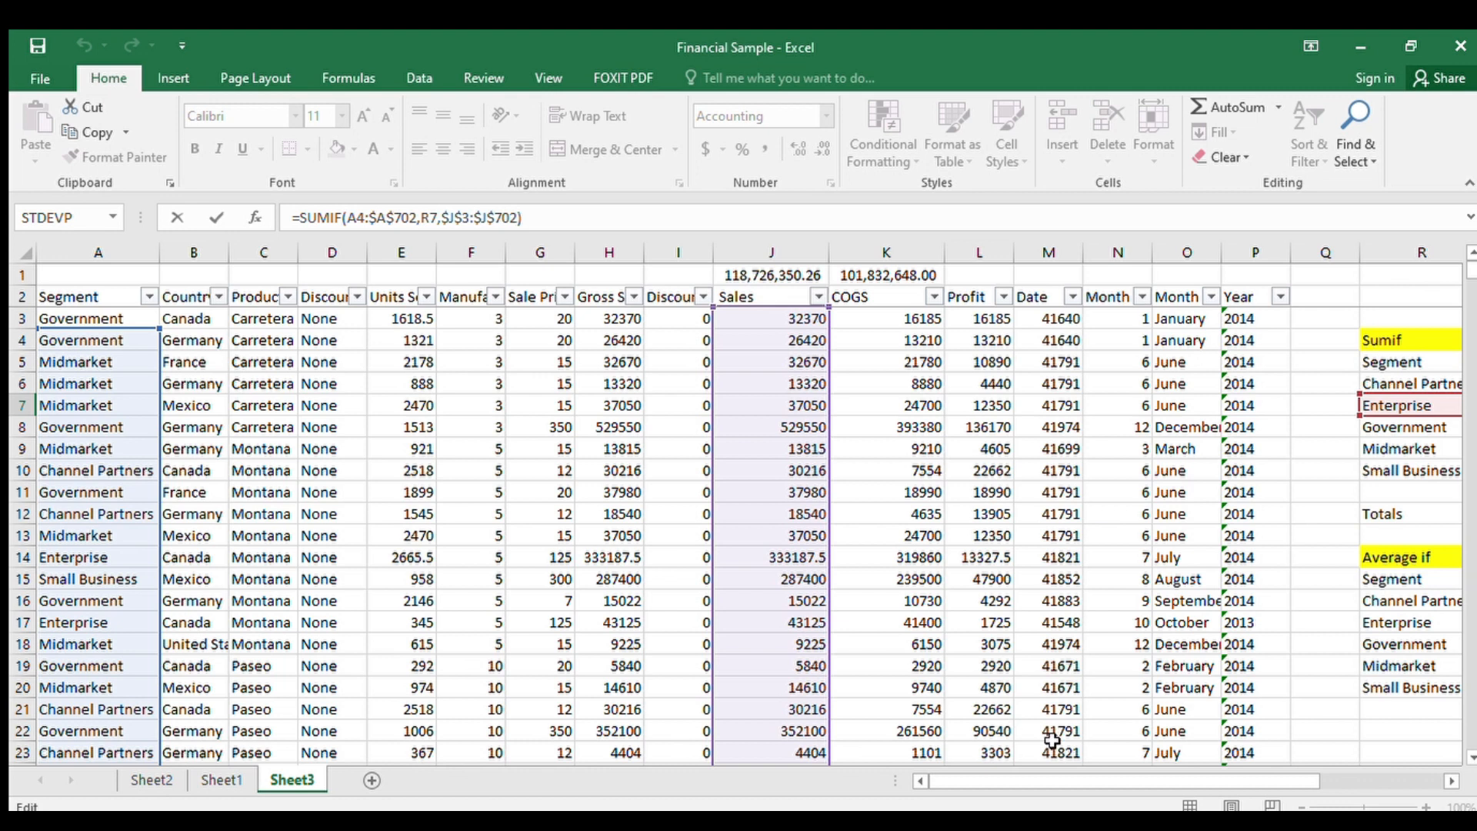
left_click_drag(1045, 773, 1168, 773)
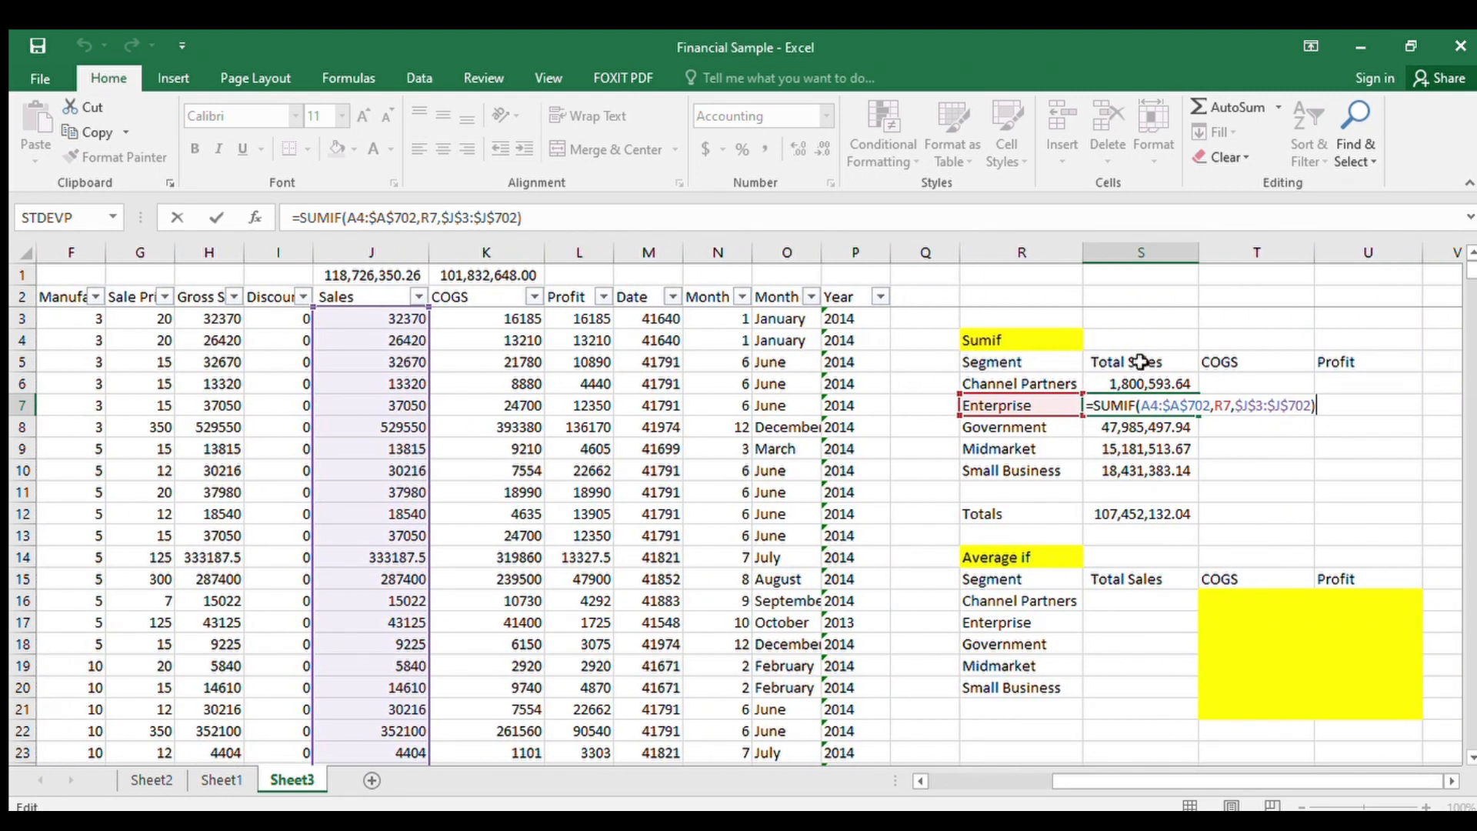
key("Return")
- Make the criteria range of Channel Partners' Total Sales SUMIF formula in S6 absolute, as $A$3:$A$702
key("Up")
key("Up")
key("Up")
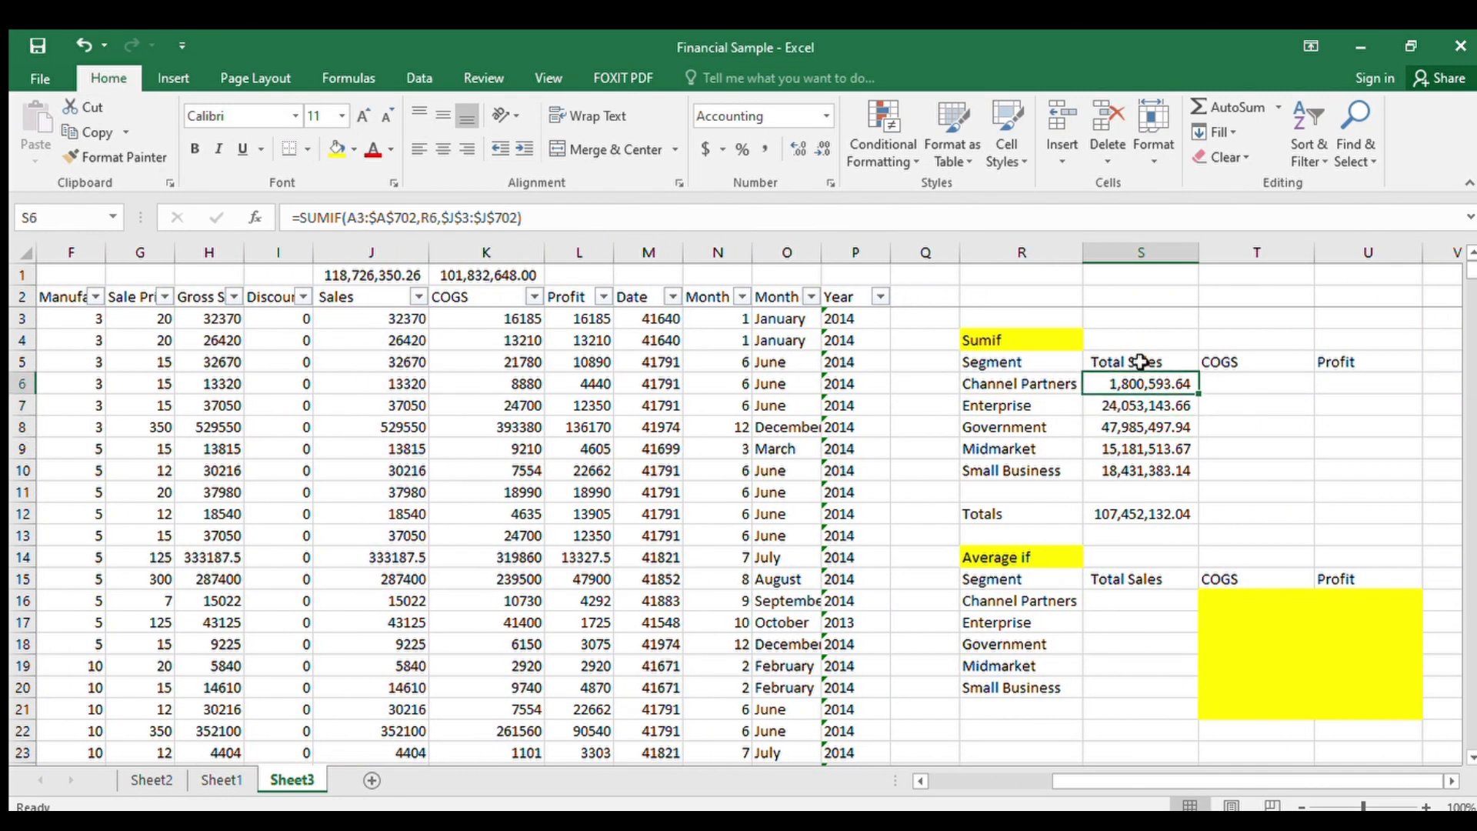
key("Down")
key("F2")
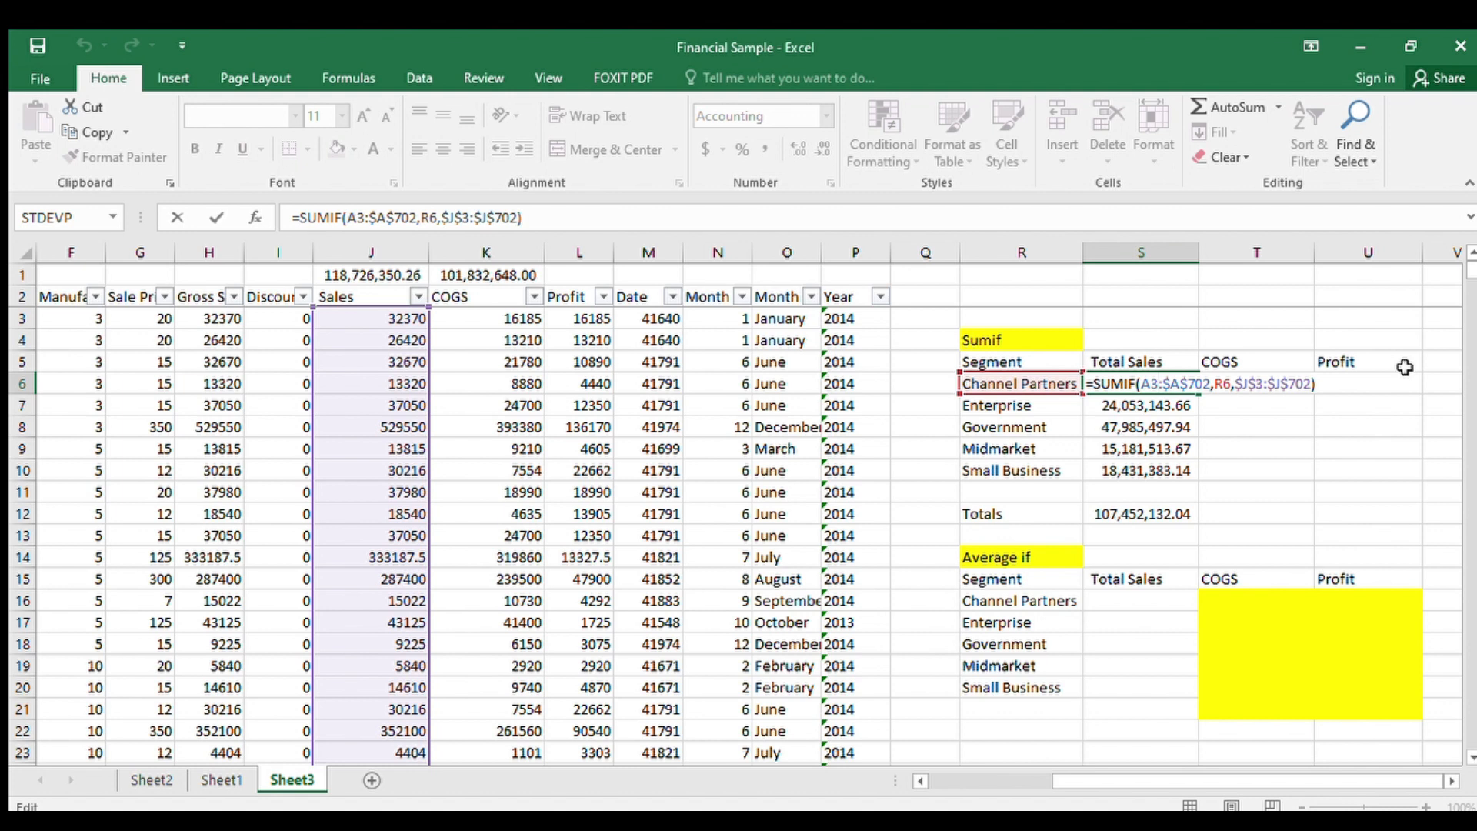
key("F4")
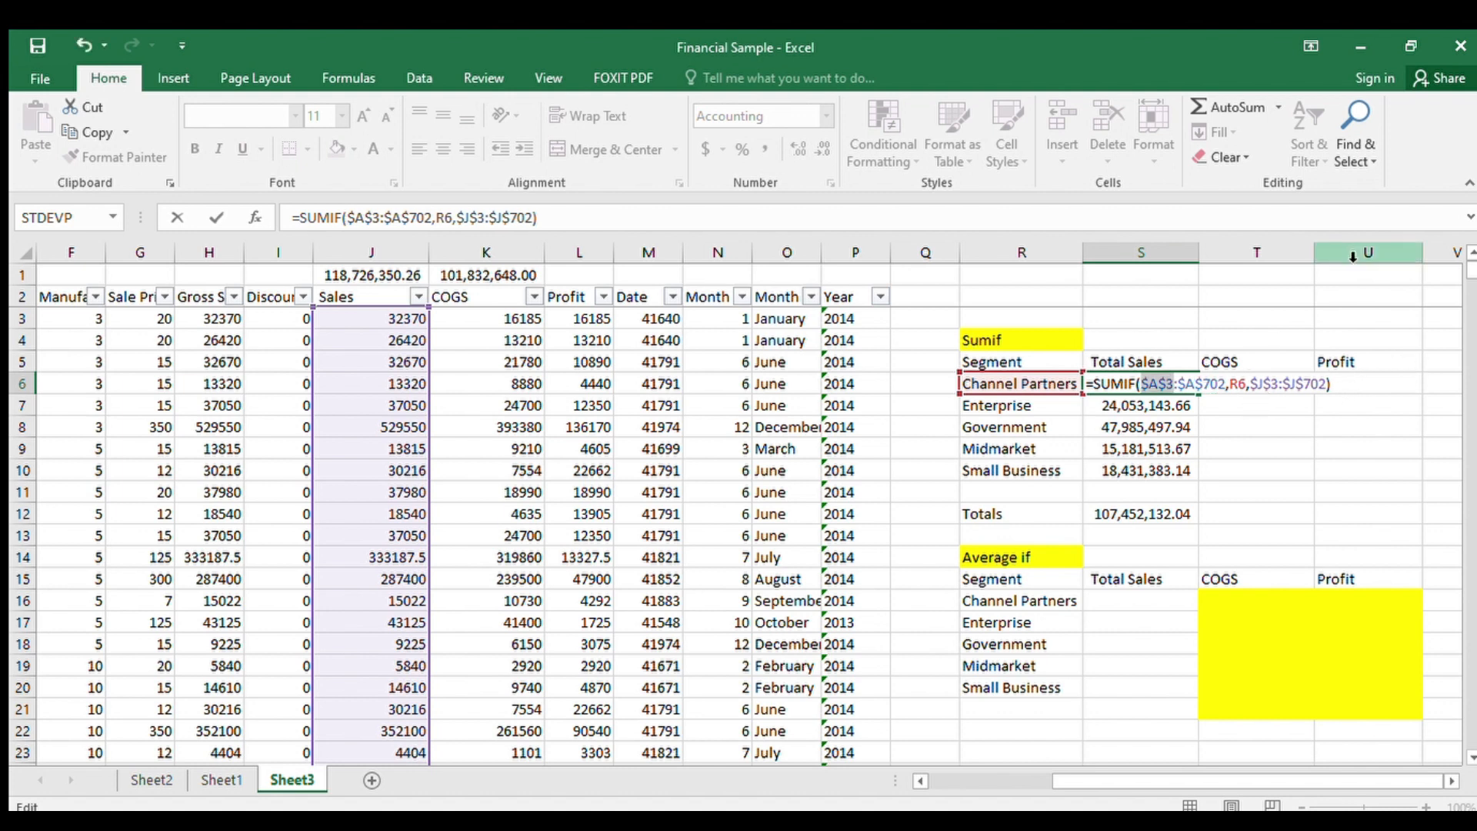
key("Return")
- Recheck the absolute ranges in Channel Partners' Total Sales formula in S6
key("Up")
key("F2")
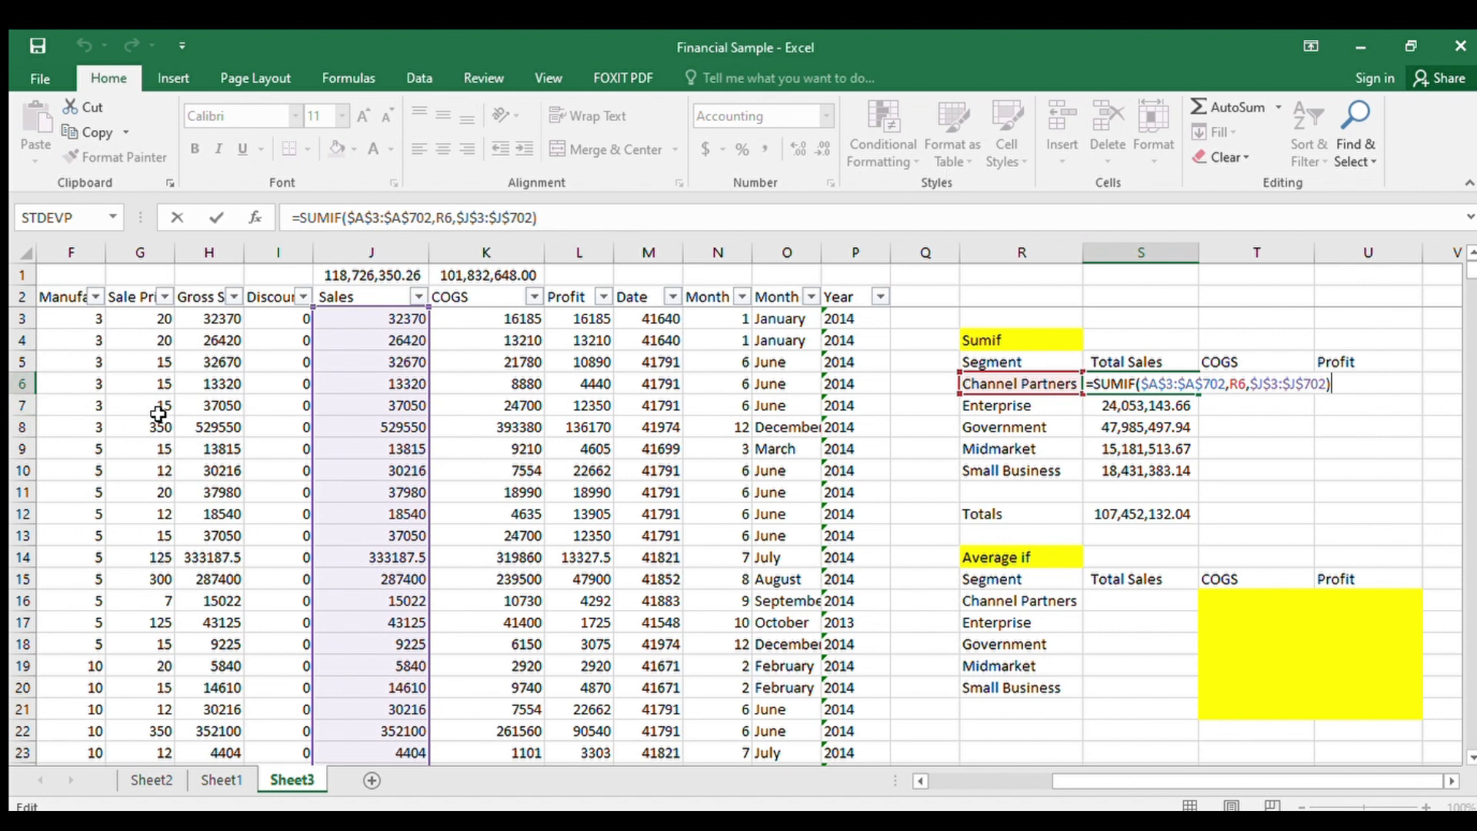
left_click(23, 383)
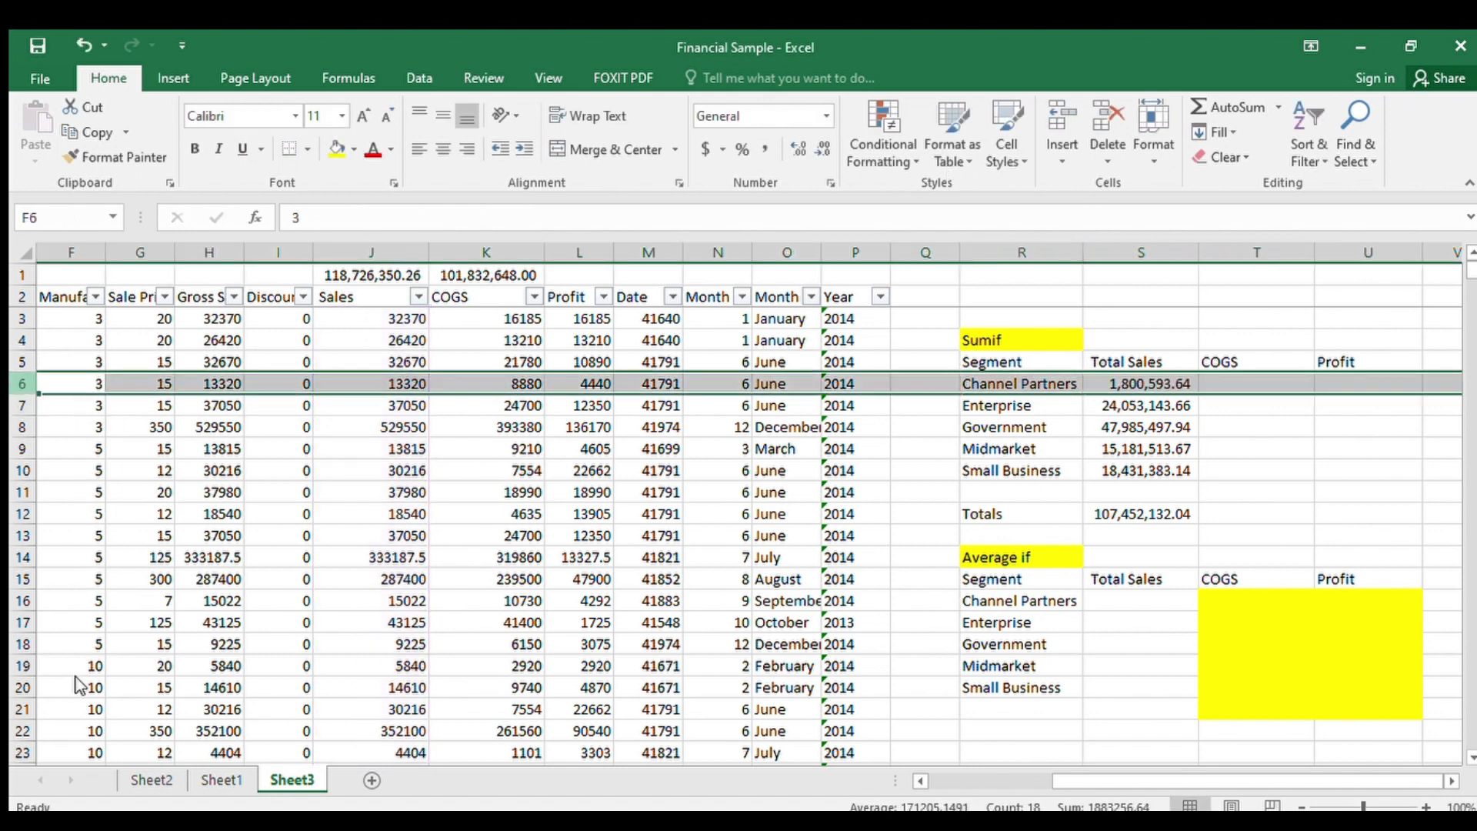
left_click(1130, 254)
left_click(1154, 390)
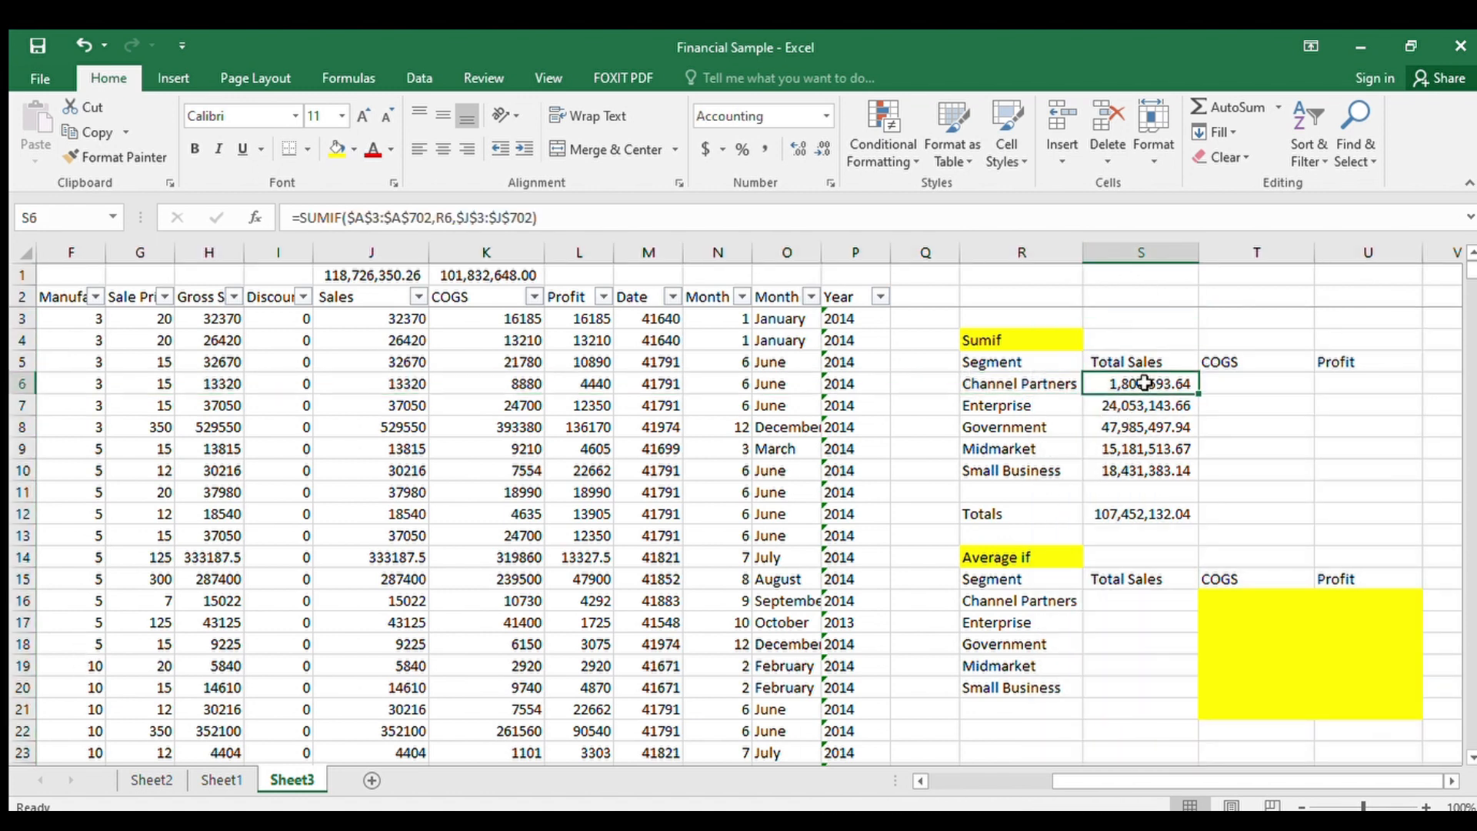
double_click(1150, 387)
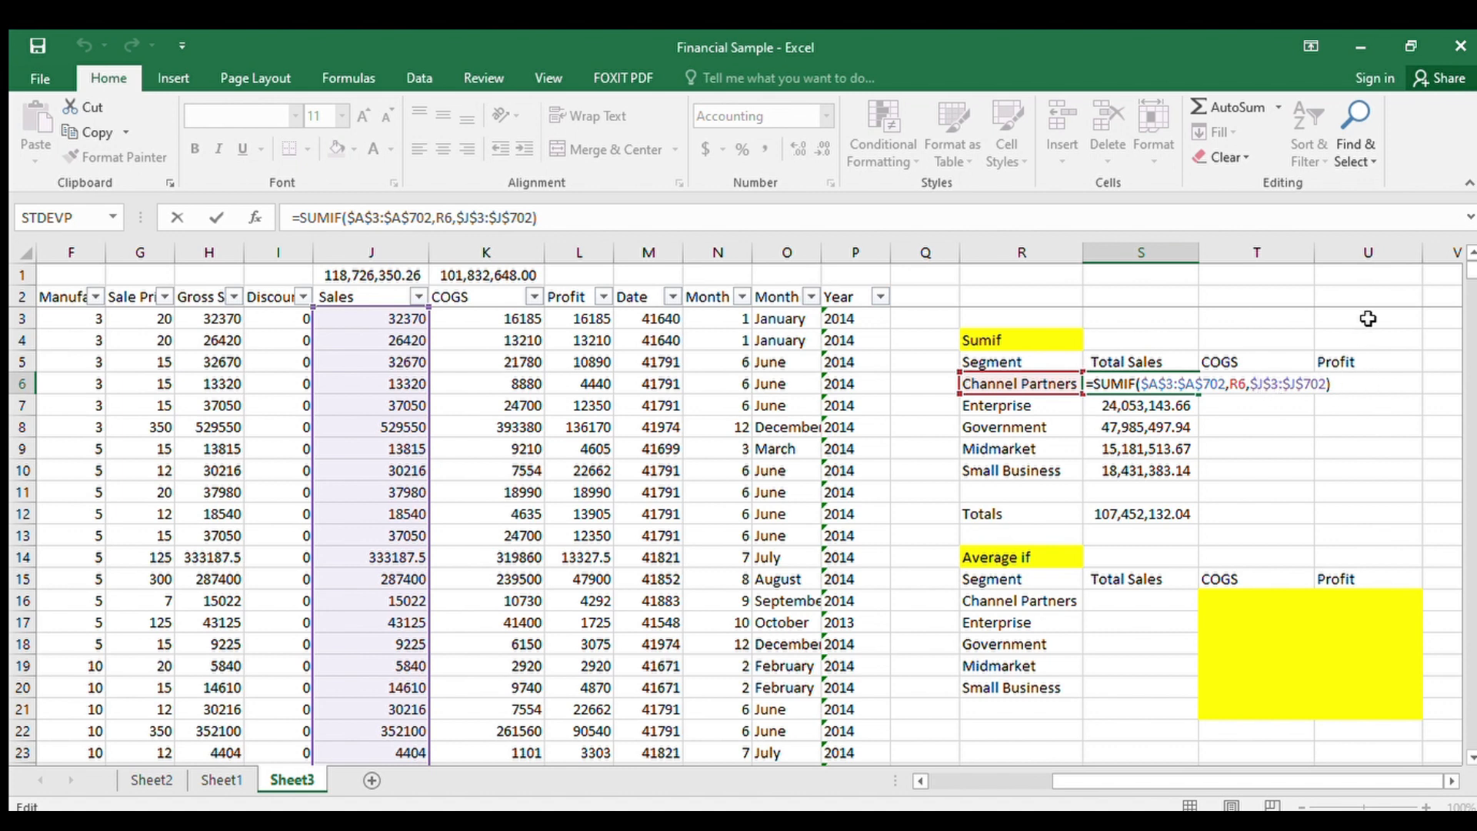
key("Return")
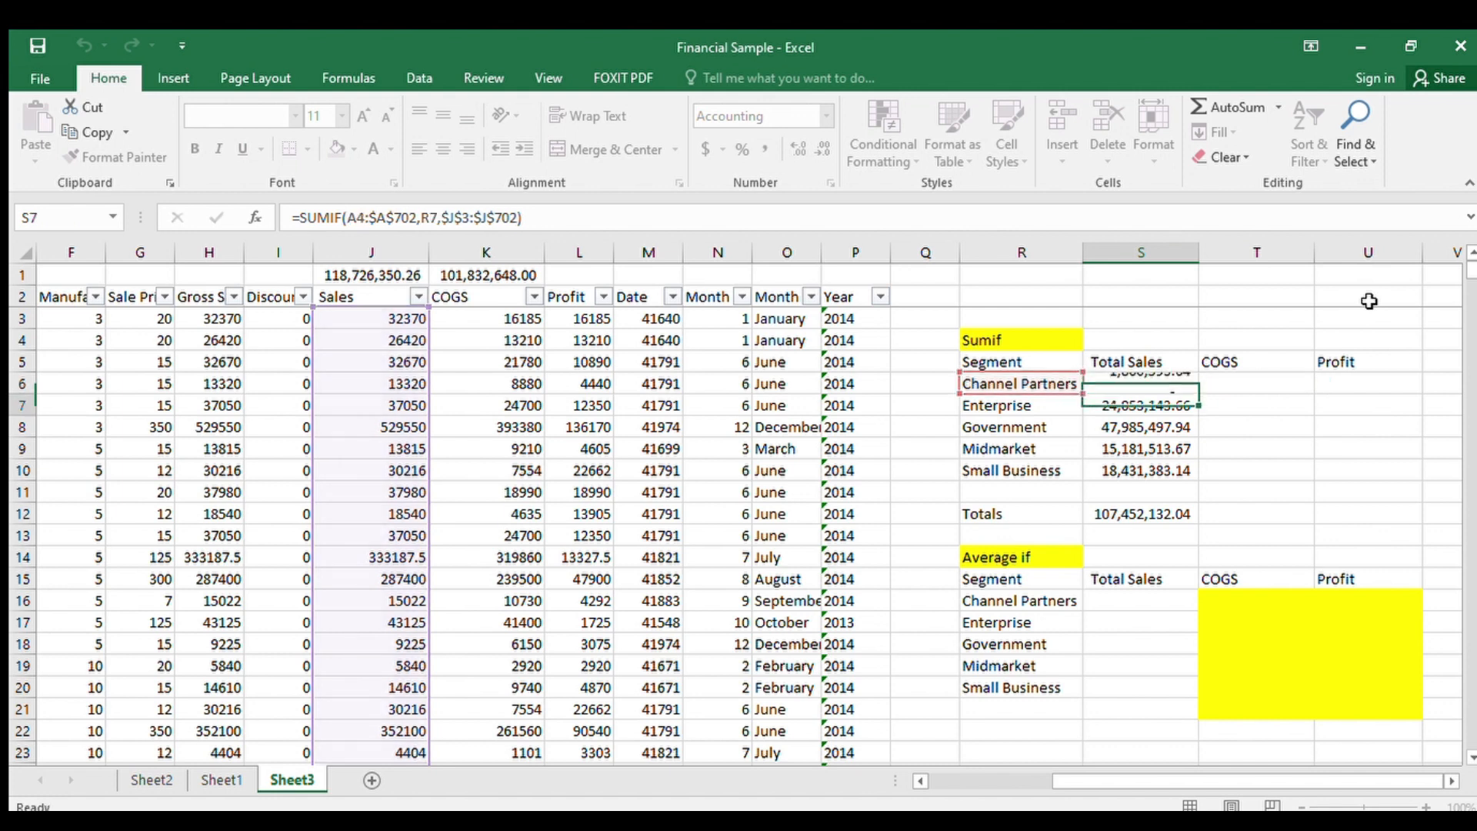
- Copy the corrected Total Sales formula from S6 to Enterprise through Small Business in S7:S10
key("Up")
key("ctrl+c")
key("Down")
key("shift+Down")
key("shift+Down")
key("shift+Down")
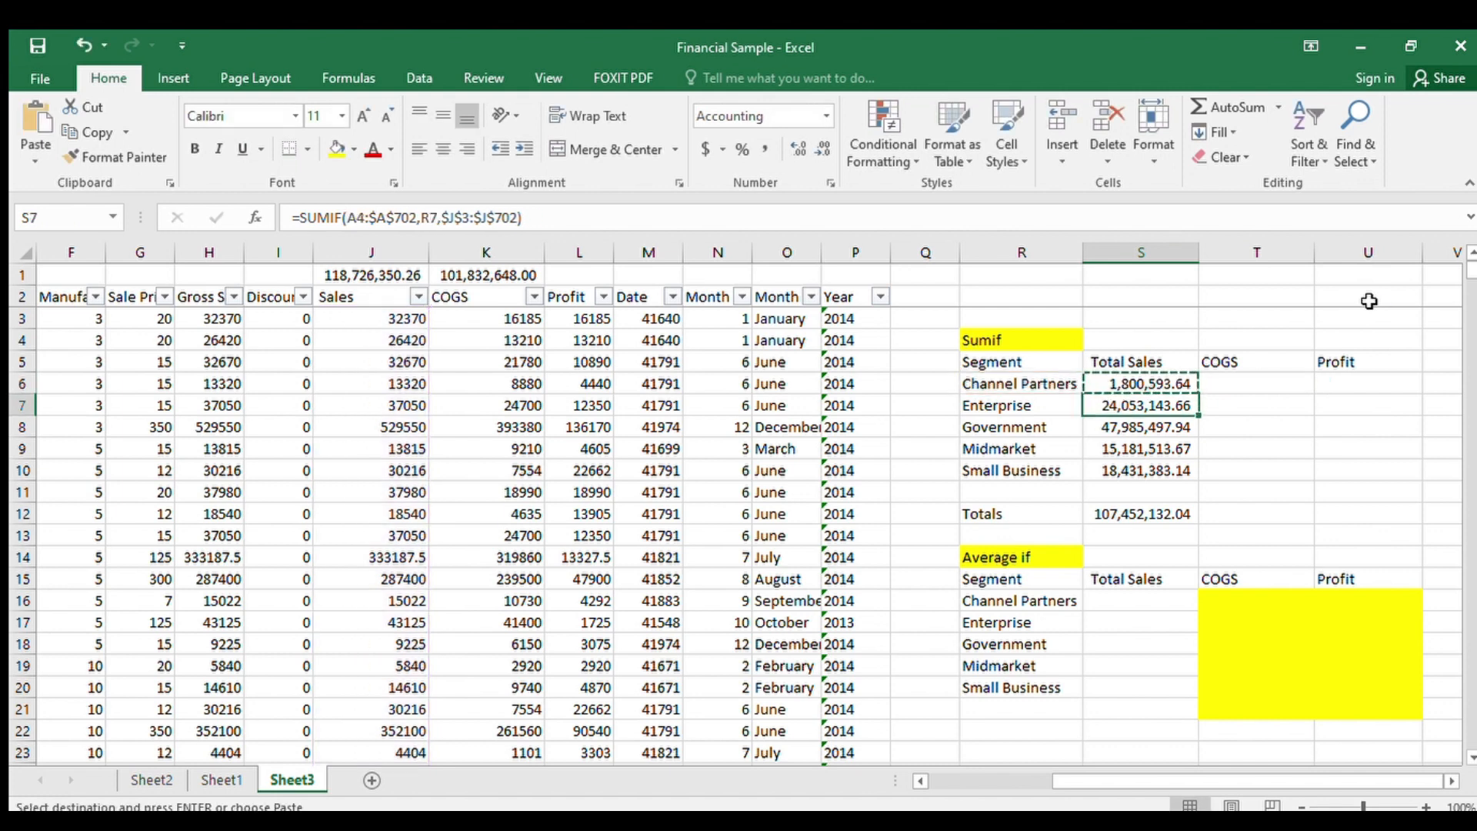
key("ctrl+v")
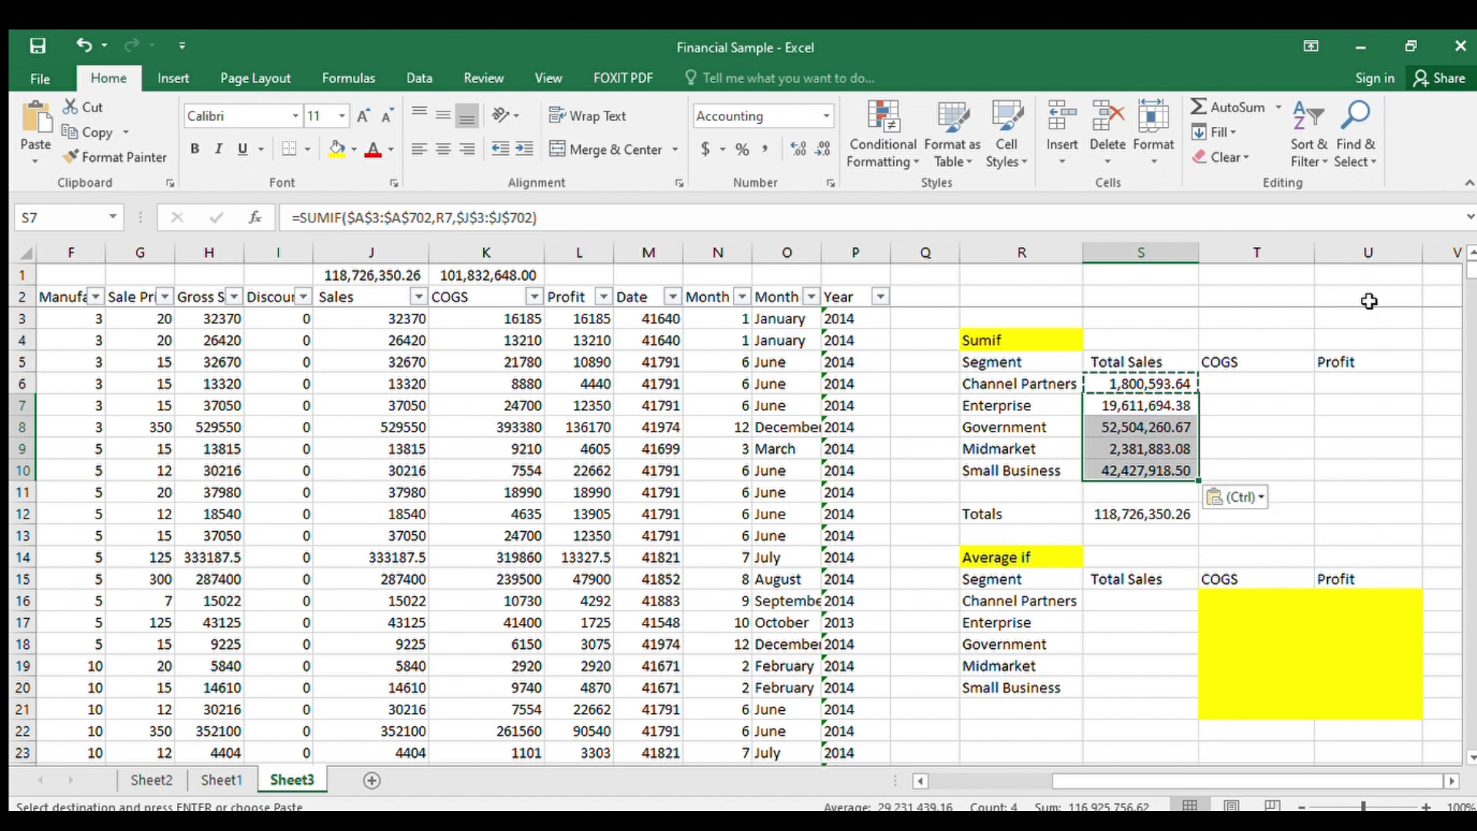
- Compare the summary's sales total in S12 with the source Sales column total in J1
key("Down")
key("Down")
key("Down")
key("Down")
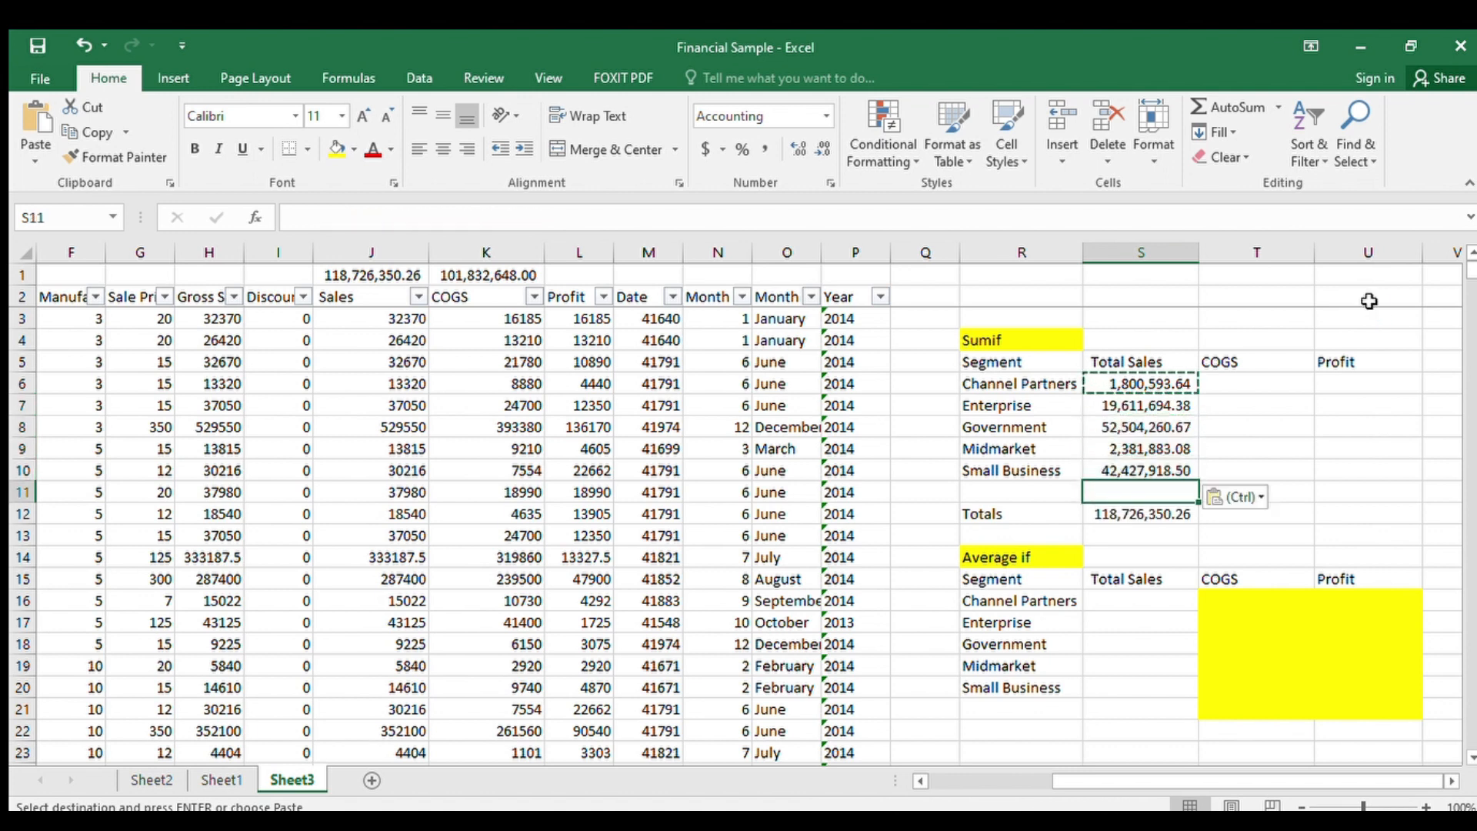
key("Down")
key("F2")
key("Return")
key("Up")
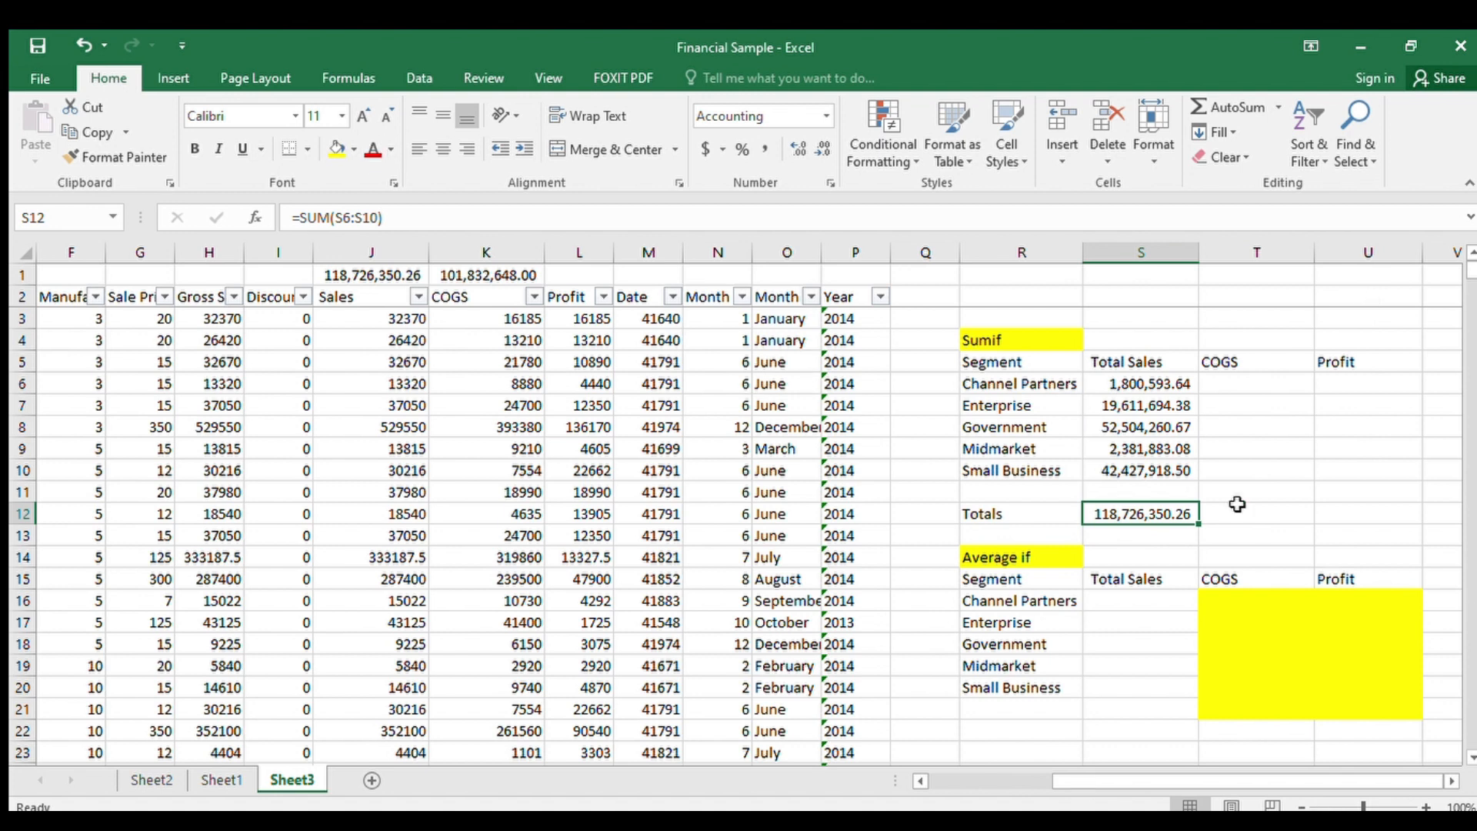
left_click(349, 274)
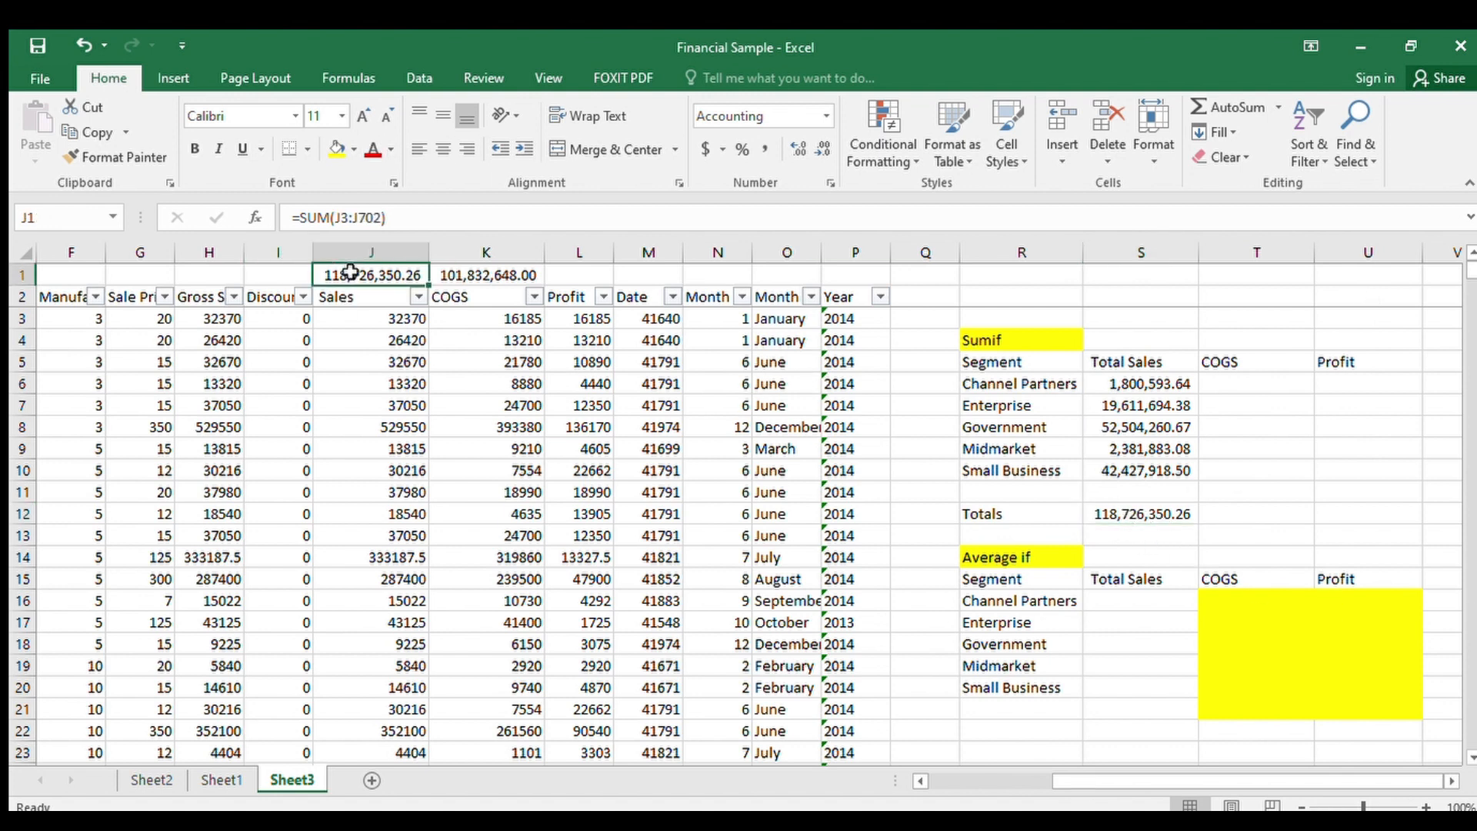
left_click(1147, 526)
left_click(1259, 507)
left_click(1259, 448)
left_click(1260, 383)
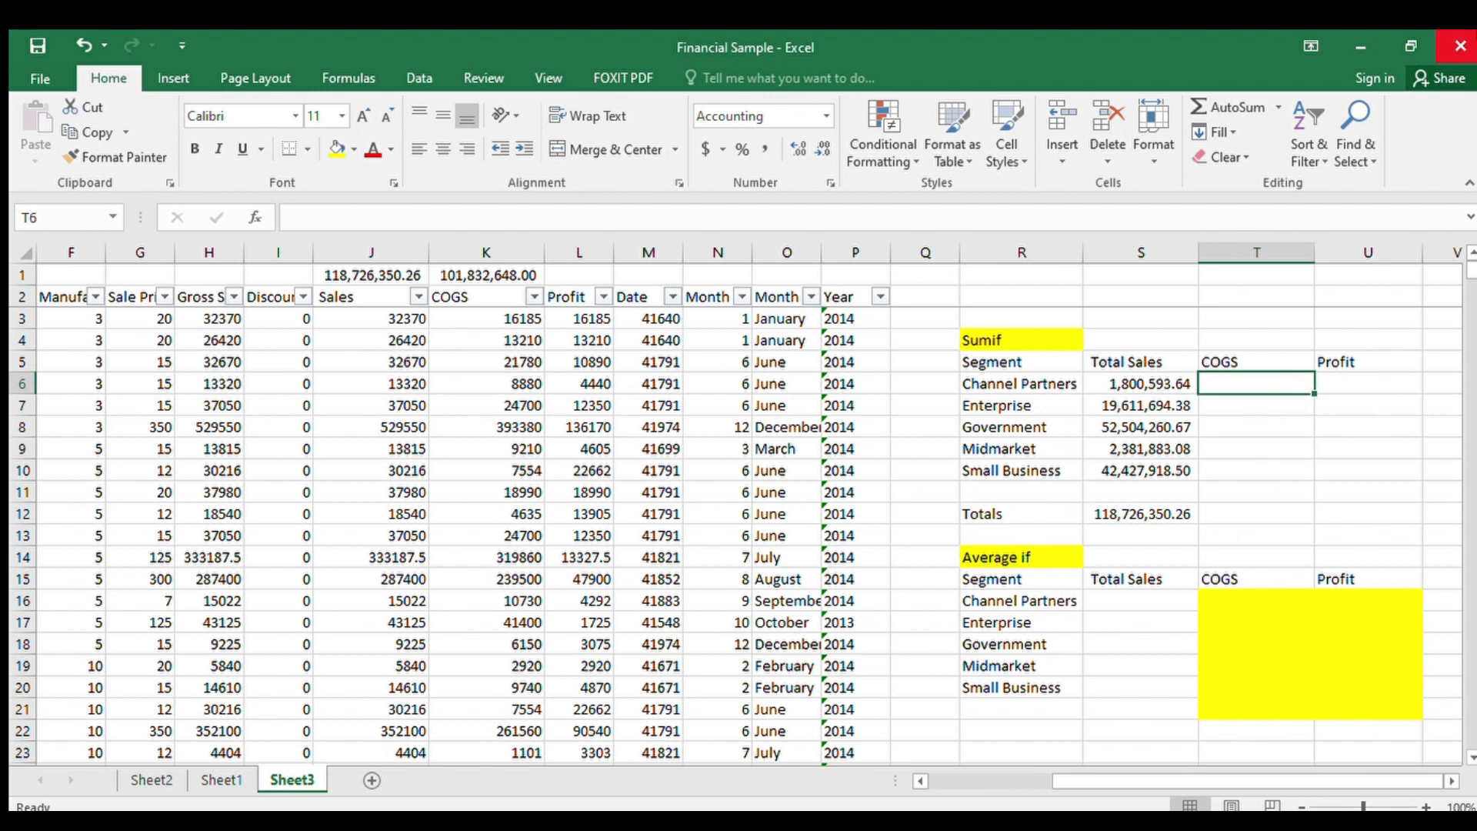
left_click(1370, 361)
left_click(1370, 384)
scroll(1370, 383, "right", 2)
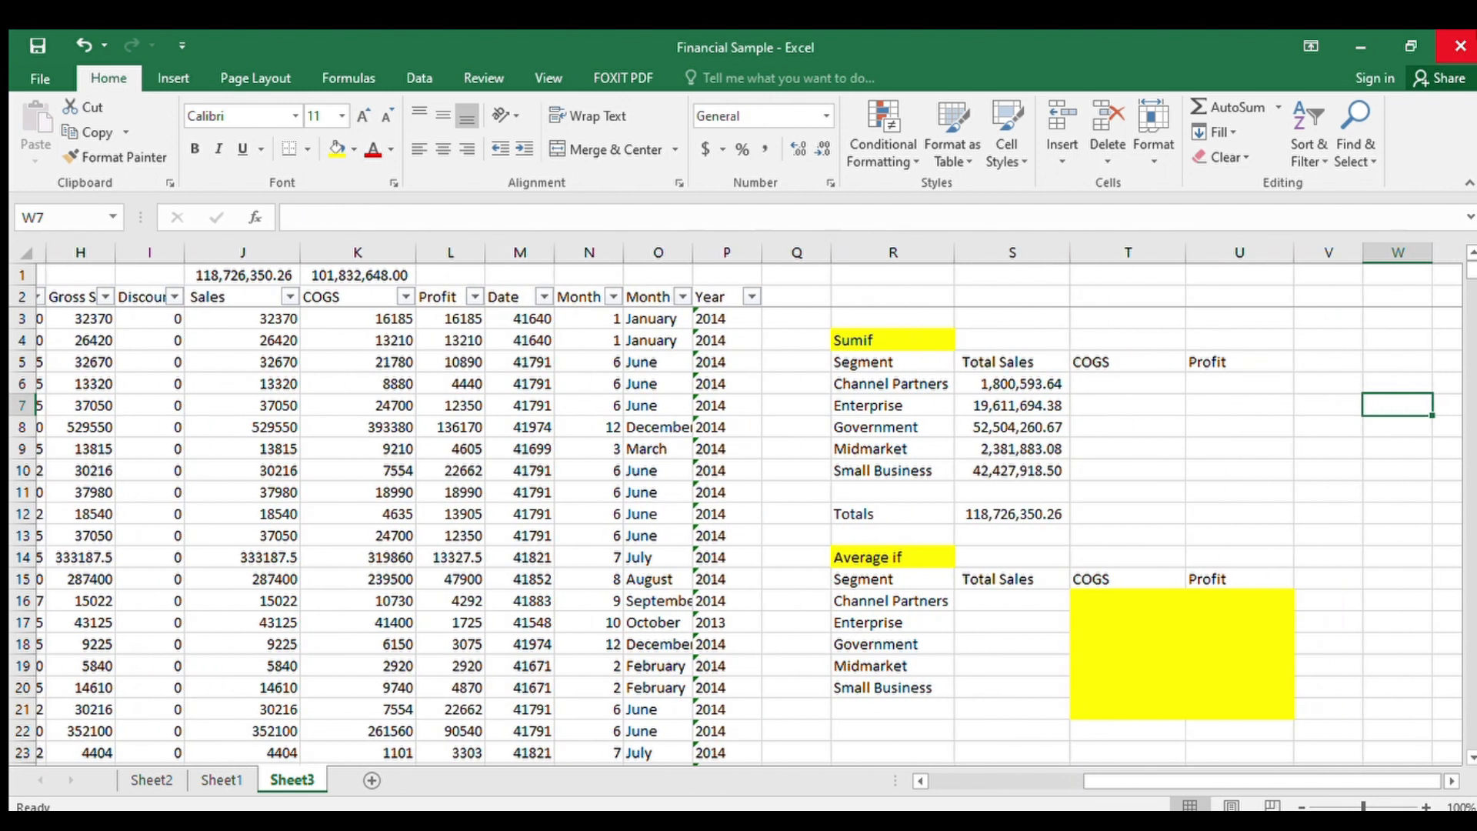
left_click(1118, 383)
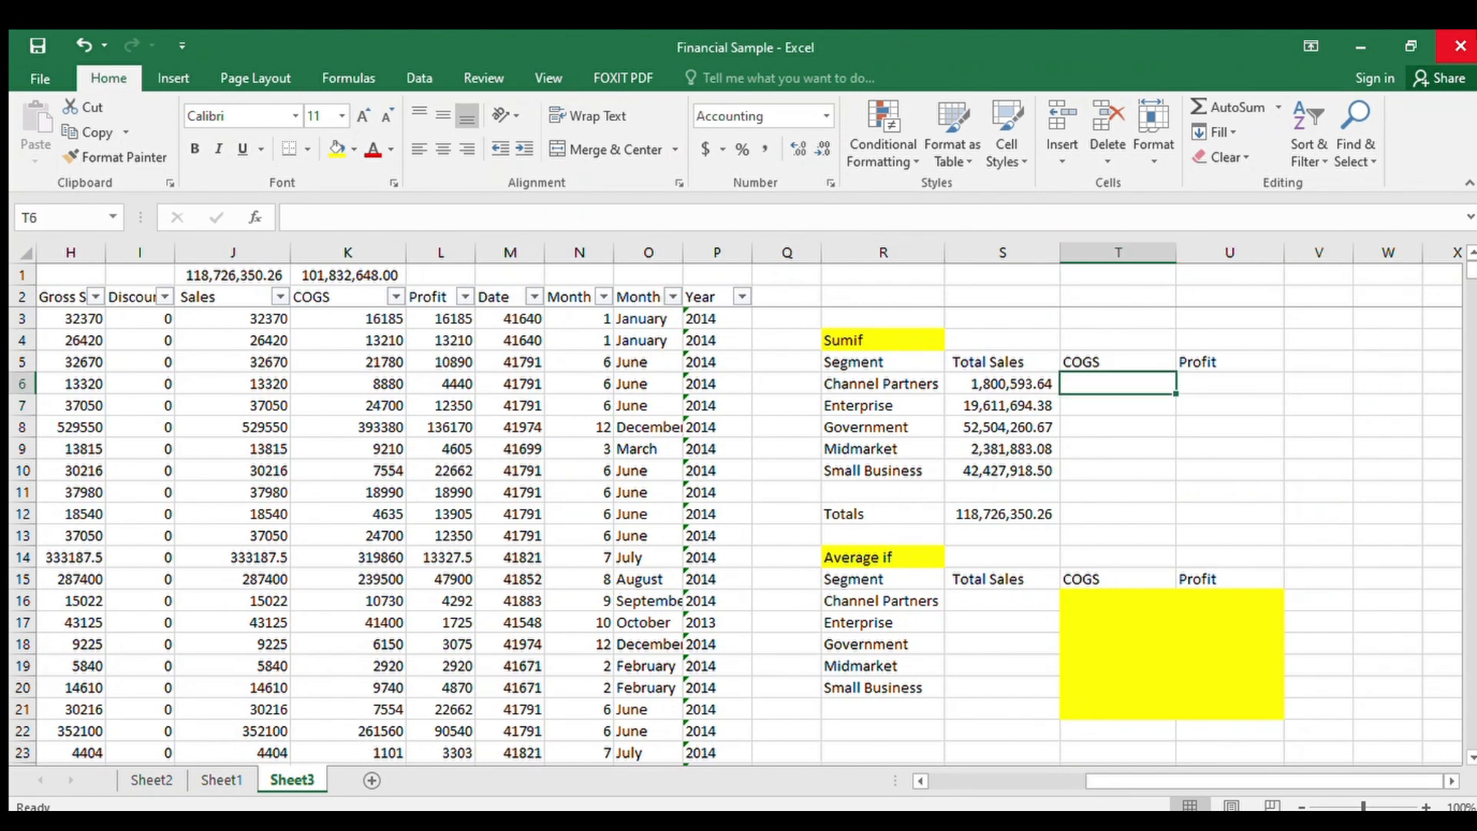
left_click(1002, 383)
left_click(1229, 361)
left_click(1118, 383)
type("=su")
key("BackSpace")
key("BackSpace")
key("BackSpace")
key("Return")
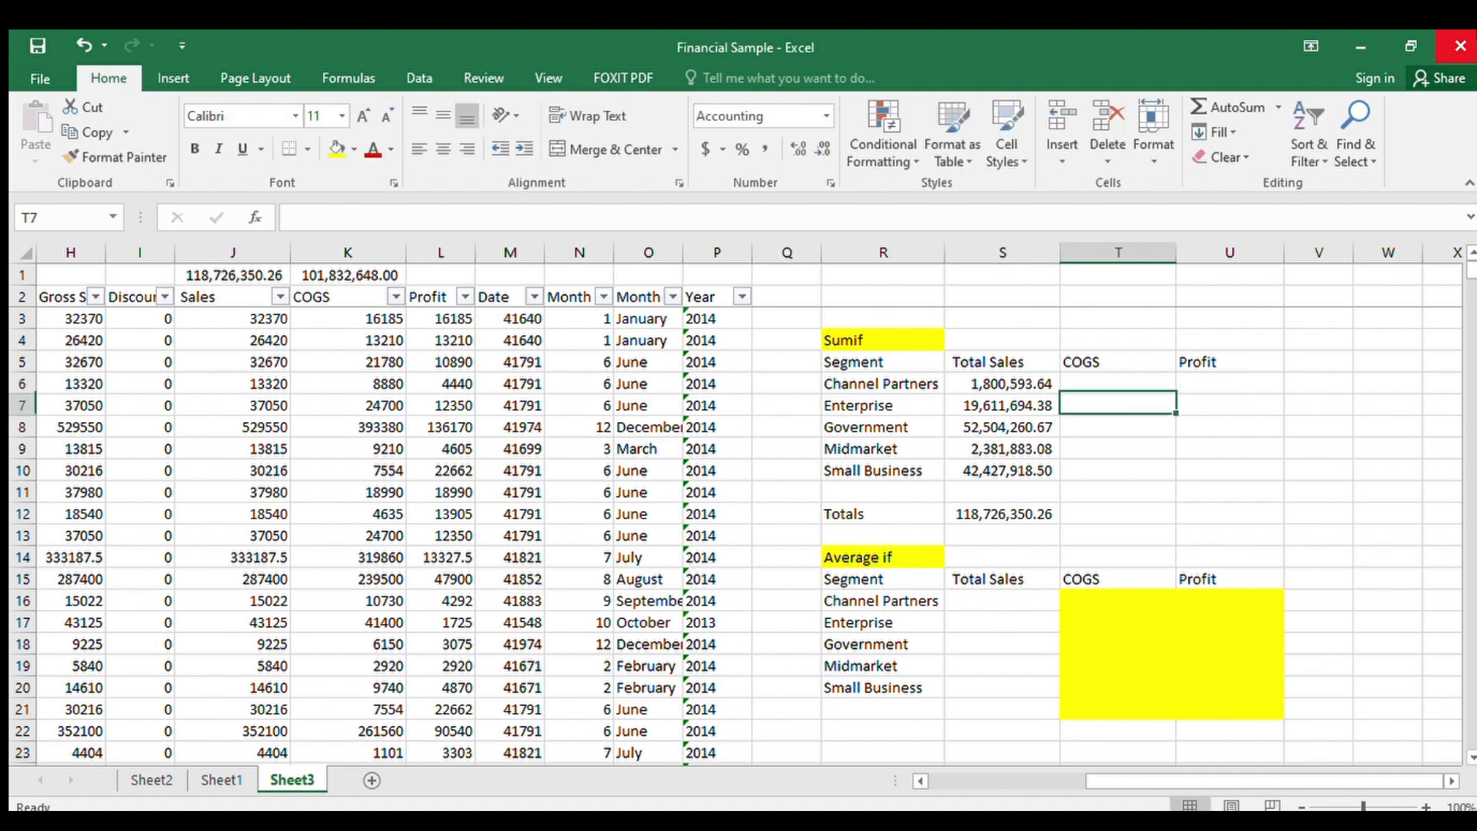
- Copy the SUMIF formula from S6 to Channel Partners' COGS in T6 and set its criterion to R6
left_click(1002, 383)
key("ctrl+c")
key("Right")
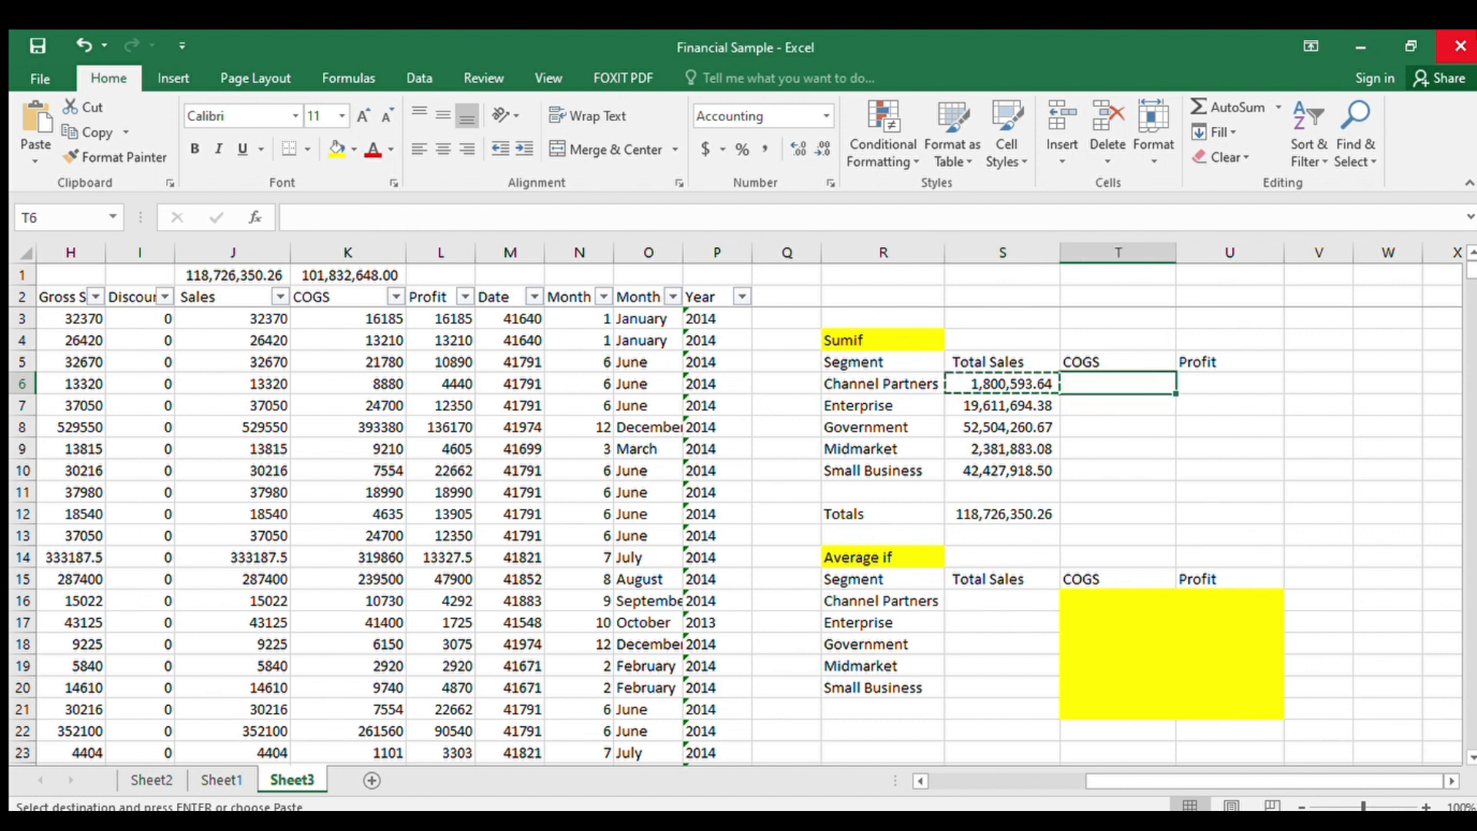
key("ctrl+v")
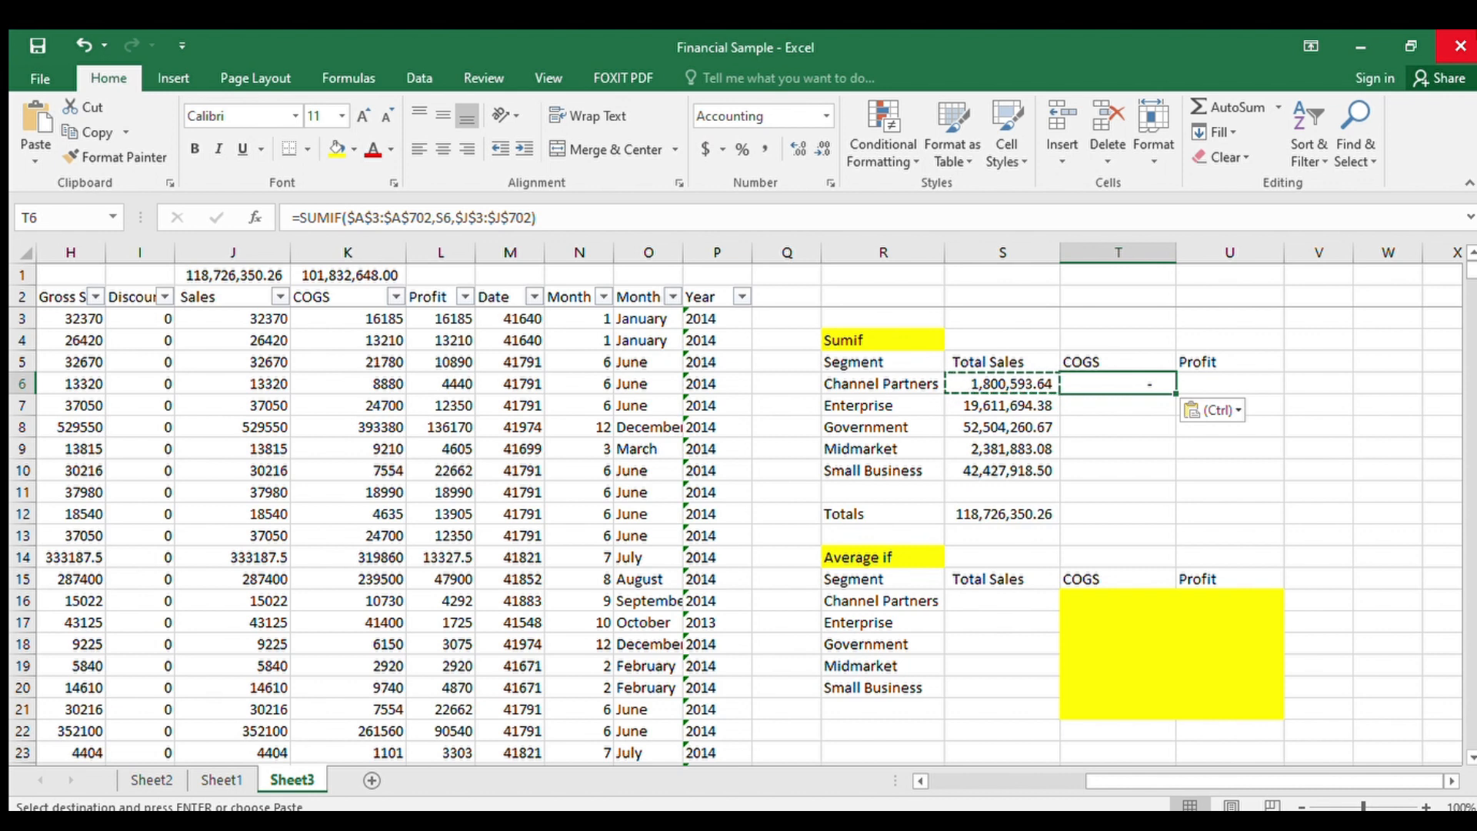
key("F2")
key("Left")
key("Left")
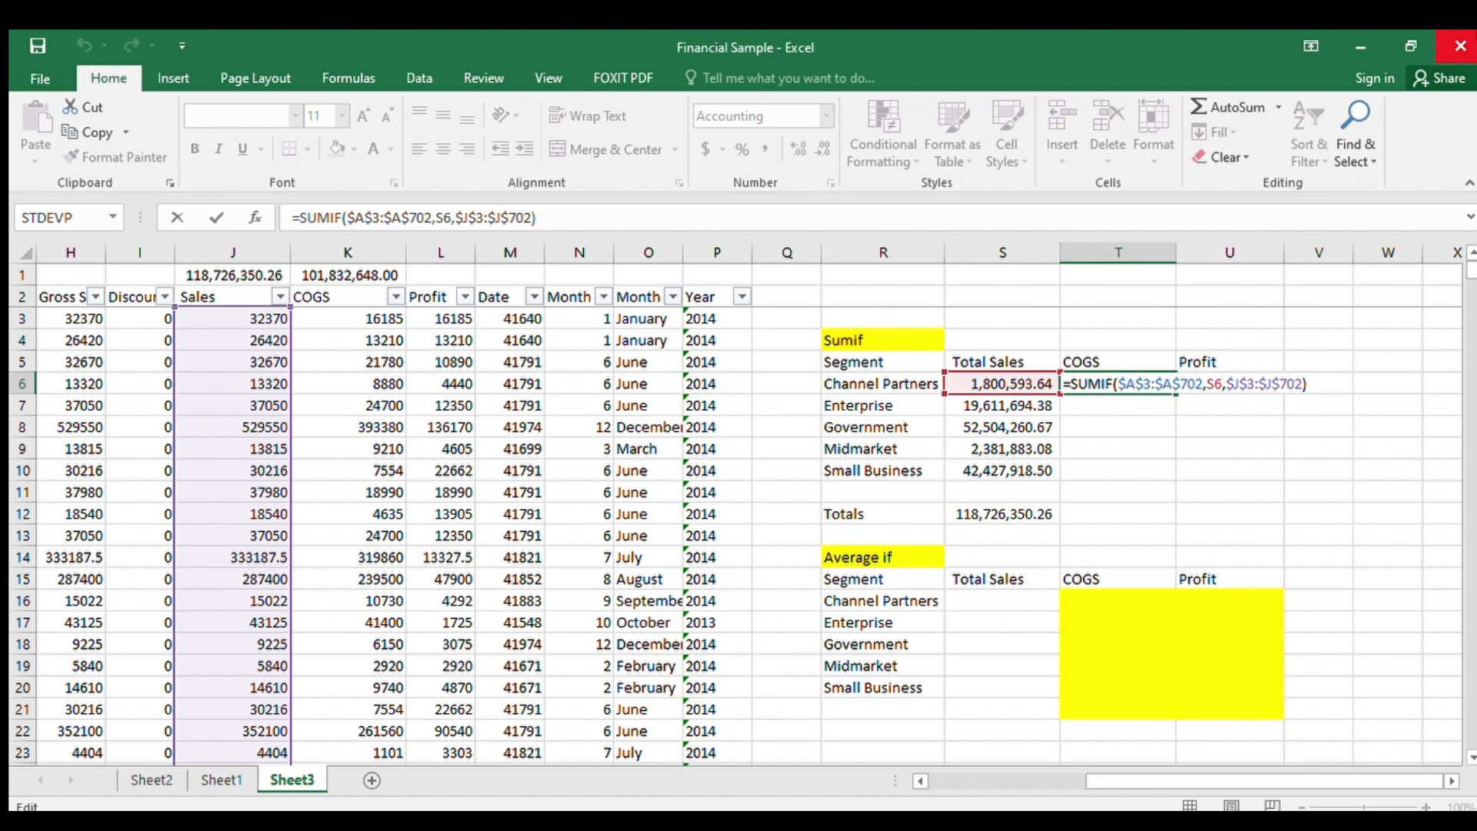
key("BackSpace")
key("BackSpace")
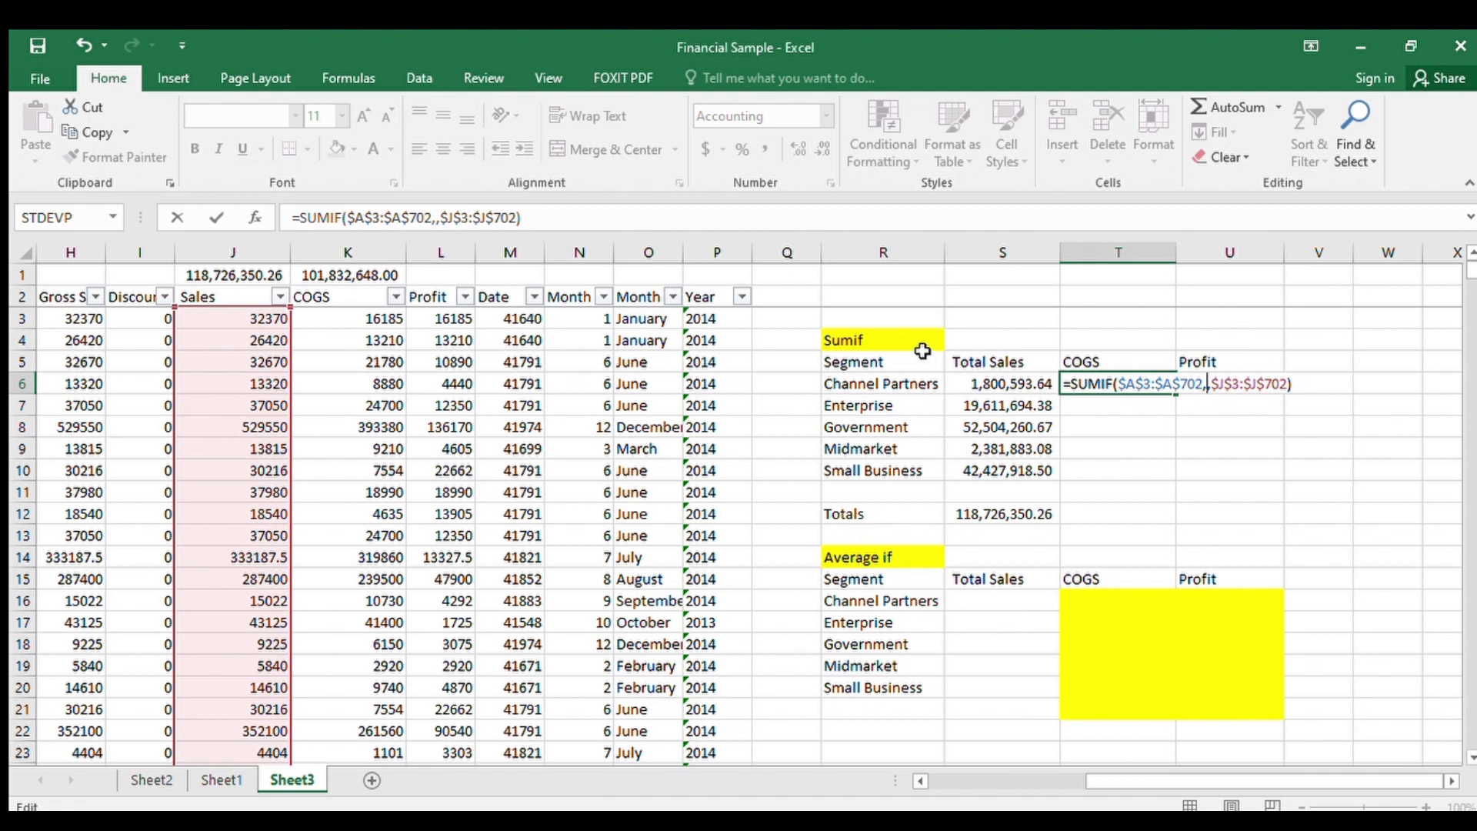
left_click(893, 383)
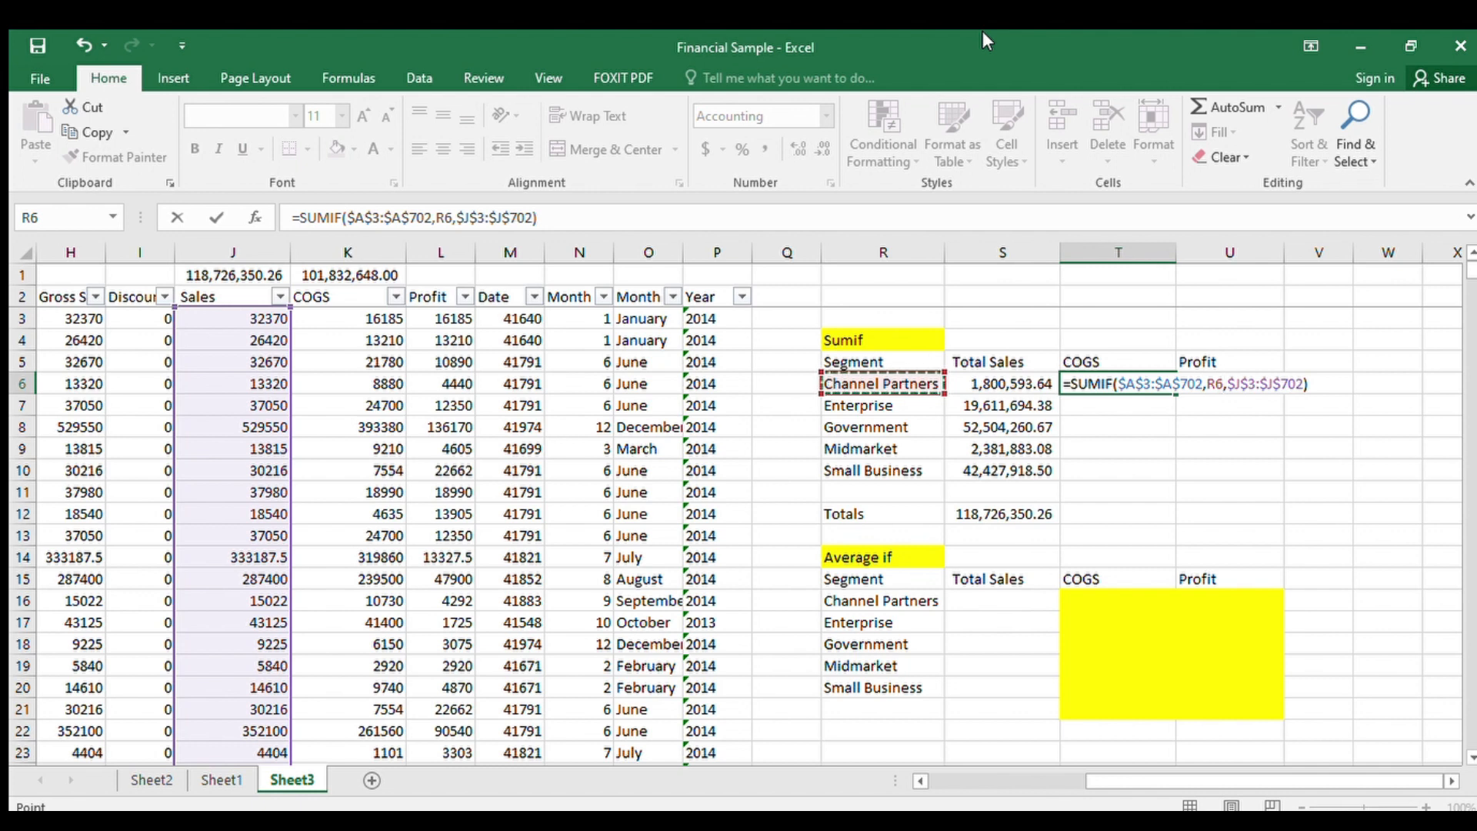
- Change the sum range of Channel Partners' COGS formula in T6 to $K$3:$K$702
key("Right")
key("Left")
left_click(1137, 390)
left_click_drag(1122, 390, 1174, 386)
left_click(1237, 387)
key("BackSpace")
type("k")
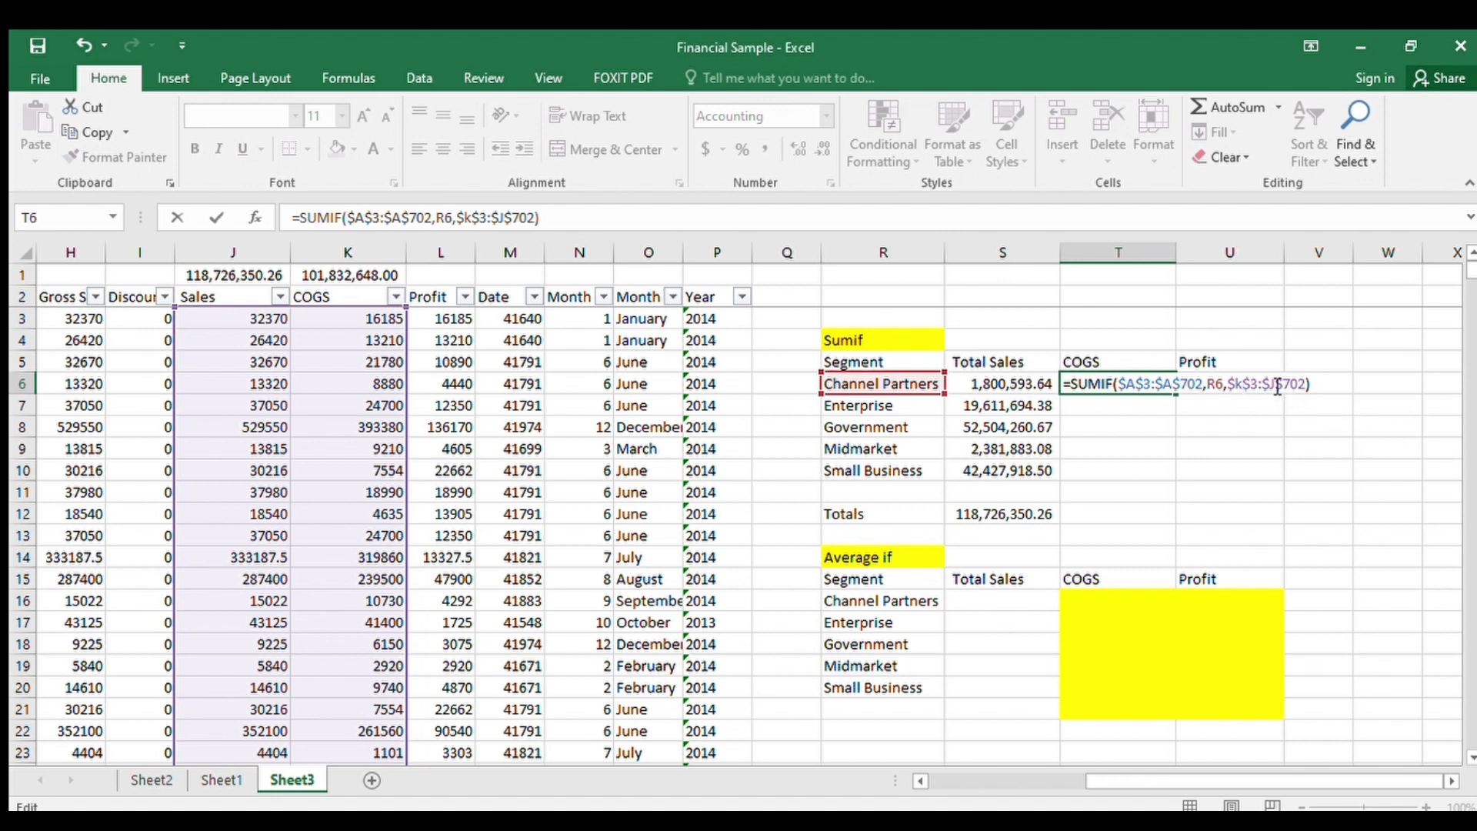
key("BackSpace")
type("k")
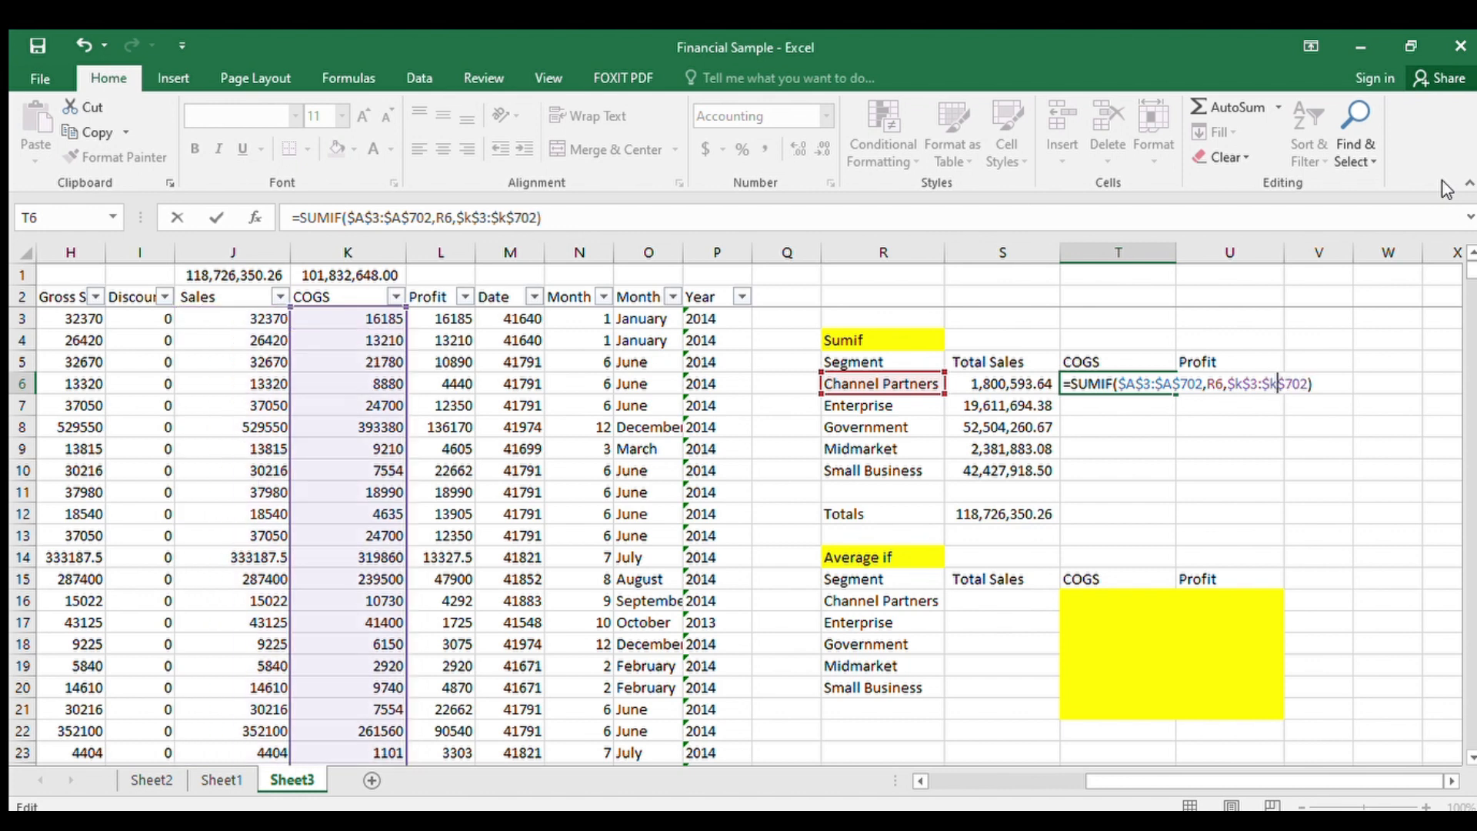
key("Return")
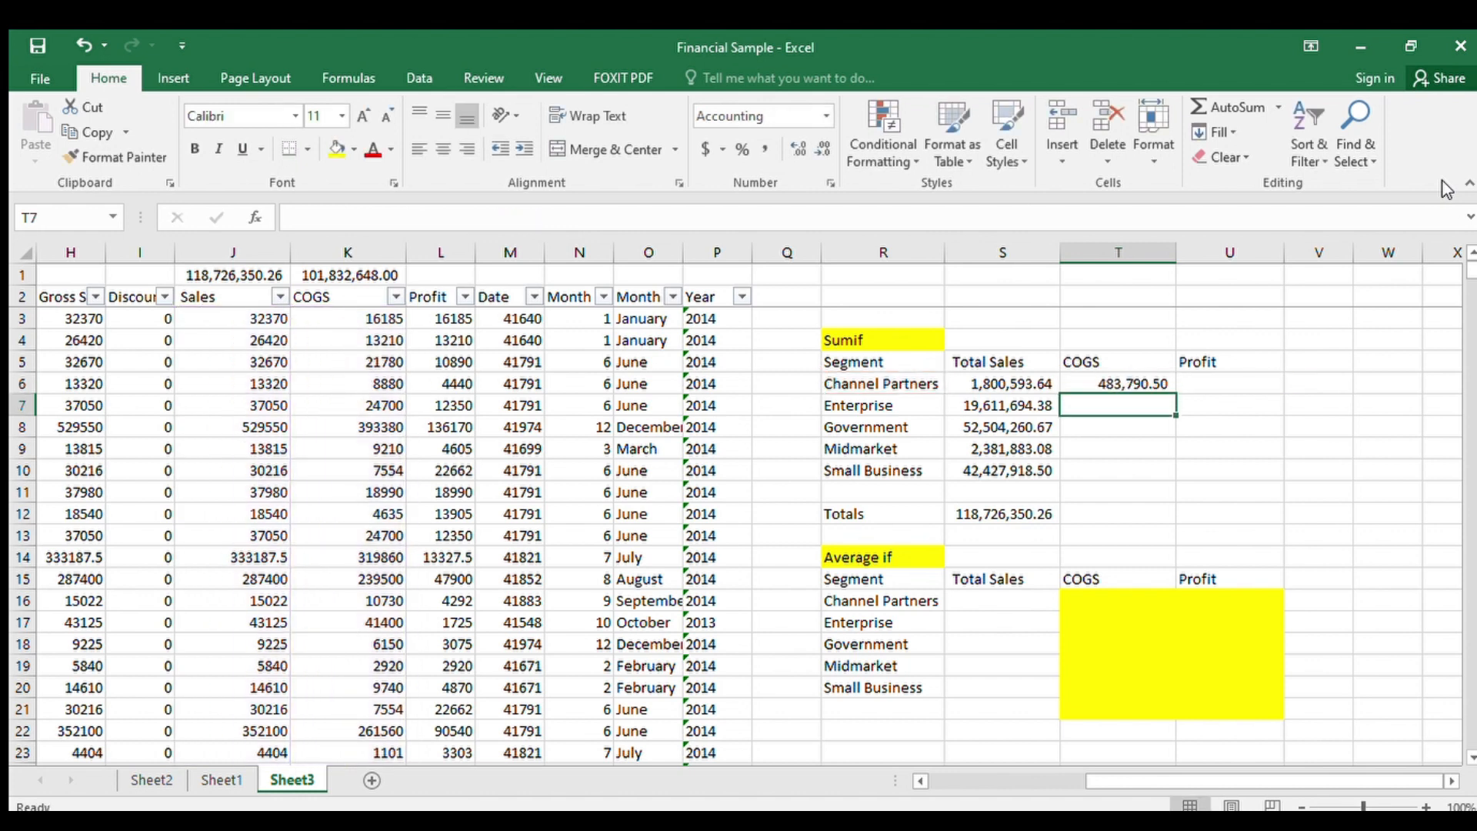
- Copy the COGS formula from T6 to Enterprise through Small Business in T7:T10
key("Up")
key("ctrl+c")
key("Down")
key("shift+Down")
key("shift+Down")
key("shift+Down")
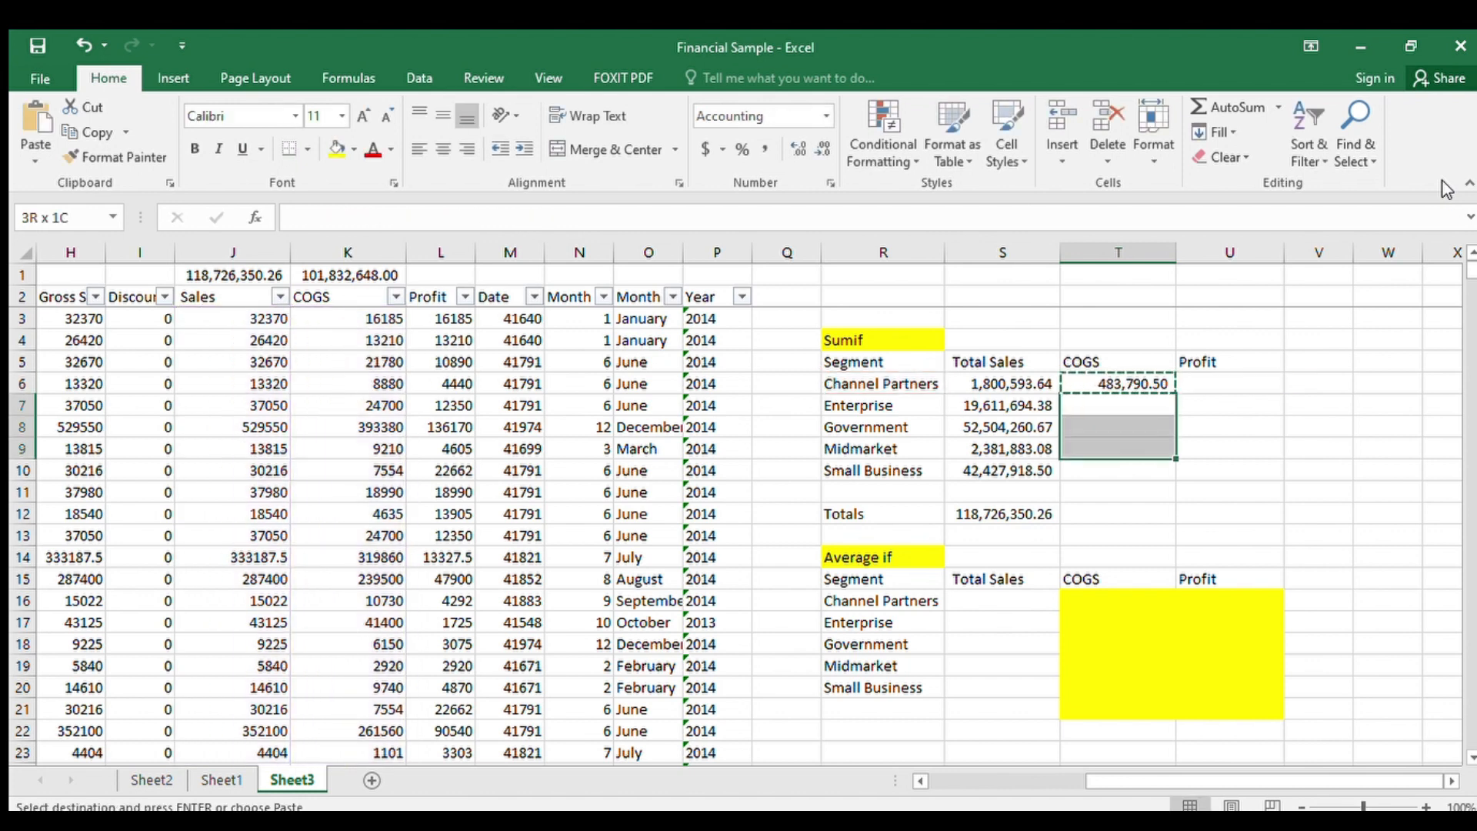
key("ctrl+v")
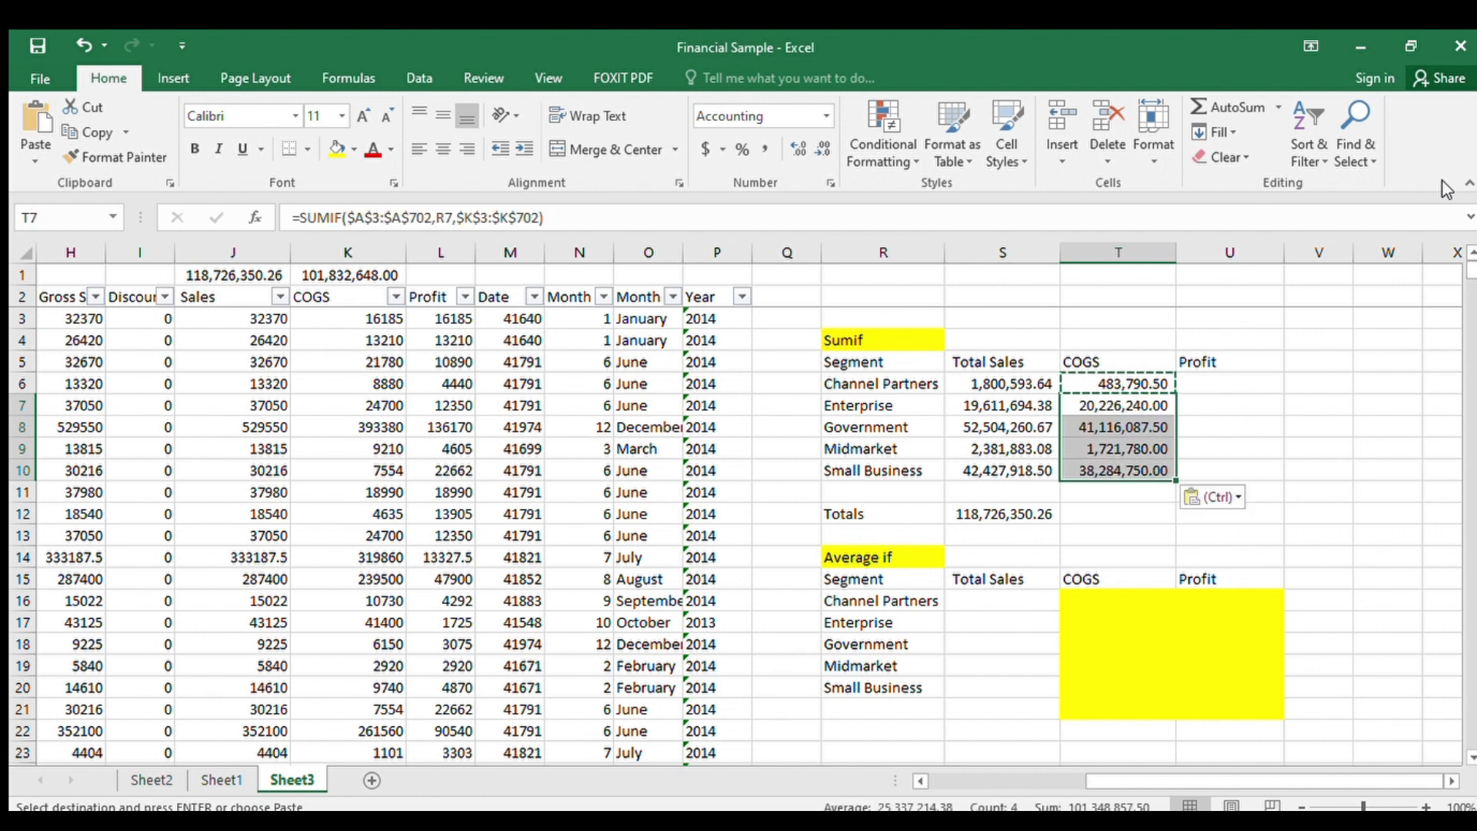
- Copy the sales total formula from S12 to the COGS total in T12 and check the result
key("Down")
key("Down")
key("Down")
key("Down")
key("Down")
key("Left")
key("ctrl+c")
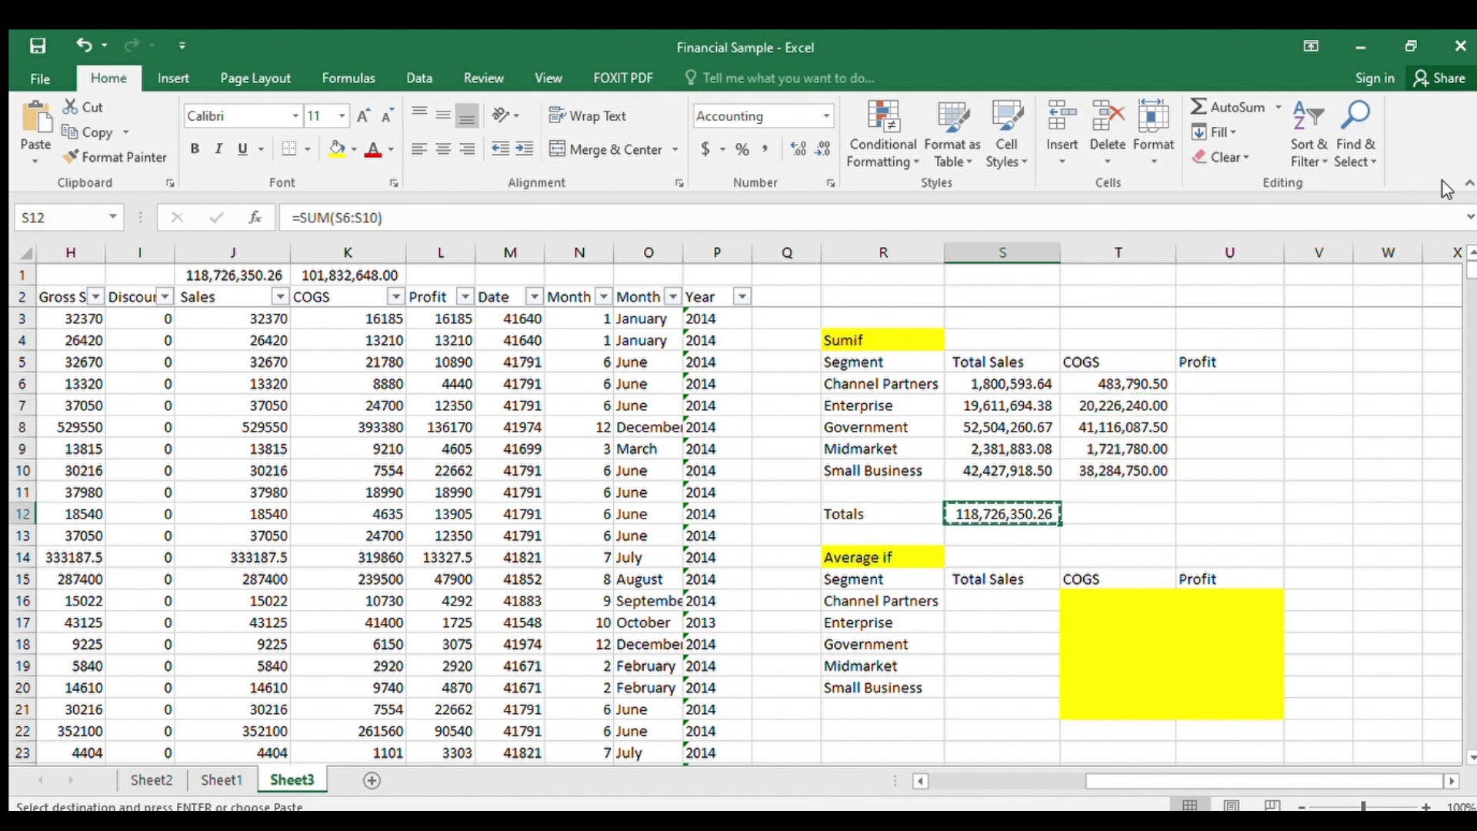
key("Right")
key("ctrl+v")
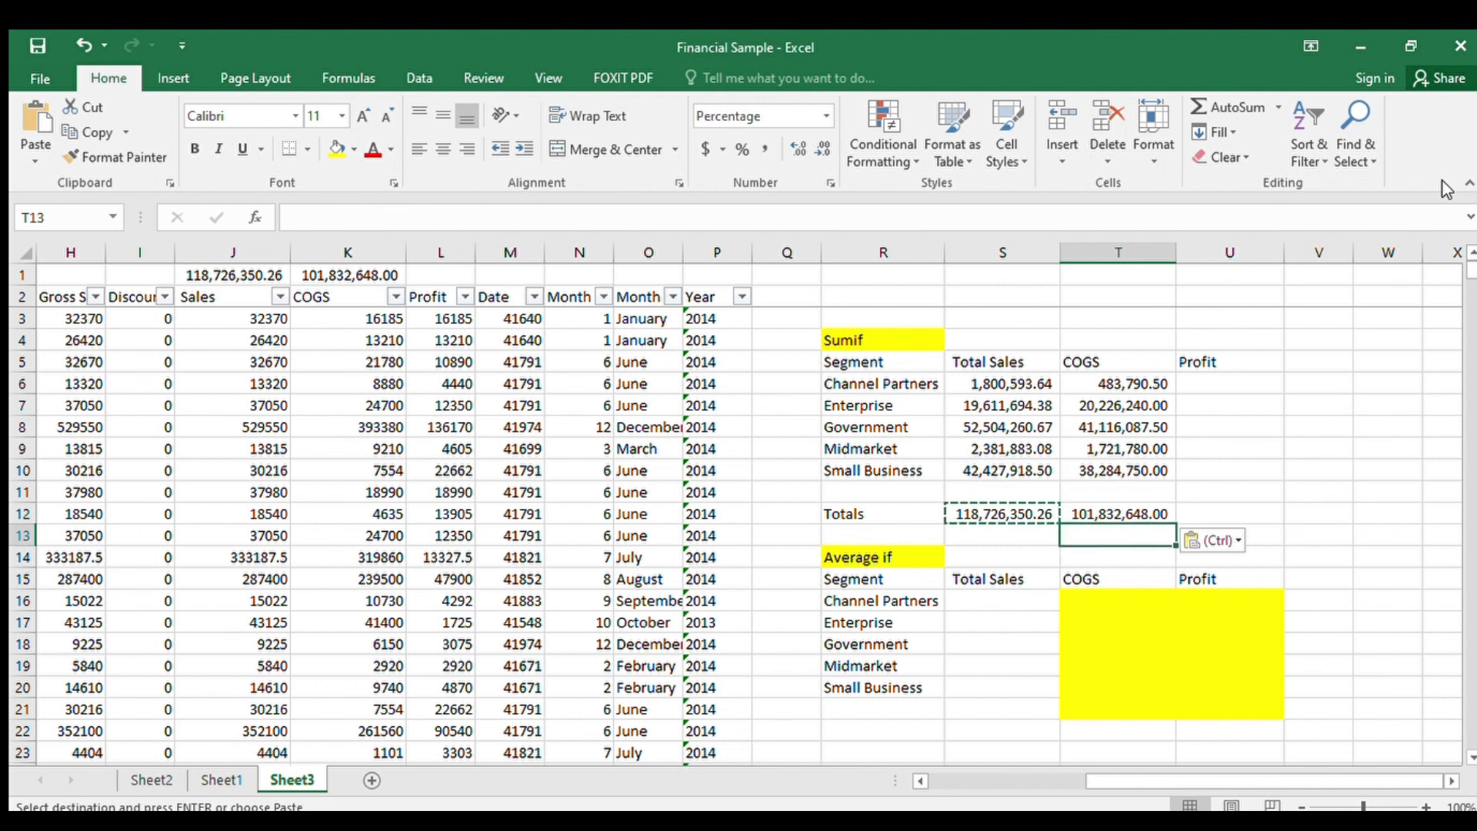
key("F2")
key("Escape")
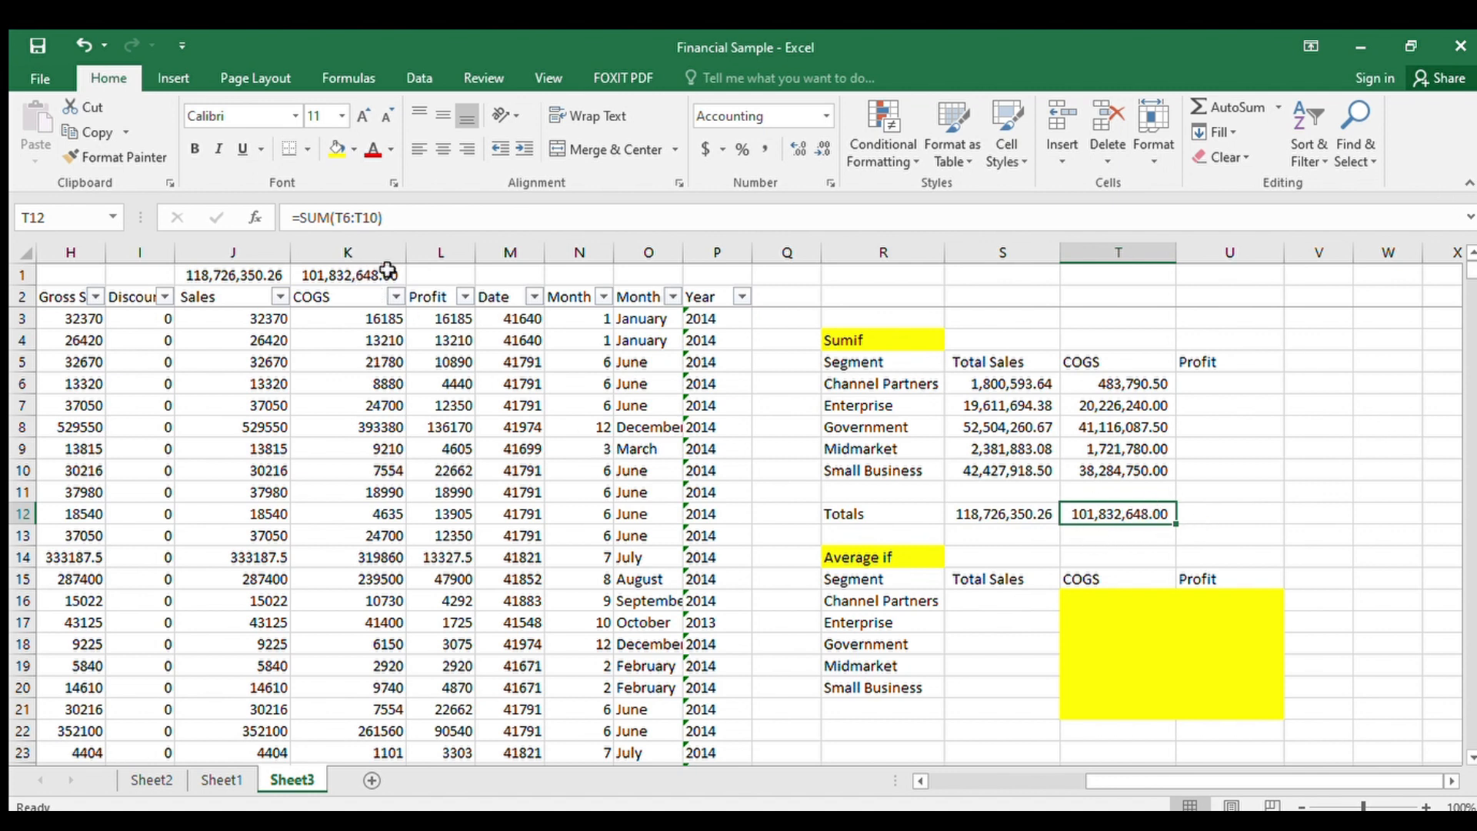
- Calculate the overall profit margin in U13 by dividing total profit in U12 by total sales in S12
left_click(1222, 360)
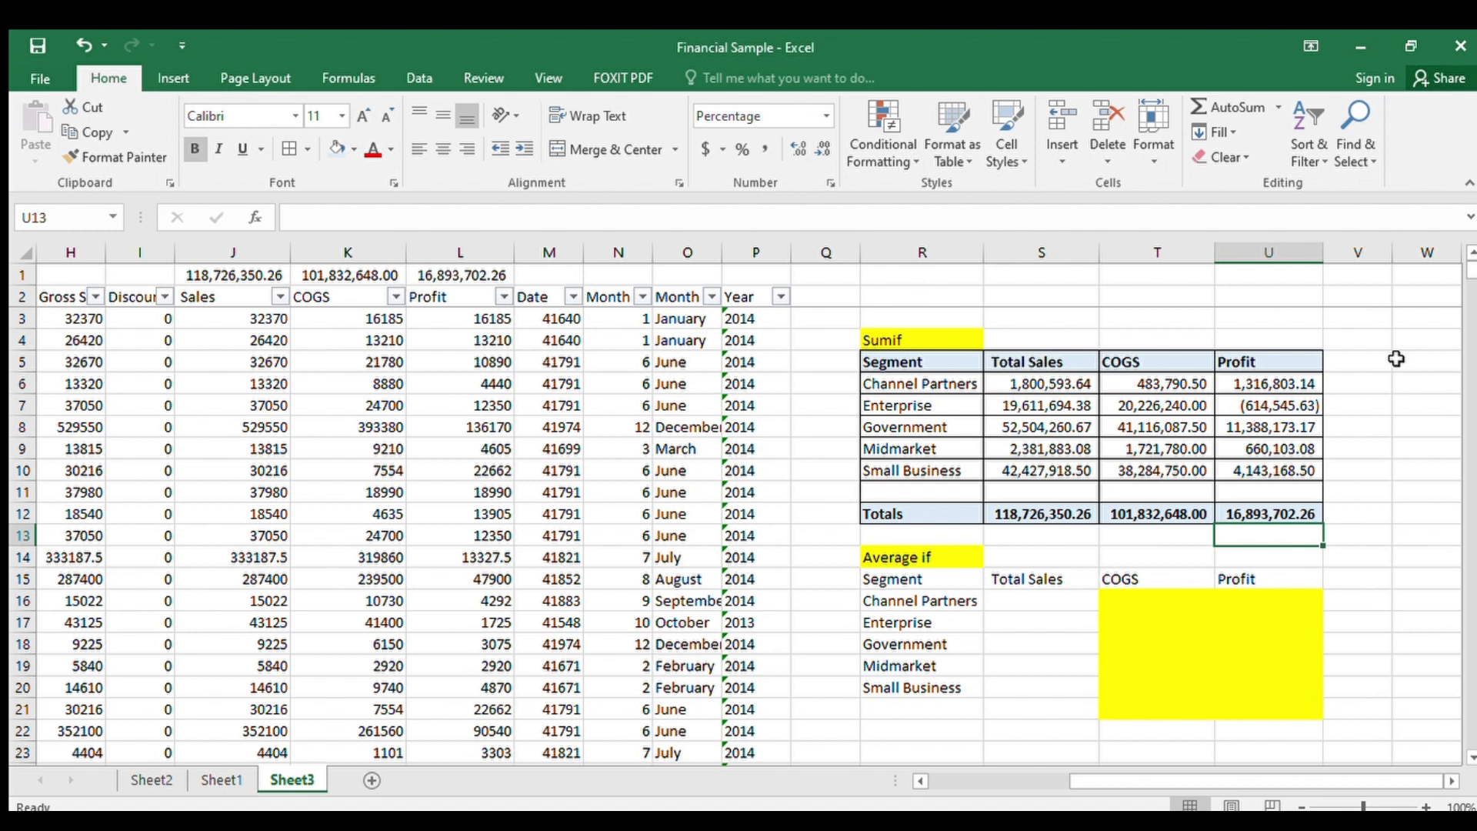
type("=")
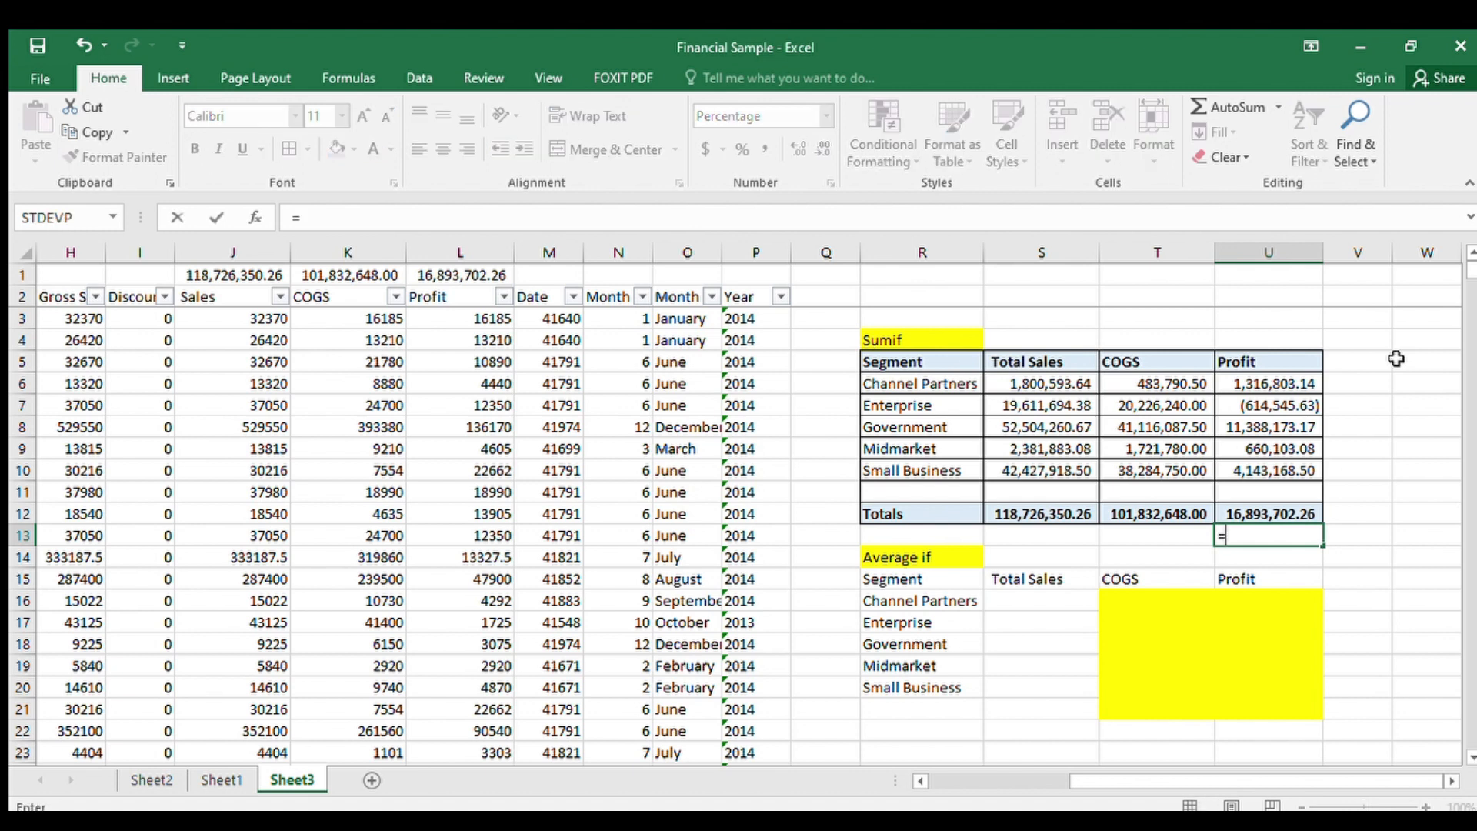
key("Left")
key("Up")
key("Up")
key("Down")
key("Left")
key("Right")
key("Right")
type("/")
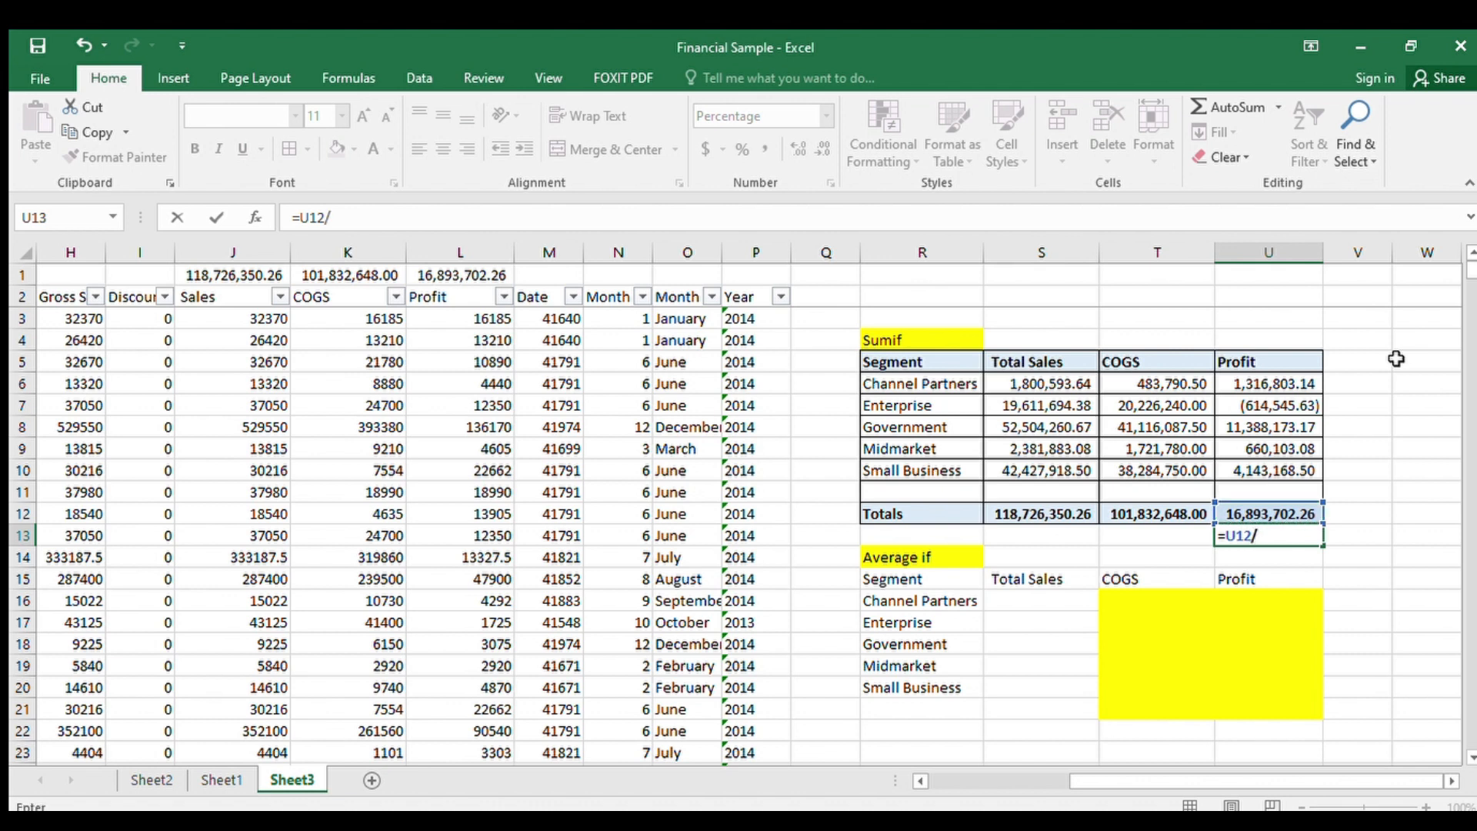
key("Left")
key("Left")
key("Up")
key("Return")
key("Up")
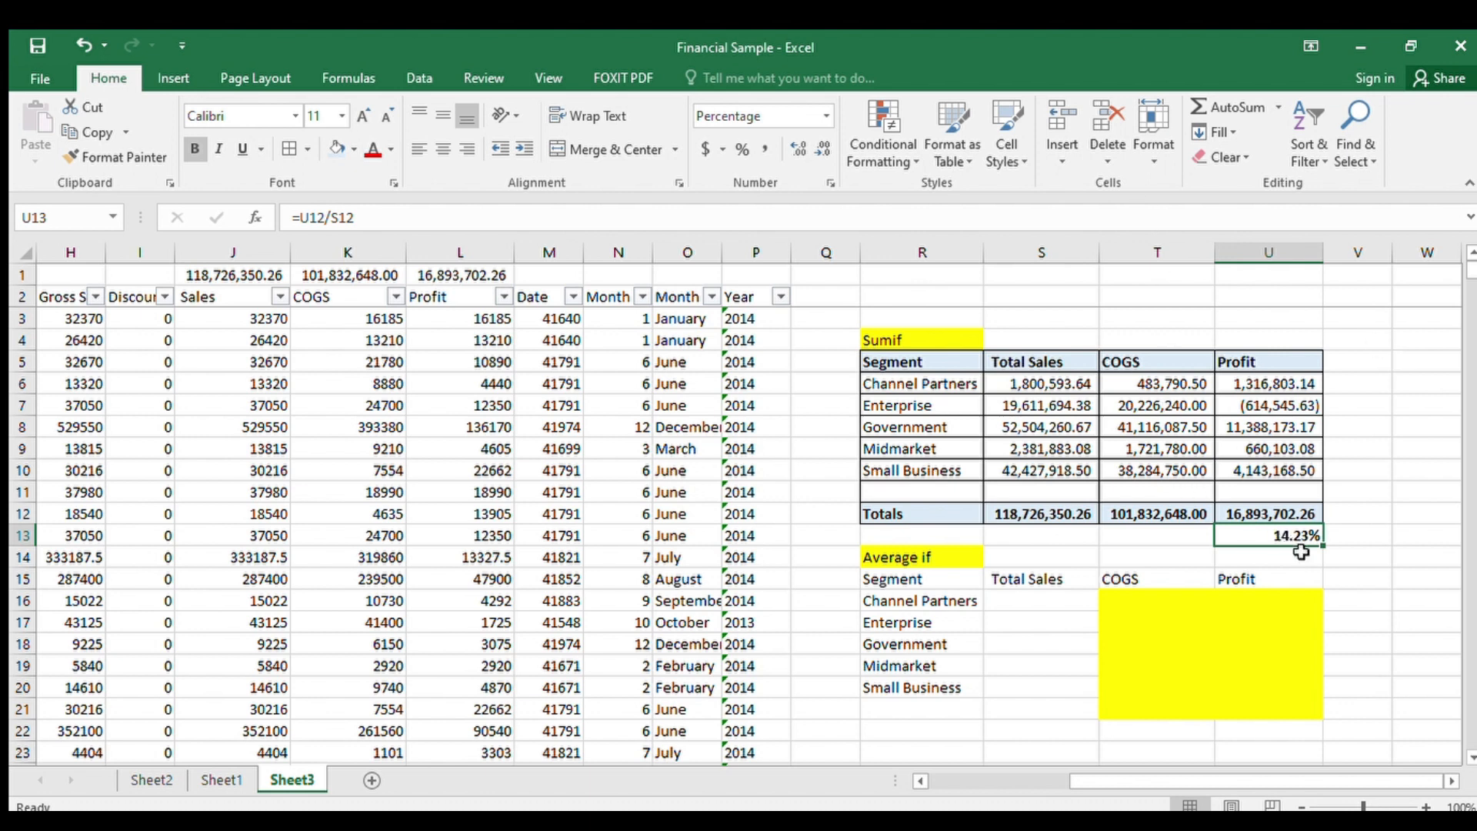
left_click(1163, 534)
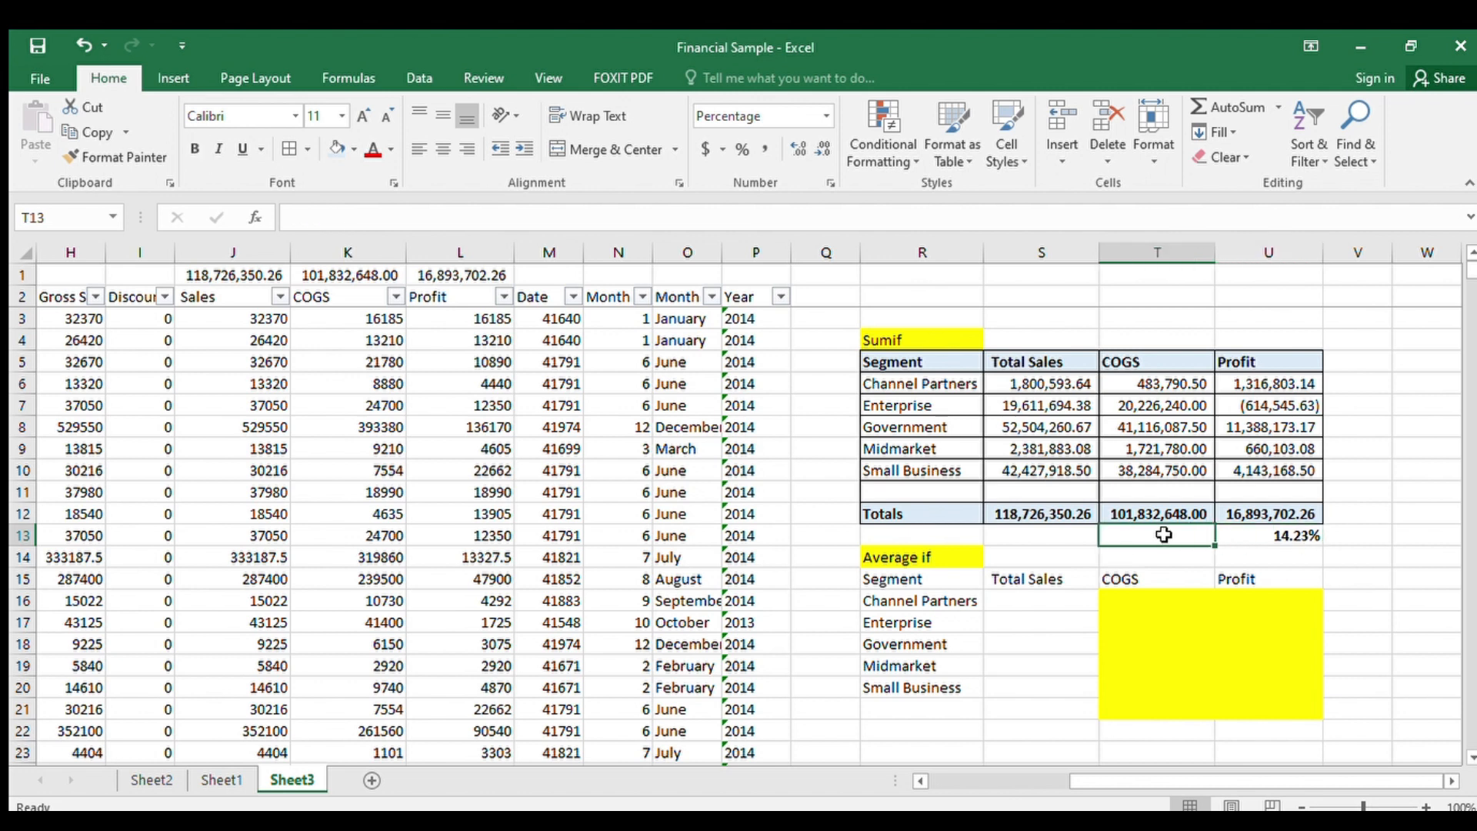
- Examine the profit margin in U13 and compare the Sumif table with the Average if table in R15:U21
left_click(1260, 544)
left_click(1146, 538)
left_click(1270, 557)
left_click(1381, 501)
left_click(1277, 535)
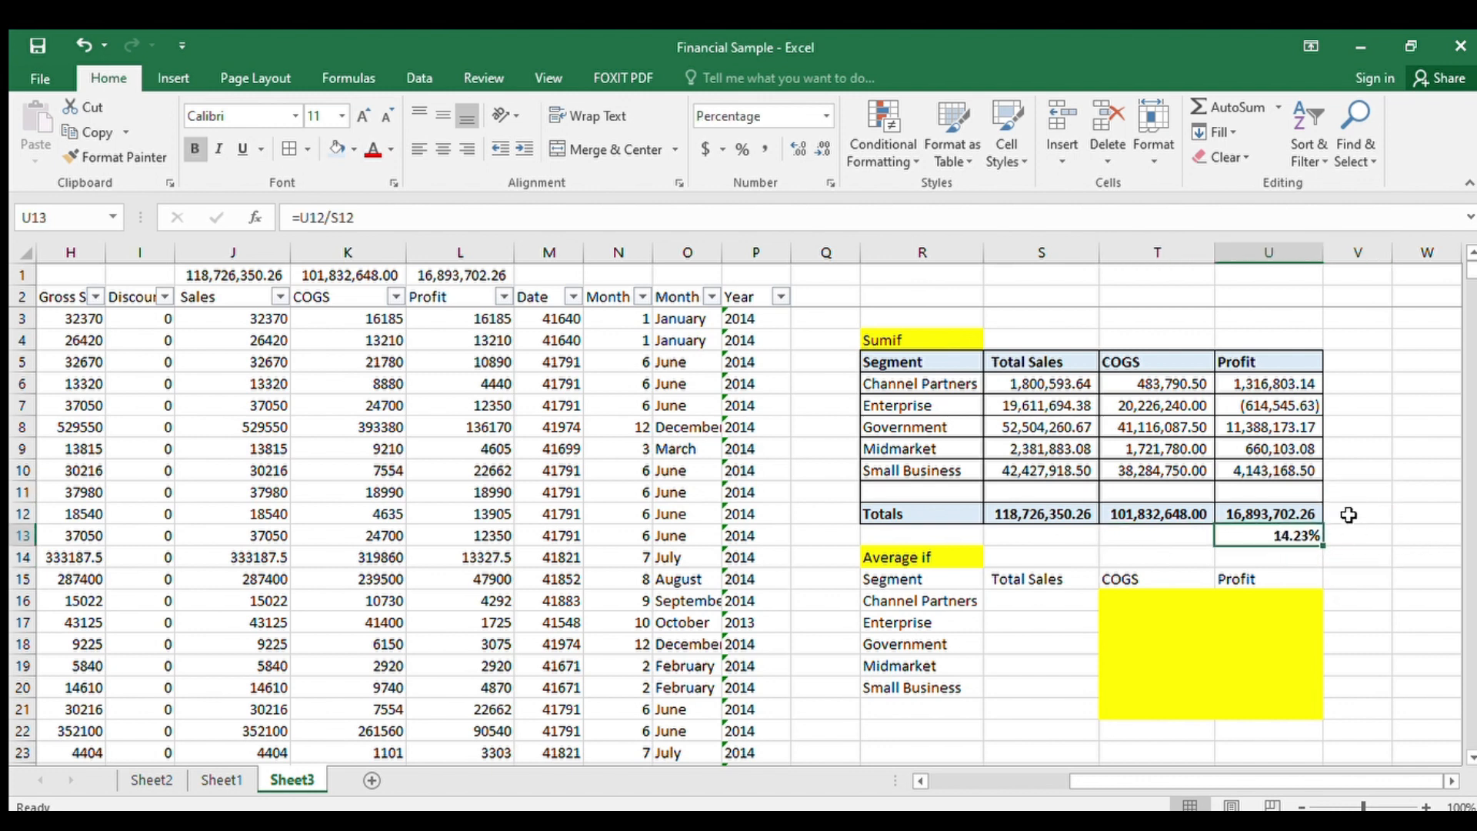
scroll(1308, 525, "down", 1)
left_click(938, 572)
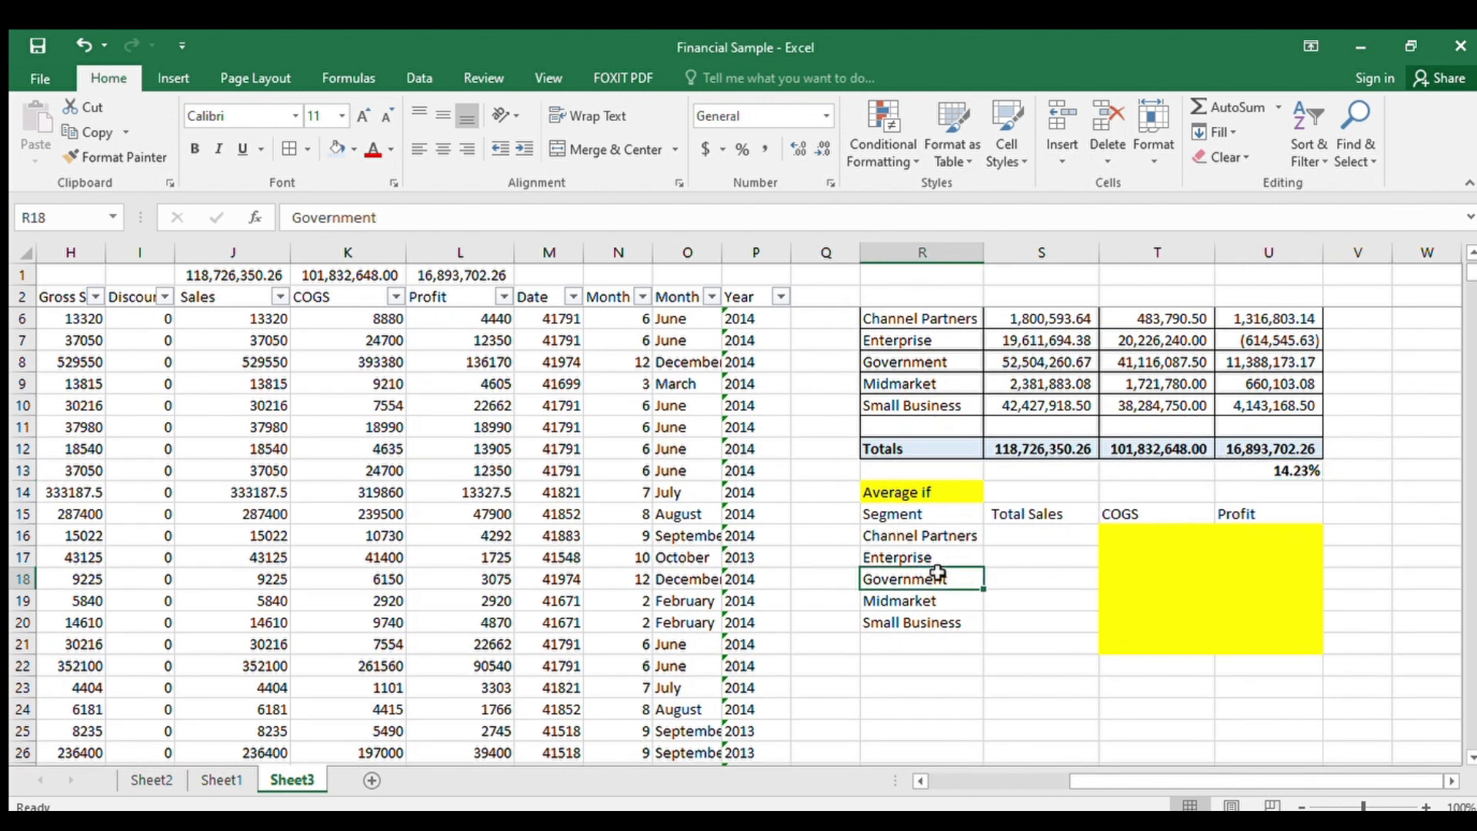
scroll(938, 531, "up", 1)
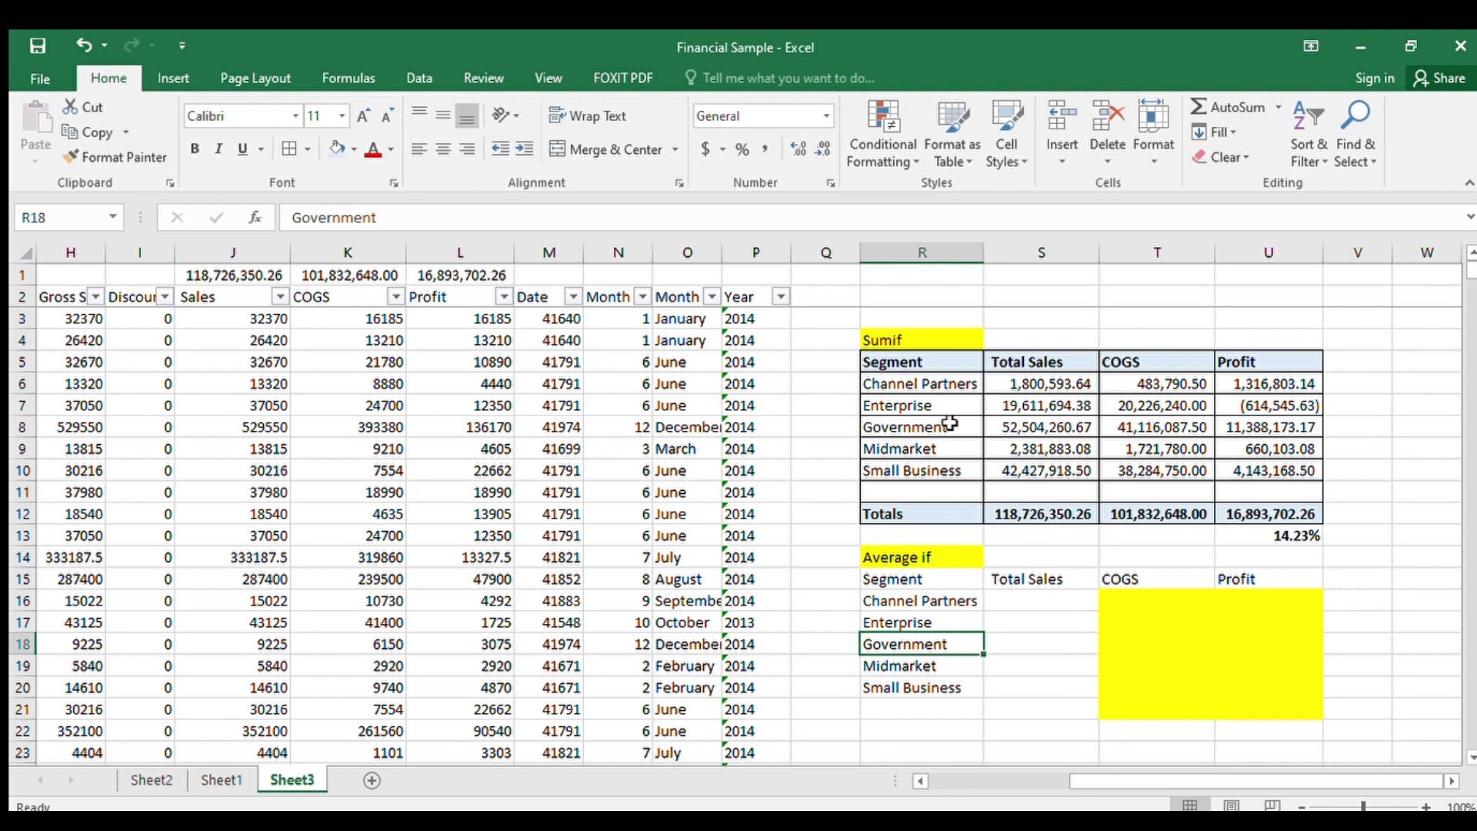
left_click_drag(920, 579, 1263, 706)
scroll(1263, 705, "down", 1)
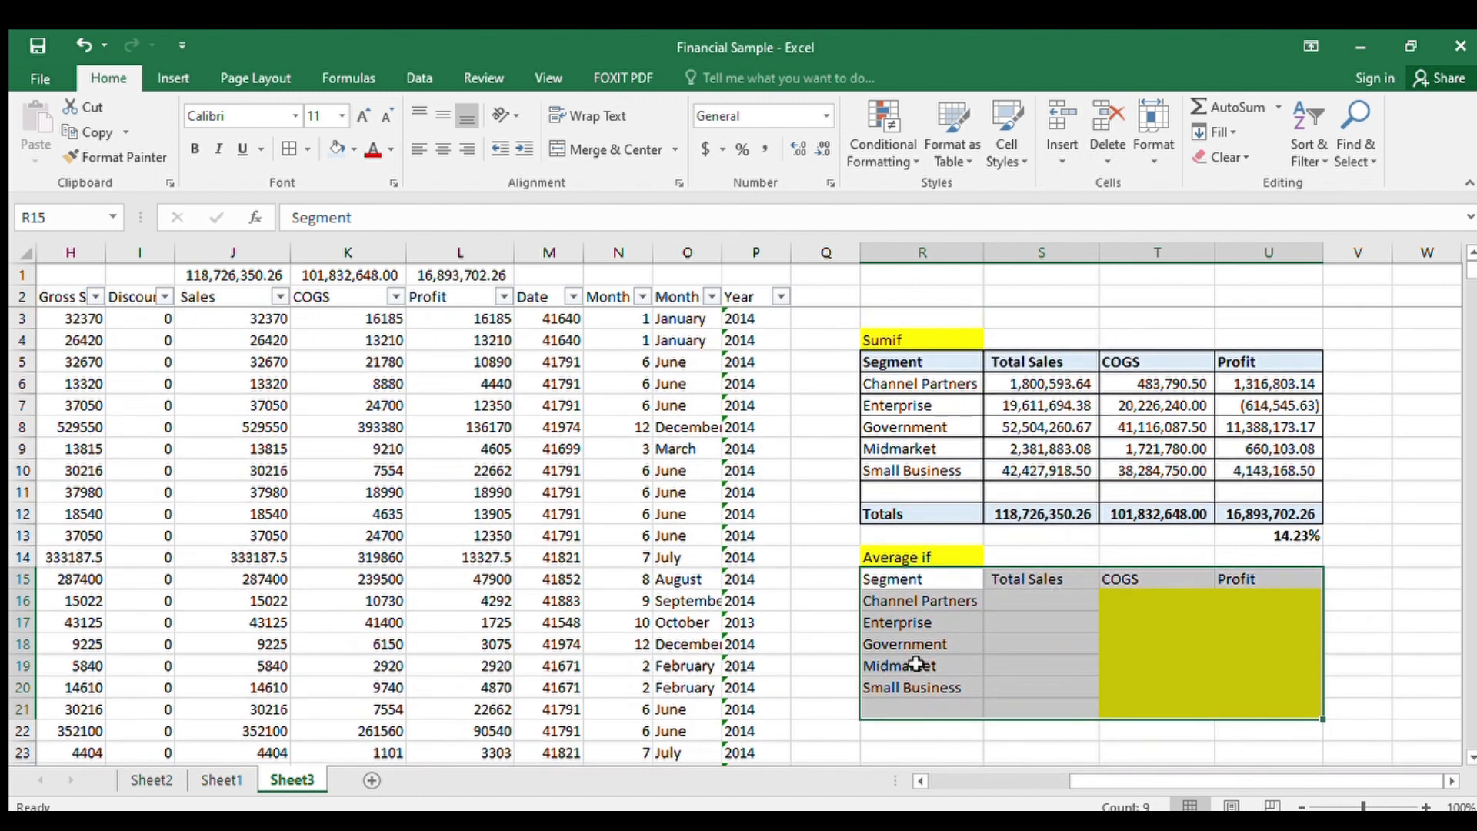
left_click(919, 644)
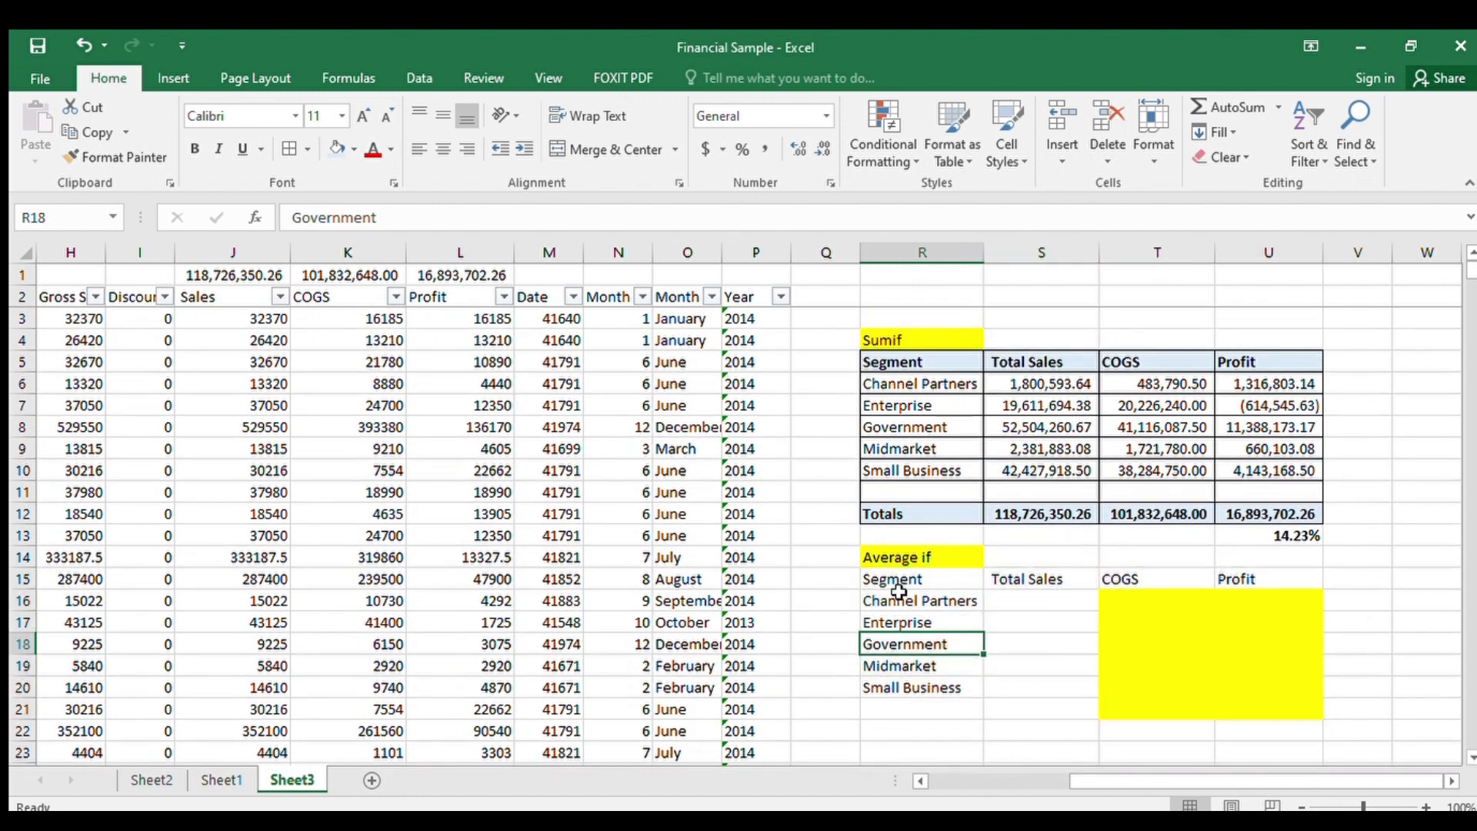
left_click(1040, 622)
left_click(1050, 445)
left_click(1071, 363)
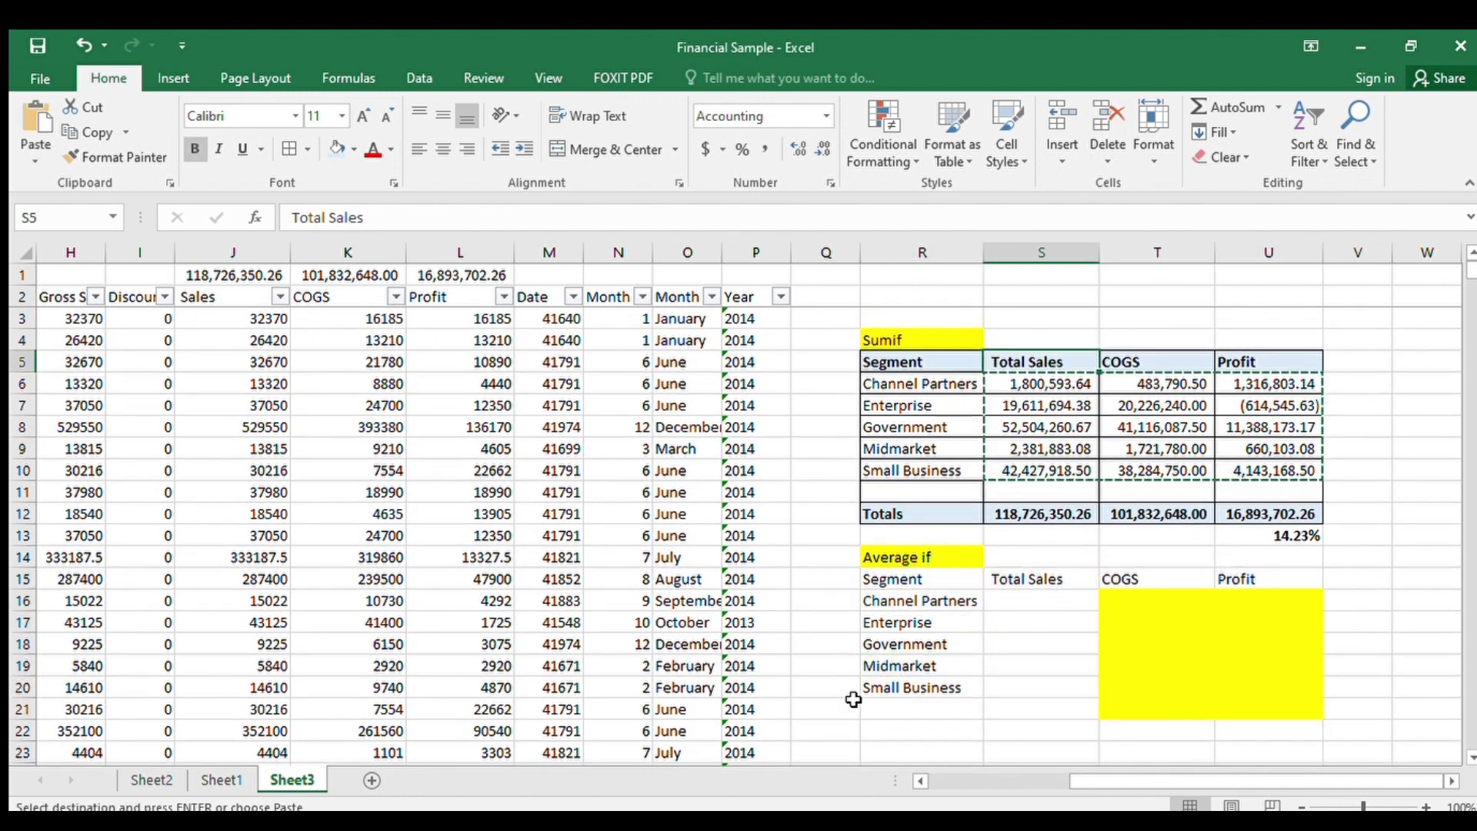
left_click(1003, 604)
type("=")
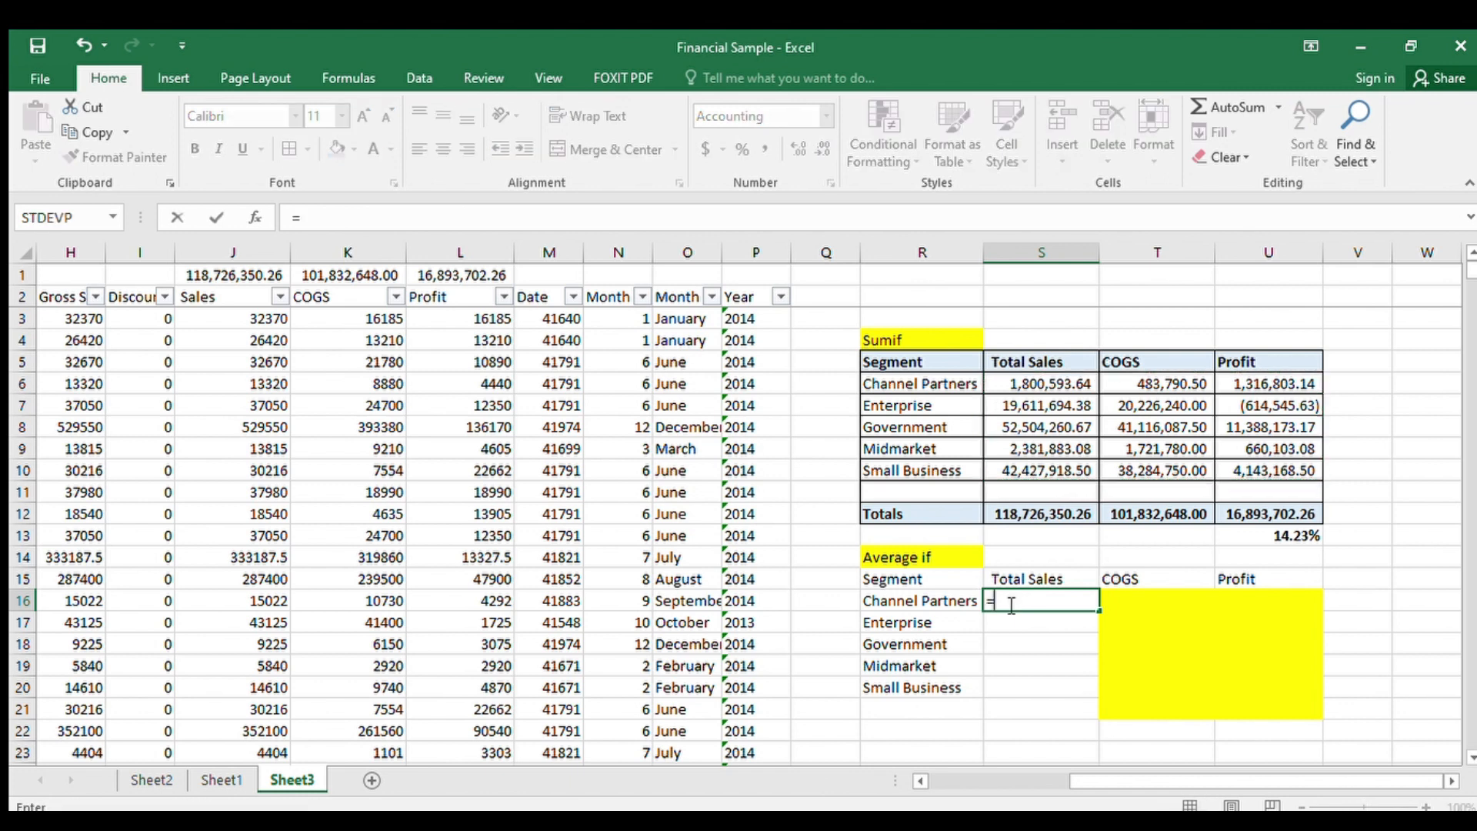
type("average if")
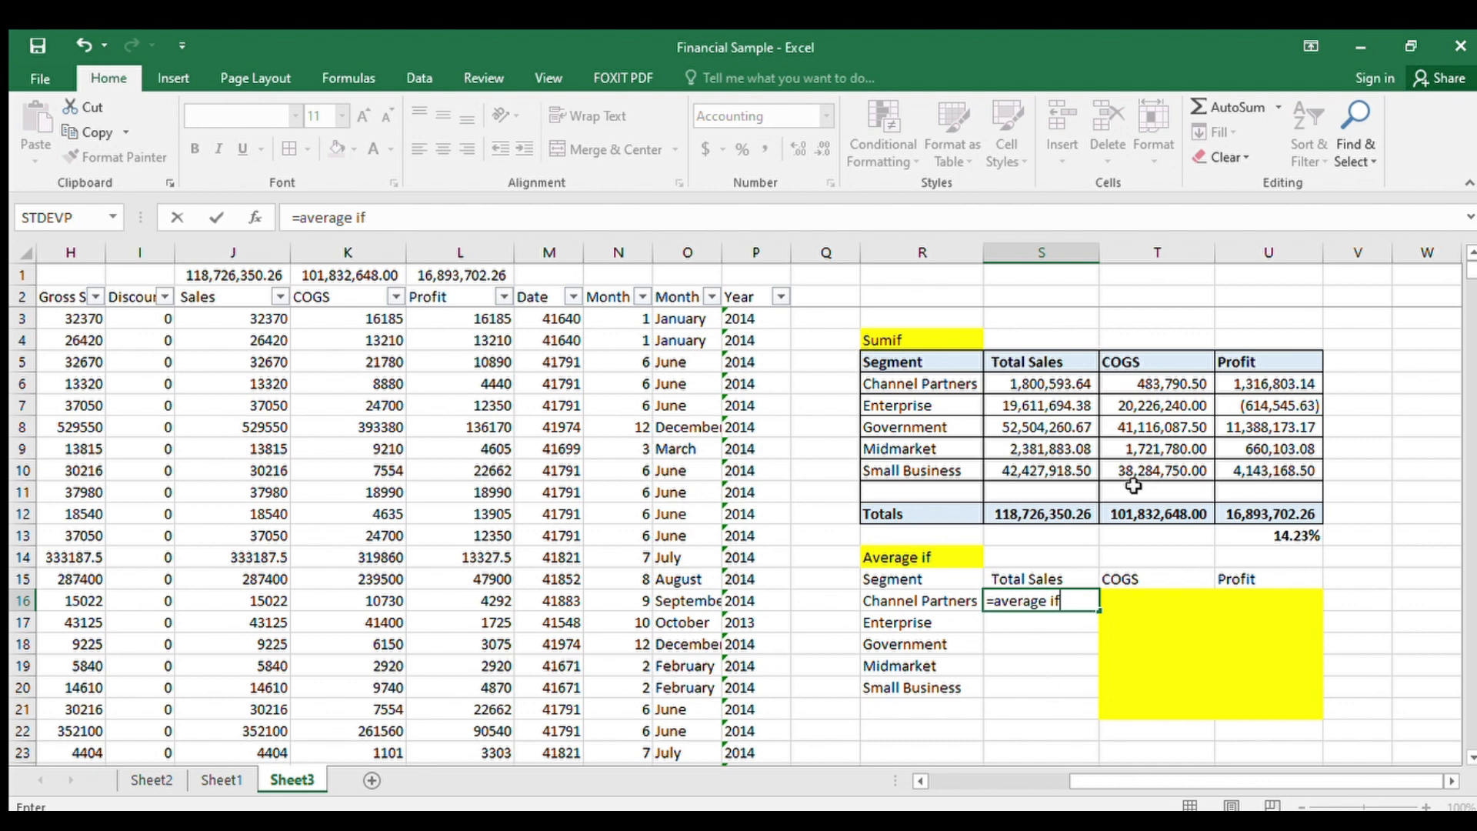
key("BackSpace")
key("BackSpace")
key("BackSpace")
key("BackSpace")
key("BackSpace")
key("BackSpace")
key("BackSpace")
key("BackSpace")
key("BackSpace")
key("BackSpace")
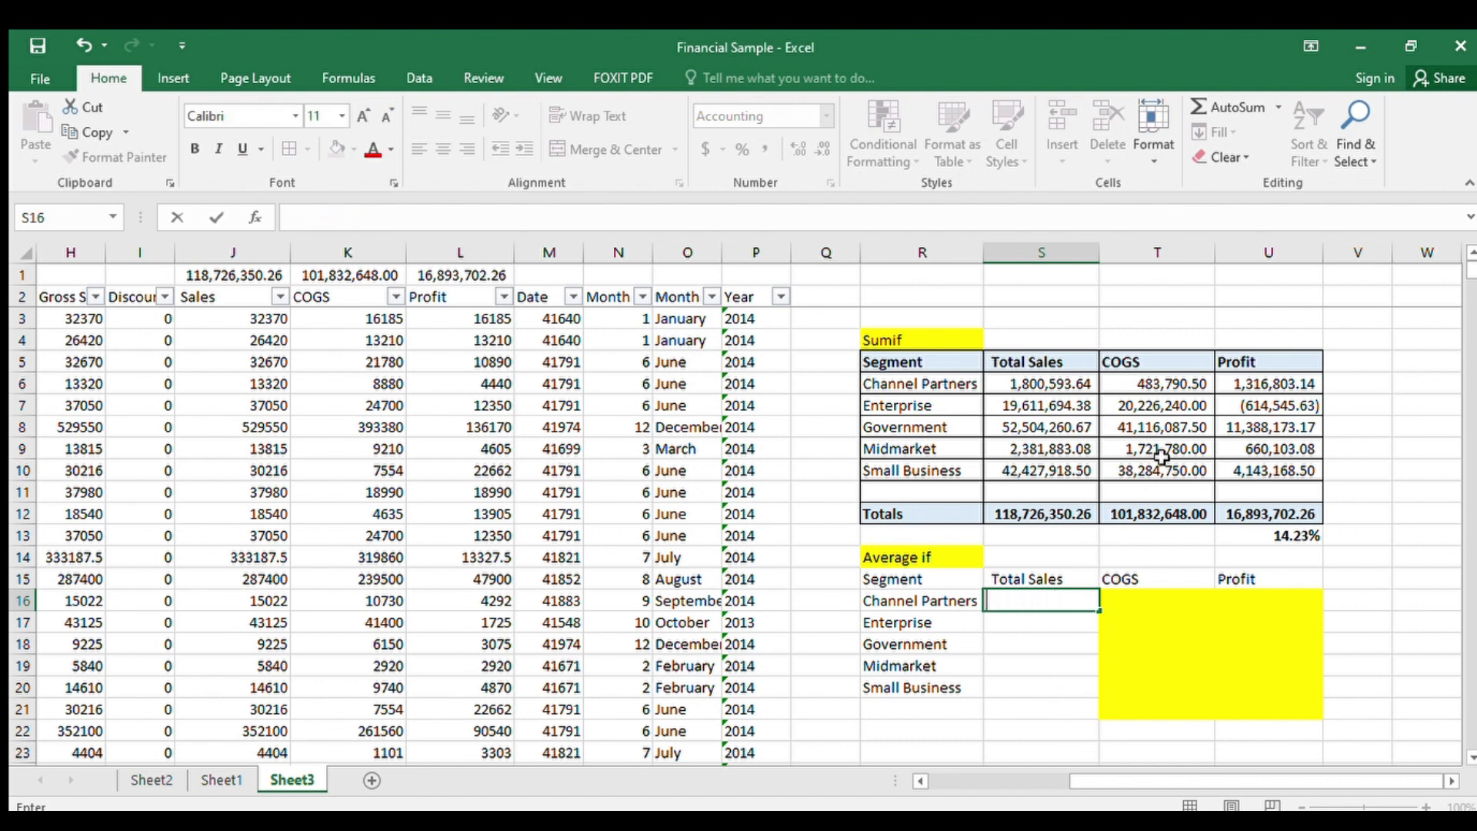
- Begin an AVERAGEIF formula in S16 with the Segment data A3:A702 as range, making its end cell absolute as $A$702
type("=averageif(")
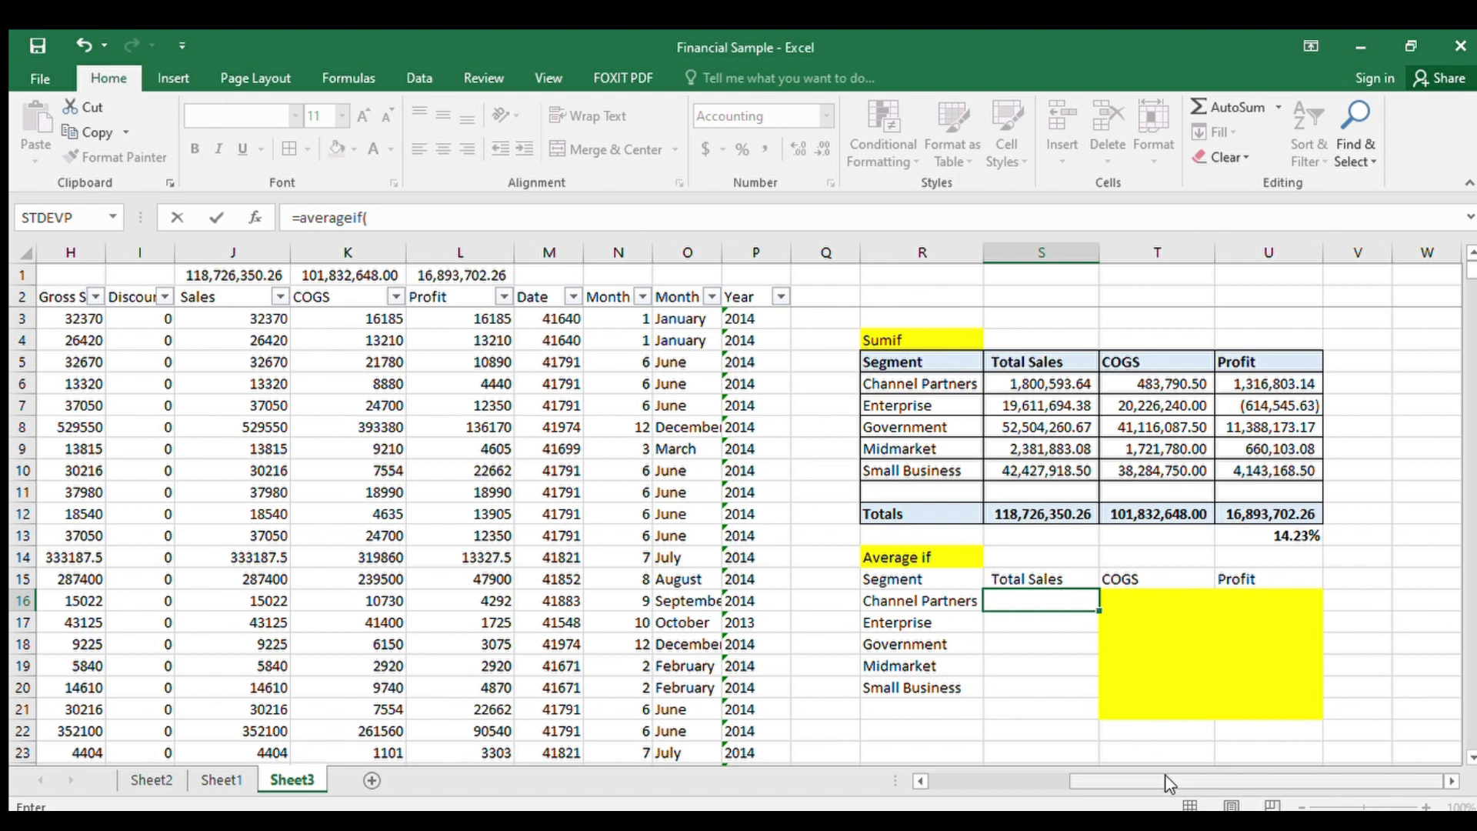
left_click_drag(1164, 778, 932, 783)
left_click(59, 297)
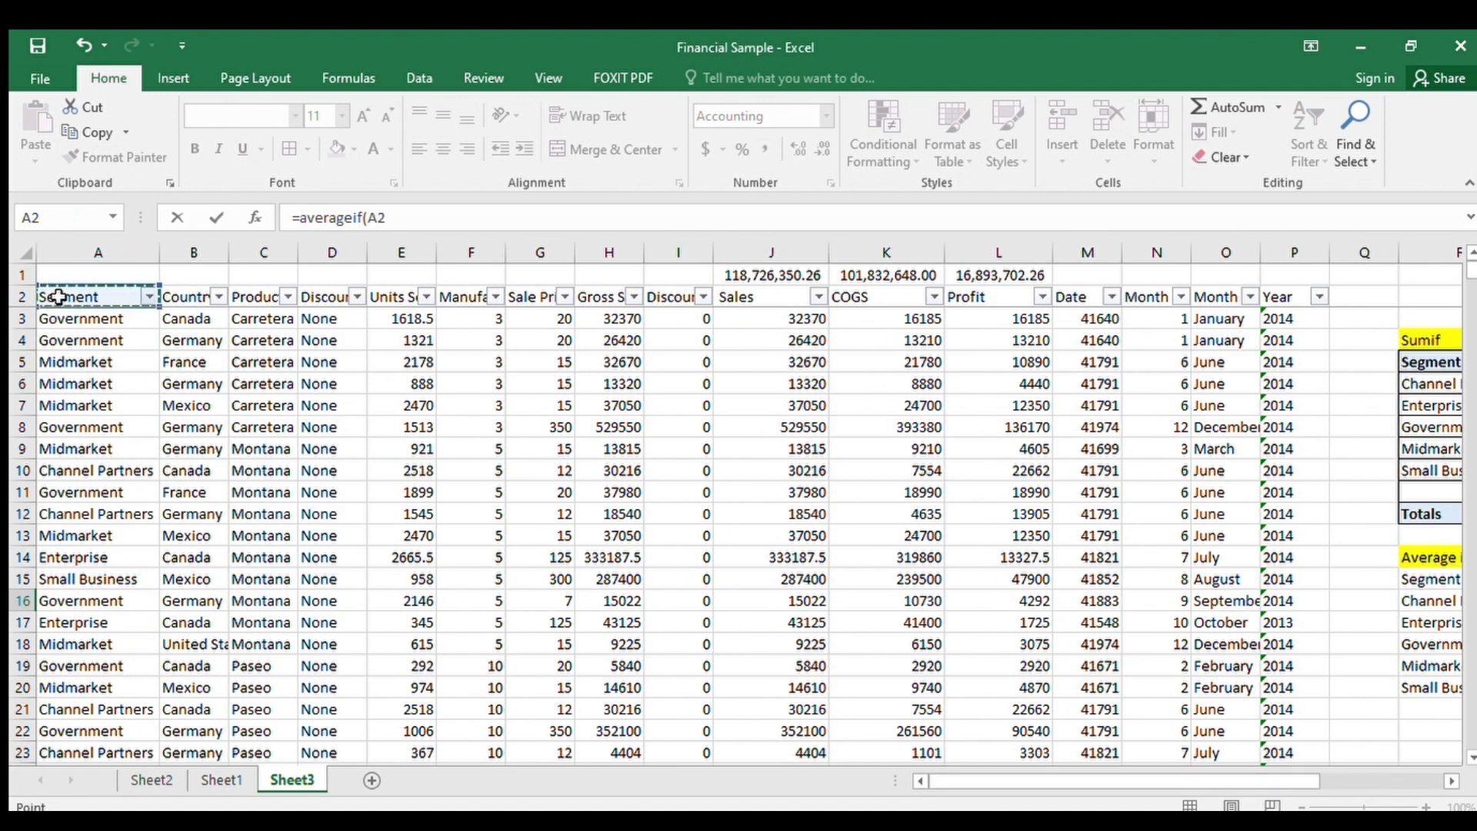
key("Down")
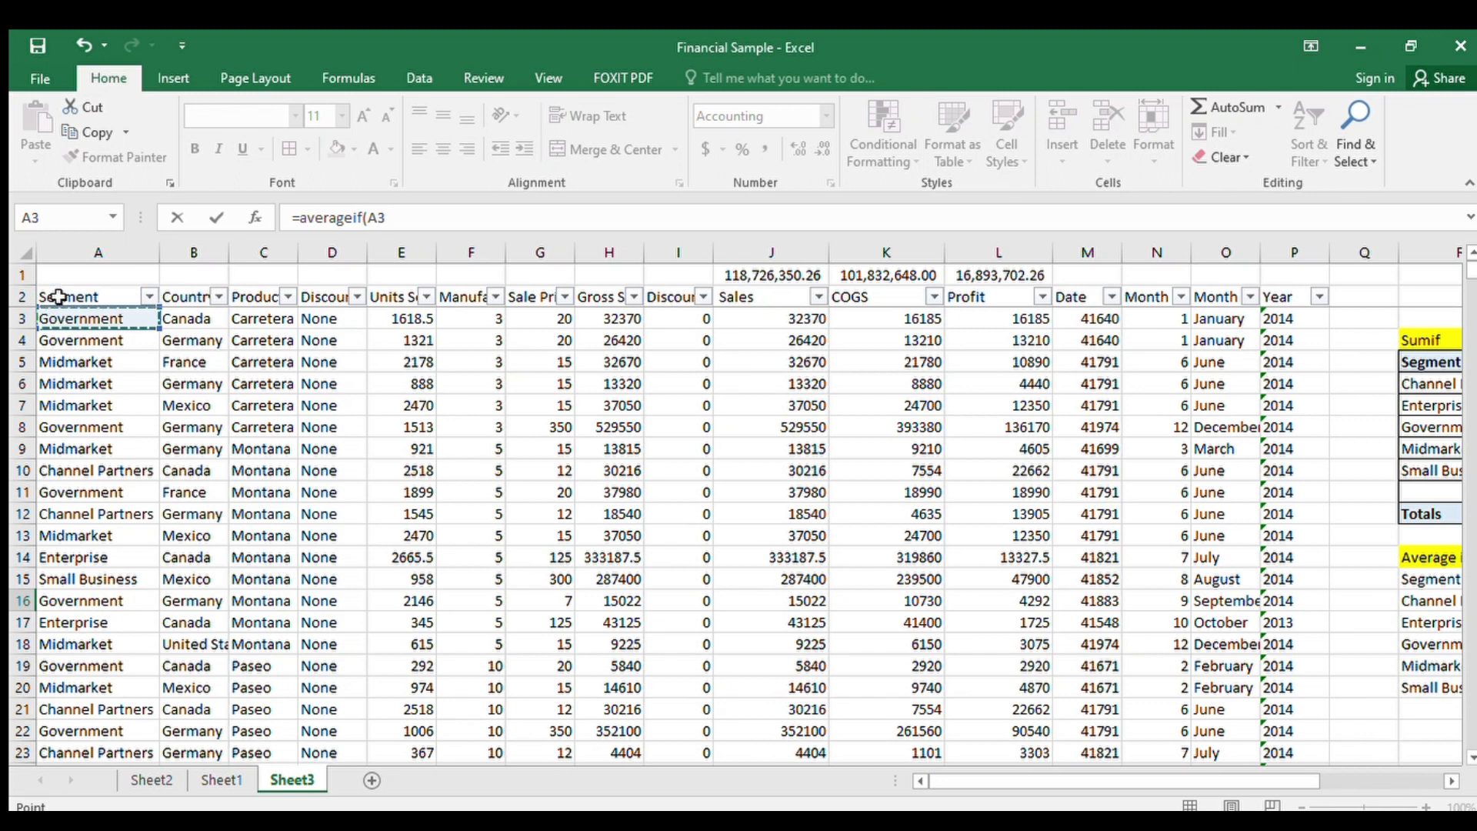
key("shift+Down")
key("End")
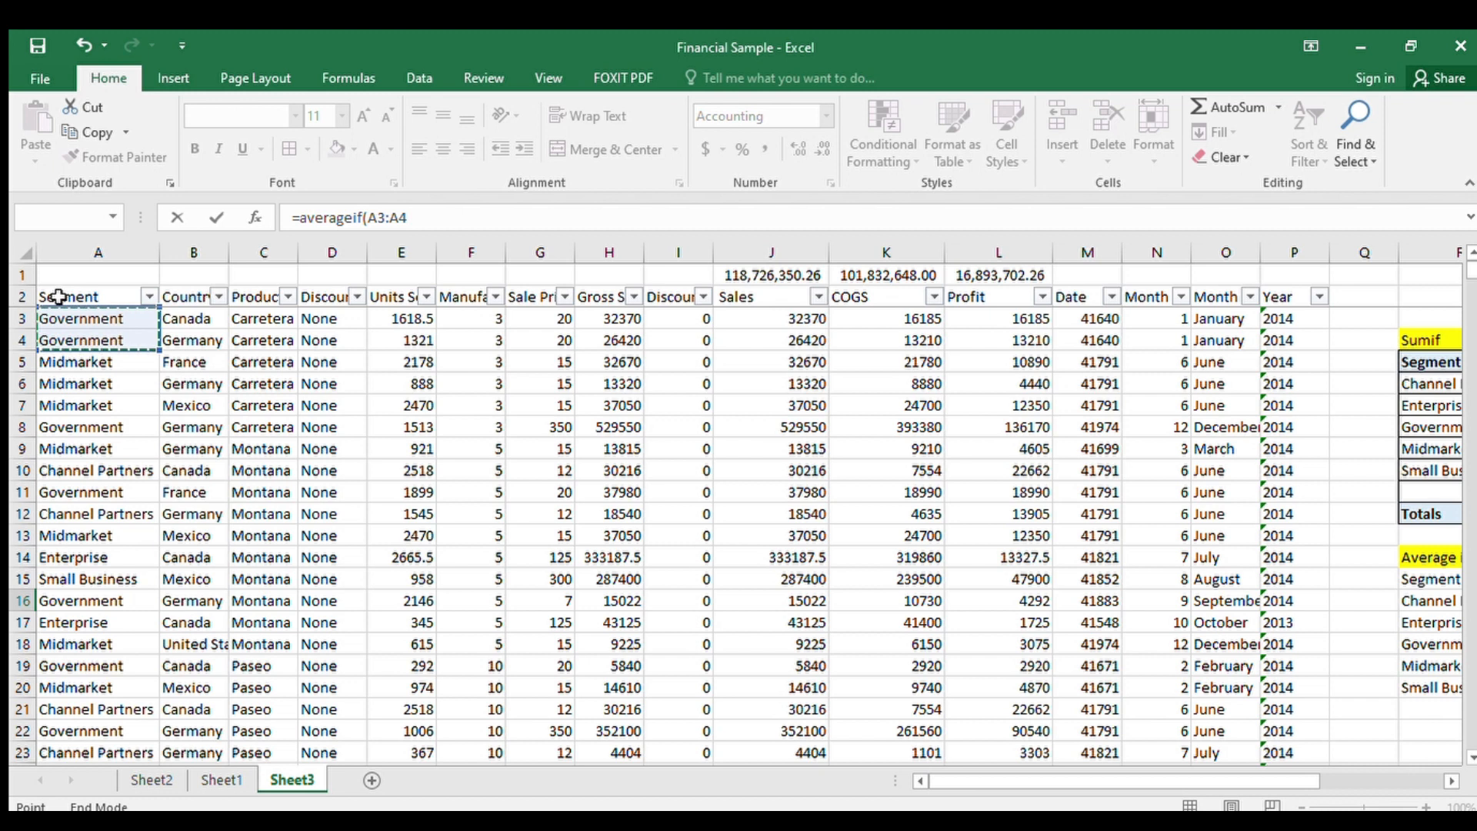
key("shift+Down")
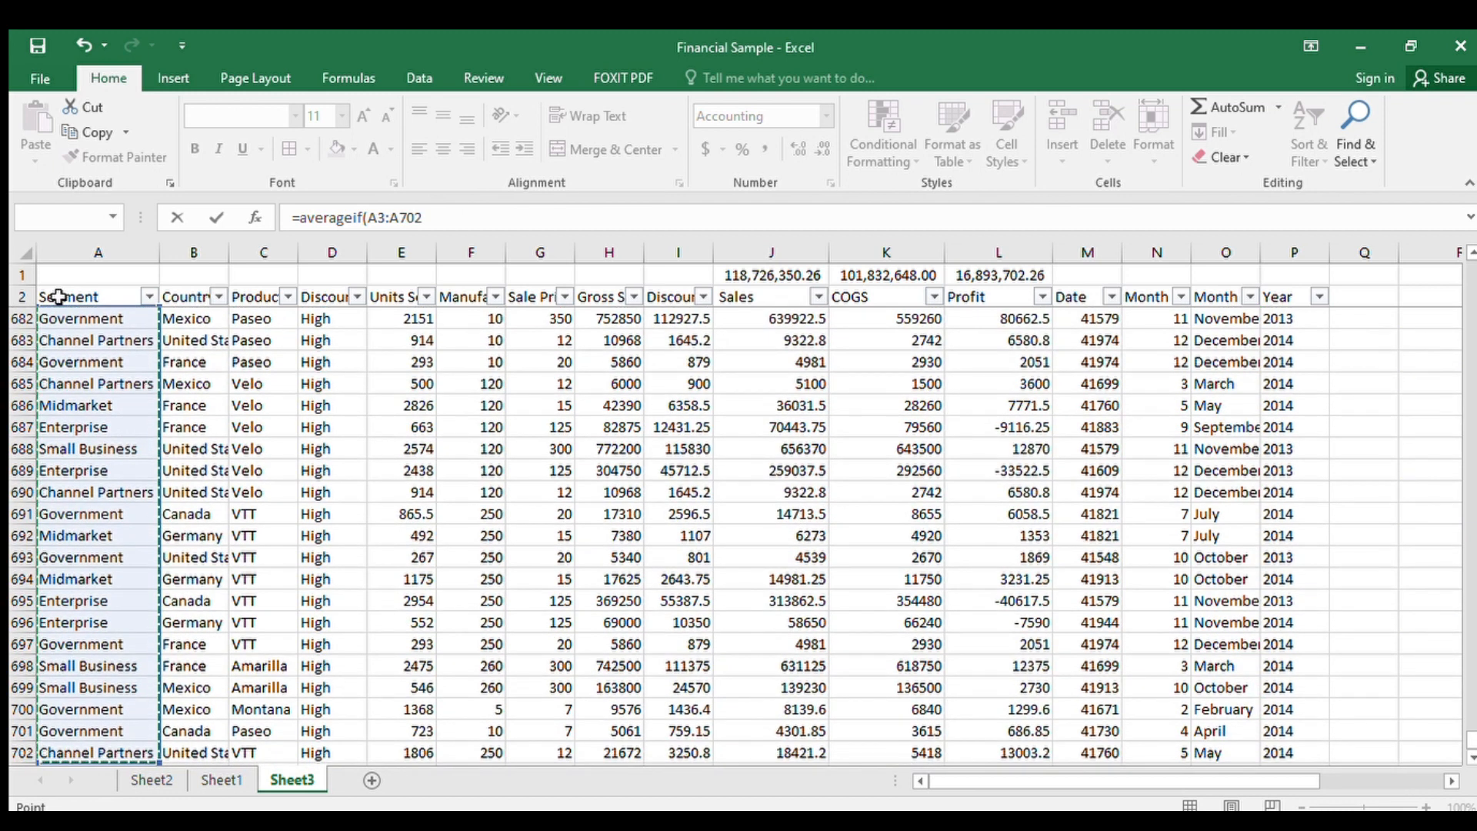
left_click(441, 219)
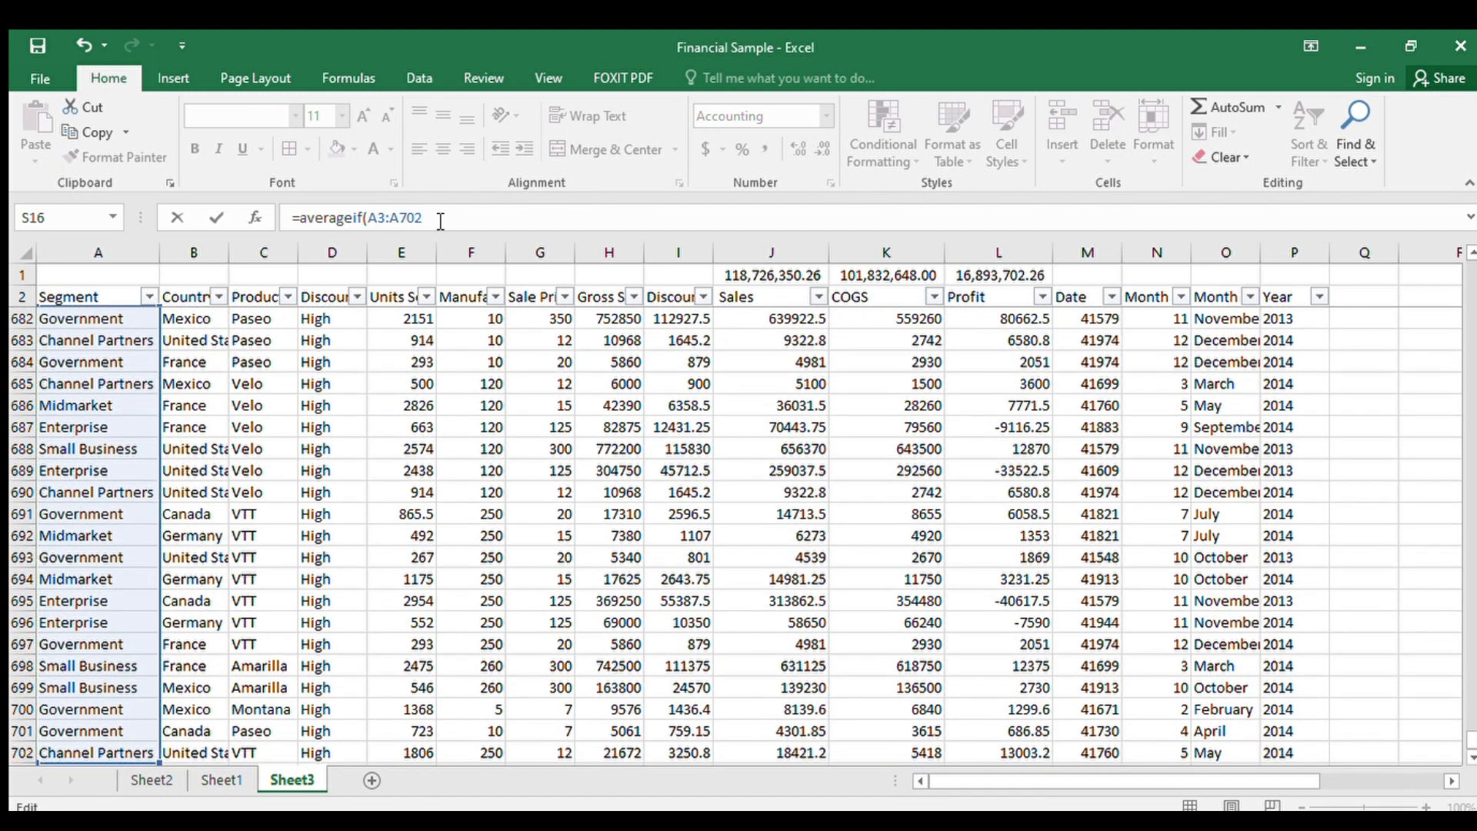
key("F4")
- Add Channel Partners in R16 as the criterion of the AVERAGEIF formula
left_click_drag(1472, 733, 1471, 265)
scroll(1417, 493, "down", 1)
left_click_drag(1151, 779, 1321, 778)
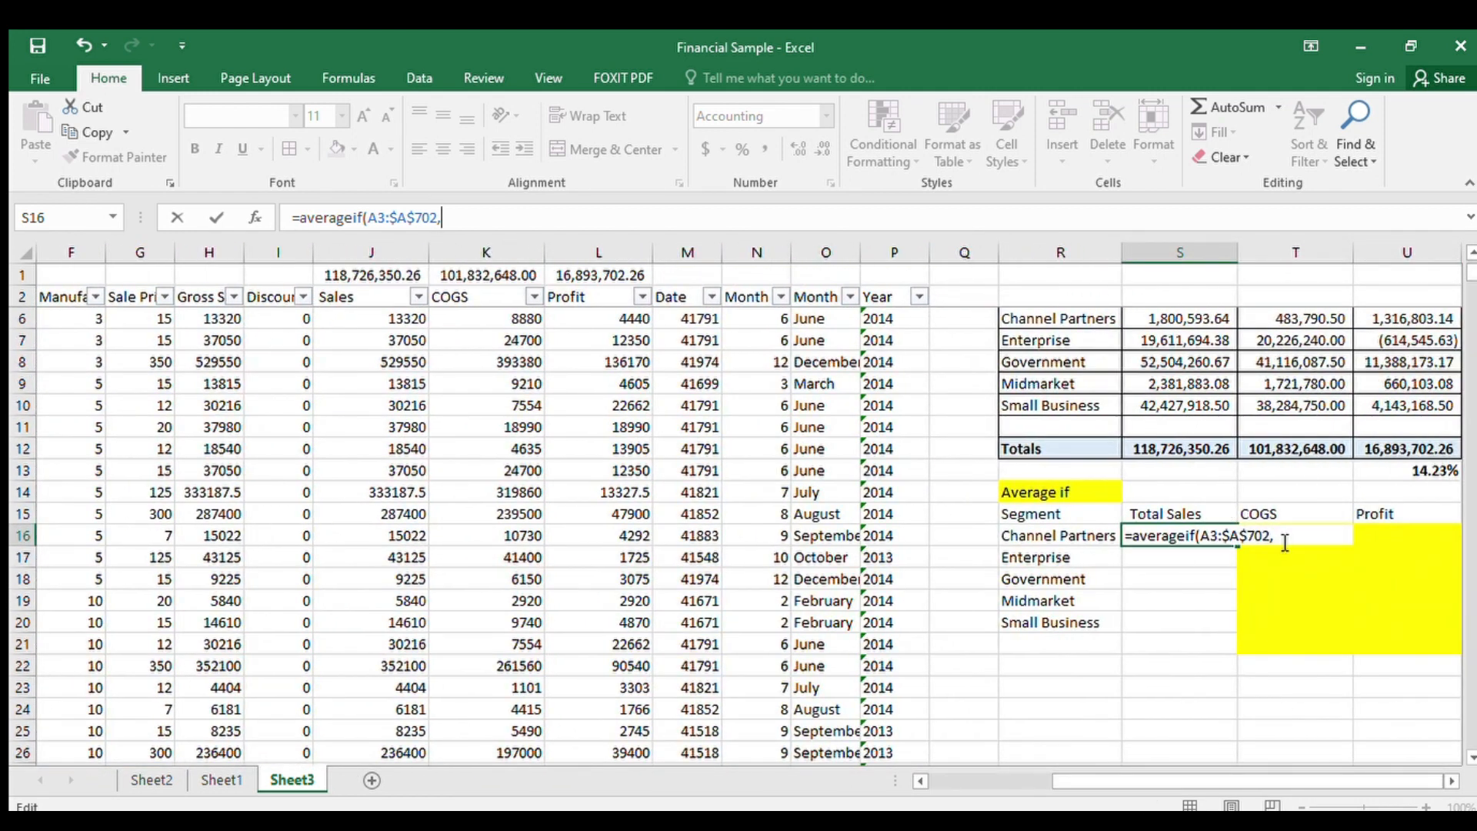
left_click(1043, 534)
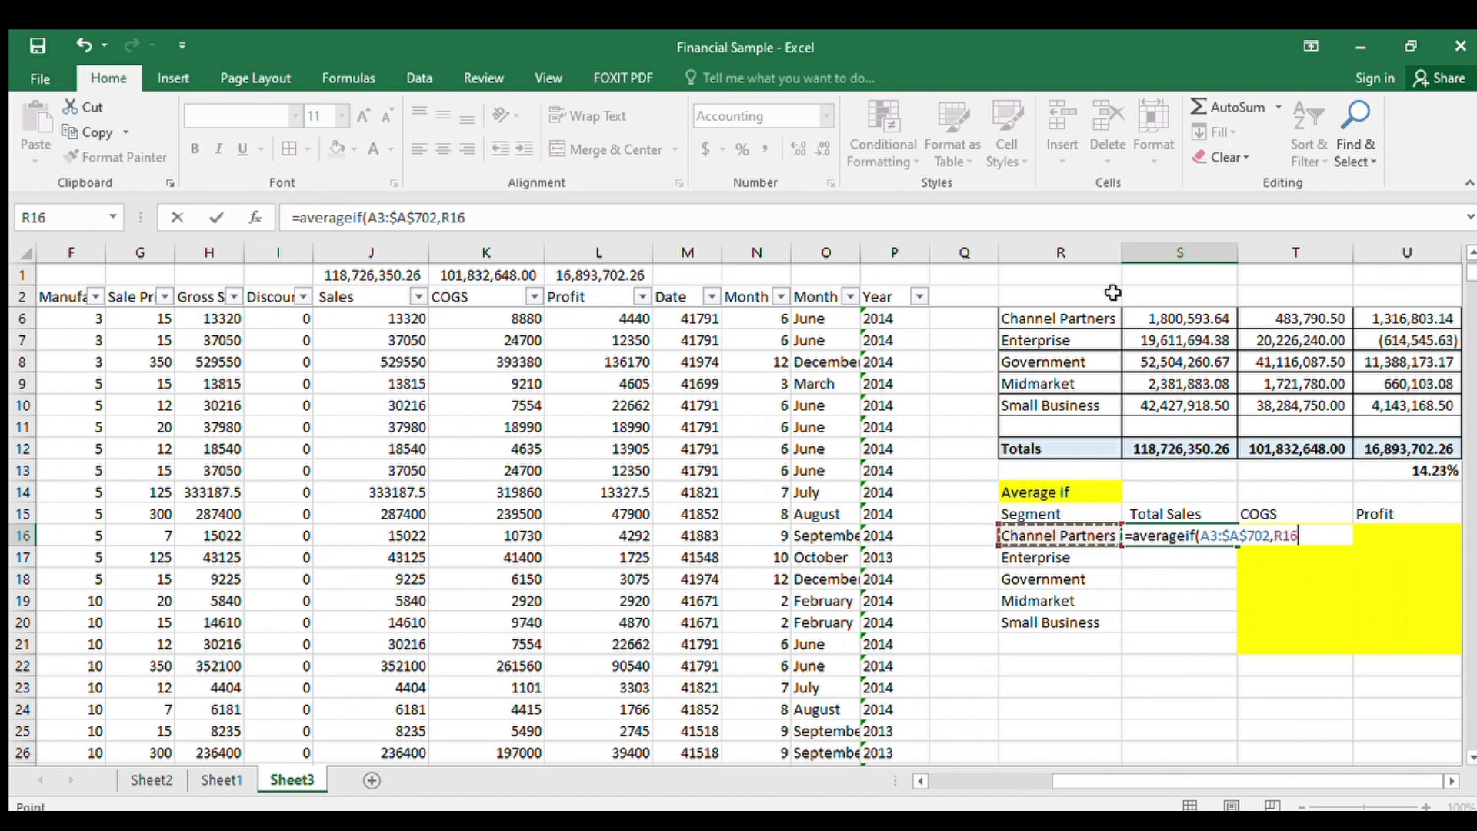
type(",")
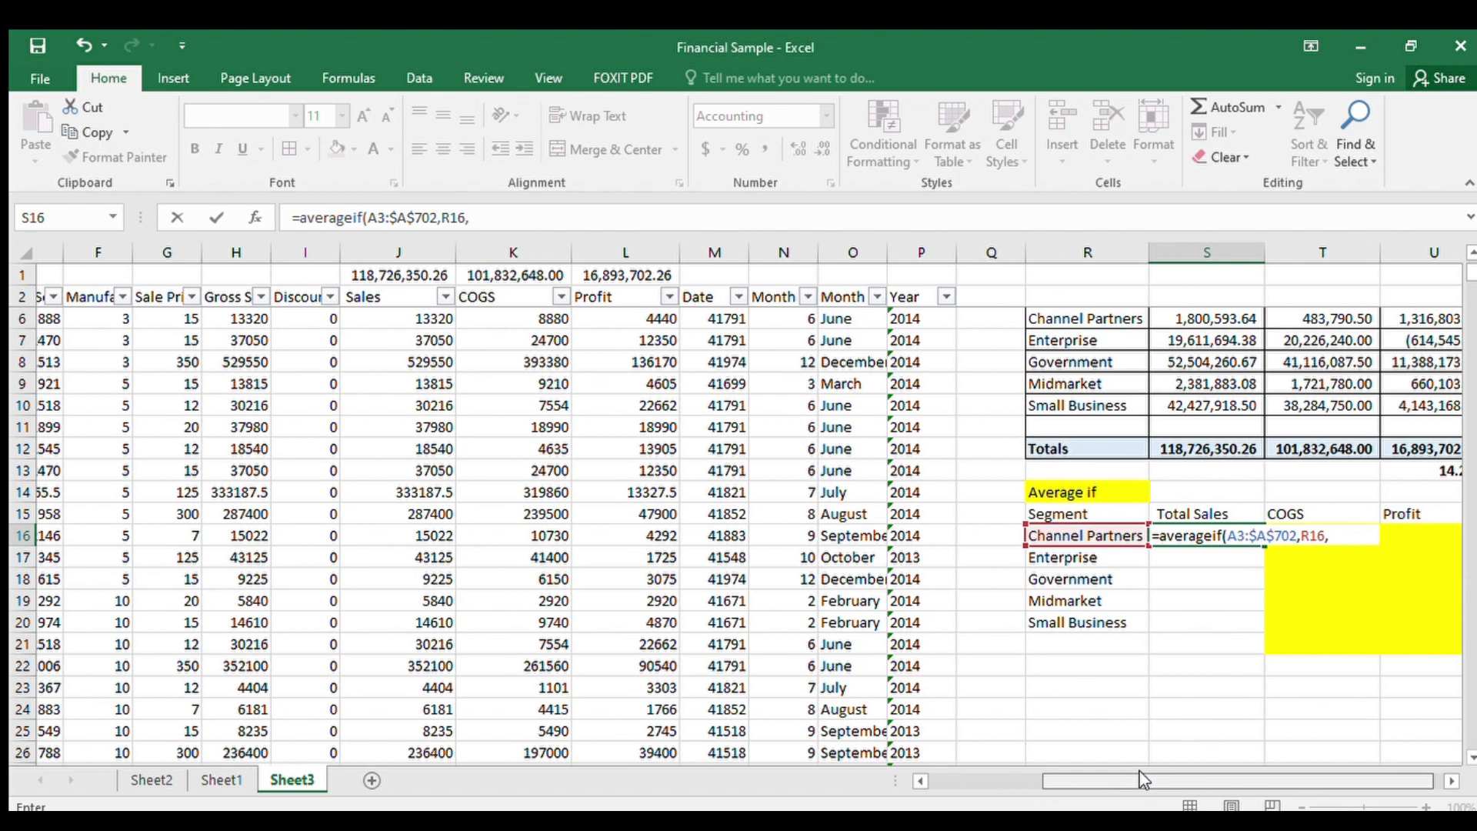
- Set the average range to the Sales data J3:J702, making its end cell absolute as $J$702
left_click_drag(374, 318, 370, 303)
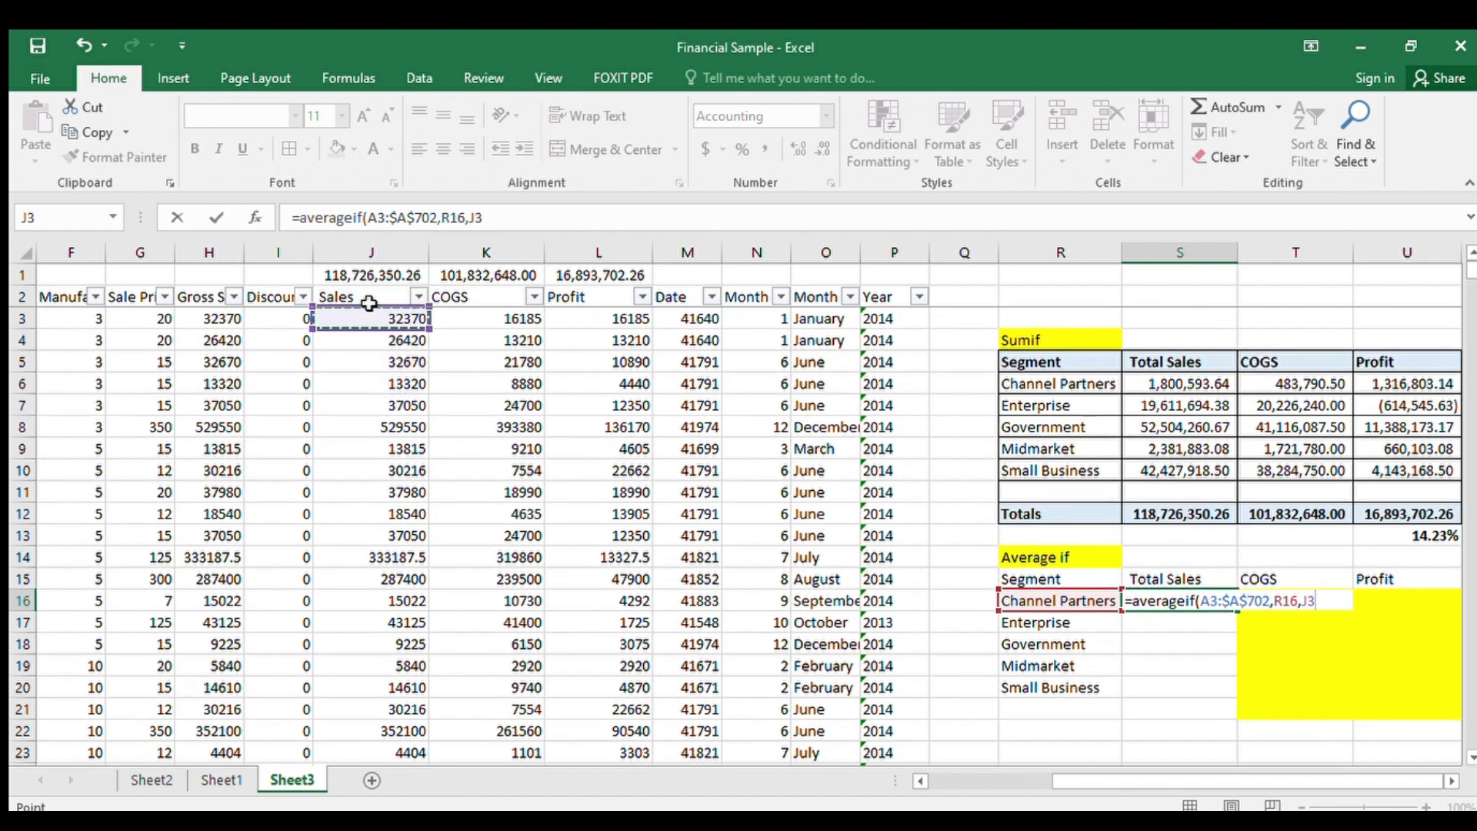
key("shift+Down")
key("End")
key("shift+Down")
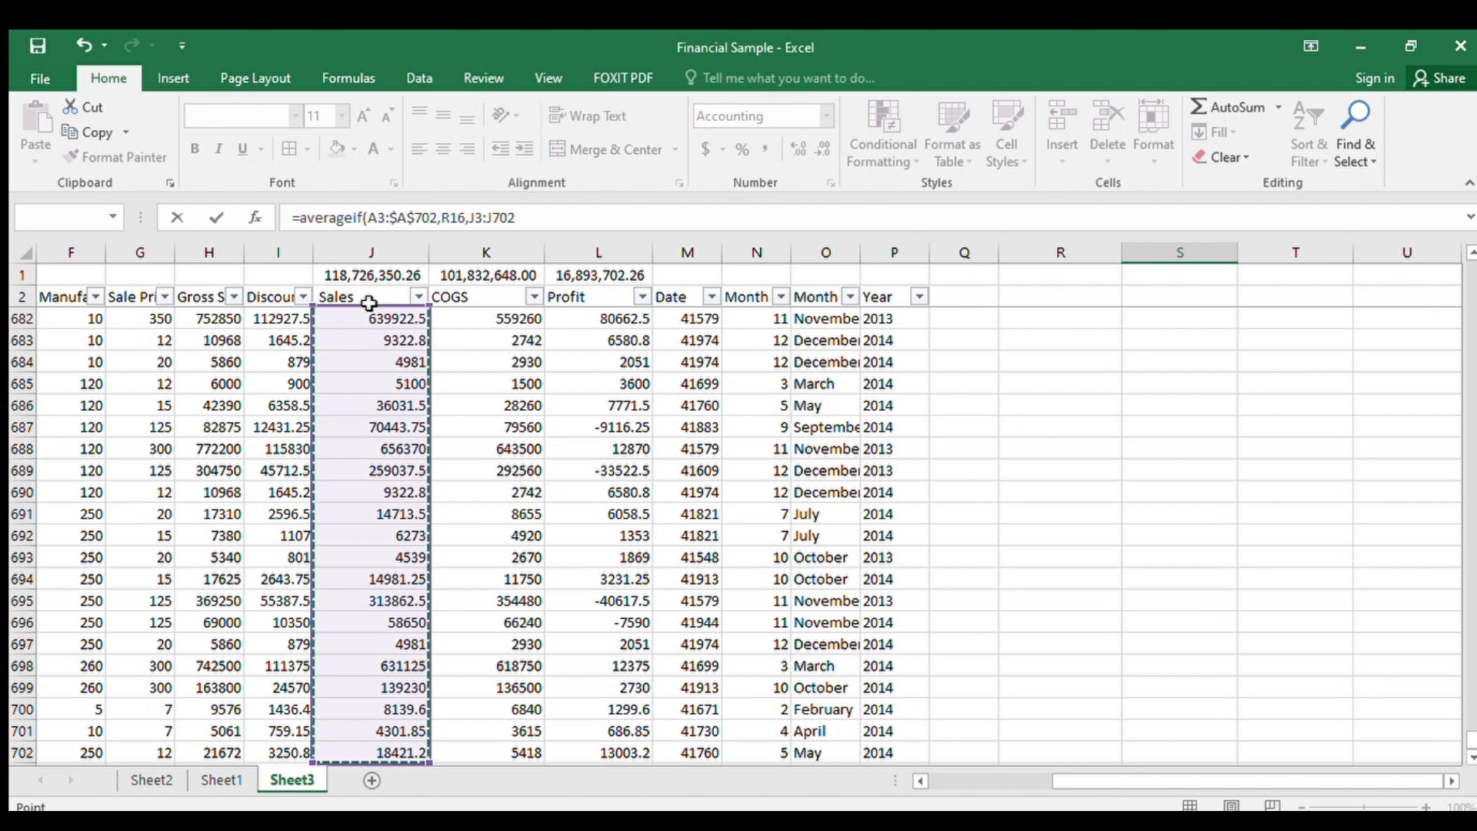
left_click(526, 219)
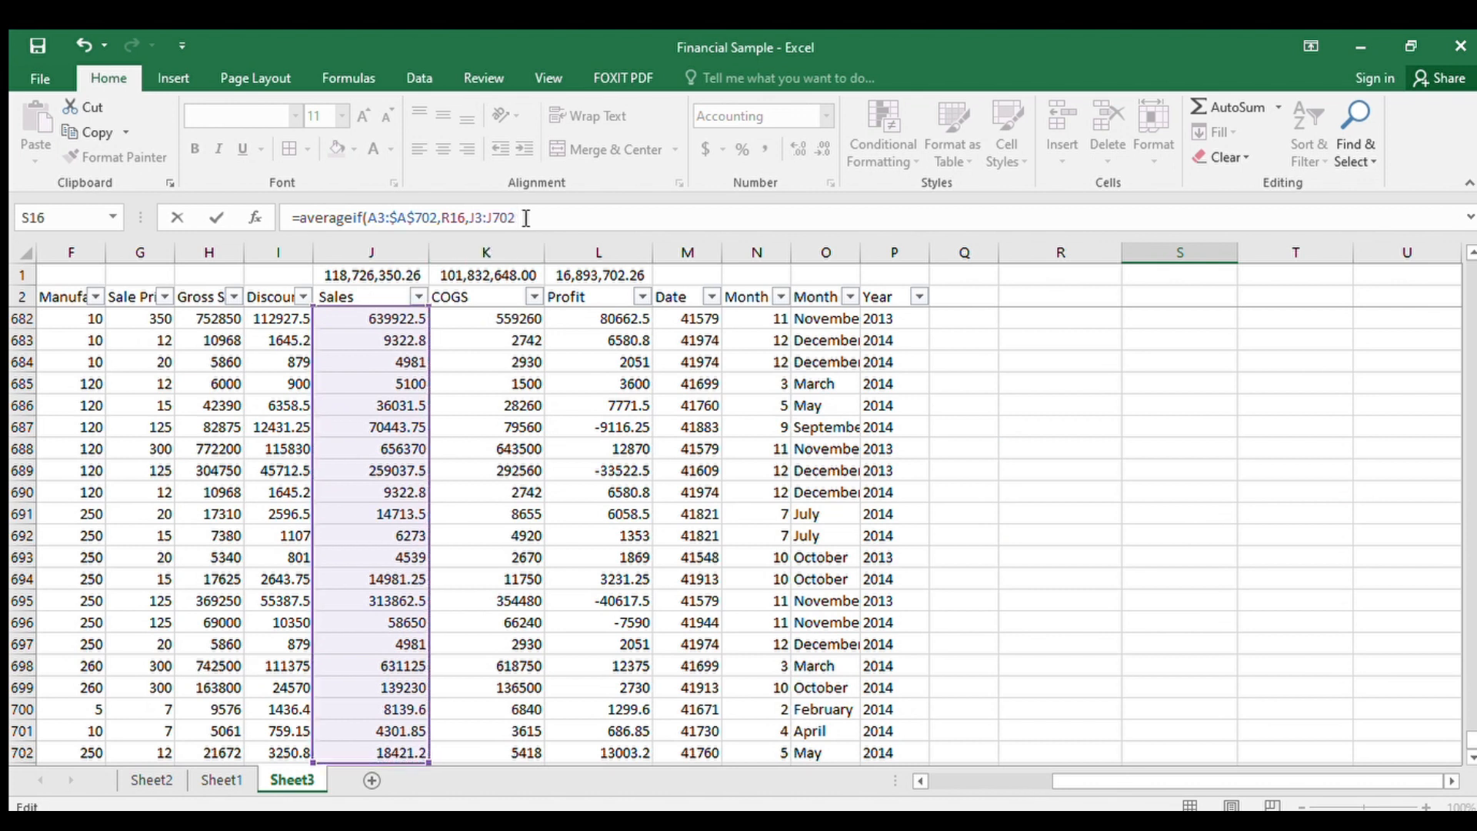
key("F4")
- Make the start cells of both ranges absolute as $A$3 and $J$3, and enter the formula in S16
left_click(383, 219)
key("F4")
left_click(496, 220)
key("F4")
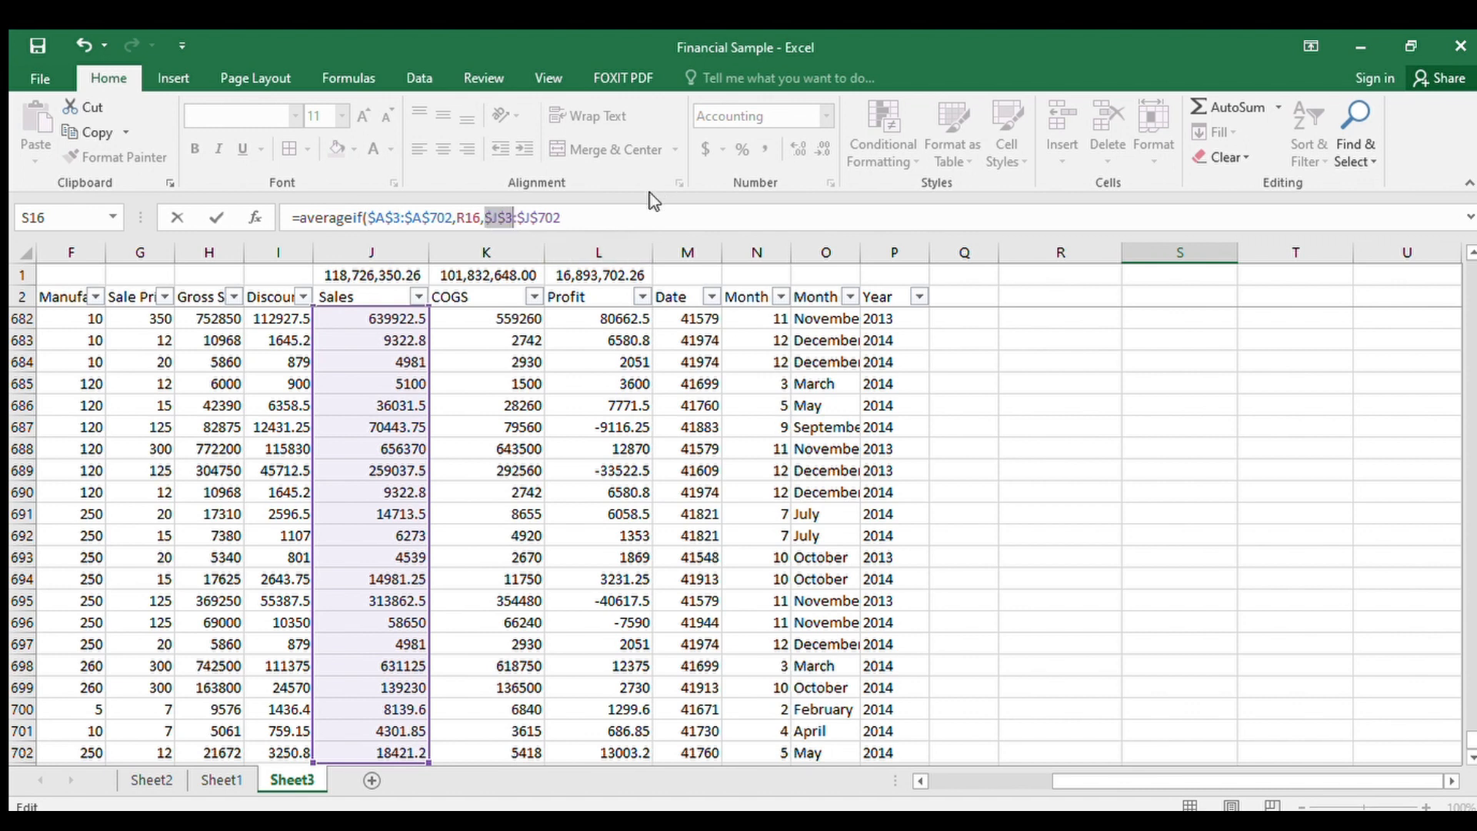
left_click(599, 219)
key("Return")
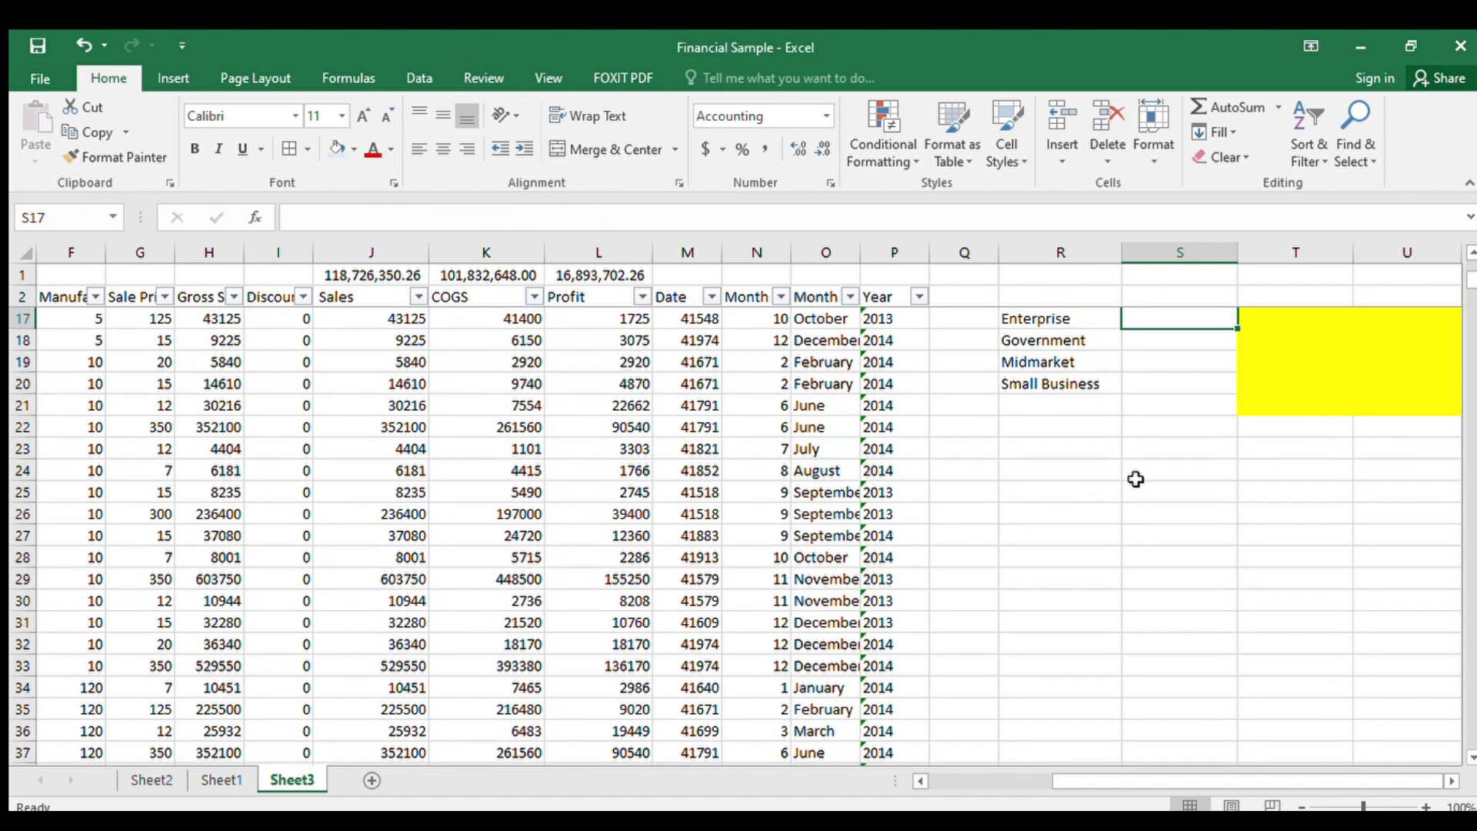
- Copy the average sales formula from S16 to Enterprise through Small Business in S17:S20
left_click(1211, 432)
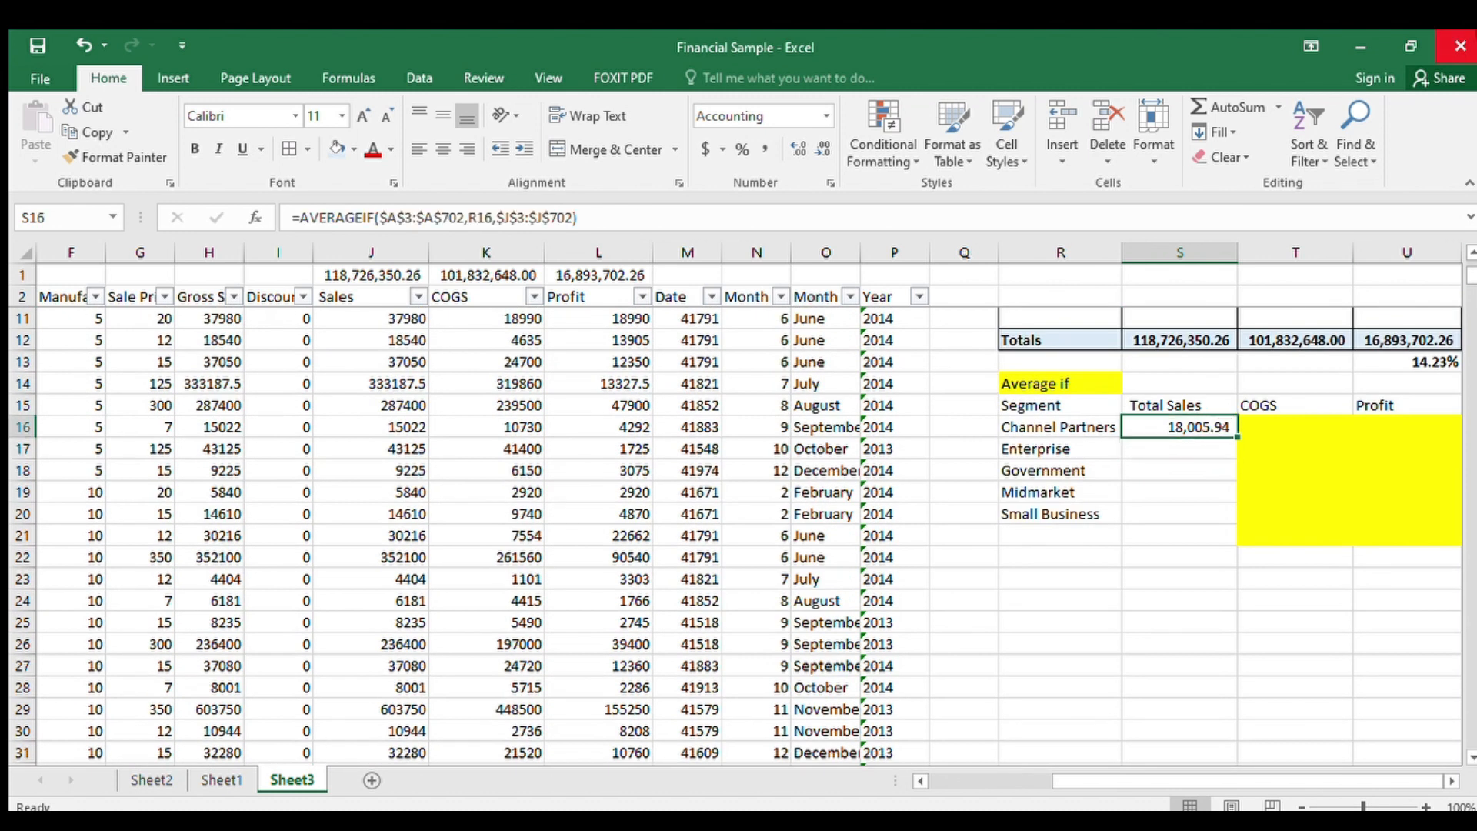
key("Right")
key("Right")
key("Right")
key("Right")
key("Left")
key("Left")
key("Left")
key("Left")
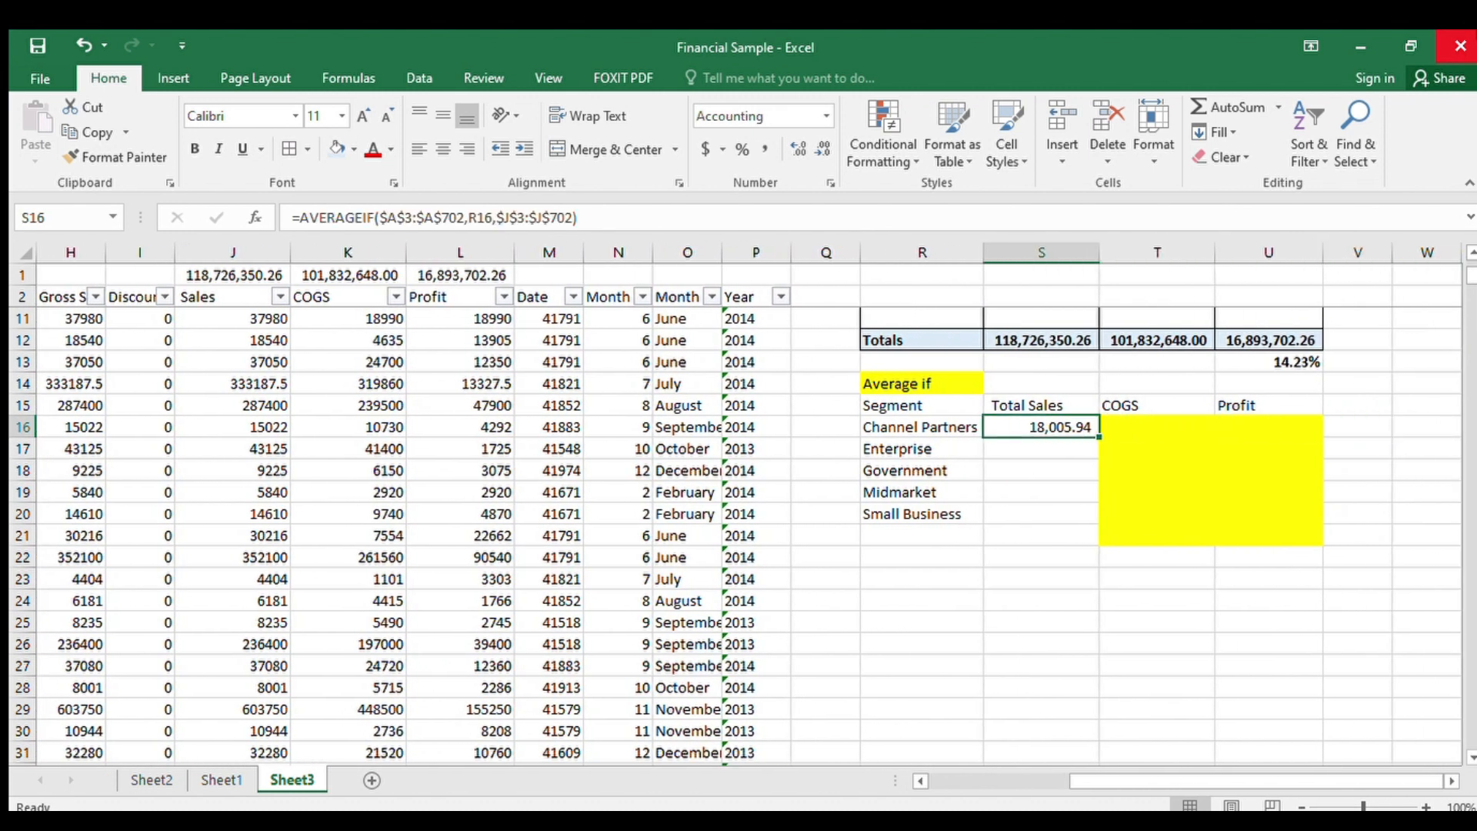
key("ctrl+c")
key("Down")
key("shift+Down")
key("shift+Down")
key("shift+Down")
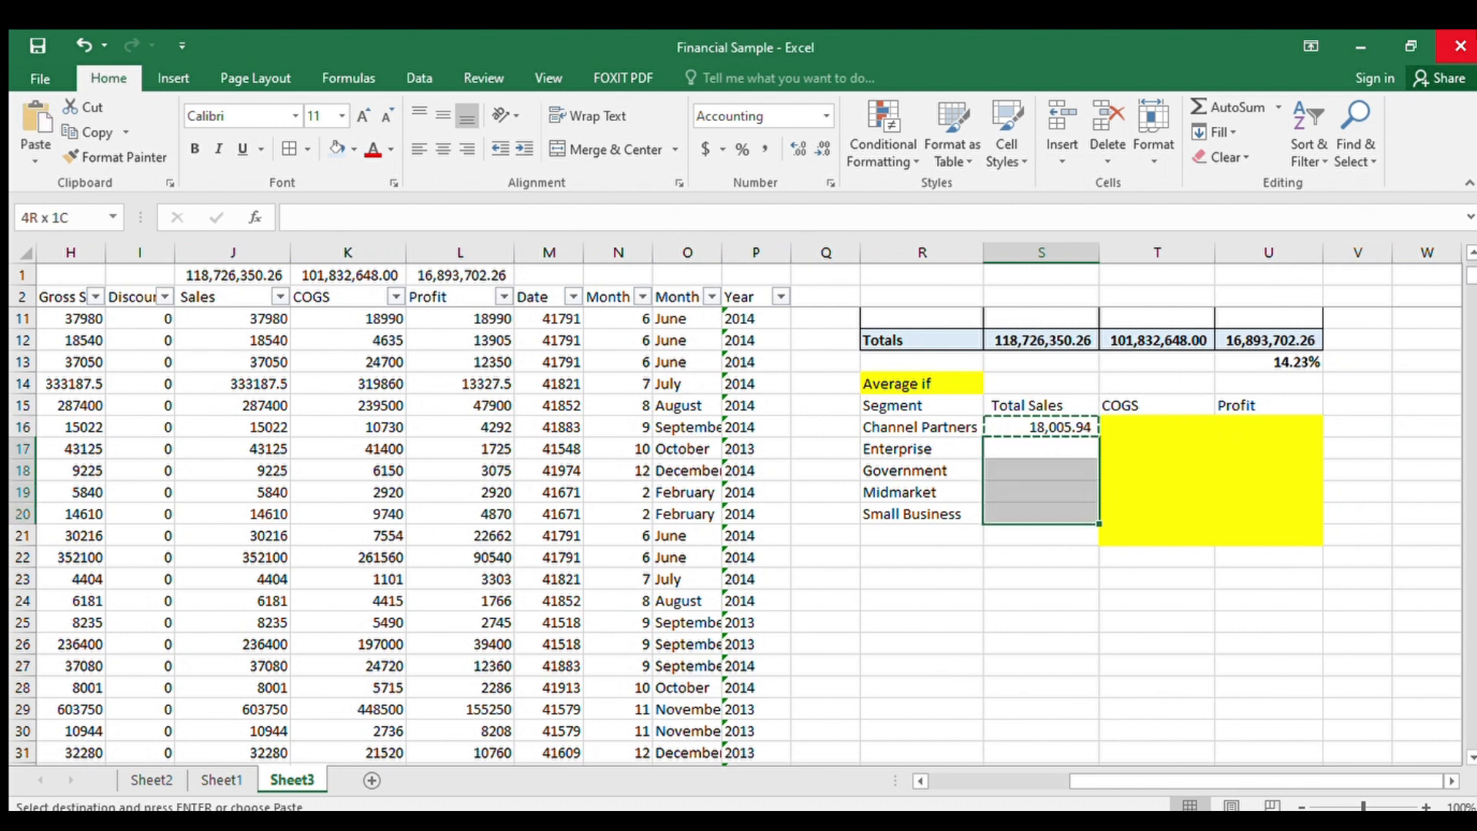
key("ctrl+v")
- Check the cell references of the copied AVERAGEIF formulas in S17:S20
key("shift+Up")
key("shift+Up")
key("shift+Up")
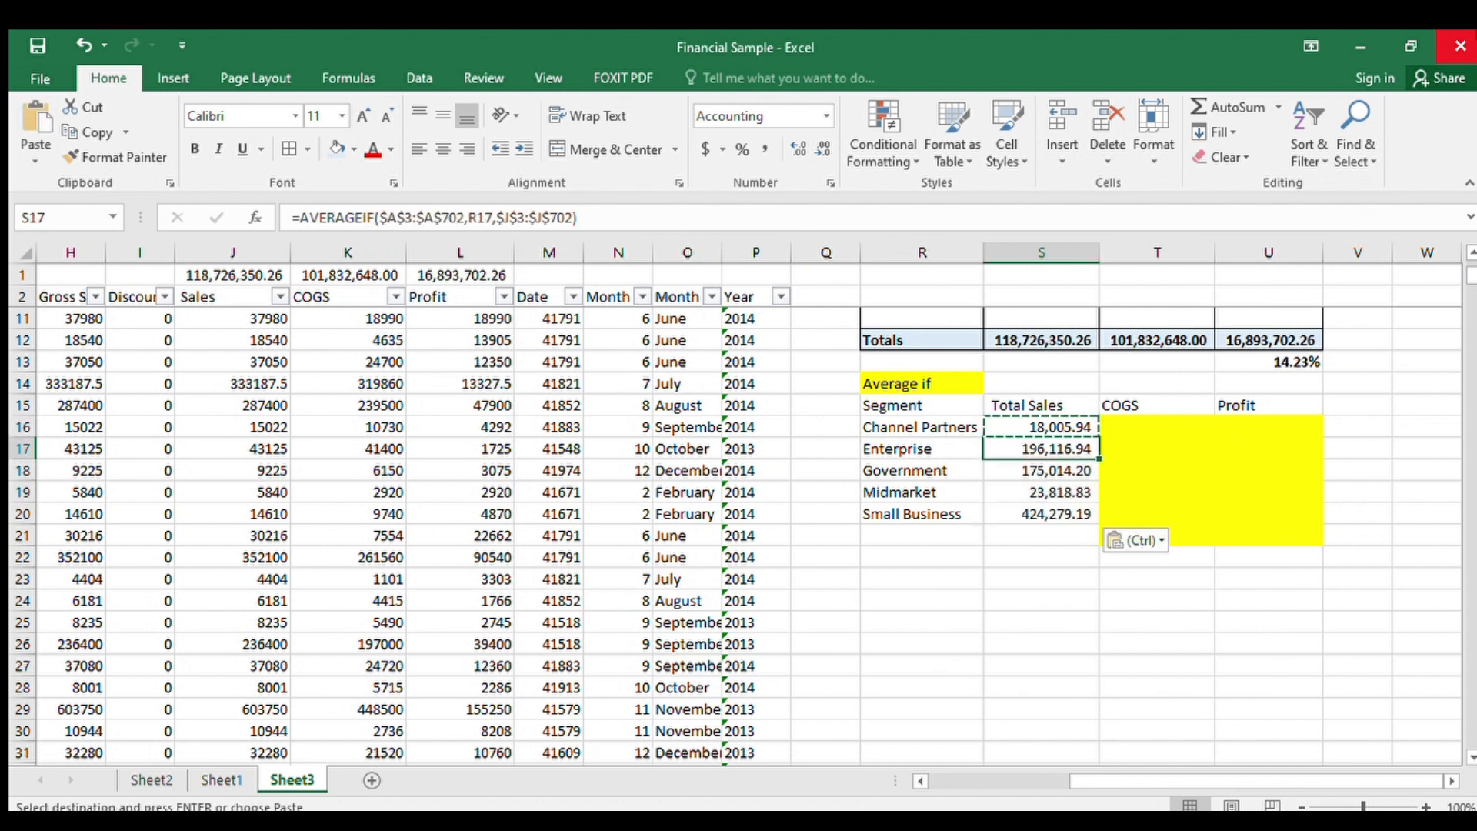
key("F2")
key("Return")
key("F2")
key("Return")
key("F2")
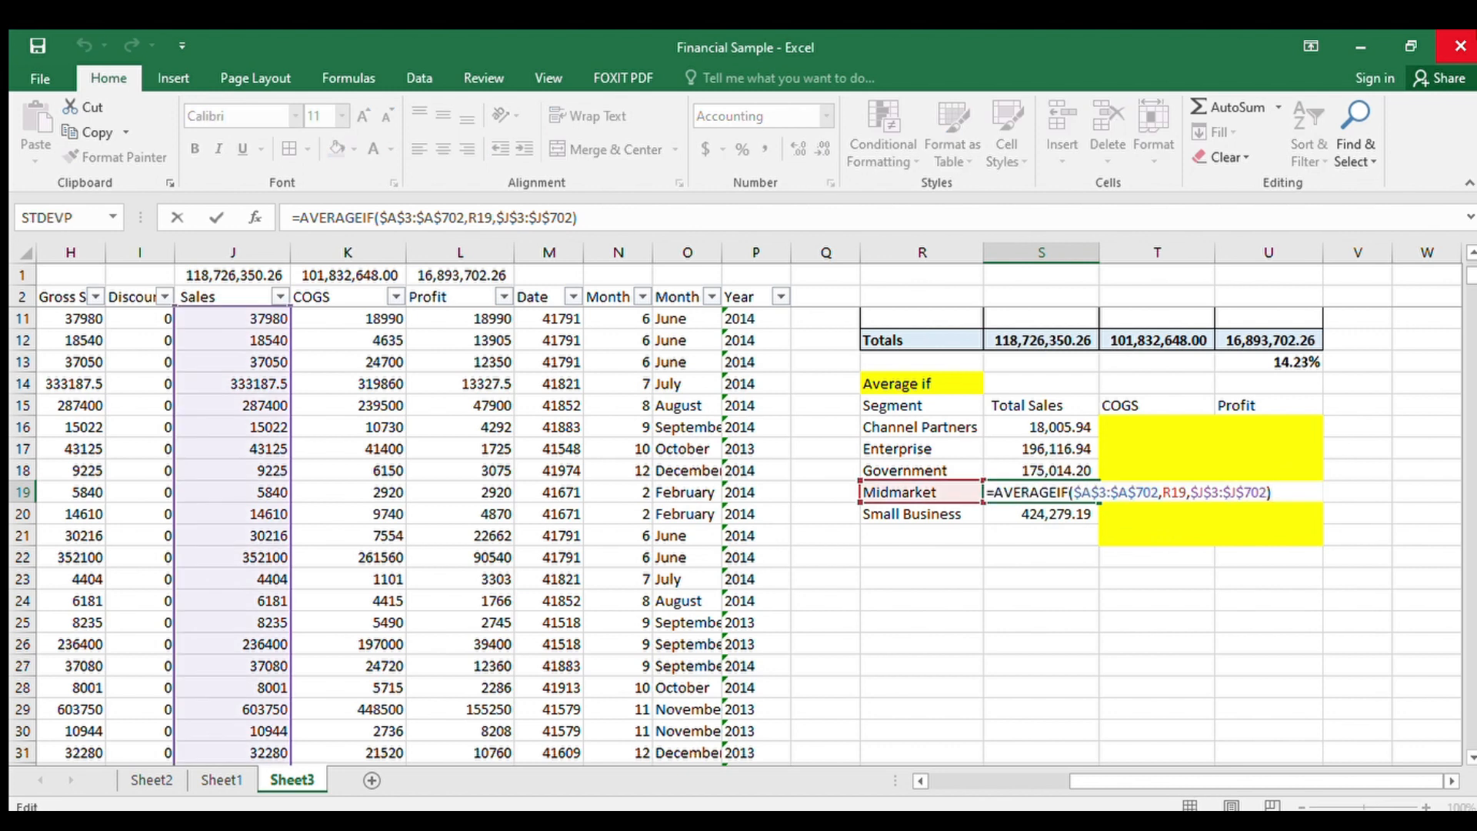
key("Return")
key("F2")
key("Return")
key("Right")
key("Up")
key("Left")
key("Left")
key("Up")
key("Right")
key("Up")
key("Left")
key("Up")
key("Right")
key("Up")
key("Right")
key("Up")
key("Up")
key("Up")
key("Up")
key("Up")
key("Up")
key("Up")
key("Up")
key("Up")
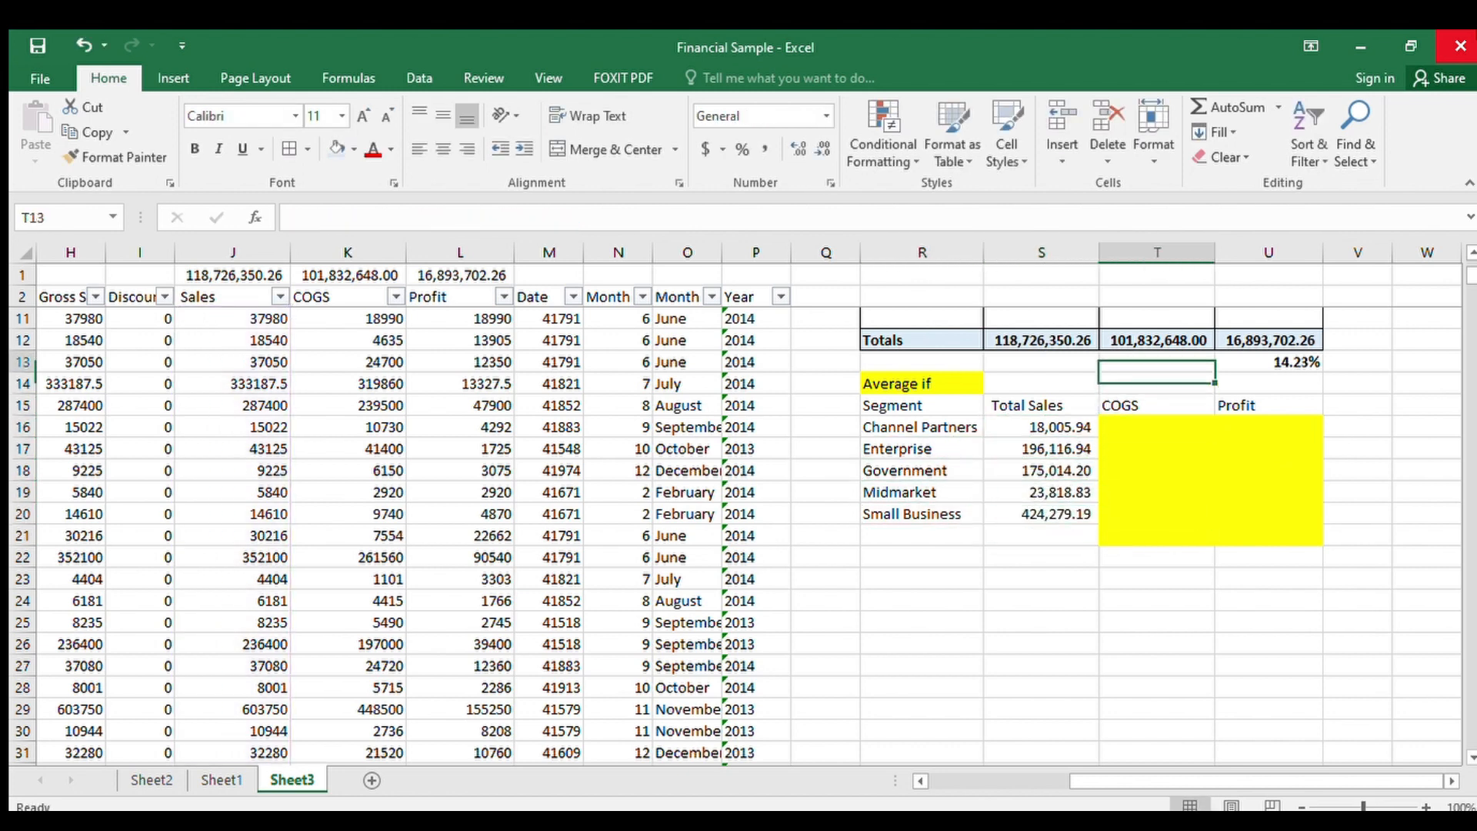
key("Left")
key("Down")
key("Down")
key("Down")
key("Down")
key("Down")
key("Down")
key("Down")
key("Down")
key("Down")
key("Down")
key("Down")
key("Down")
key("Down")
key("Down")
key("Down")
key("Down")
key("Right")
key("Up")
key("Up")
key("Up")
key("Up")
key("Left")
key("Up")
key("Up")
key("Right")
key("Right")
key("Up")
key("Left")
key("Left")
key("Up")
key("Right")
key("Right")
key("Down")
key("Left")
key("Left")
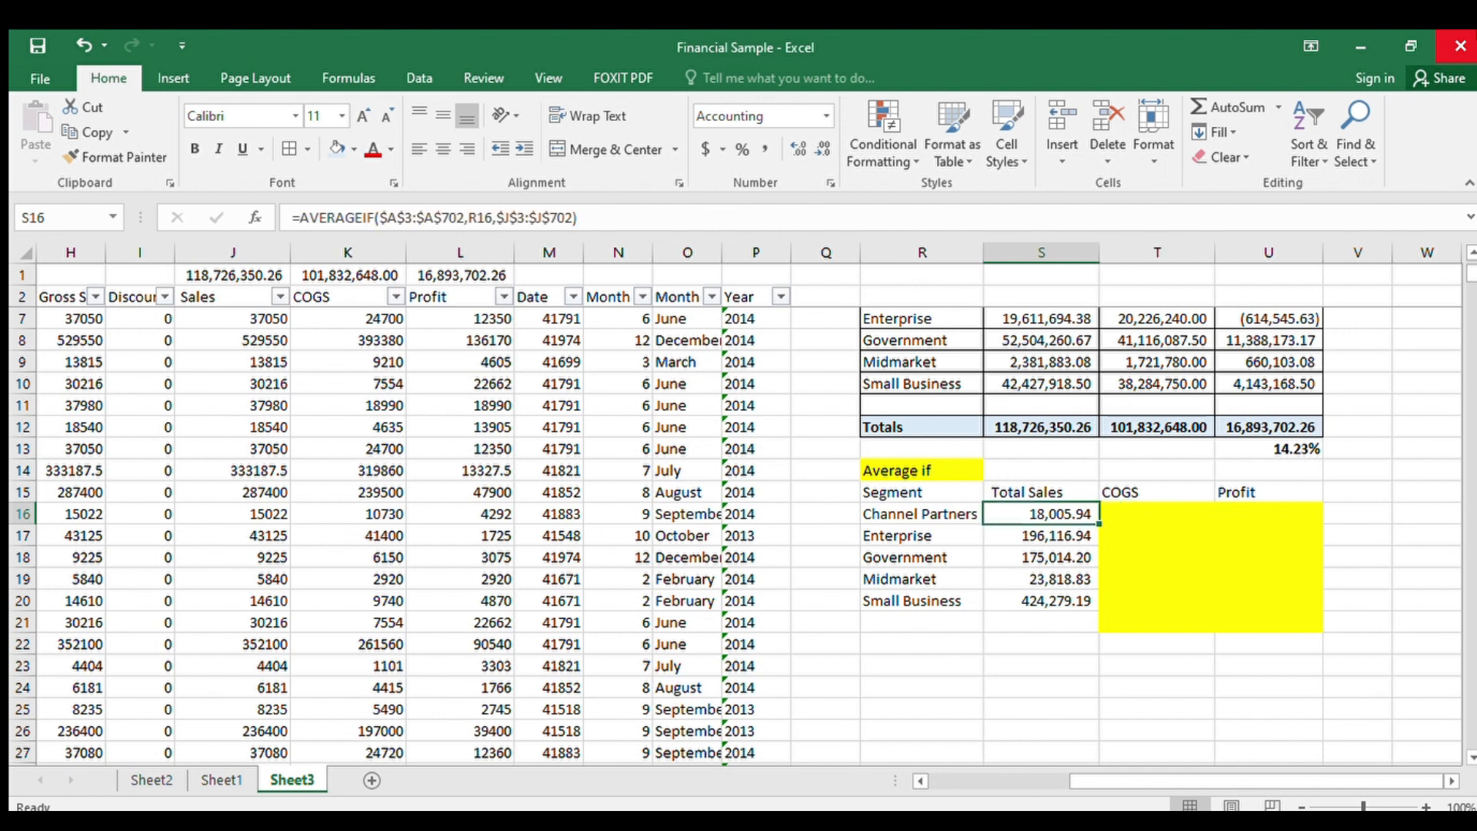
key("Right")
key("Up")
key("Right")
key("Down")
key("Down")
key("Left")
key("Left")
key("Up")
- Copy the average sales formula from S16 to Channel Partners' COGS cell T16
key("ctrl+c")
key("Right")
key("ctrl+v")
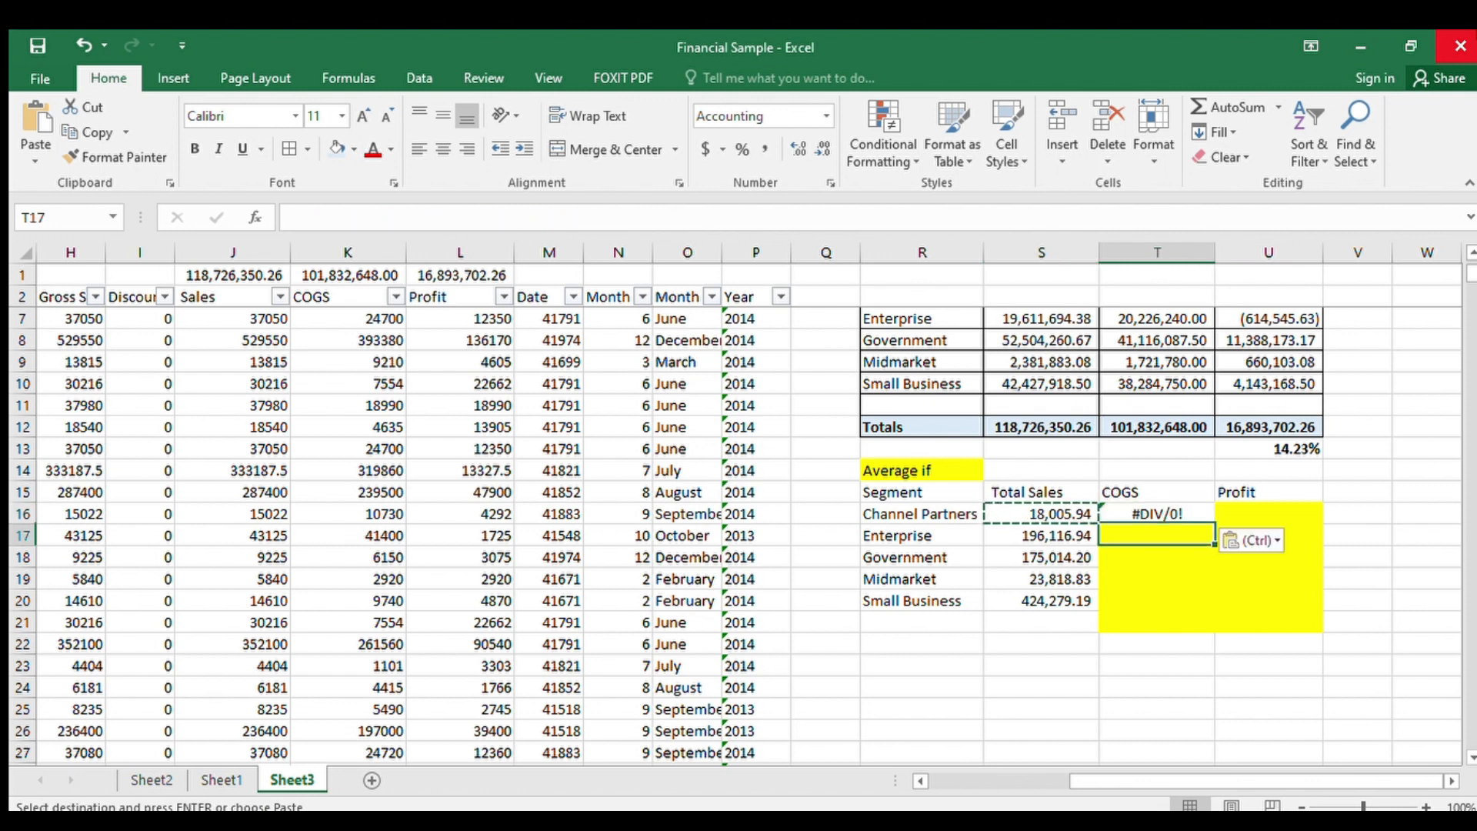
- Replace the S16 criterion in T16's AVERAGEIF formula with Channel Partners' segment cell R16
key("F2")
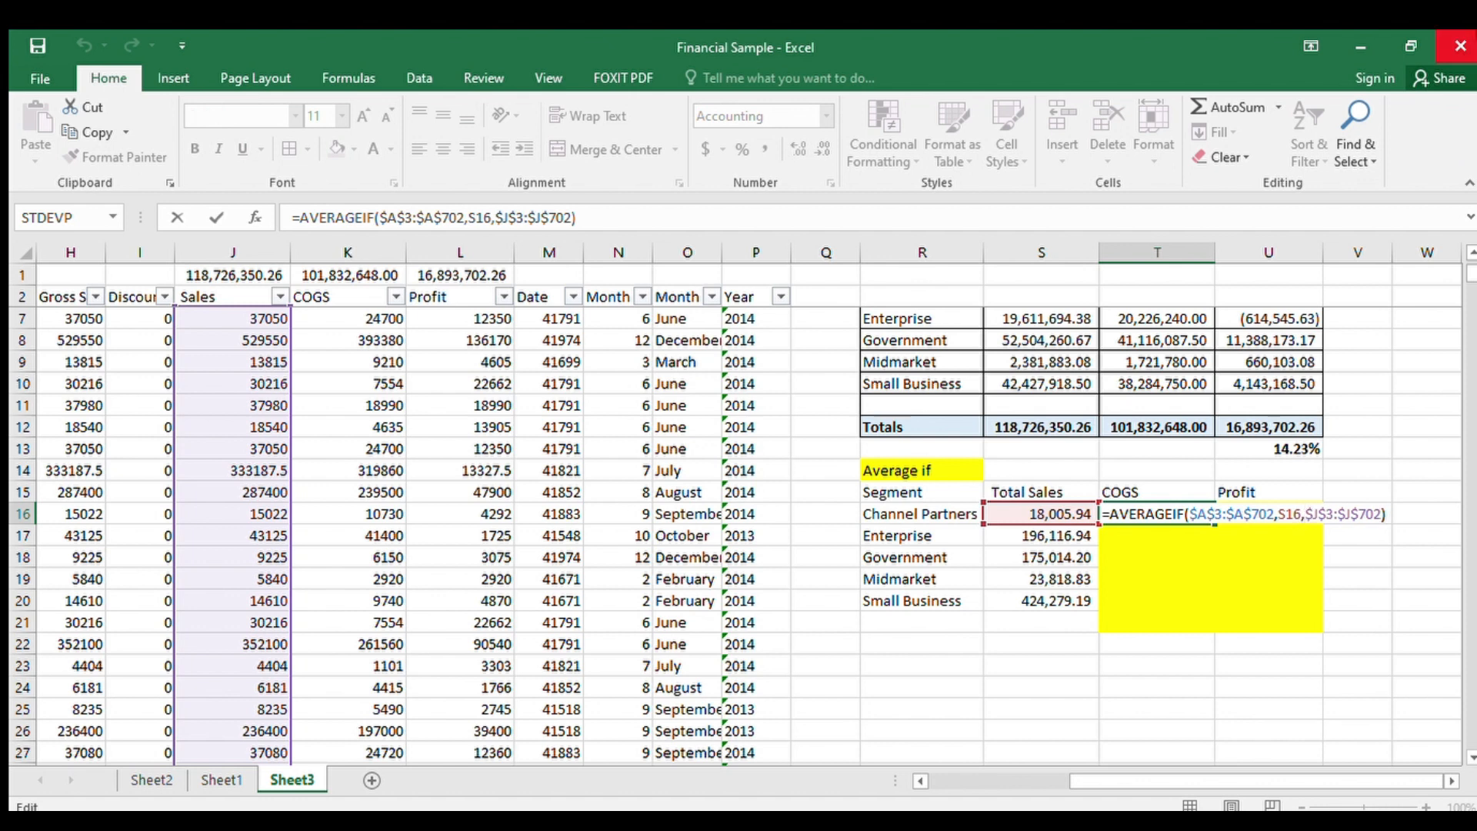
key("BackSpace")
key("BackSpace")
key("BackSpace")
key("BackSpace")
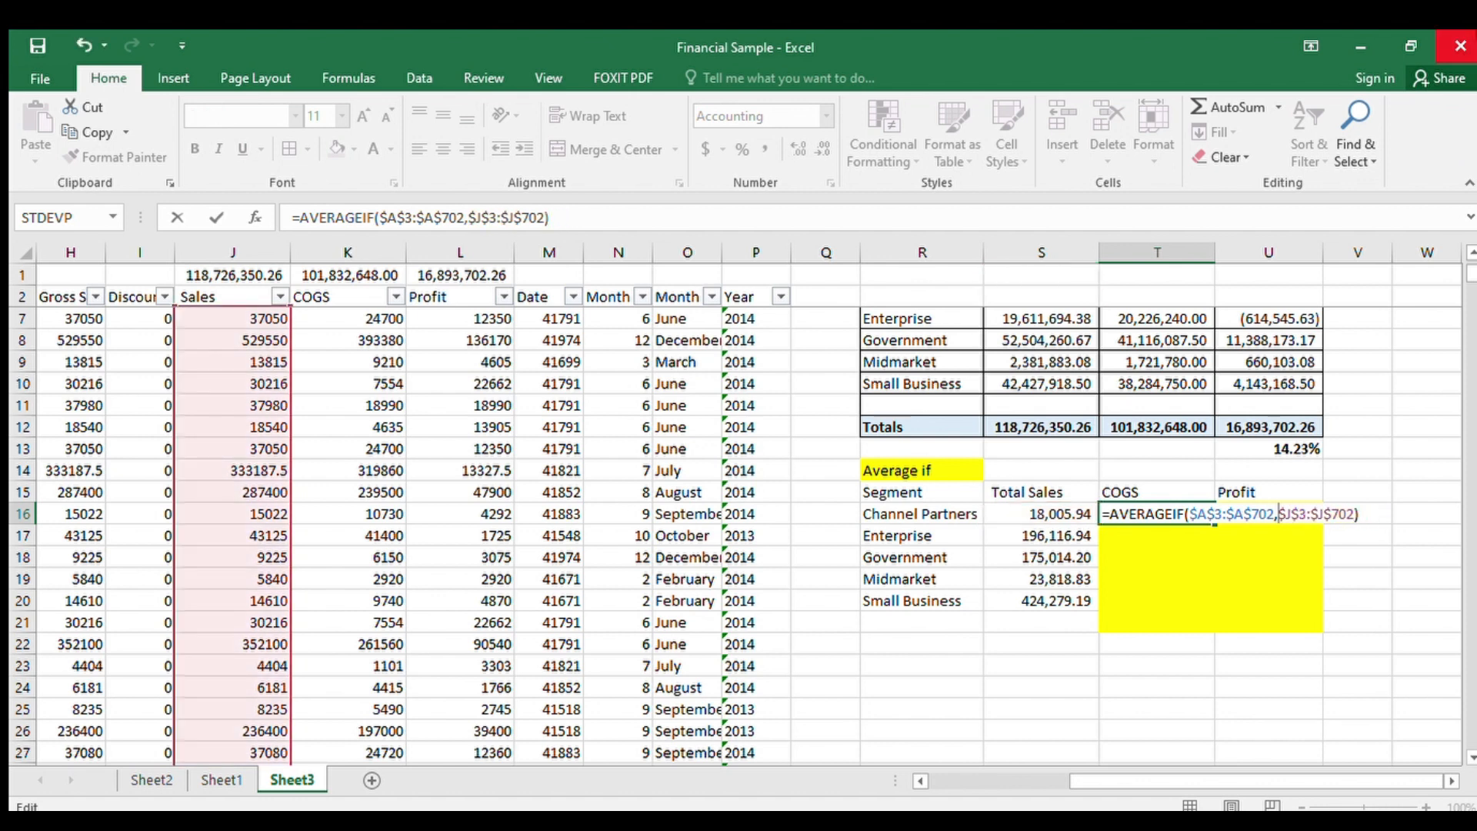
left_click(902, 523)
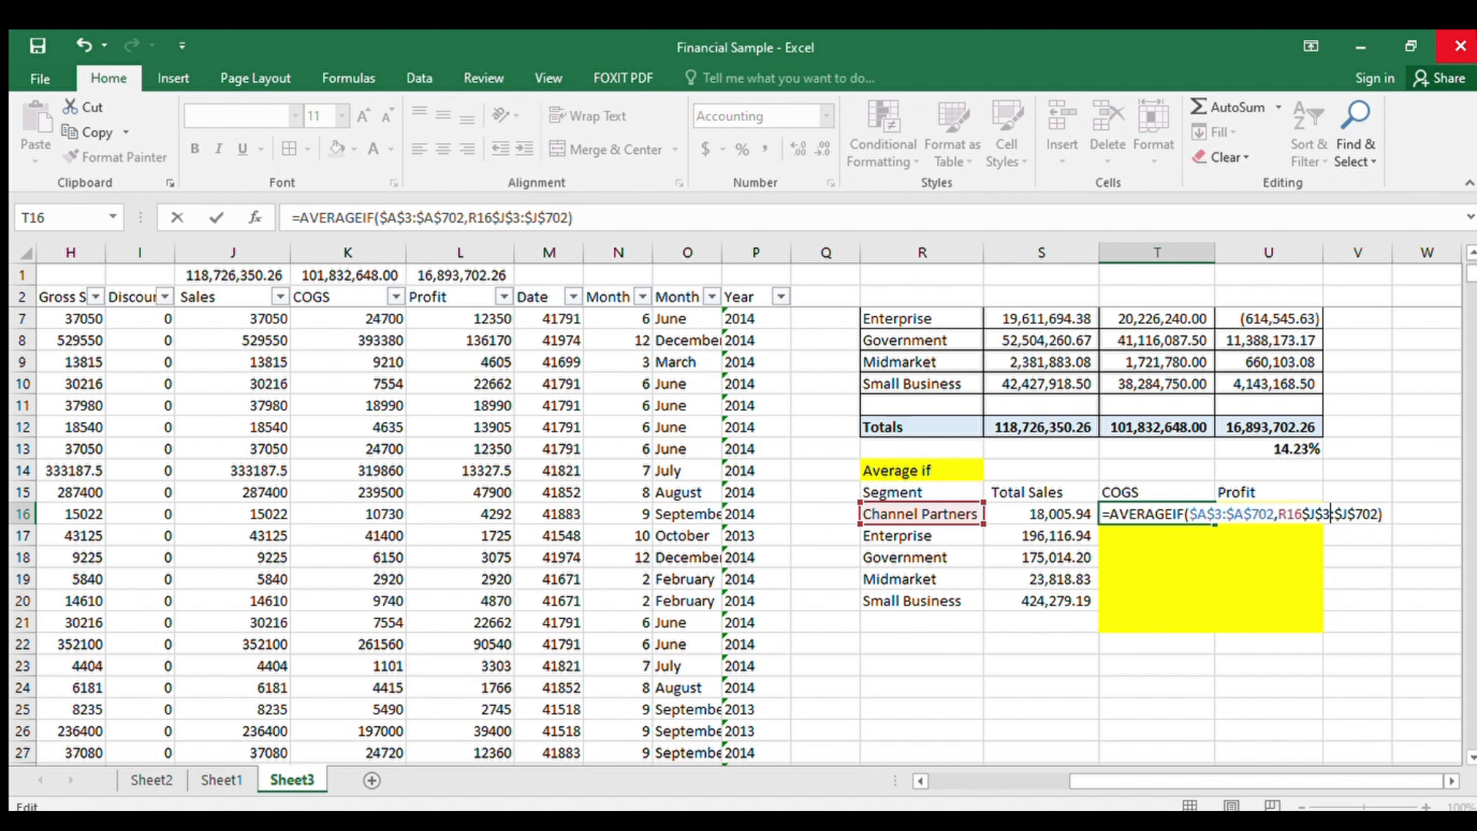
- Change the average range in T16 to $L$3:$L$702, separate it from R16 with a comma, and enter the formula
key("BackSpace")
type("I")
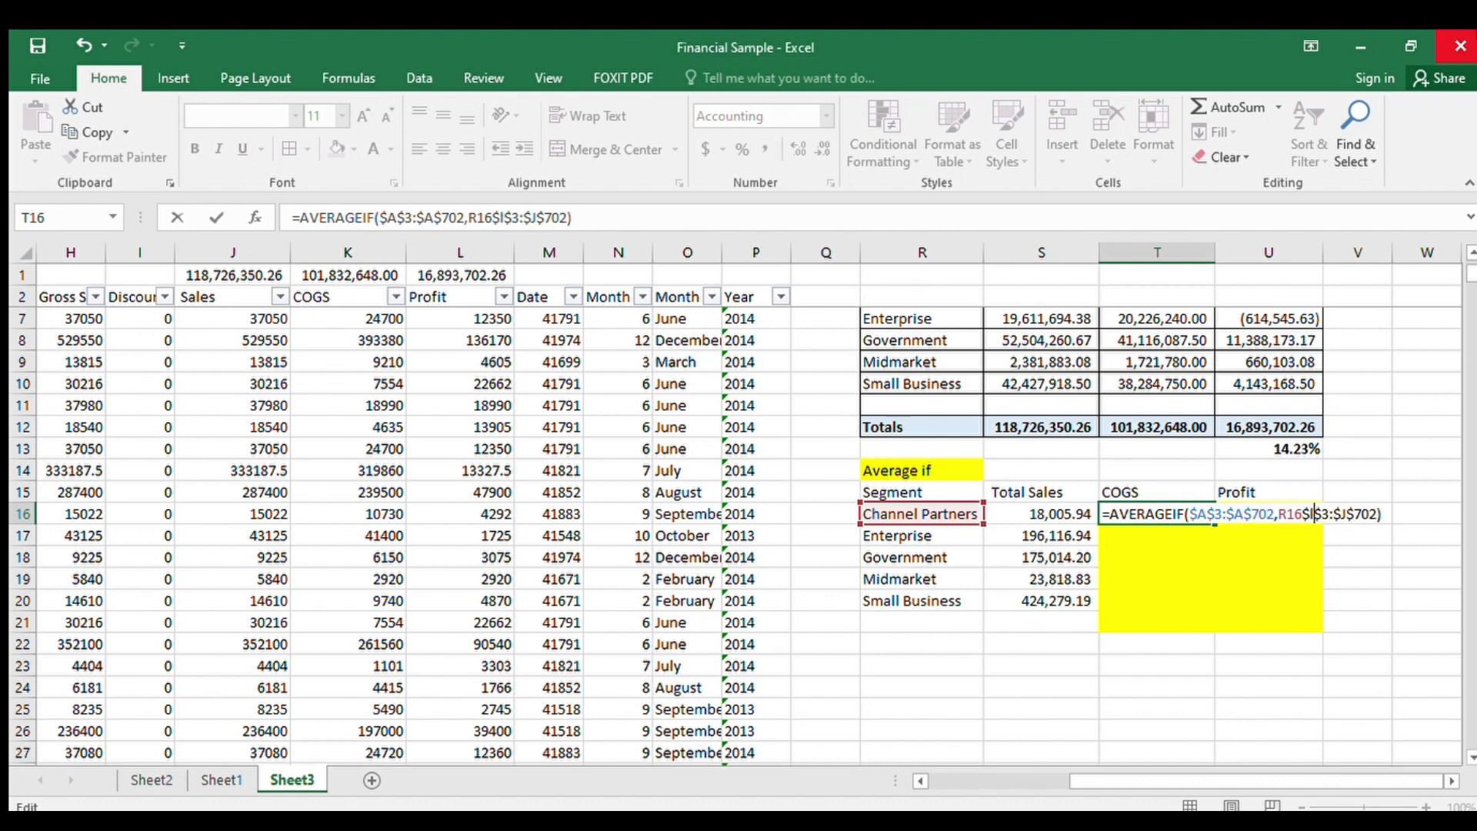
left_click(1349, 514)
key("BackSpace")
type("I")
left_click_drag(1278, 514, 1330, 514)
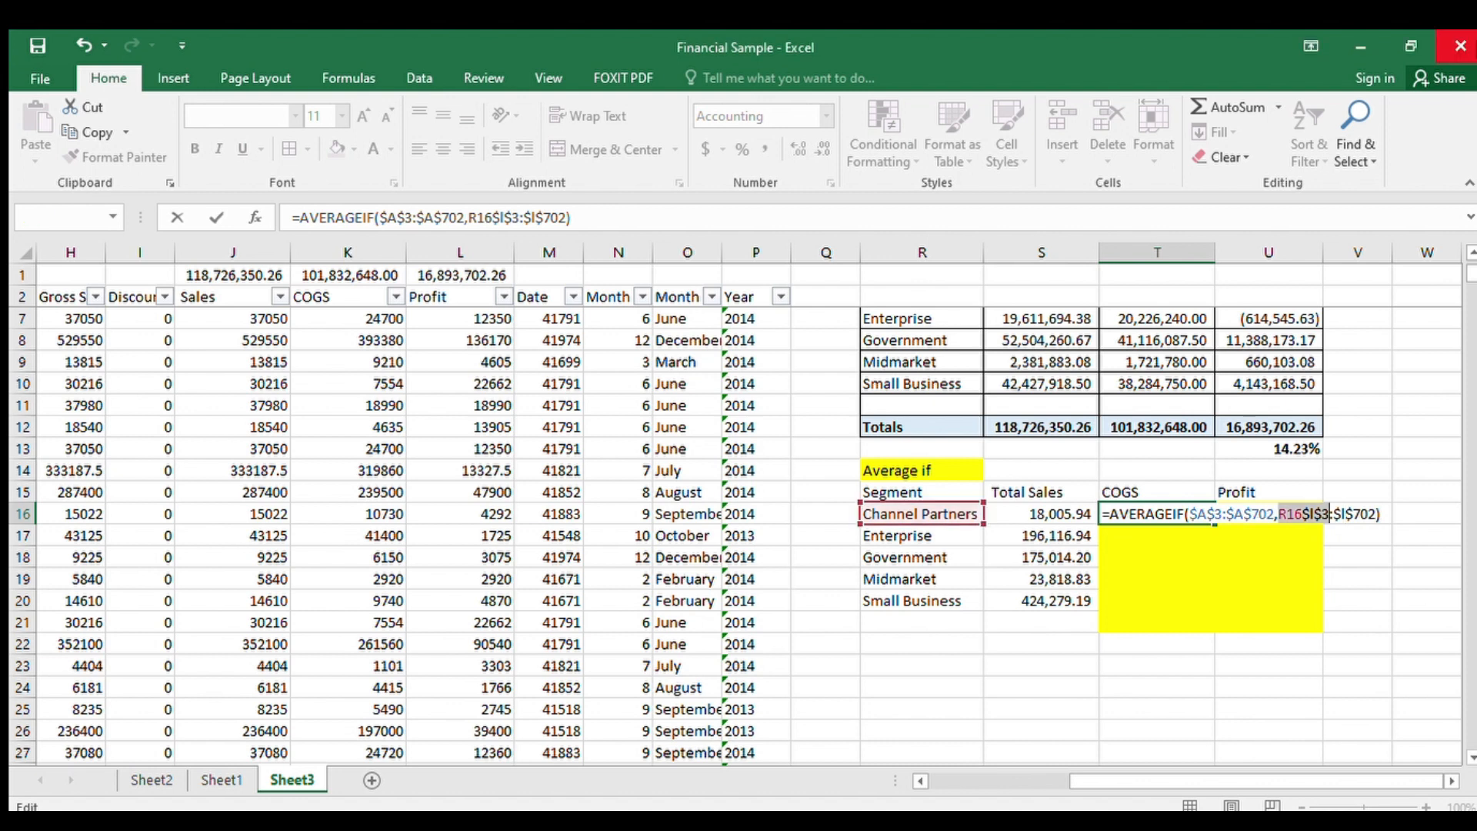
left_click(1382, 514)
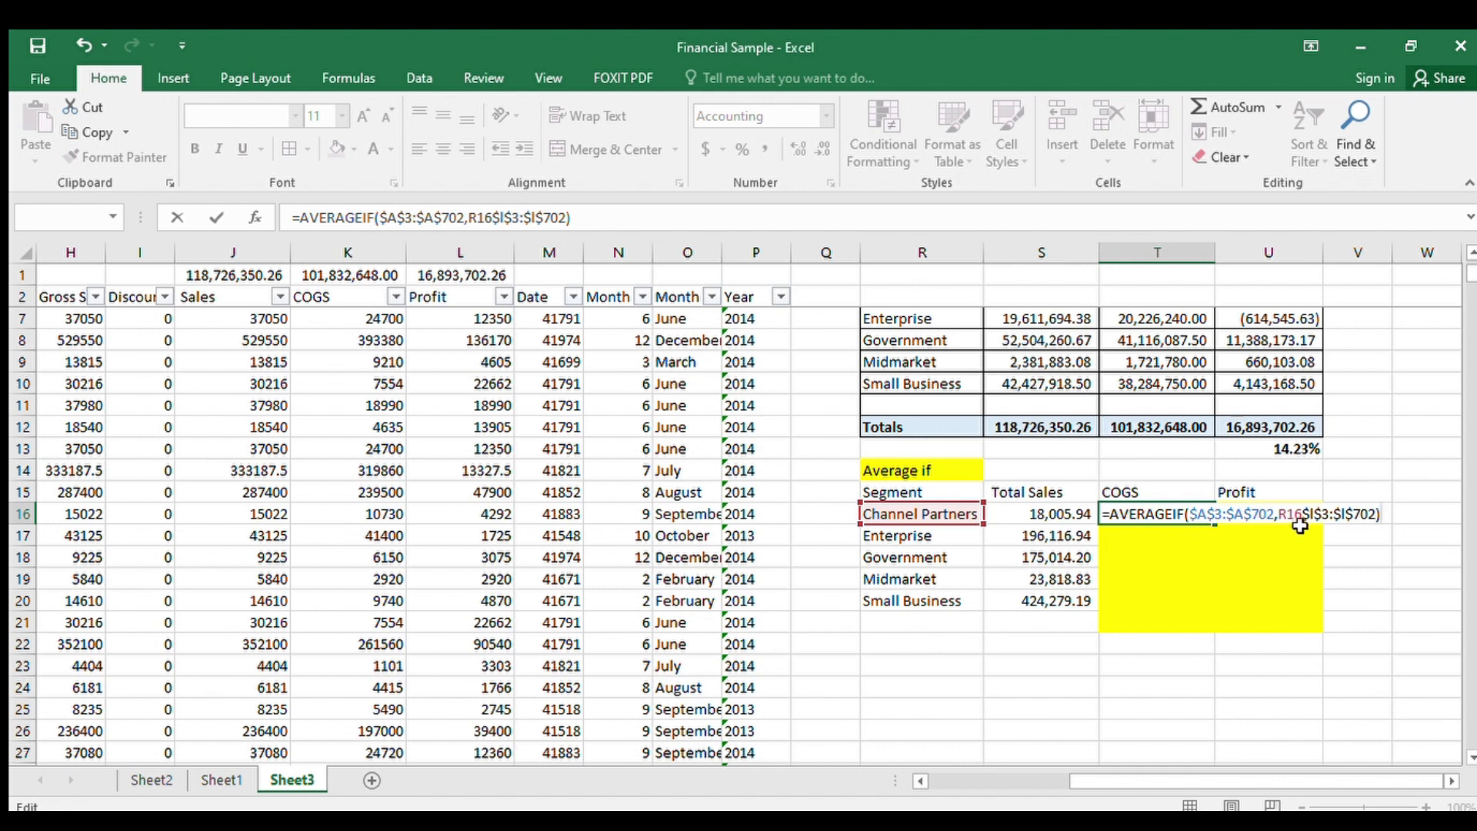
type(",")
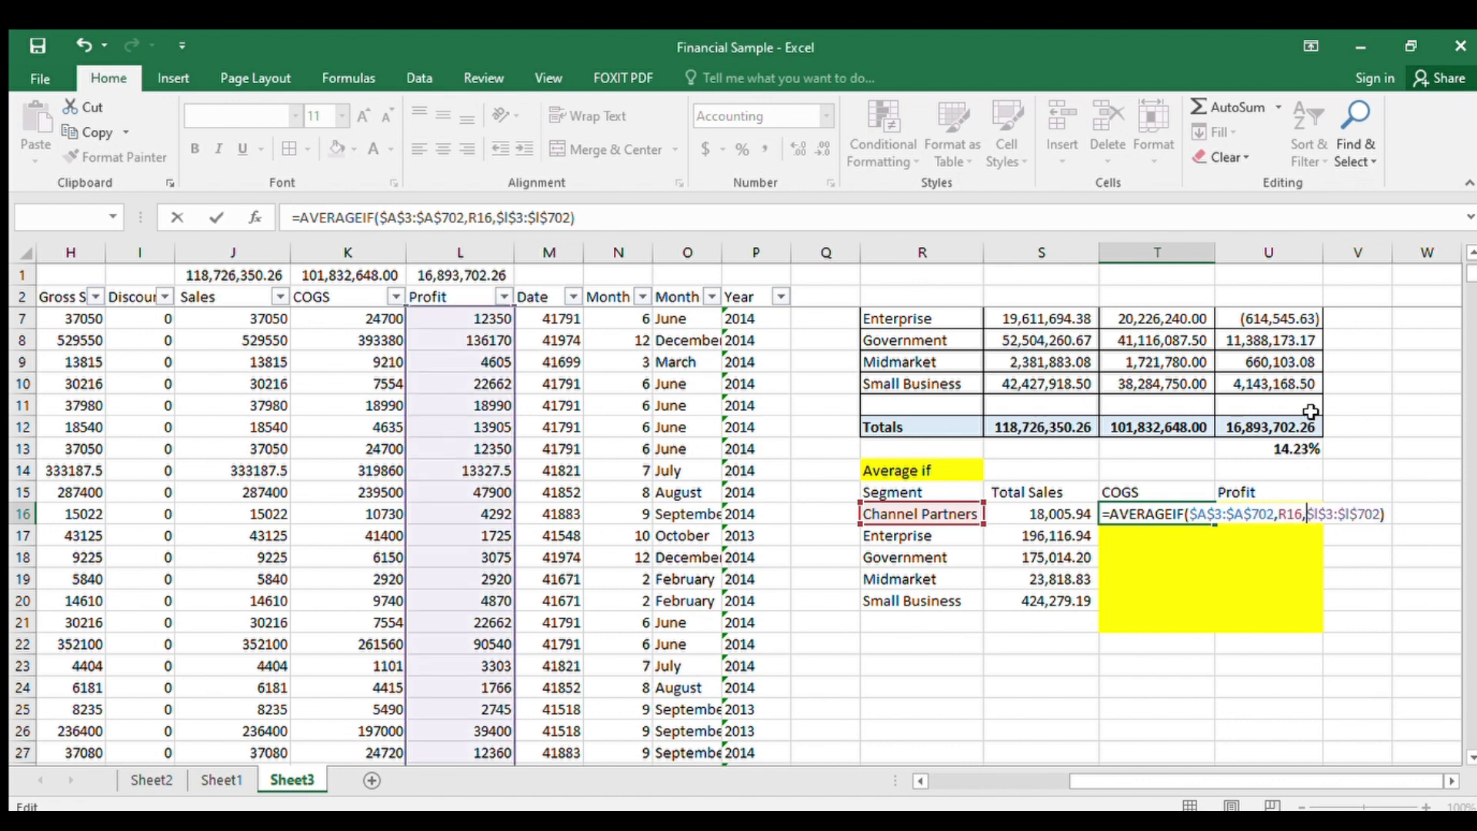
key("Return")
- Copy the AVERAGEIF formula from T16 to Enterprise through Small Business in T17:T20
key("Up")
key("ctrl+c")
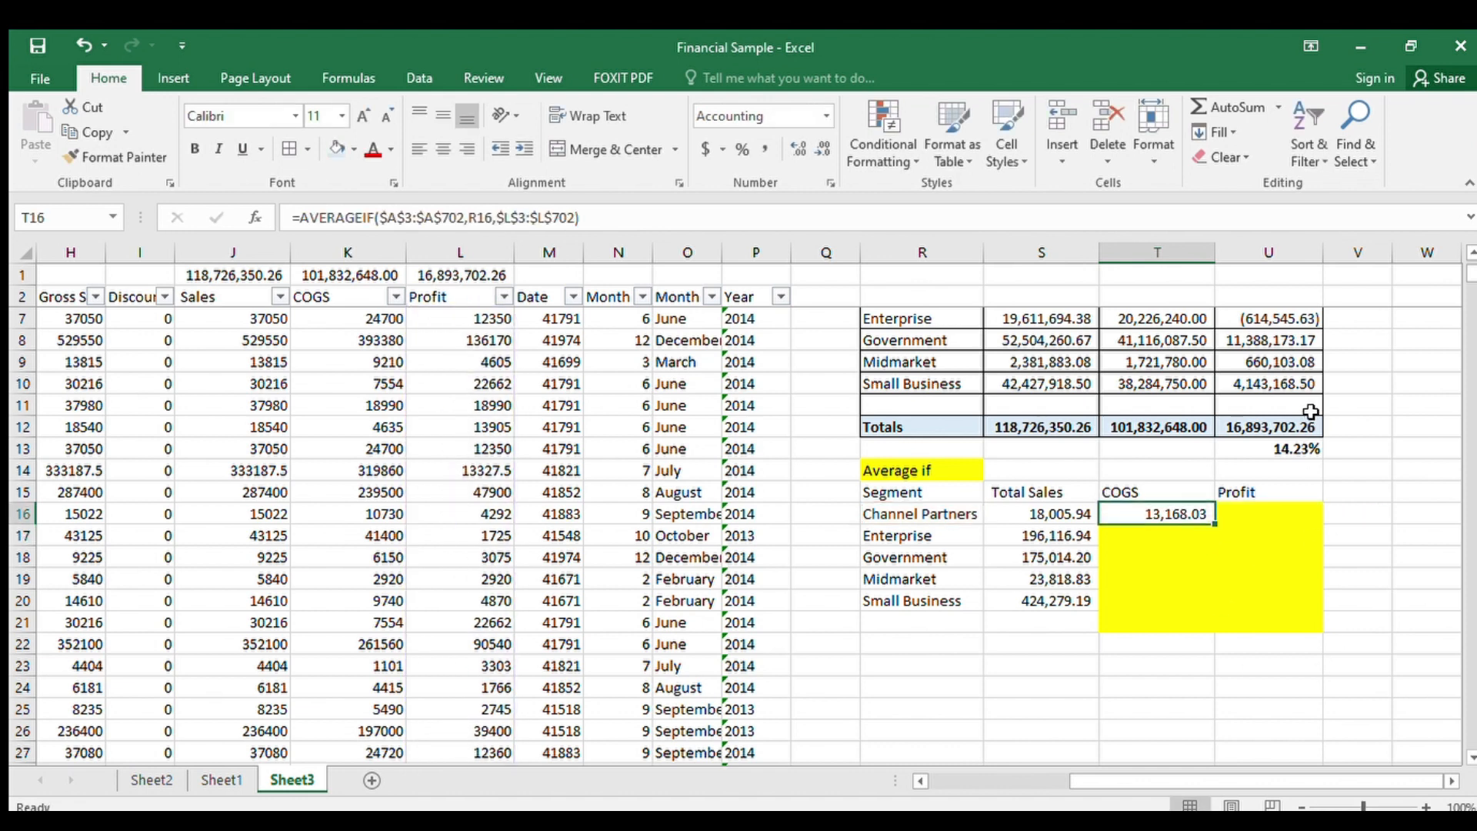
key("Down")
key("shift+Down")
key("shift+Down")
key("shift+Down")
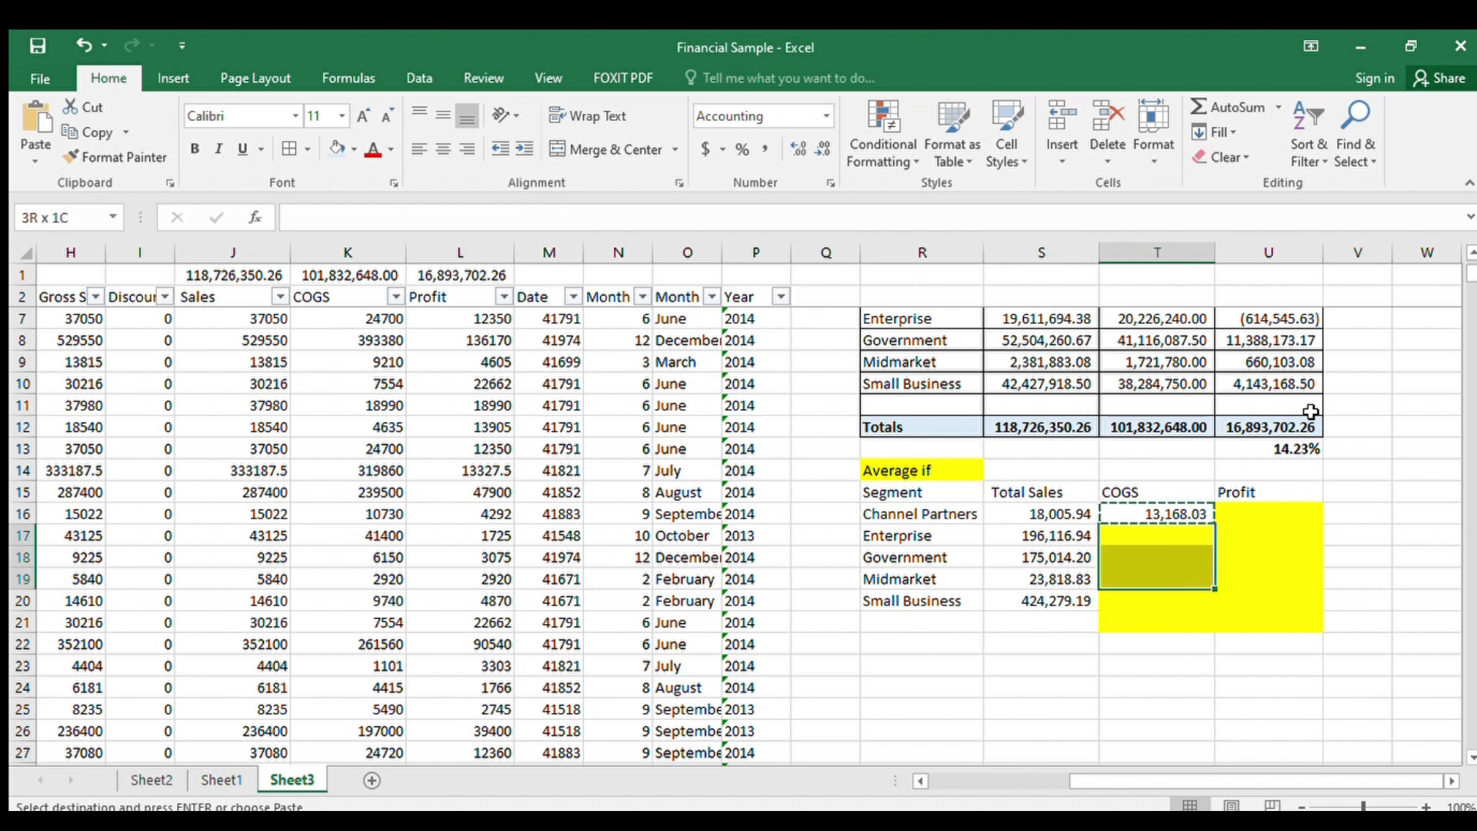
key("ctrl+v")
key("Down")
key("Up")
- Check the criterion and range references of the AVERAGEIF formulas in T16 and the cells below it
key("F2")
key("Return")
key("F2")
key("Return")
key("Up")
key("Up")
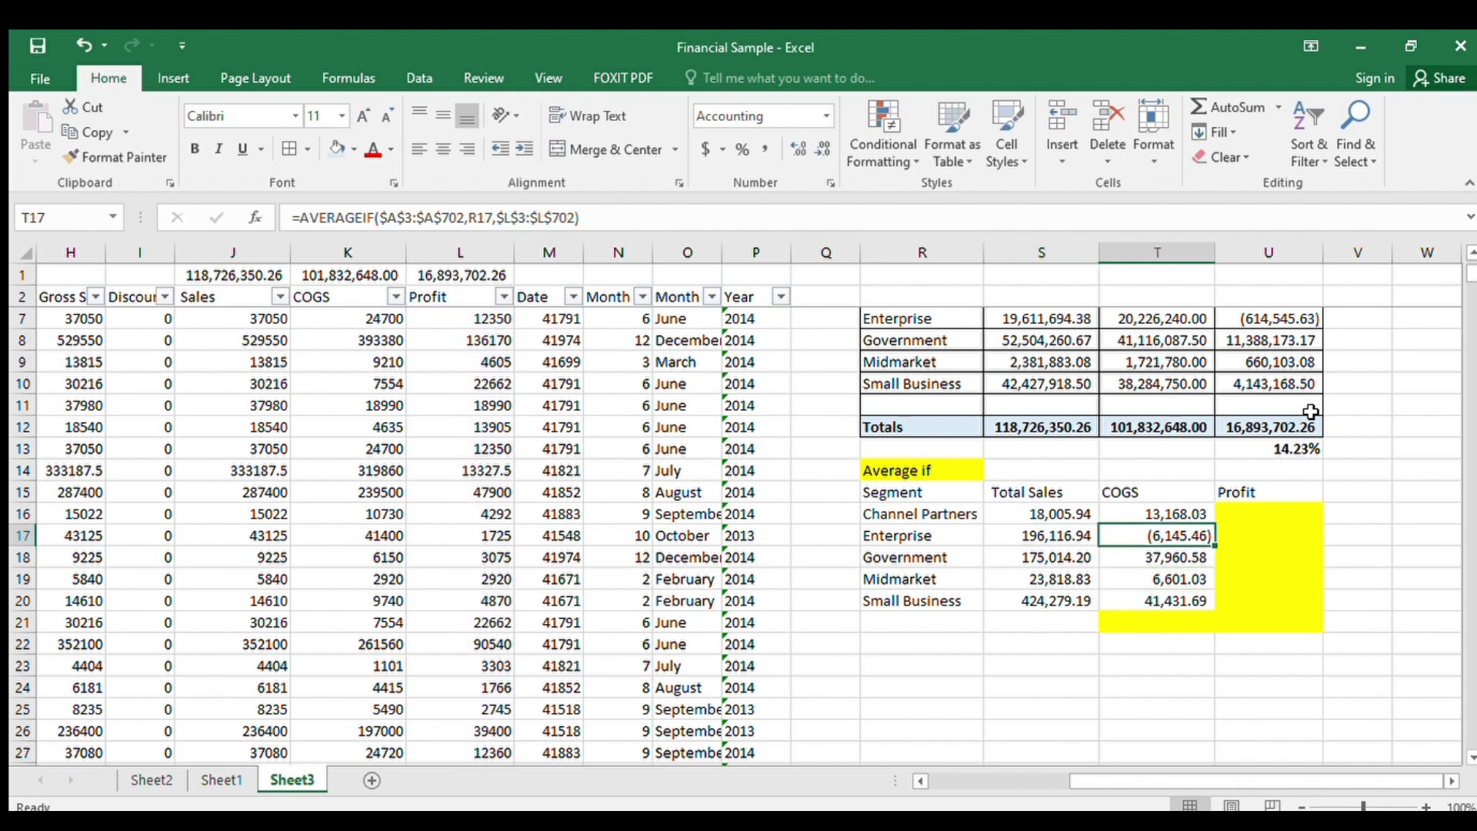
key("F2")
key("Return")
key("F2")
key("Return")
key("Up")
key("Up")
key("Up")
key("Down")
key("Down")
key("Up")
key("Up")
key("Down")
key("Down")
key("Up")
key("F2")
key("Return")
key("Up")
key("Up")
key("F2")
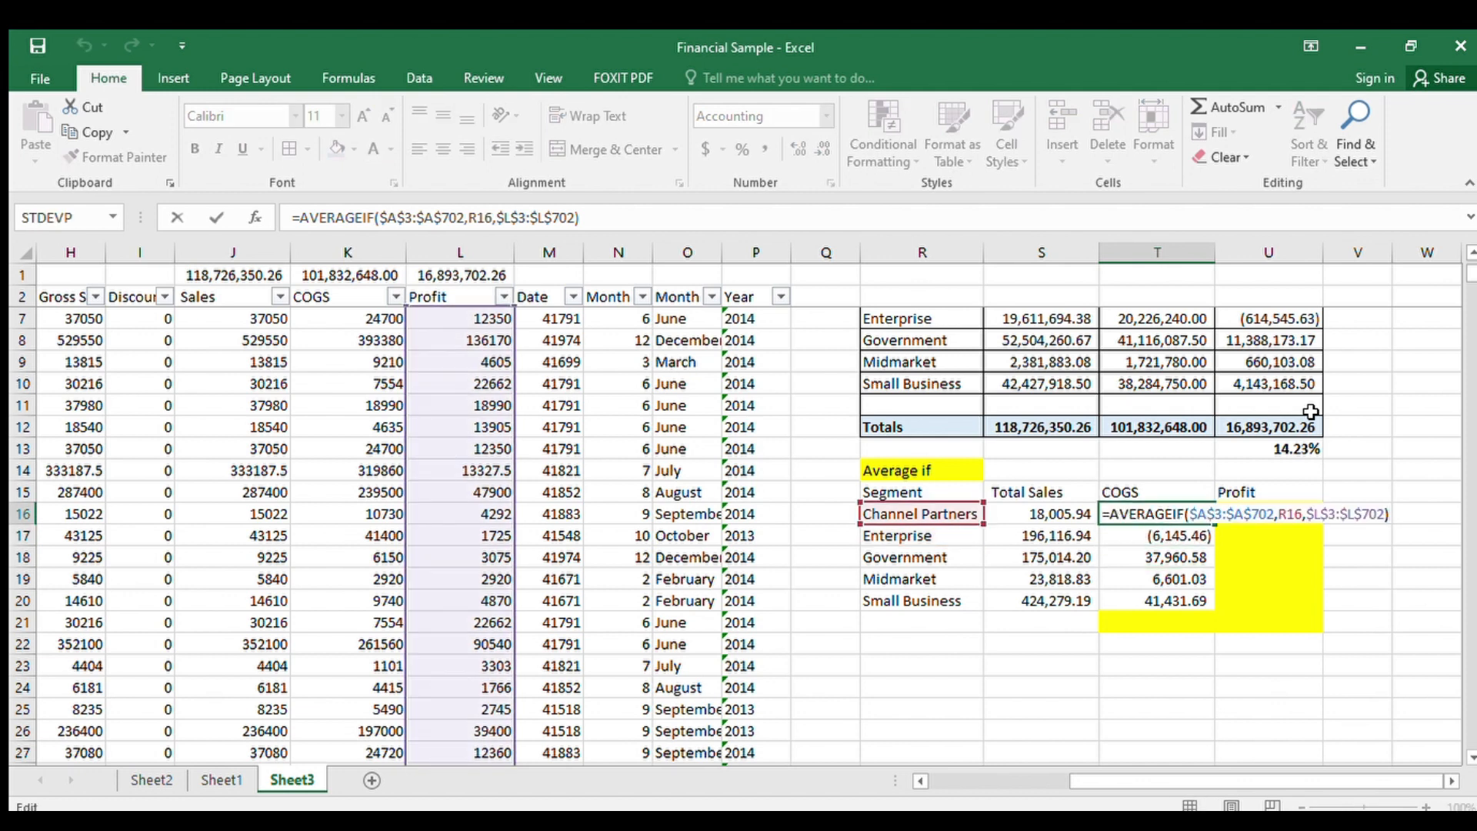
key("Return")
key("Up")
key("F2")
key("Return")
key("F2")
key("Return")
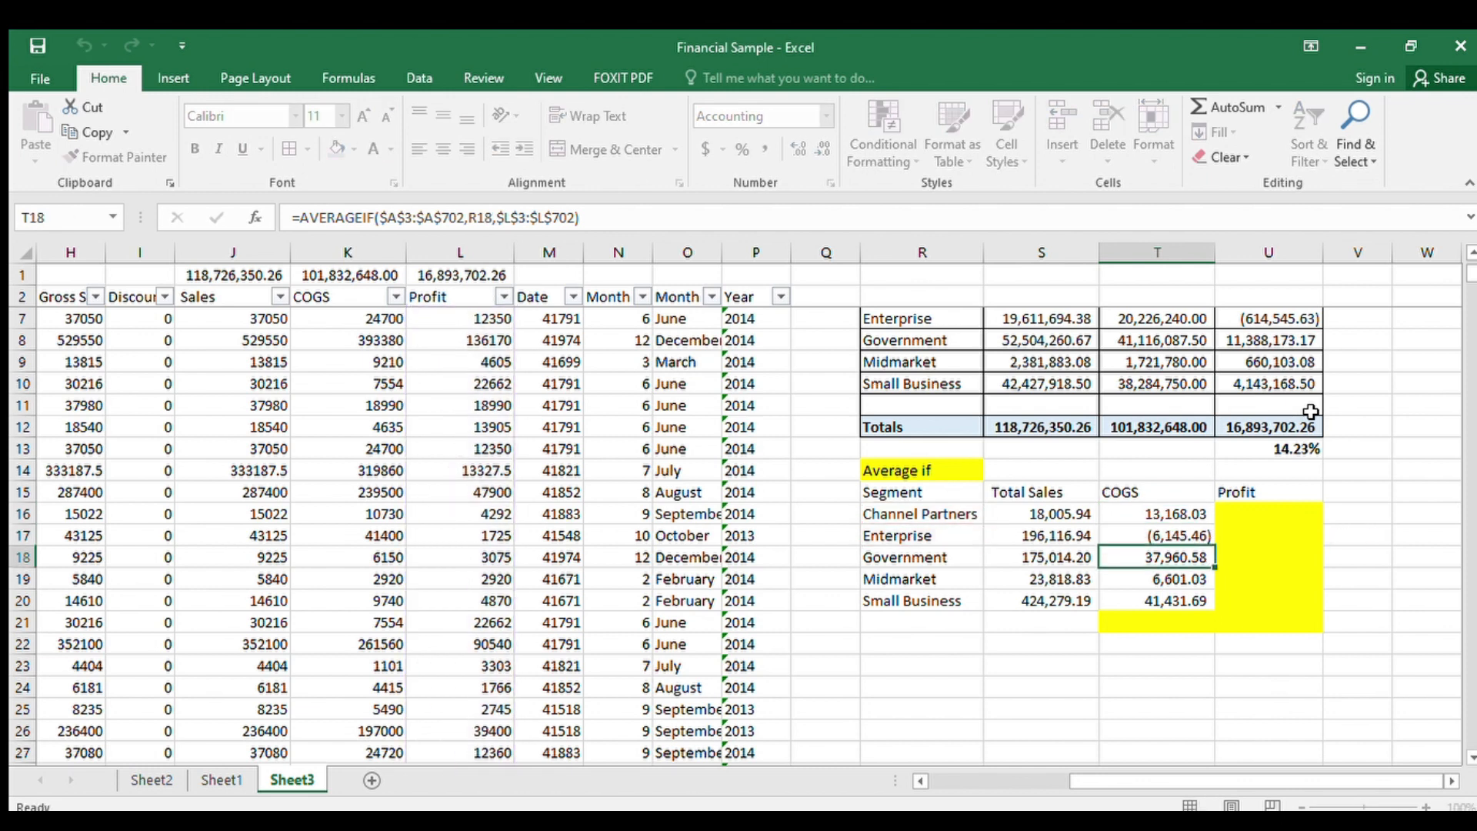
- Copy the AVERAGEIF formula from T16 to Channel Partners' Profit cell U16
key("Up")
key("Up")
key("Right")
key("Left")
key("ctrl+c")
key("Right")
key("ctrl+v")
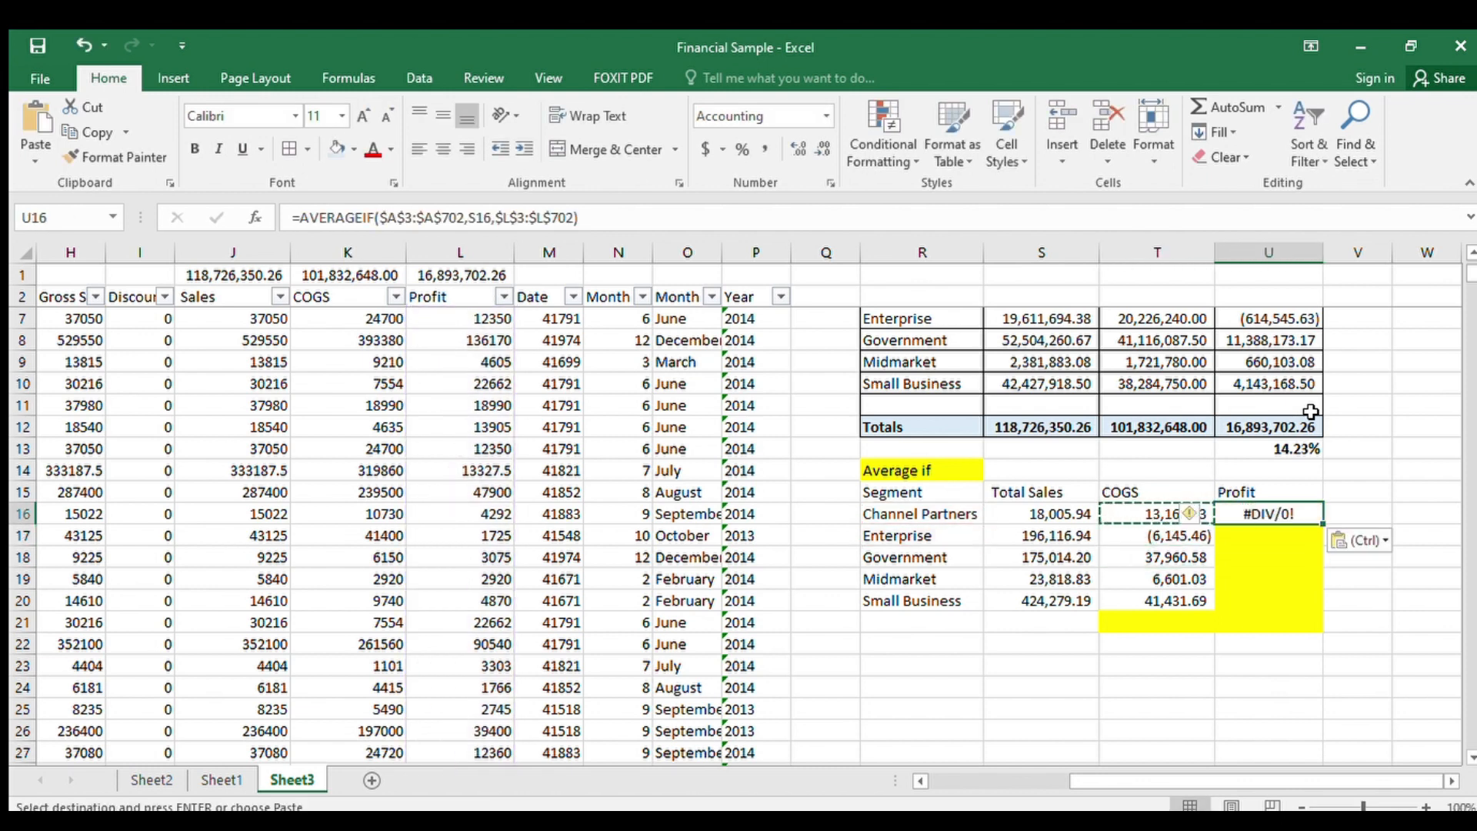
- Replace the S16 criterion in U16's AVERAGEIF formula with the segment cell R16
key("F2")
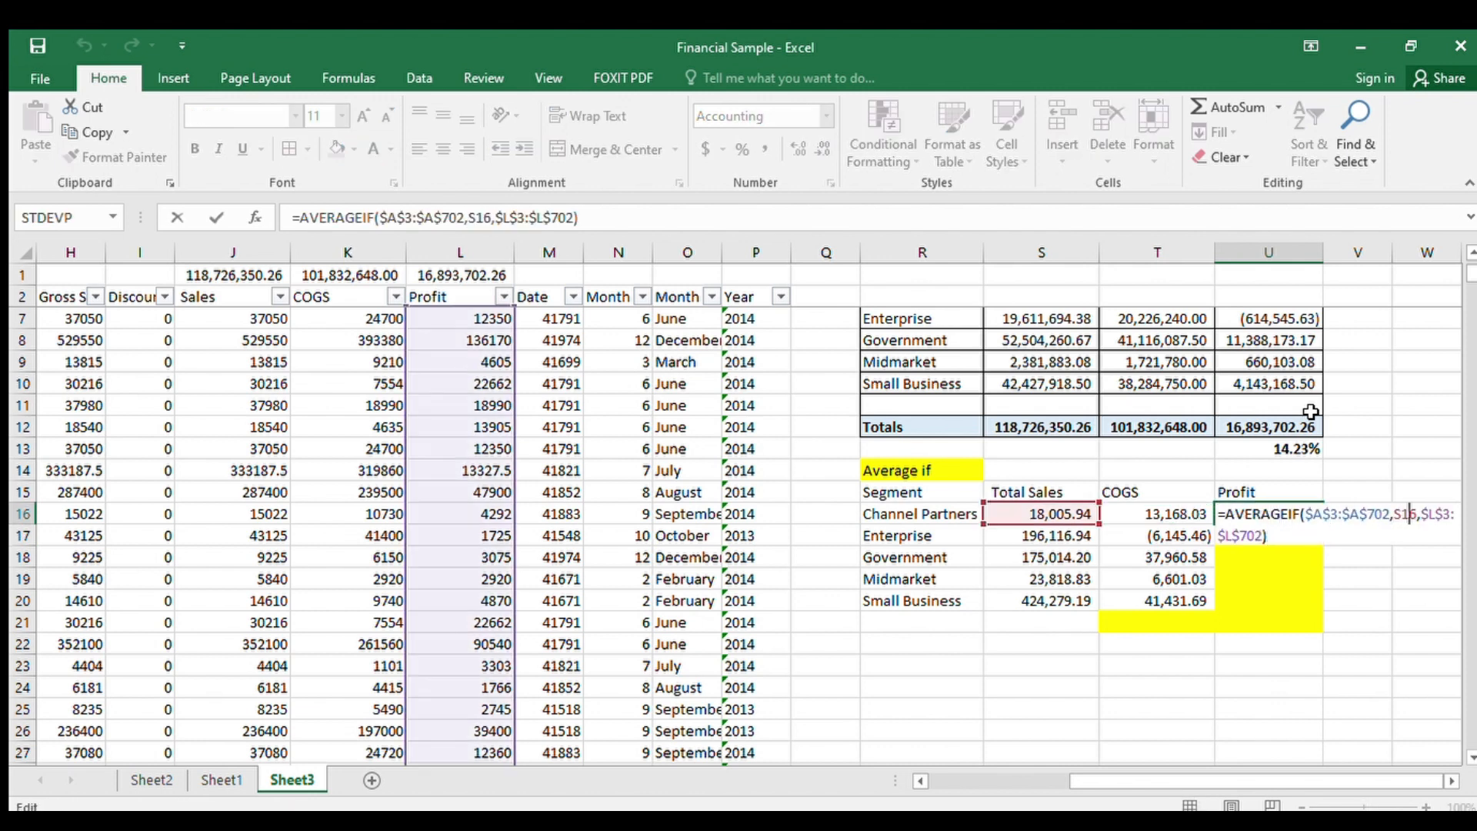
key("Delete")
key("BackSpace")
key("BackSpace")
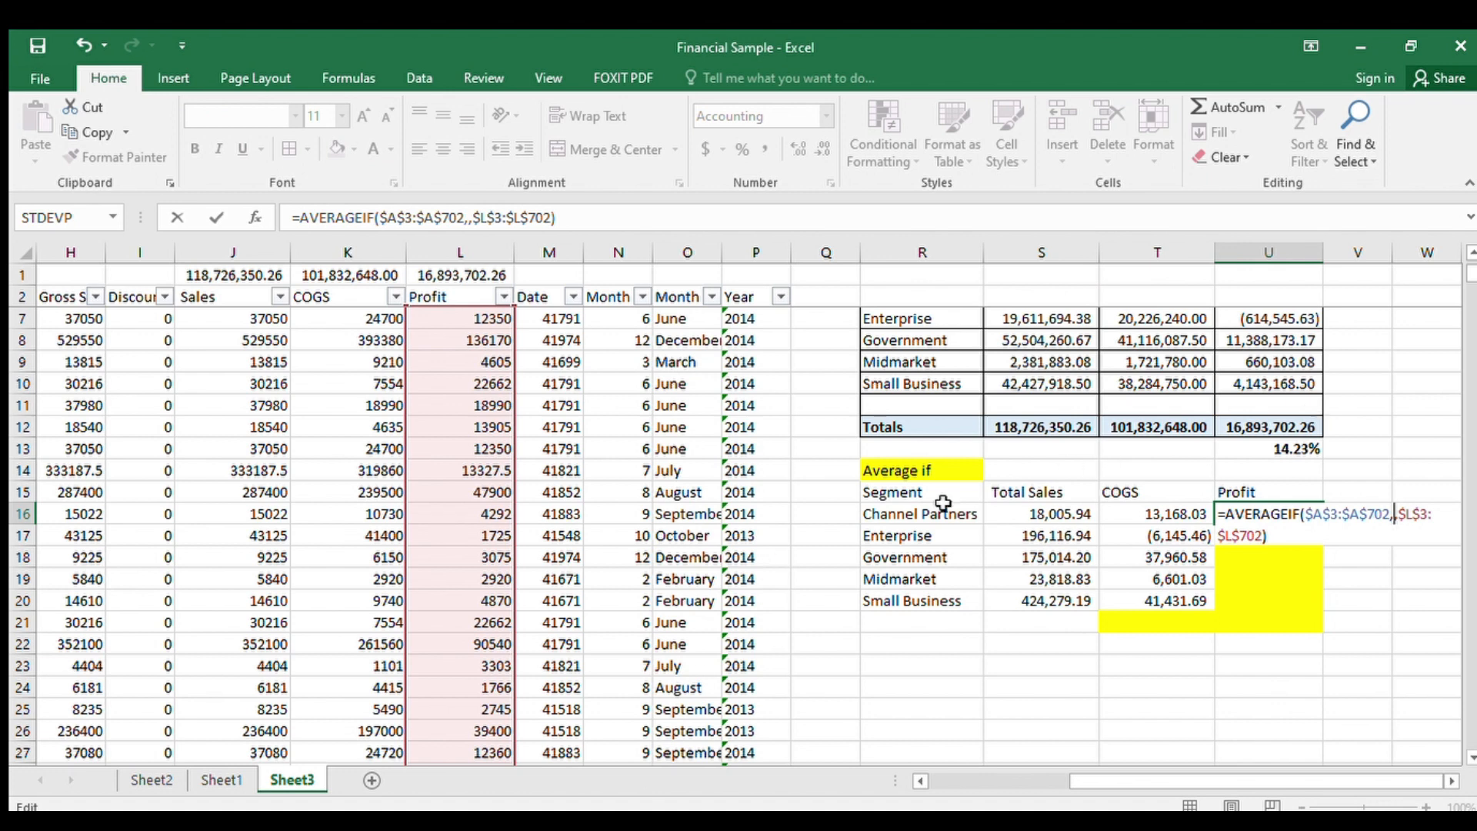
left_click(965, 514)
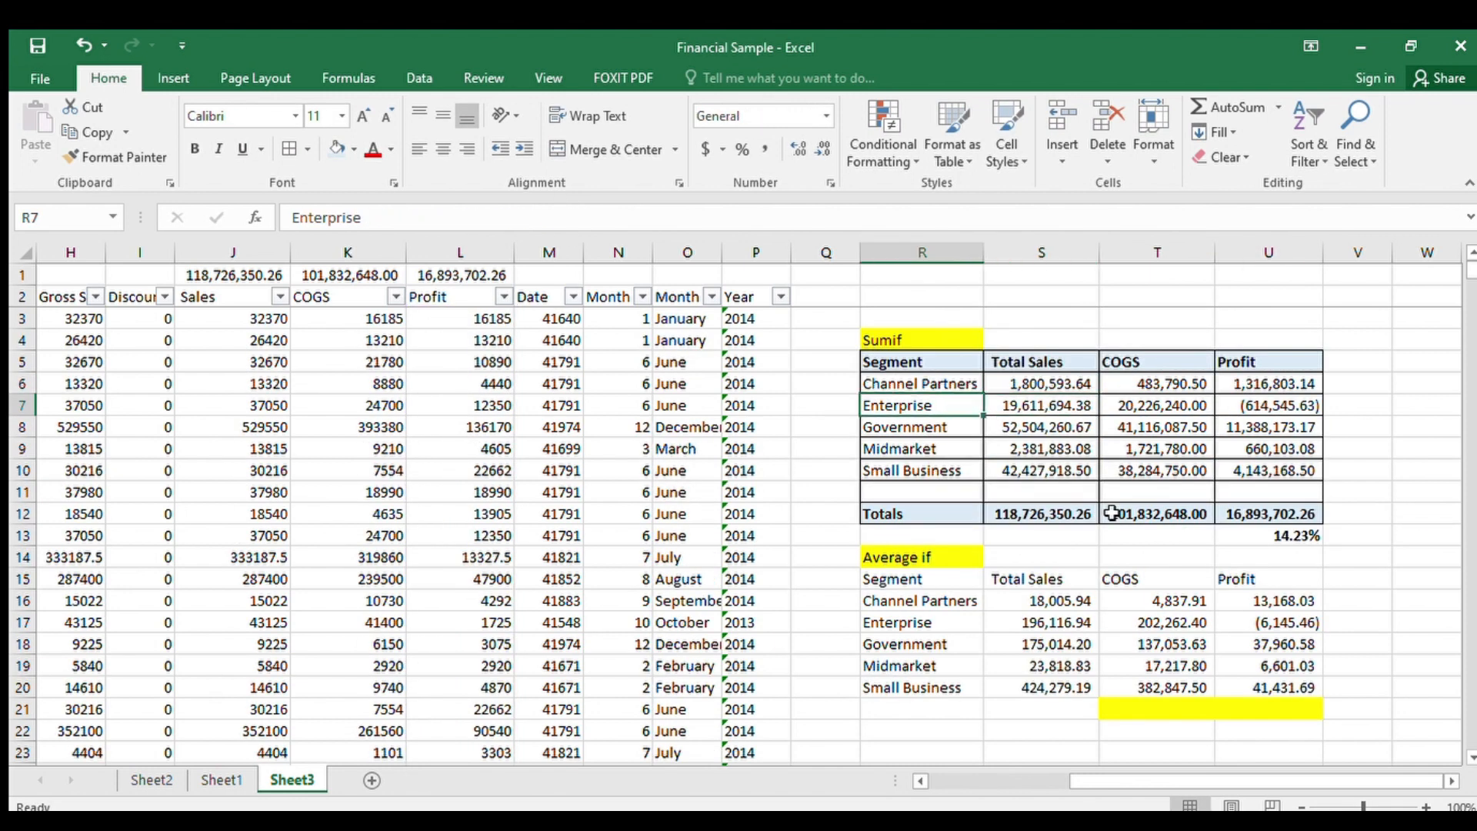
- Review the SUMIF formulas for Channel Partners' total sales and COGS in S6 and T6
key("Up")
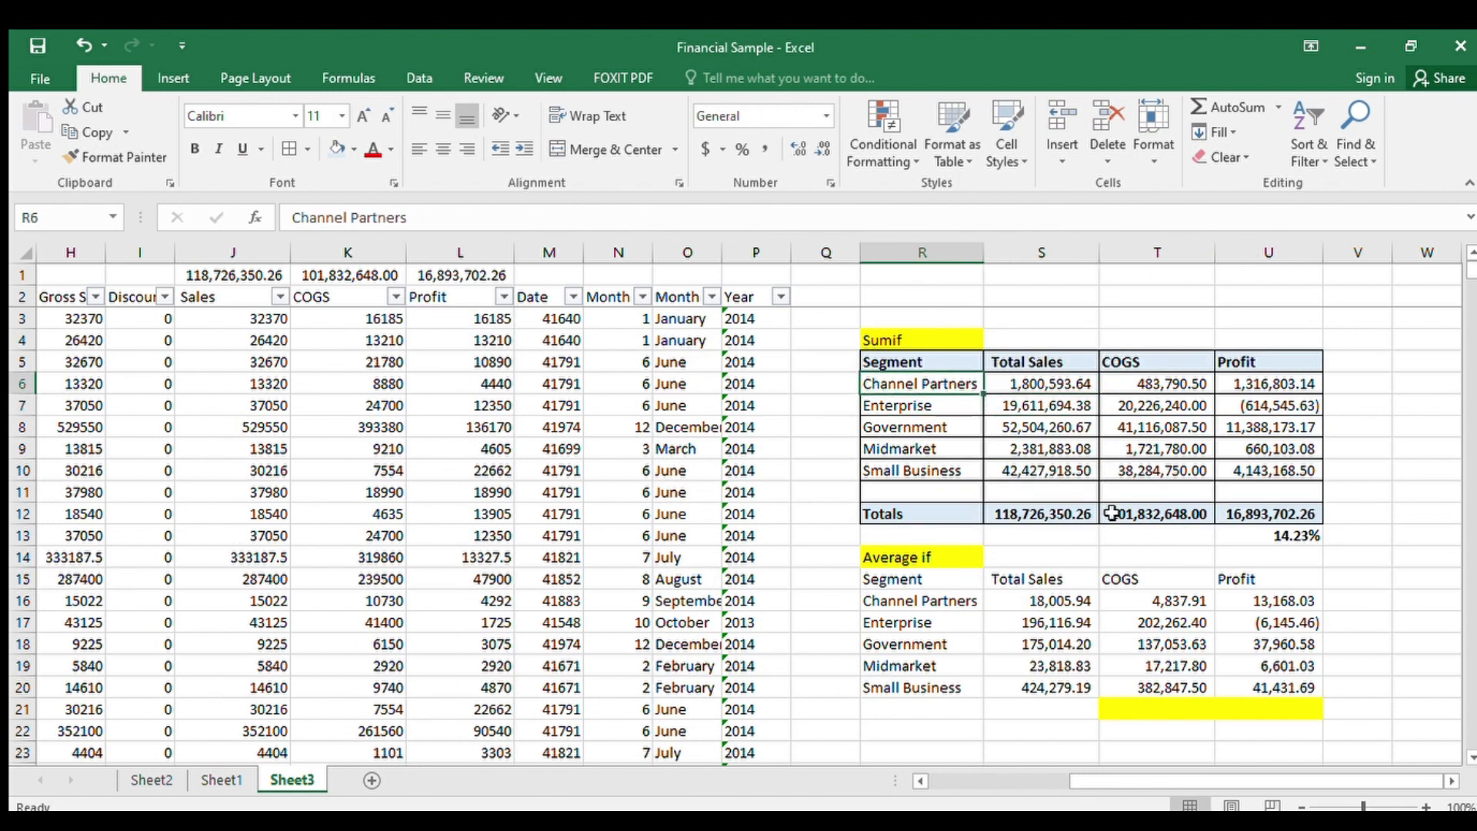
key("Right")
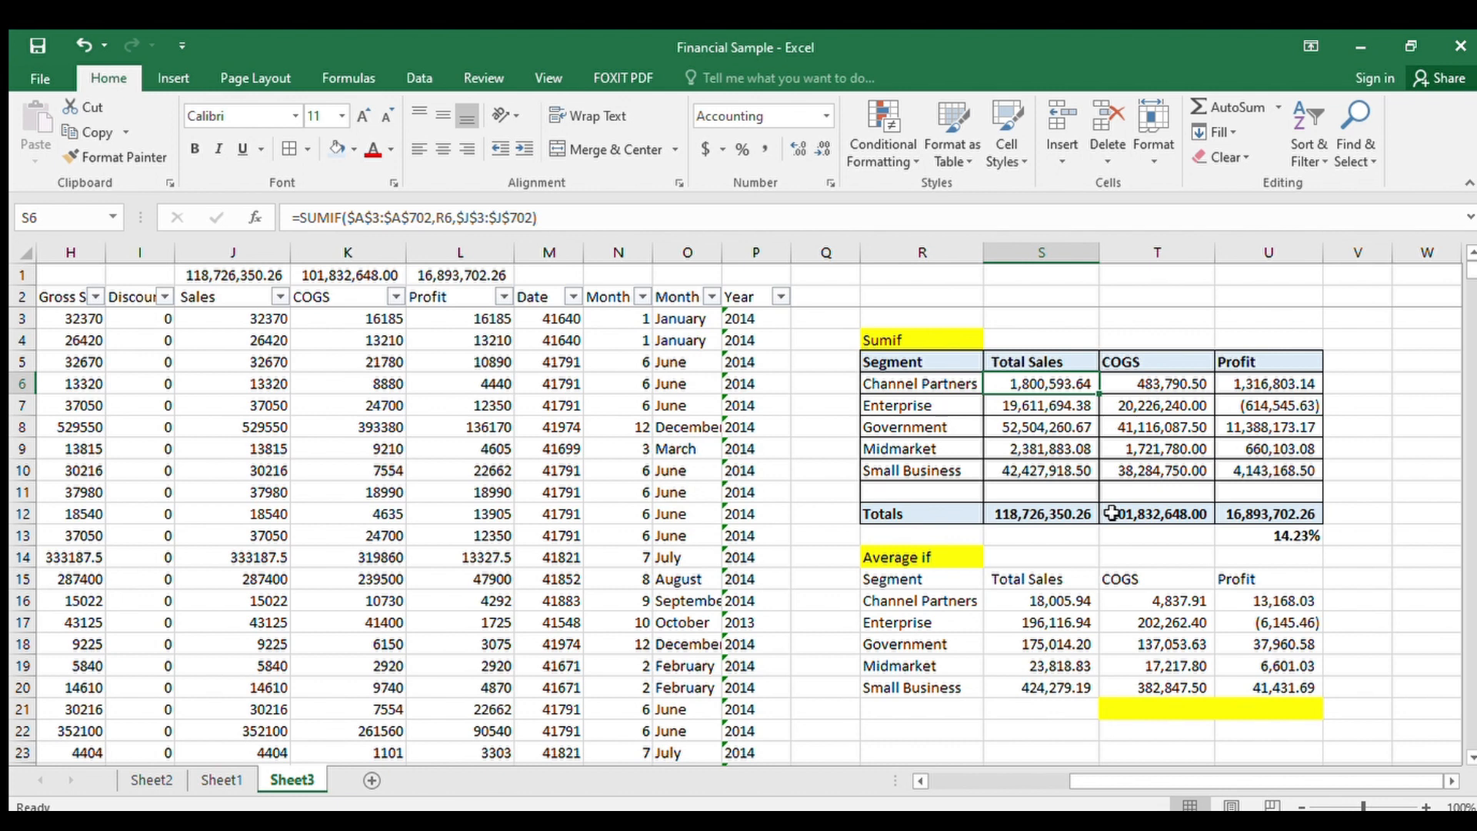
key("Right")
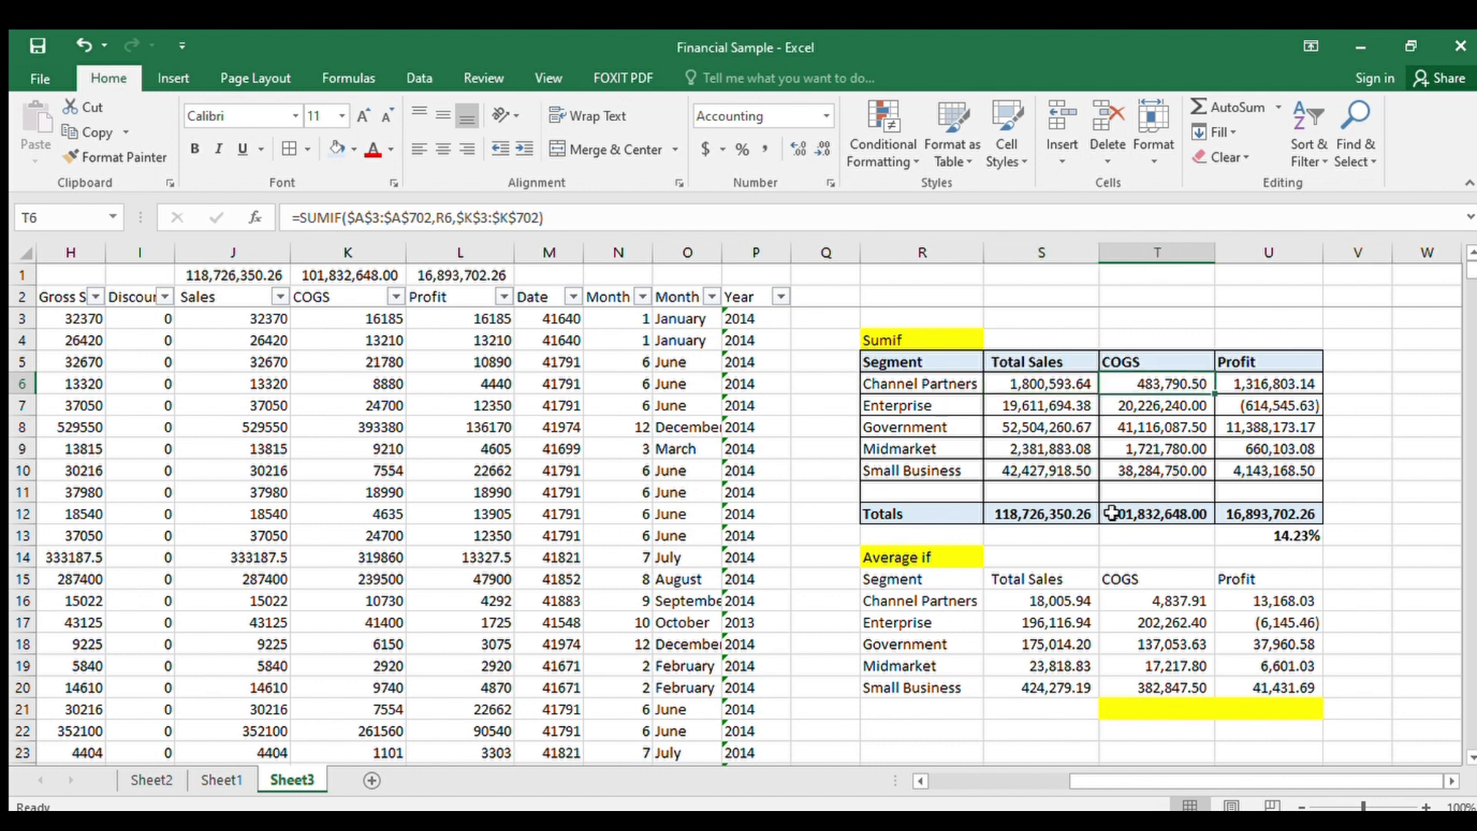
key("Right")
key("Right")
key("Right")
key("Right")
key("Up")
key("Up")
key("Up")
key("Up")
key("Up")
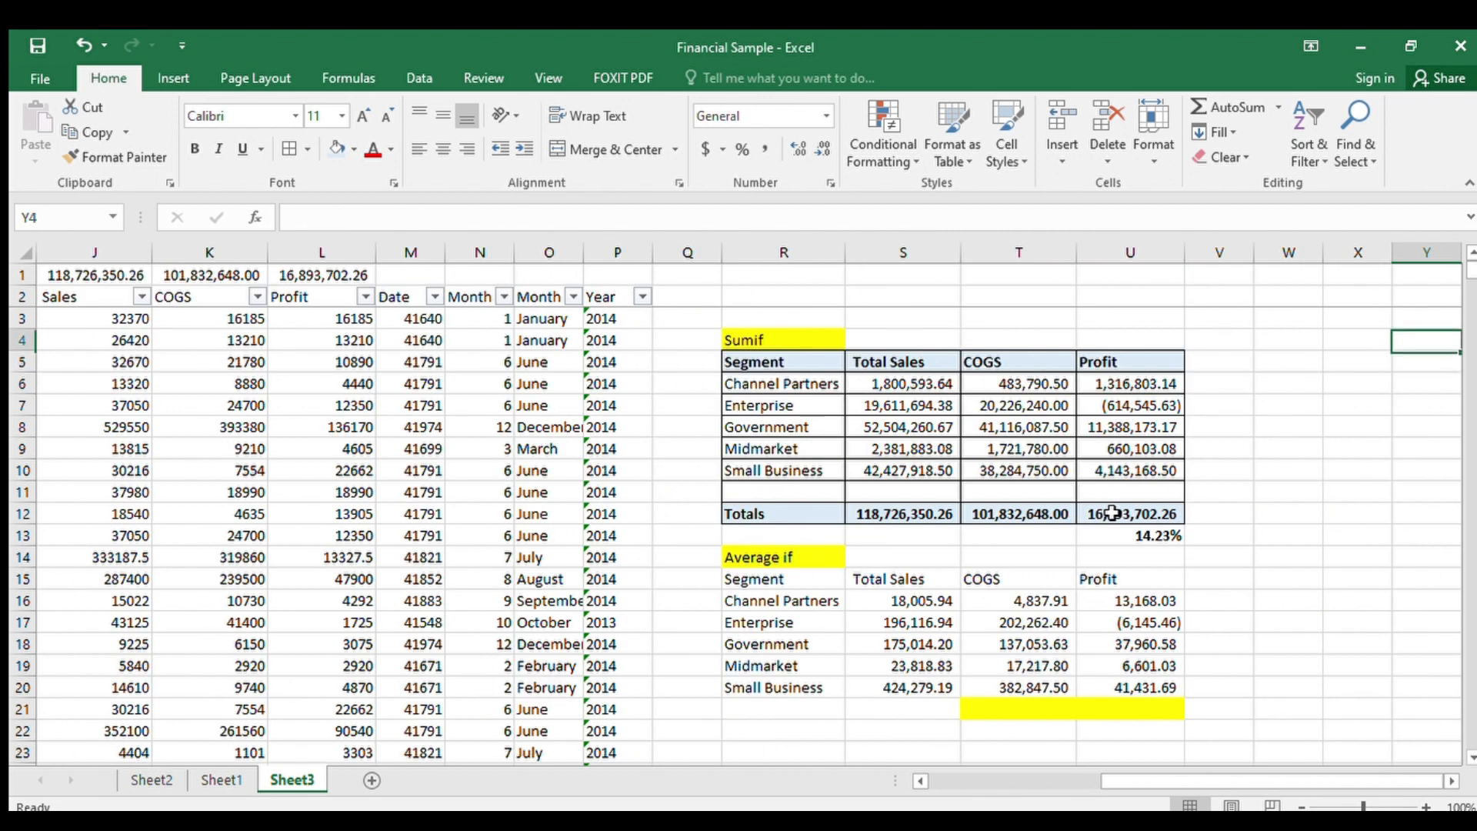
key("Left")
key("Left")
key("Left")
key("Left")
key("Left")
key("Left")
key("Left")
key("Left")
key("Left")
key("Left")
key("Left")
key("Left")
key("Left")
key("Left")
key("Left")
key("Left")
key("Left")
key("Left")
key("Left")
key("Left")
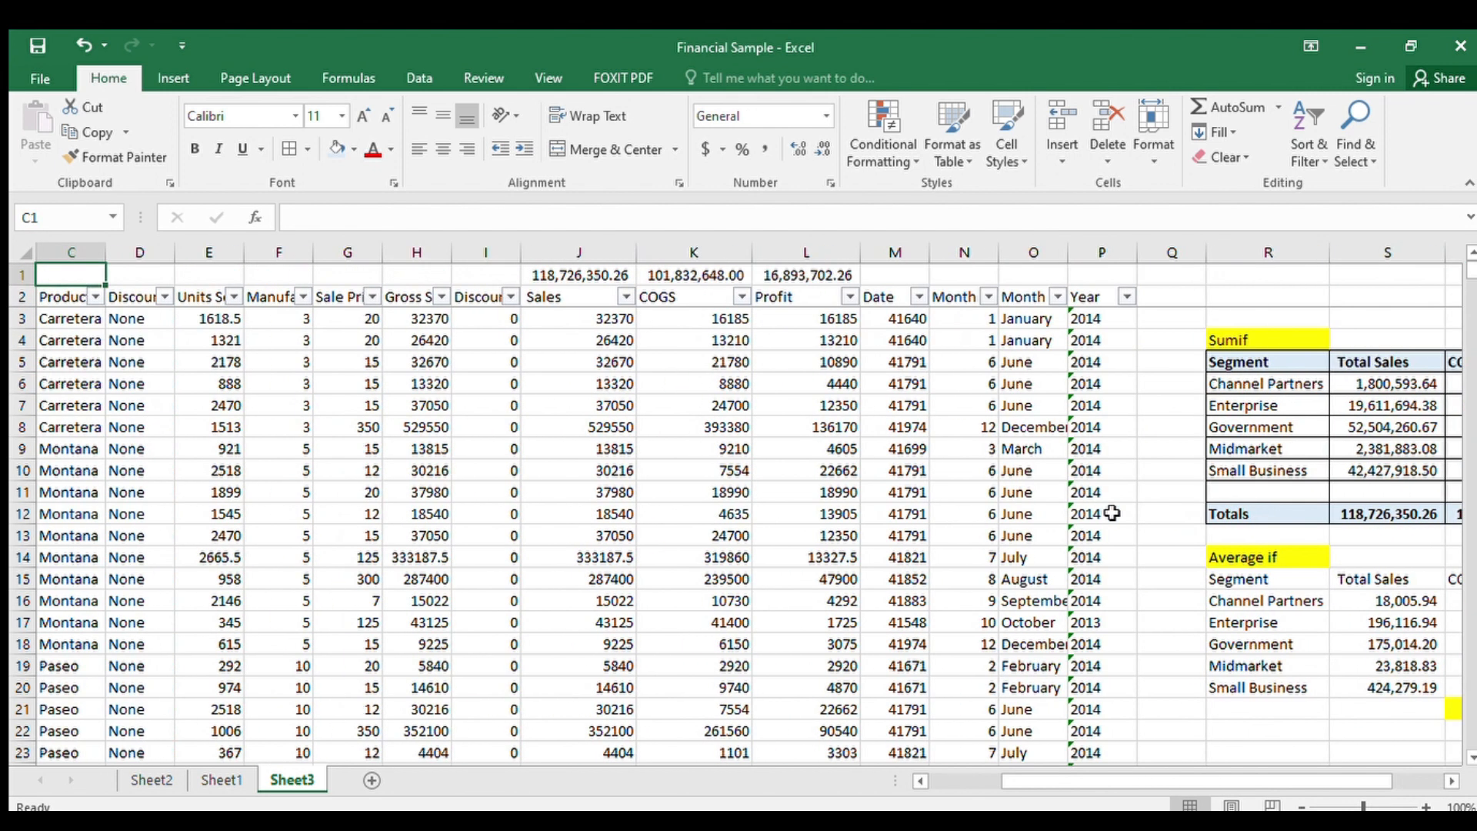
key("Down")
key("Down")
key("Right")
key("Right")
key("Right")
key("Right")
key("Right")
key("Right")
key("Right")
key("Right")
key("Right")
key("Right")
key("Right")
key("Right")
key("Right")
key("Right")
key("Right")
key("Right")
key("Right")
key("Right")
key("Right")
key("Right")
key("Right")
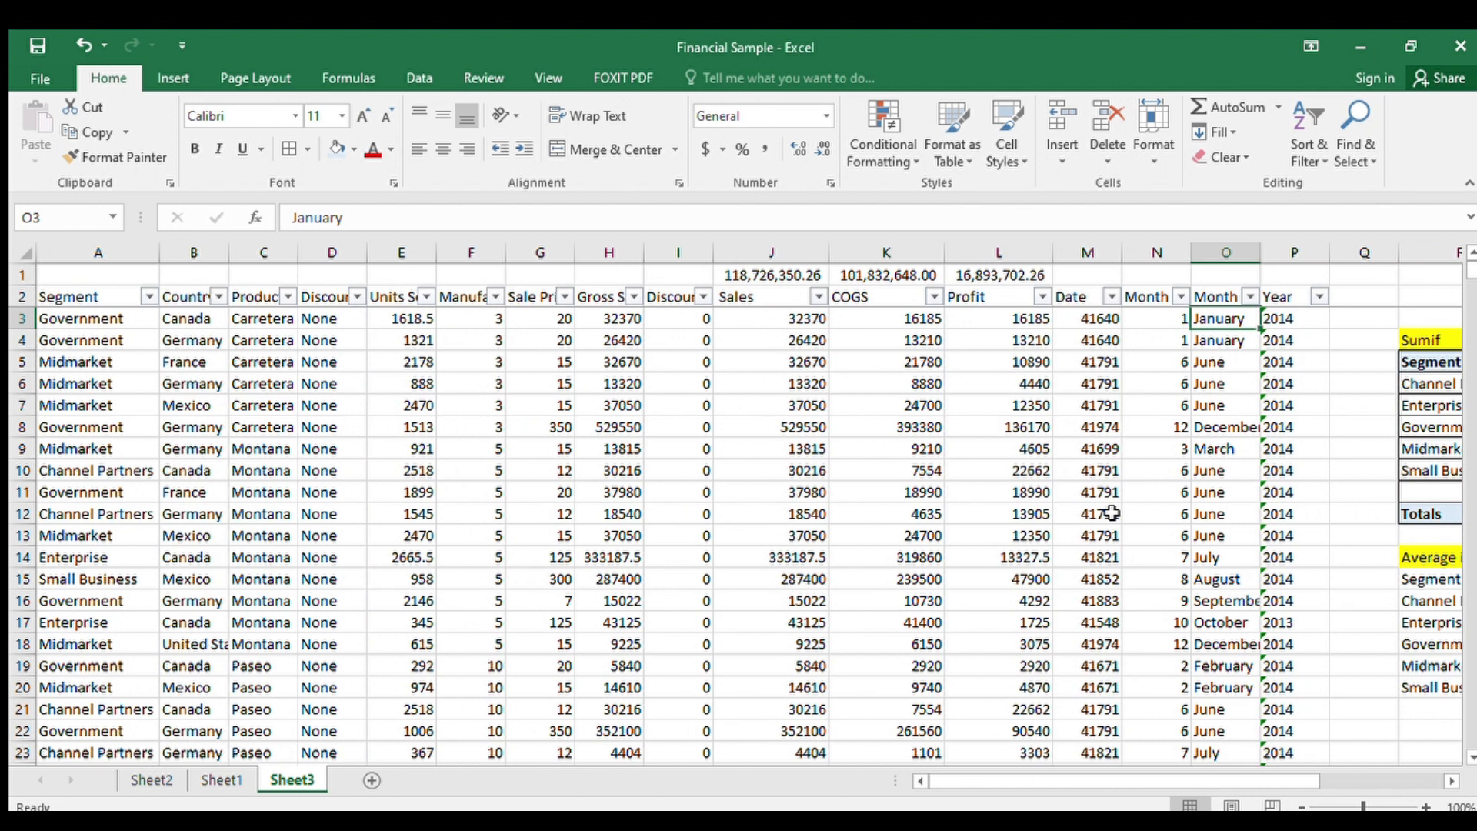
key("Down")
key("Left")
key("Left")
key("Left")
key("Left")
key("Left")
key("Left")
key("Left")
key("Left")
key("Left")
key("Left")
key("Left")
key("Left")
key("Left")
key("Left")
key("Left")
key("Left")
key("Left")
key("Left")
key("Left")
key("Left")
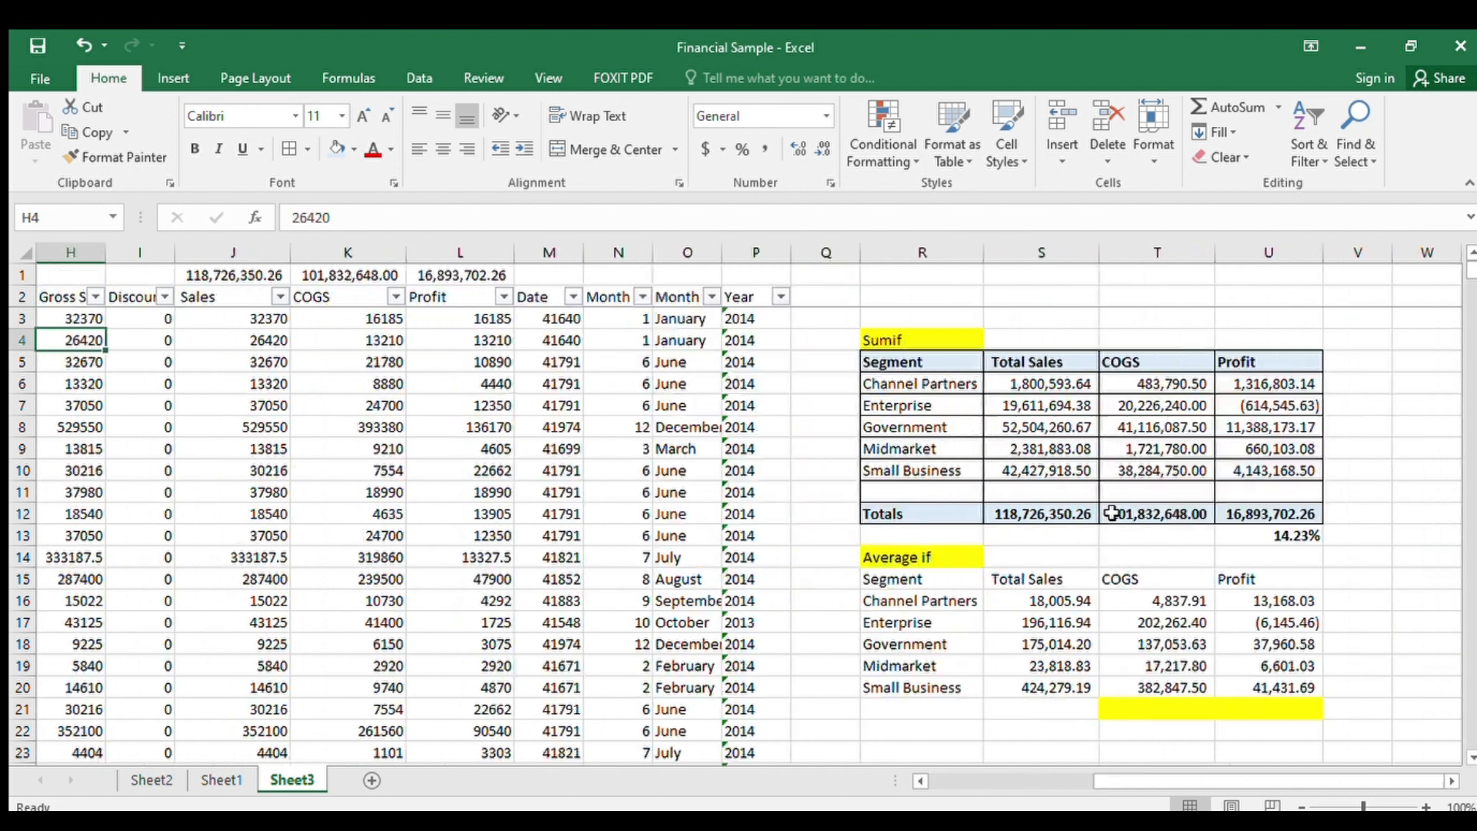
key("Up")
key("Up")
key("Right")
key("Left")
key("Down")
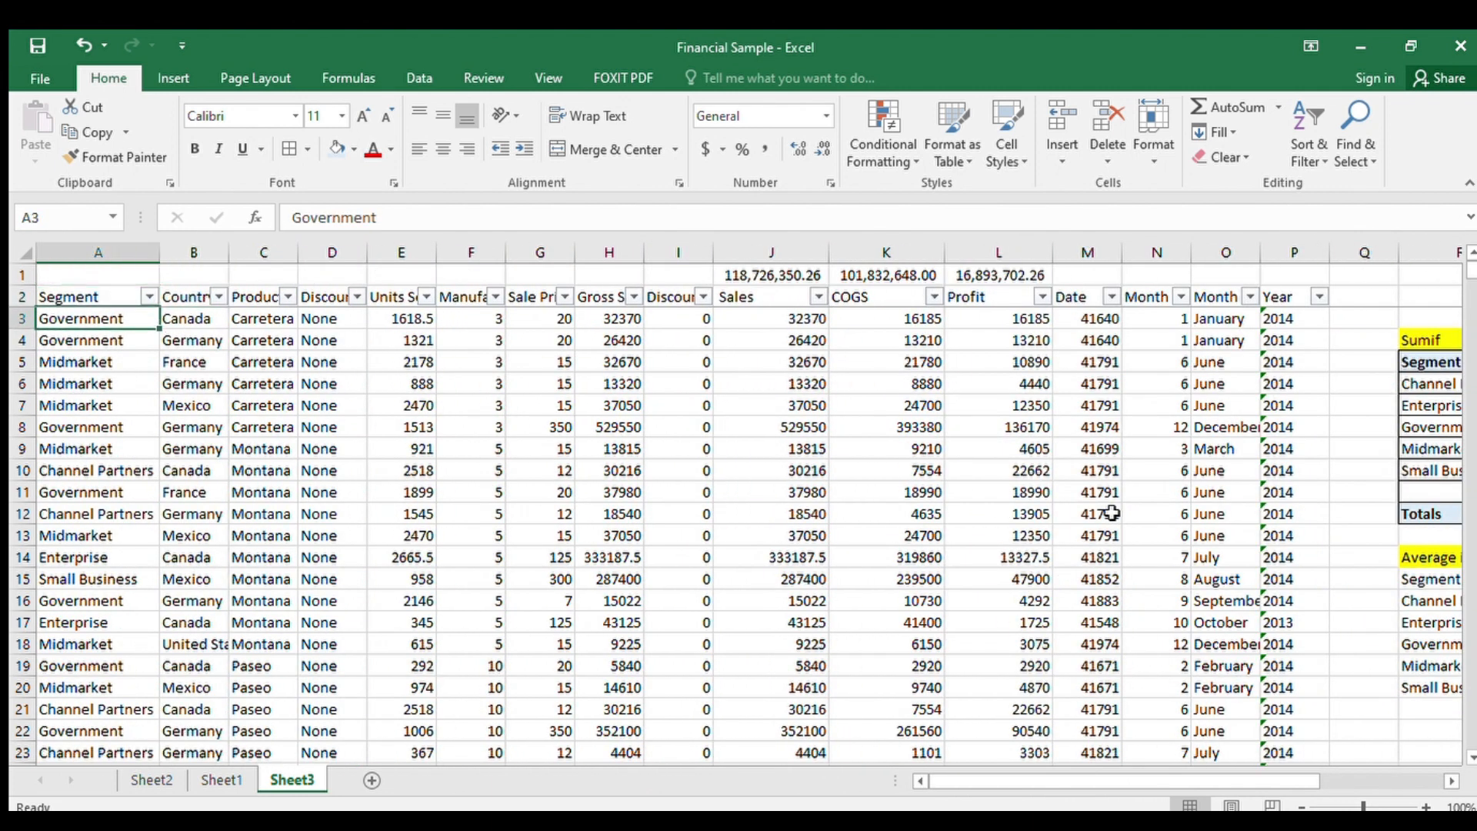
- Look across the source data columns from the Segment column in A3 towards the summary tables
key("Up")
key("Right")
key("Down")
key("Left")
key("Right")
key("Left")
key("Up")
key("Down")
key("Right")
key("Right")
key("Right")
key("Right")
key("Right")
key("Right")
key("Right")
key("Right")
key("Right")
key("Right")
key("Right")
key("Right")
key("Right")
key("Right")
key("Right")
key("Right")
key("Right")
key("Right")
key("Right")
key("Right")
key("Right")
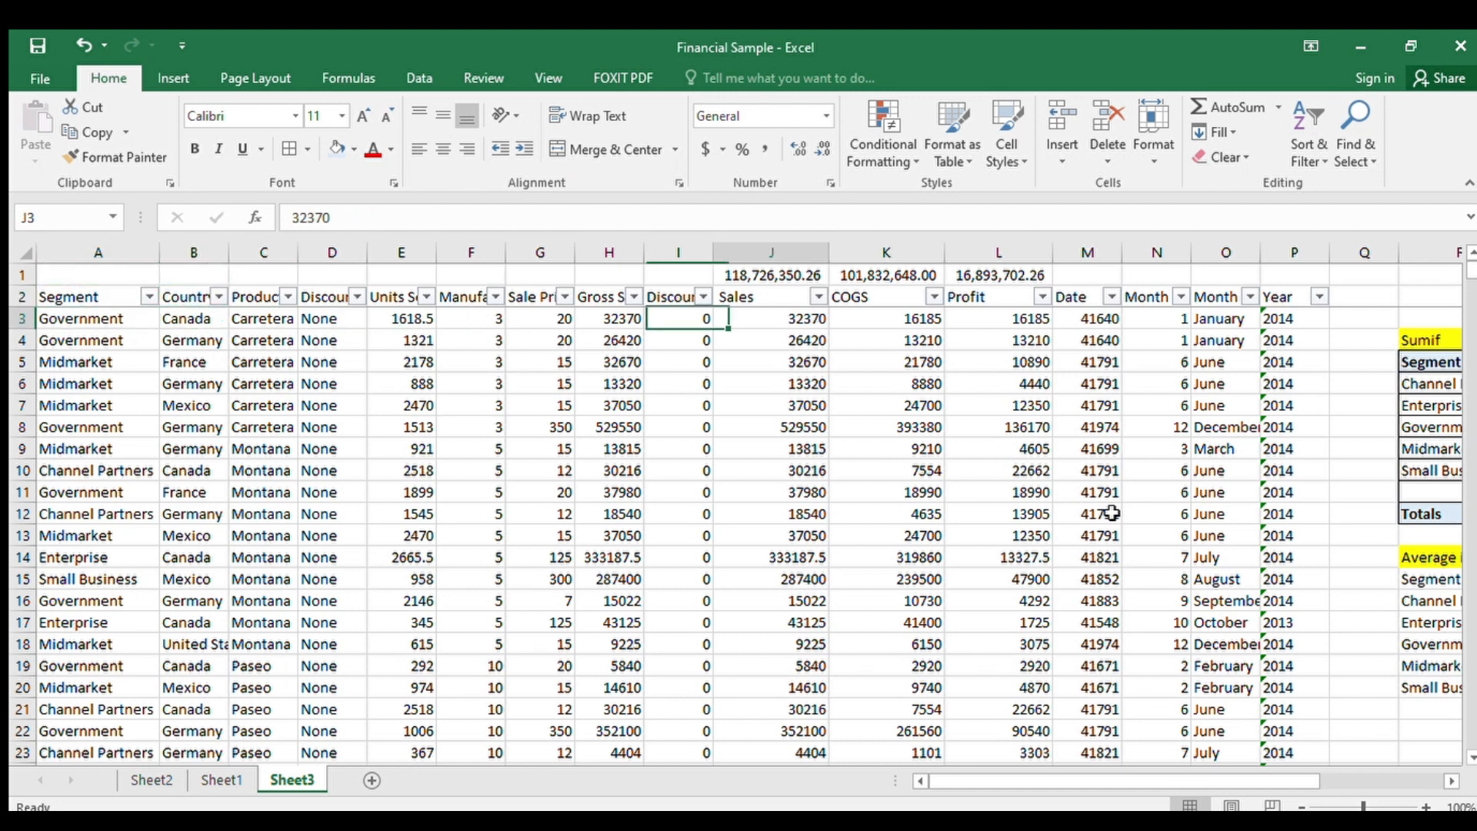
- Examine the SUMIF results for total sales, COGS and profit of each segment in the Sumif table
key("Down")
key("Left")
key("Left")
key("Down")
key("Down")
key("Left")
key("Left")
key("Down")
key("Right")
key("Up")
key("Right")
key("Down")
key("Up")
key("Down")
key("Left")
key("Left")
key("Right")
key("Right")
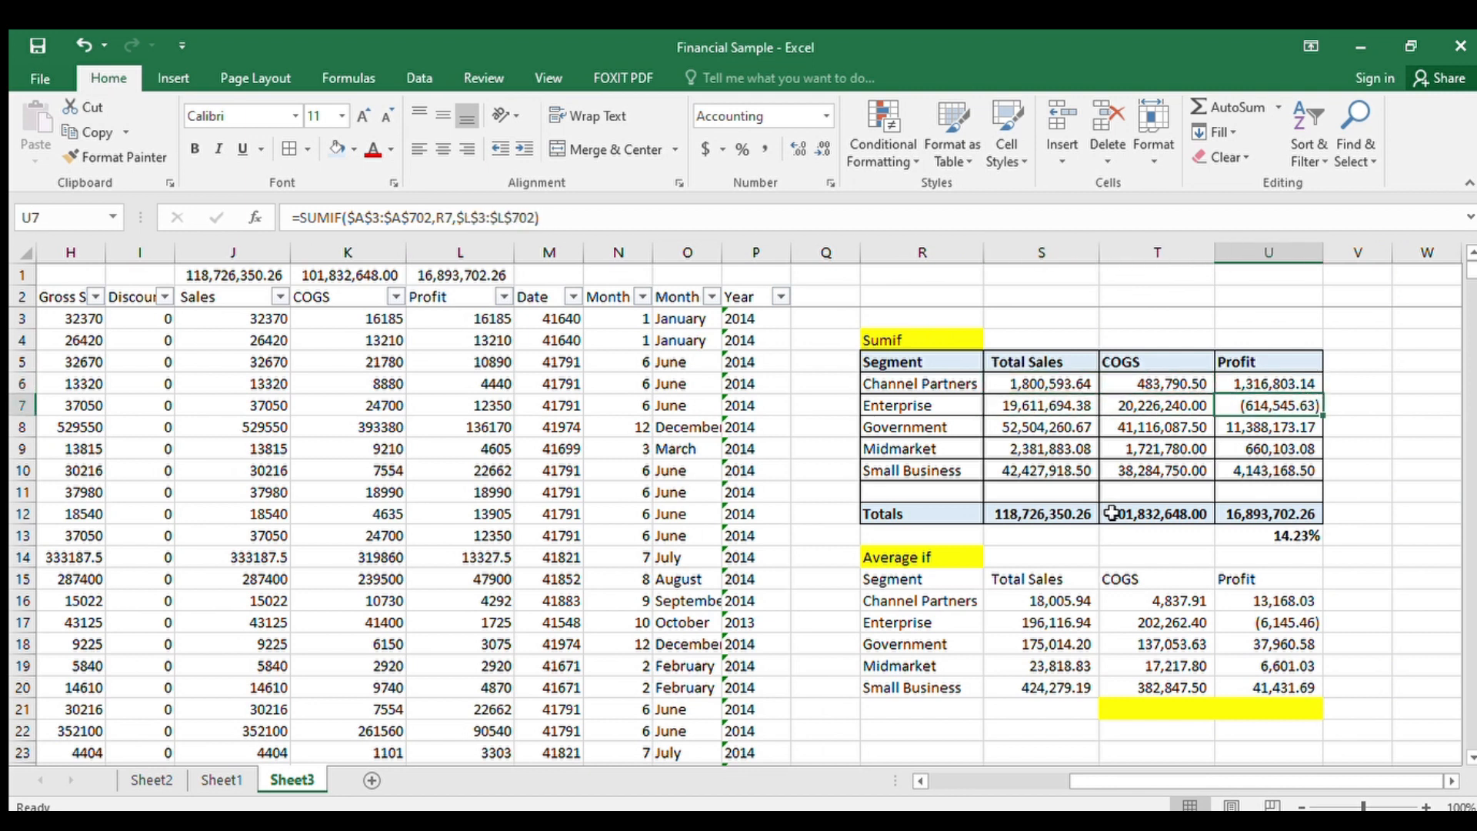
key("Left")
key("Left")
key("Left")
key("Right")
key("Down")
key("Right")
key("Right")
key("Up")
key("Left")
key("Left")
key("Left")
key("Right")
key("Right")
key("Right")
key("Down")
key("Up")
key("Up")
key("Down")
key("Down")
key("Left")
key("Up")
key("Up")
key("Right")
- Check the Totals row formulas for sales, COGS and profit in S12:U12
key("Down")
key("Down")
key("Down")
key("Down")
key("Left")
key("Left")
key("Left")
key("Down")
key("Down")
key("Right")
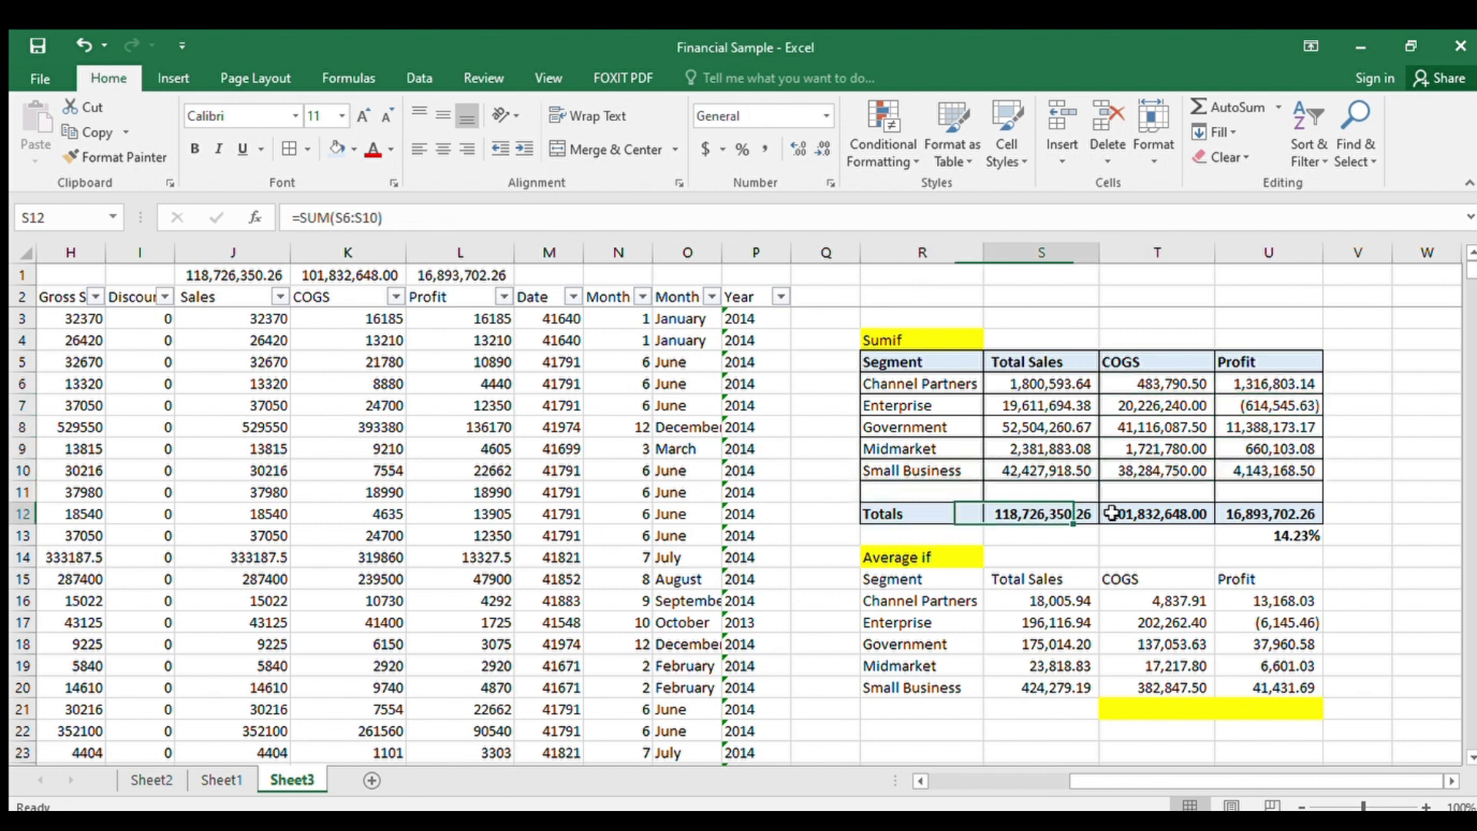
key("Right")
key("Right")
- Return from the Sumif table to the Segment header in A2 to view the source data
key("Up")
key("Up")
key("Up")
key("Up")
key("Up")
key("Up")
key("Up")
key("Up")
key("Up")
key("Up")
key("Up")
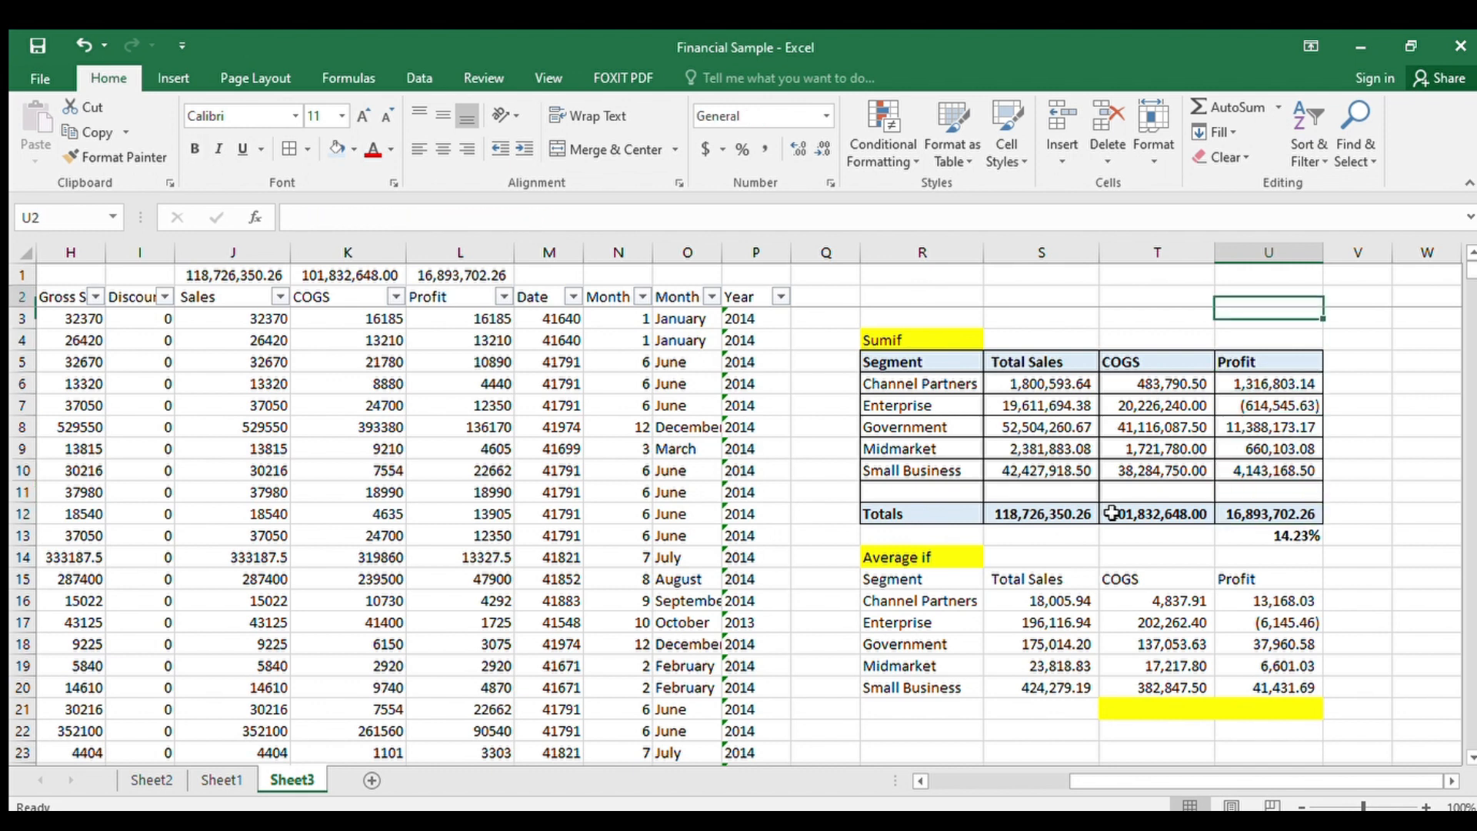
key("Left")
key("Left")
key("Left")
key("Left")
key("Home")
key("Down")
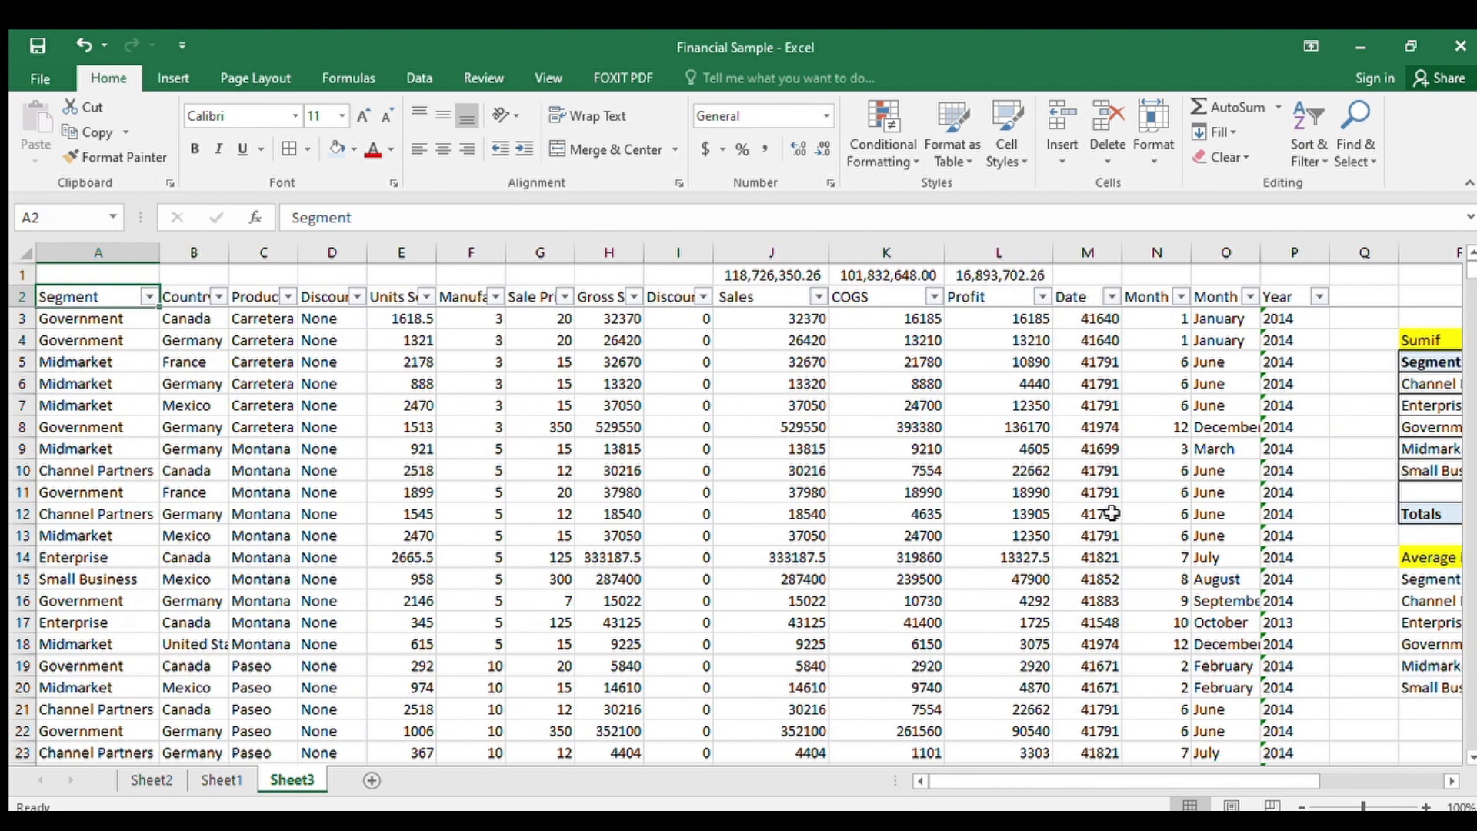
- Look across the source records again and inspect Government's SUMIF profit formula in U8
key("Right")
key("Down")
key("Down")
key("Down")
key("Right")
key("Right")
key("Right")
key("Right")
key("Right")
key("Right")
key("Right")
key("Right")
key("Right")
key("Right")
key("Right")
key("Right")
key("Right")
key("Right")
key("Right")
key("Right")
key("Right")
key("Right")
key("Right")
key("Right")
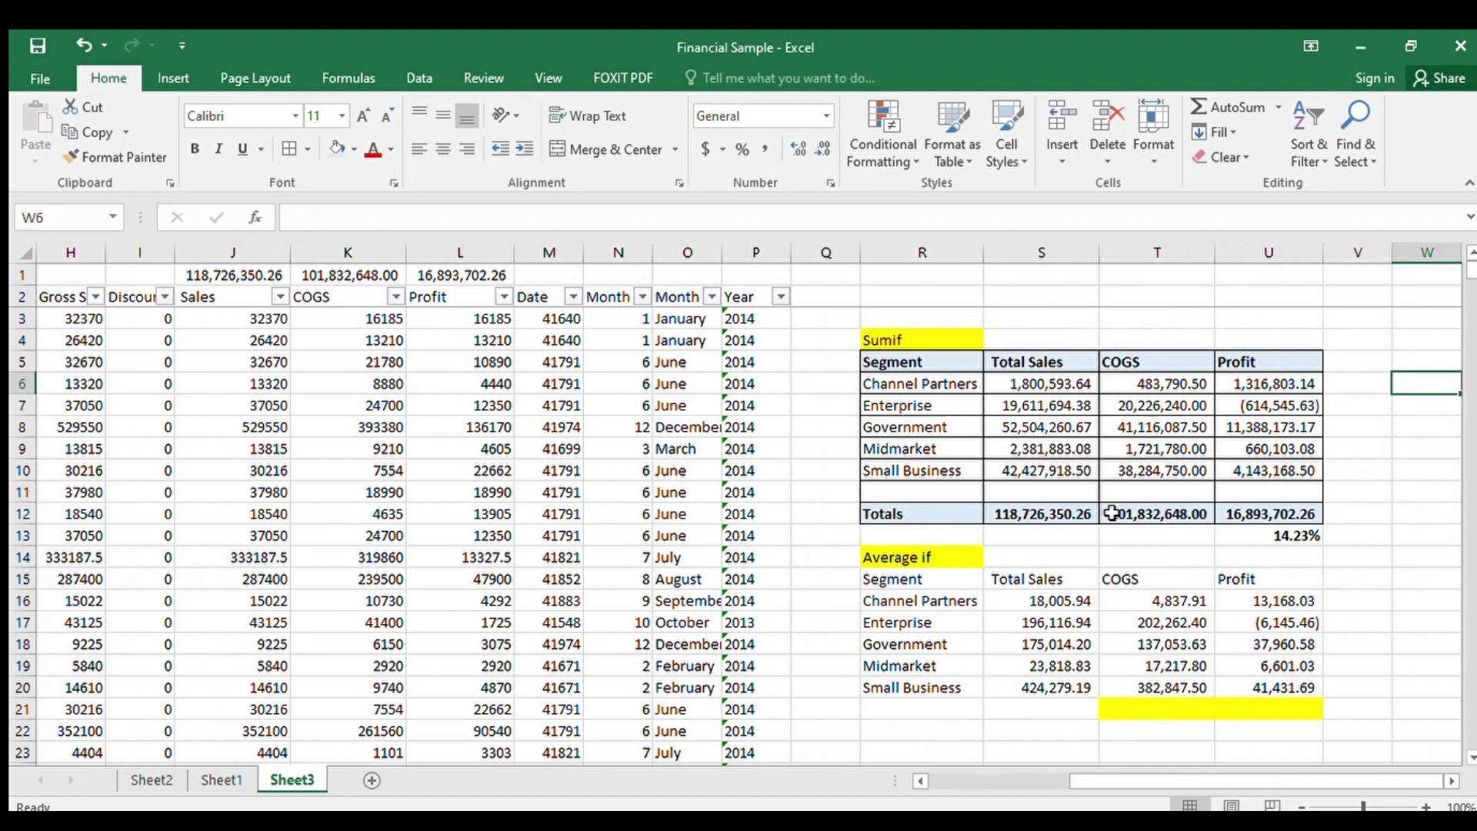
key("Down")
key("Down")
key("Left")
key("Down")
key("Down")
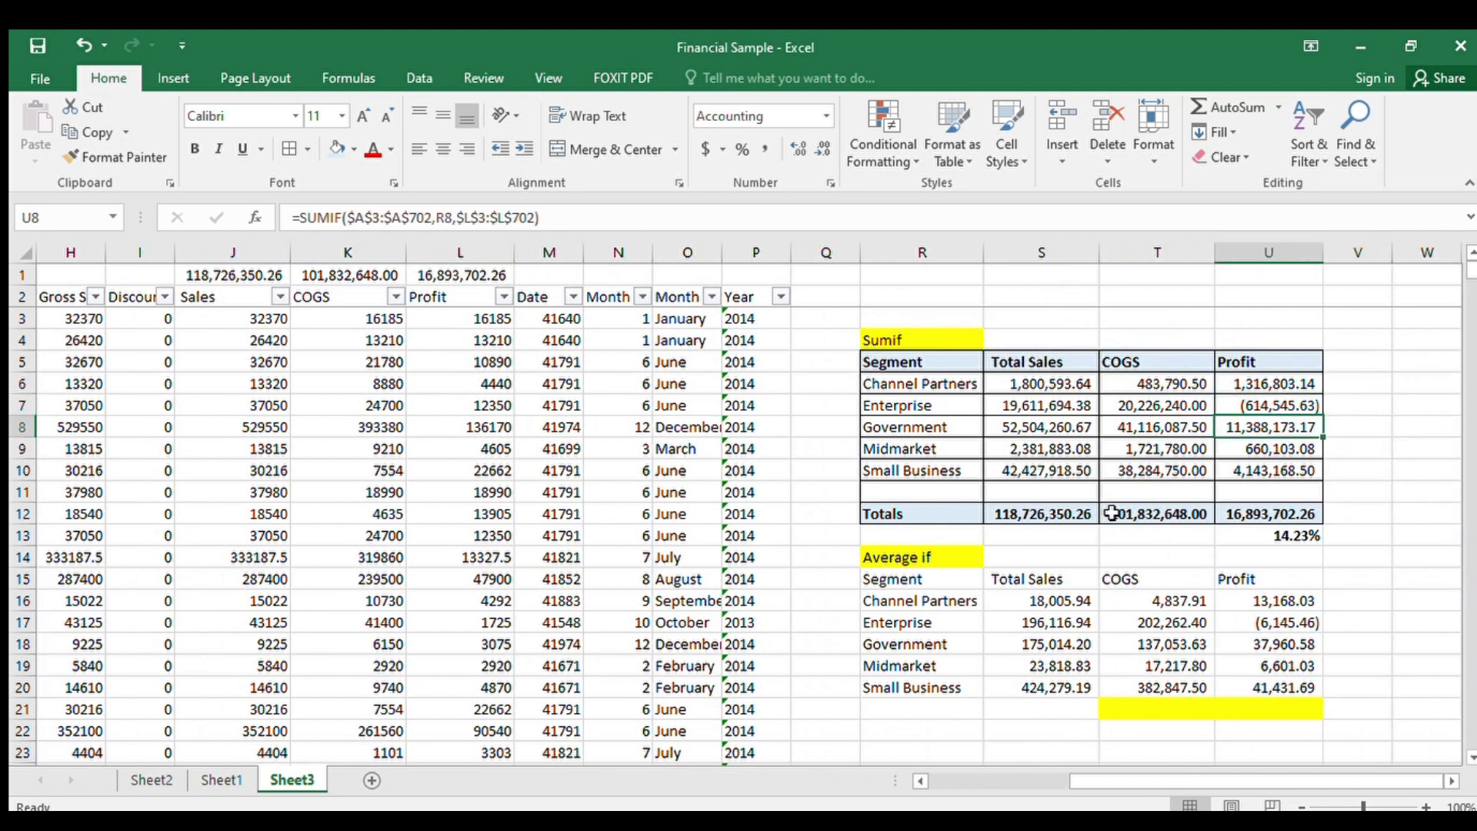
- Go back to the source data and view the Segment entry in A5
key("Left")
key("Up")
key("Up")
key("Left")
key("Left")
key("Left")
key("Left")
key("Left")
key("Left")
key("Left")
key("Left")
key("Left")
key("Left")
key("Left")
key("Left")
key("Left")
key("Left")
key("Left")
key("Left")
key("Left")
key("Left")
key("Left")
key("Up")
key("Up")
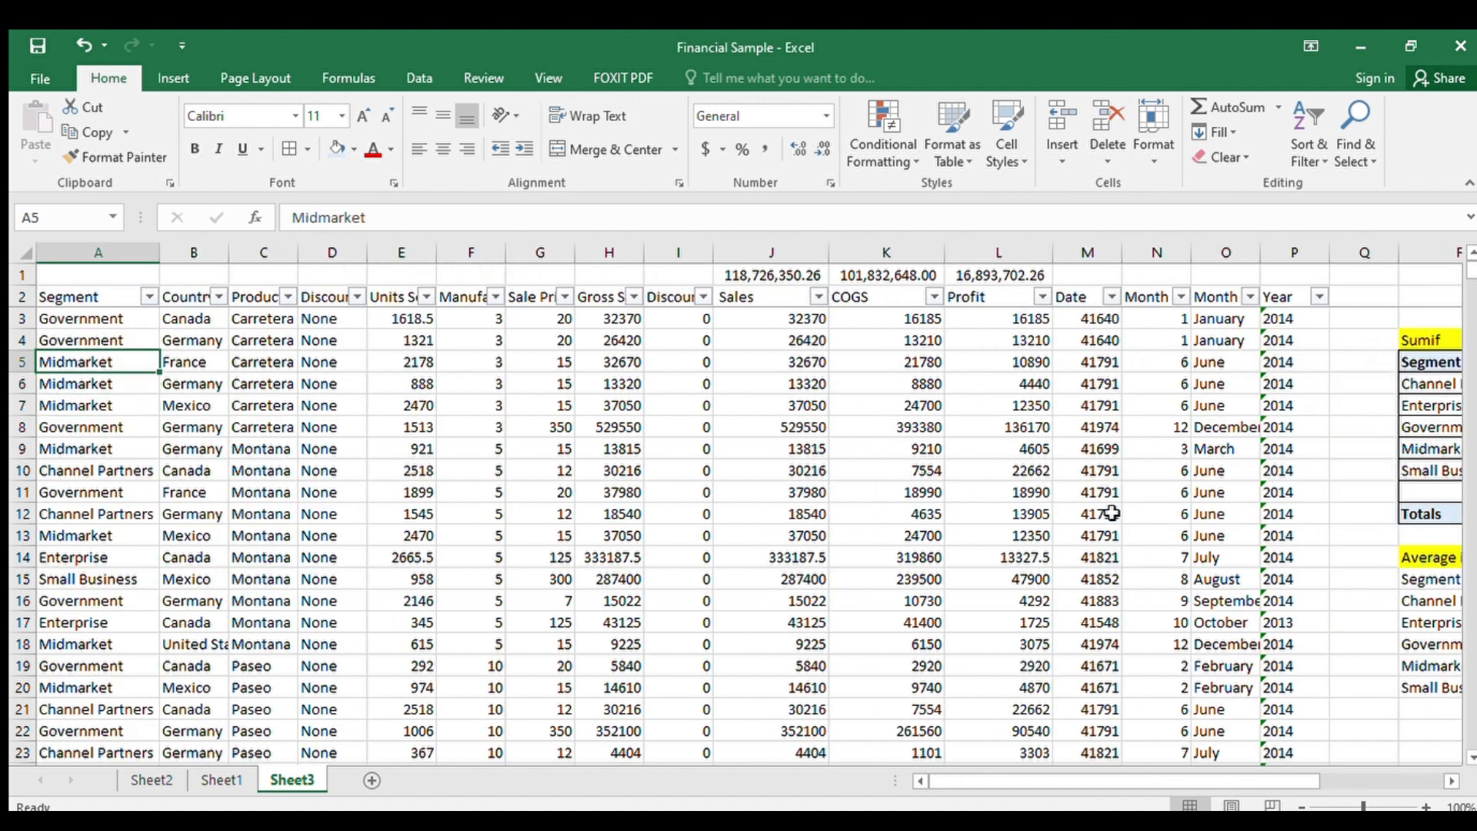
- Return from the source records to the summary tables and inspect Government's SUMIF total sales formula in S8
key("Right")
key("Right")
key("Right")
key("Right")
key("Right")
key("Right")
key("Right")
key("Right")
key("Right")
key("Right")
key("Right")
key("Right")
key("Right")
key("Right")
key("Right")
key("Right")
key("Right")
key("Right")
key("Right")
key("Right")
key("Down")
key("Down")
key("Down")
key("Down")
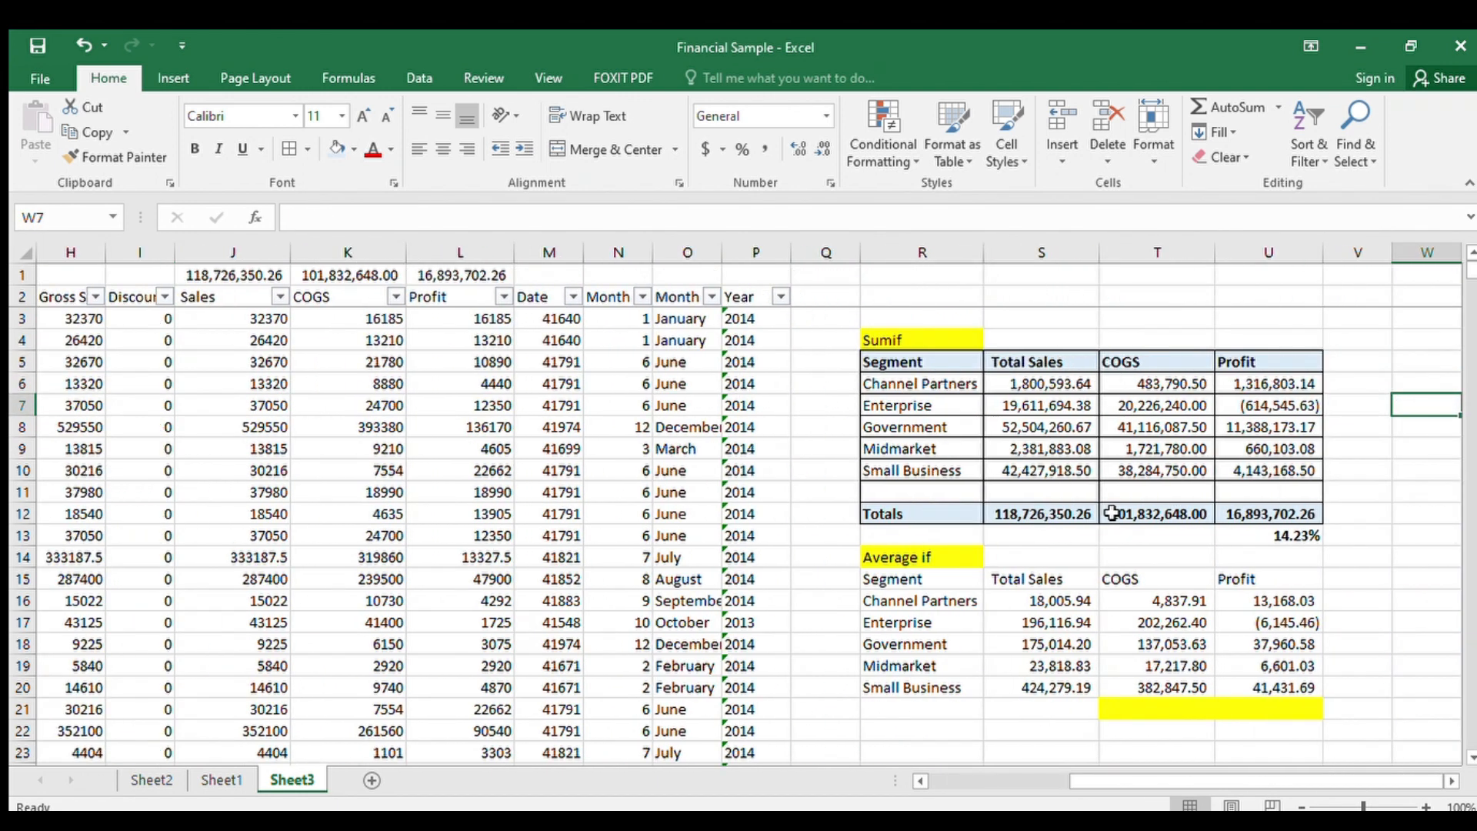
key("Left")
key("Left")
key("Left")
key("Left")
key("Up")
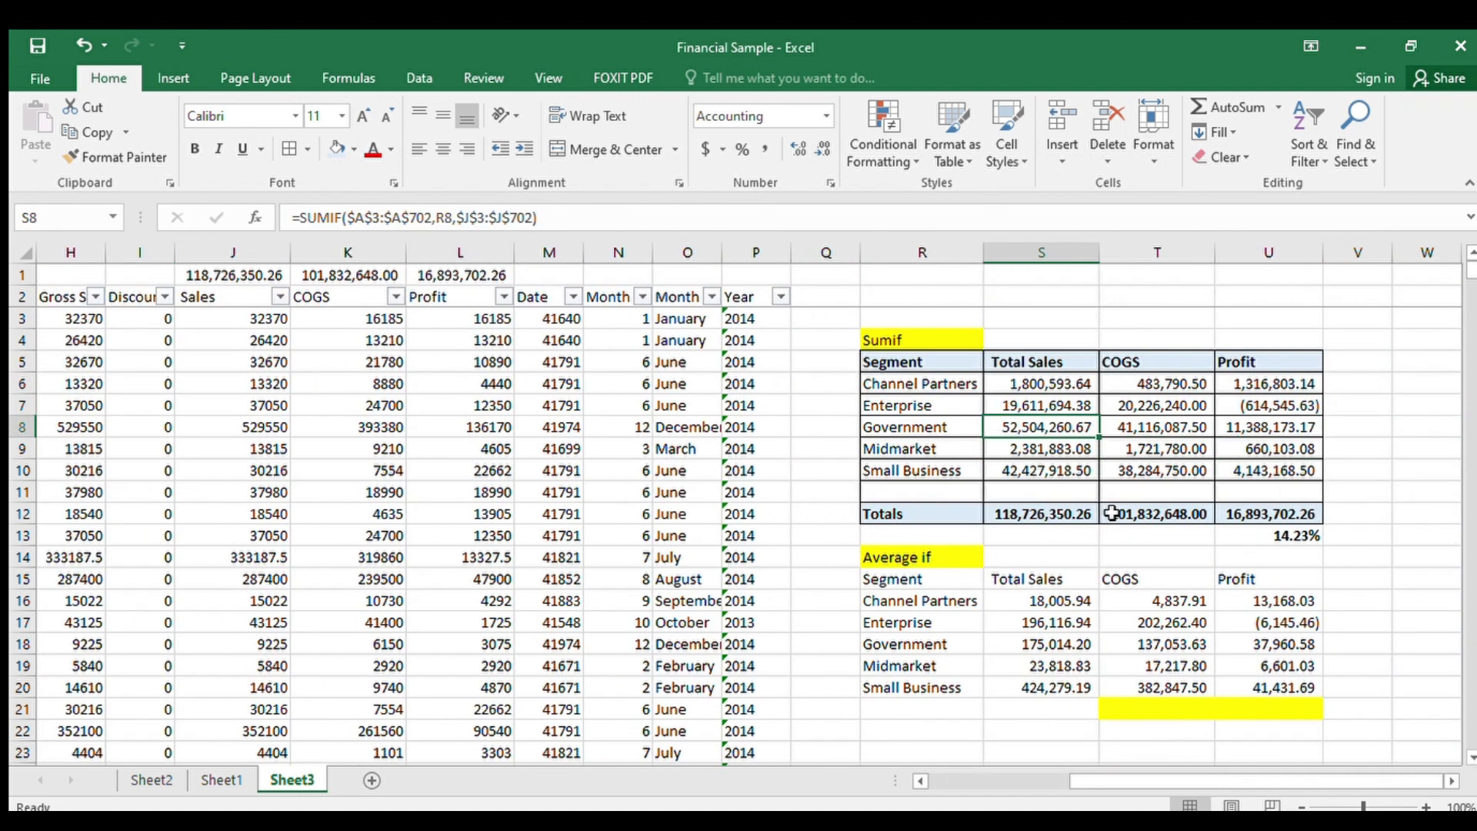